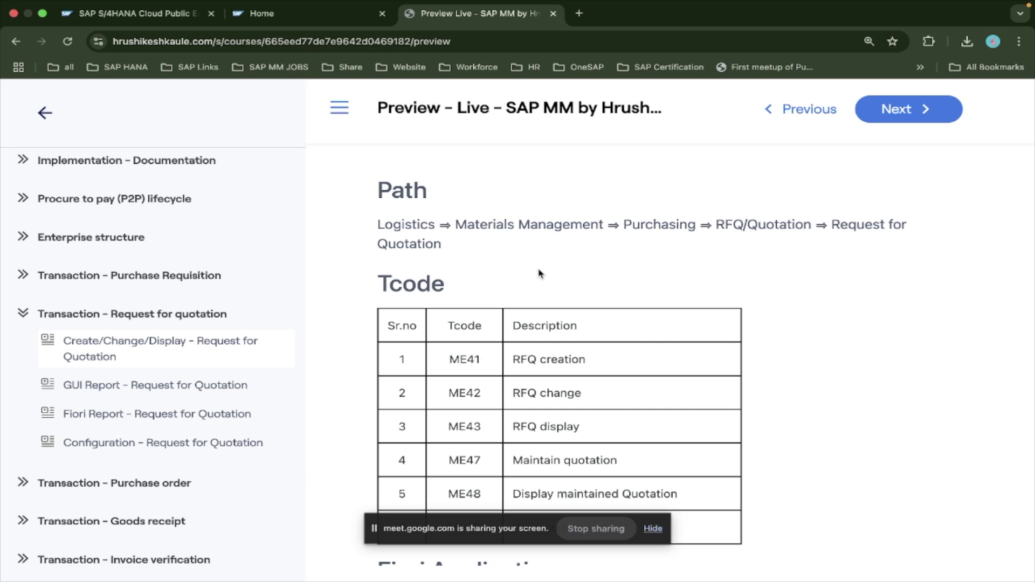
Step: Switch to SAP GUI and open the Create RFQ transaction ME41
key("super+Tab")
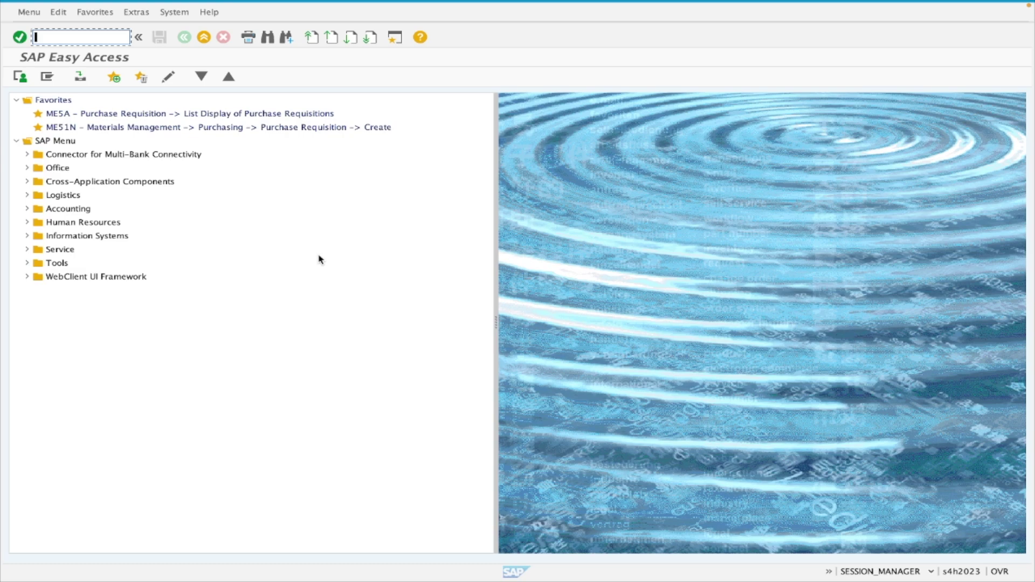
key("super+Tab")
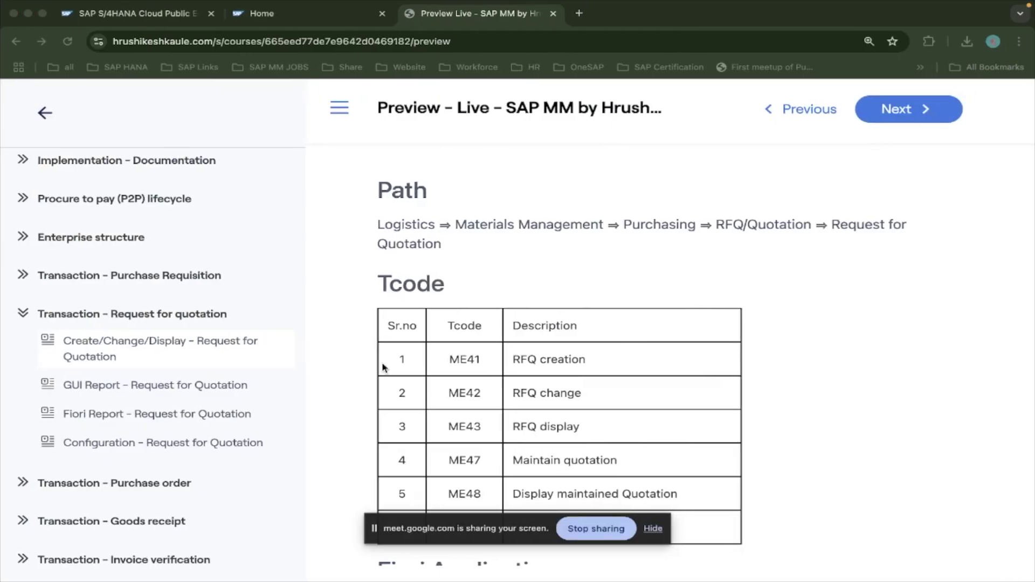
left_click(652, 529)
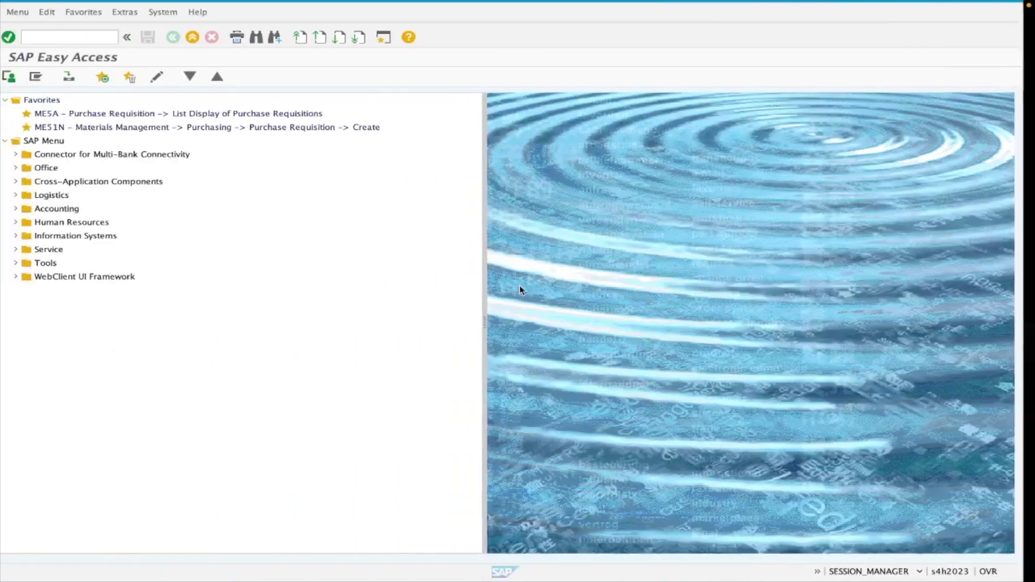
type("me41")
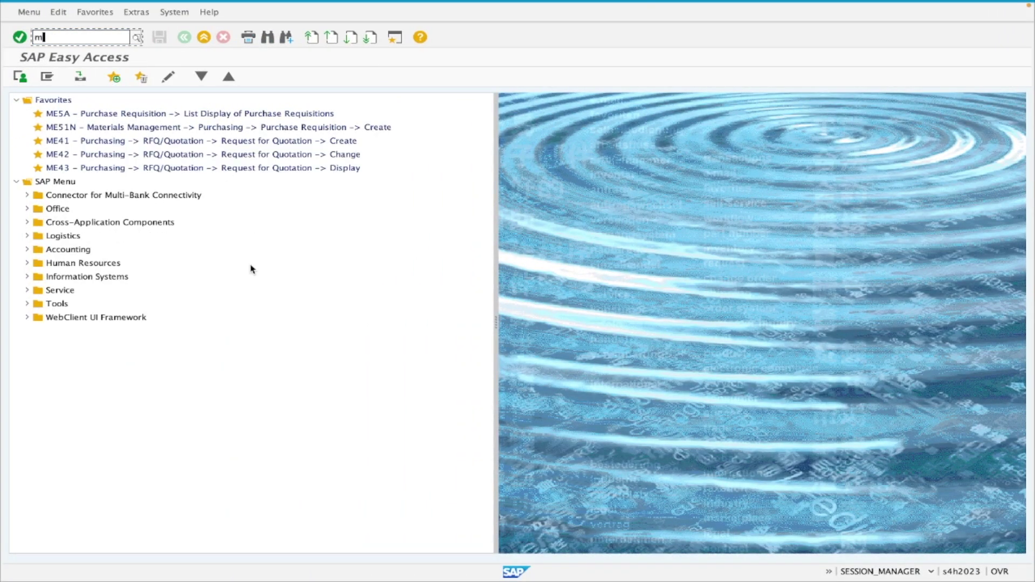
key("Return")
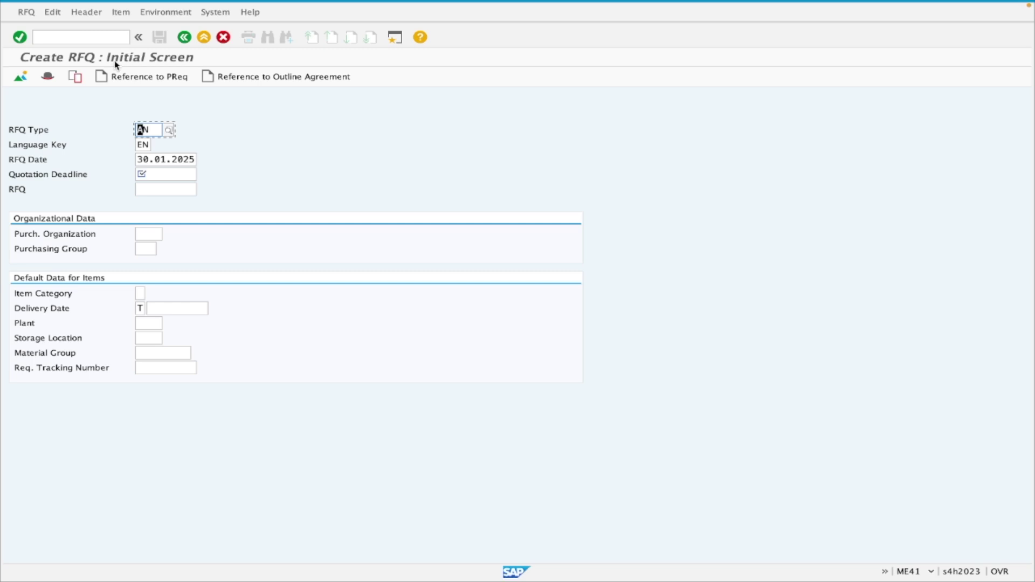
Step: Check the course page's transaction code list and open the Maintain Quotation transaction ME47 in SAP GUI
key("ctrl+Right")
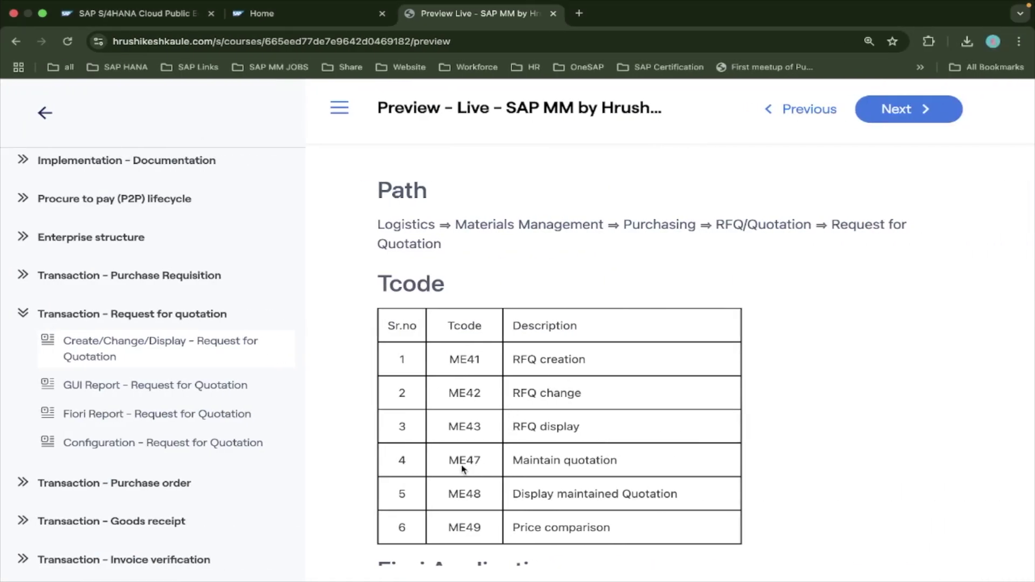
key("ctrl+Left")
left_click(58, 36)
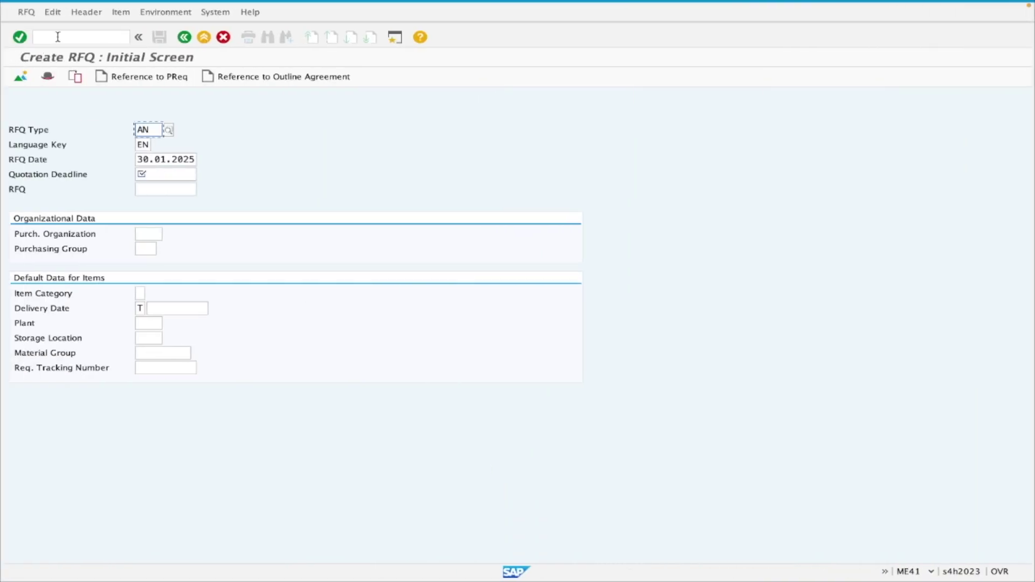
type("/nme47")
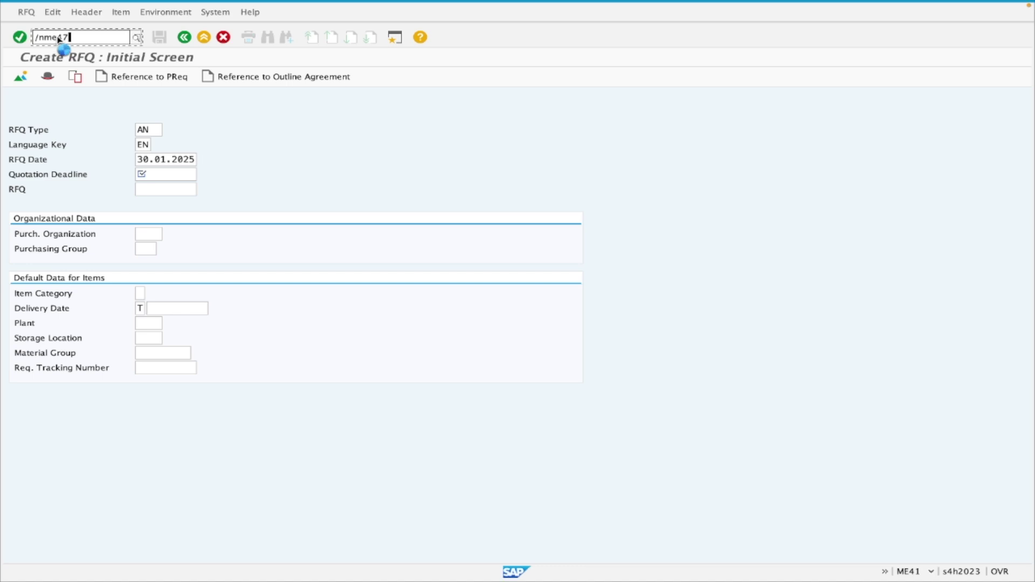
key("Return")
left_click(80, 36)
type("/n")
key("Return")
type("me47")
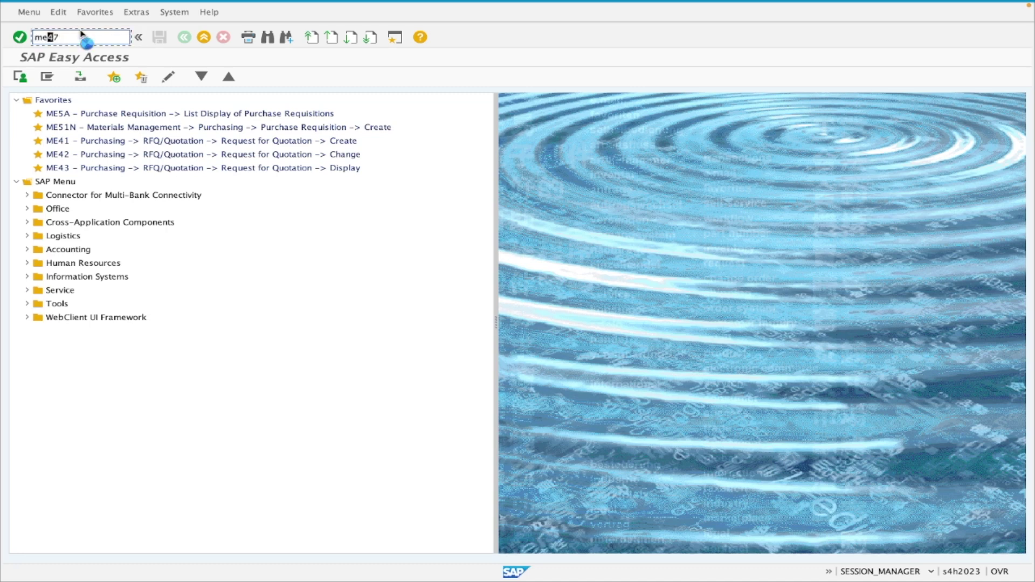
key("Return")
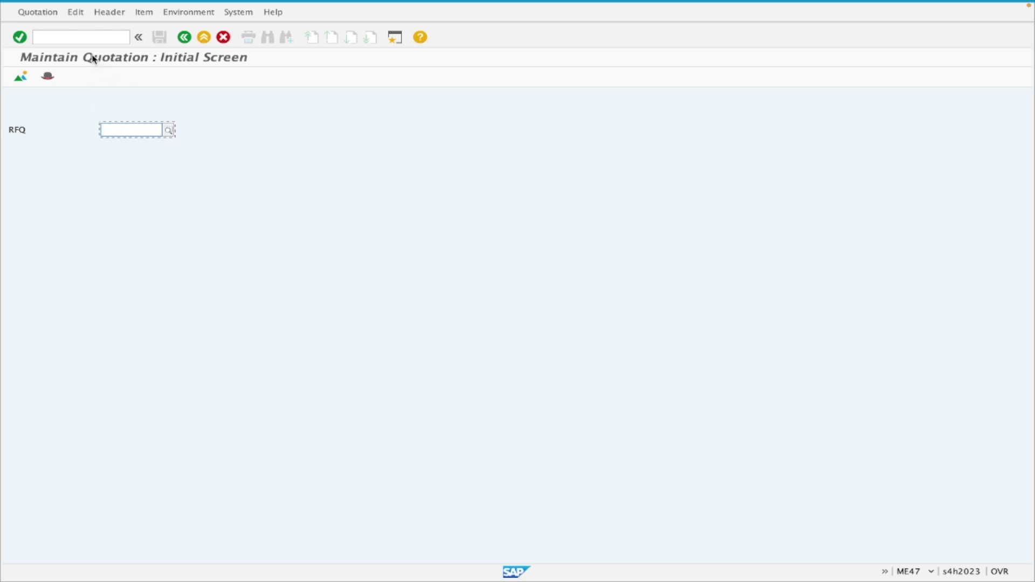
Step: Look up the price comparison code on the course page and open the Price Comparison List transaction ME49
left_click(79, 36)
type("/")
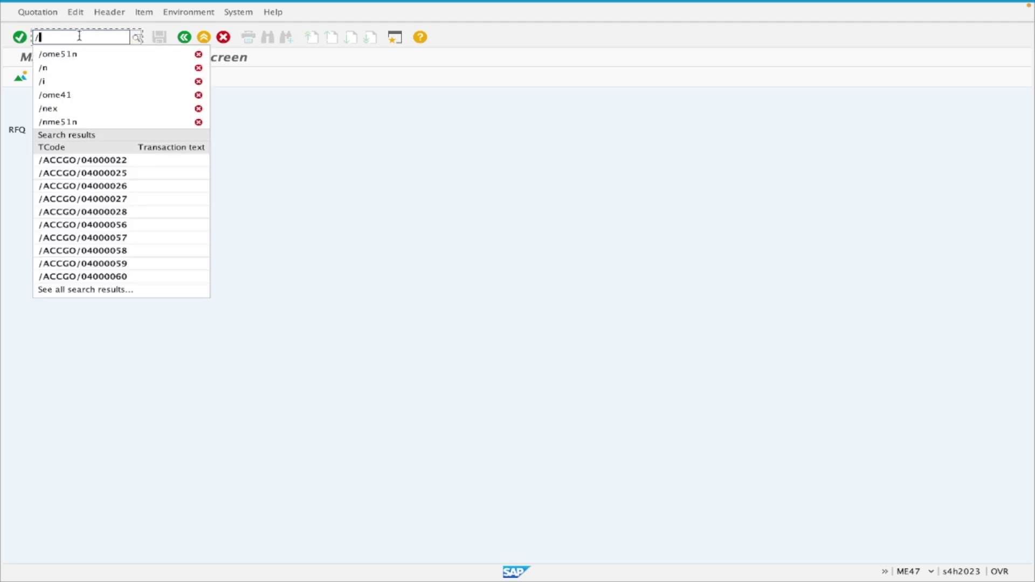
left_click(434, 315)
key("ctrl+Right")
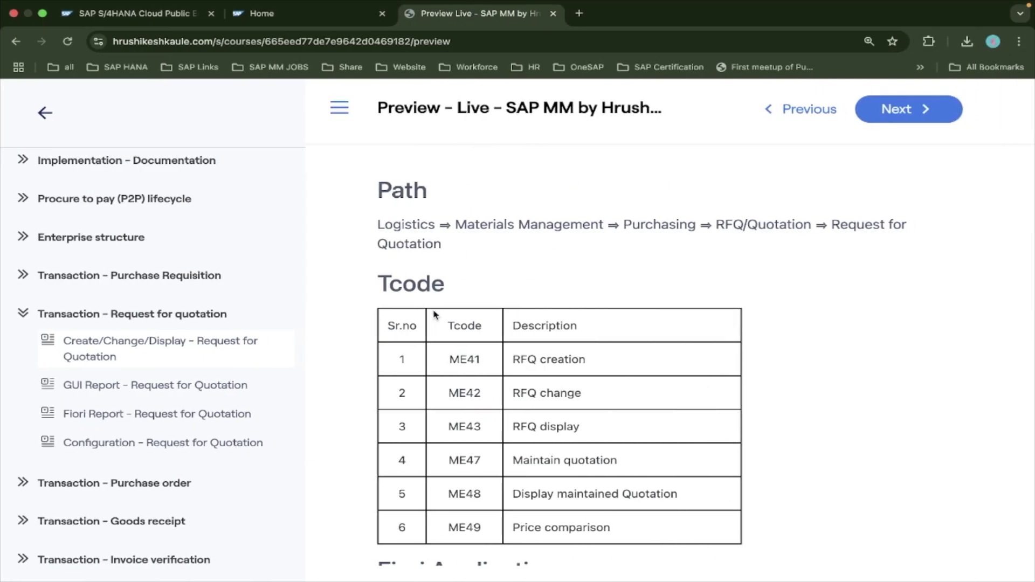
key("ctrl+Left")
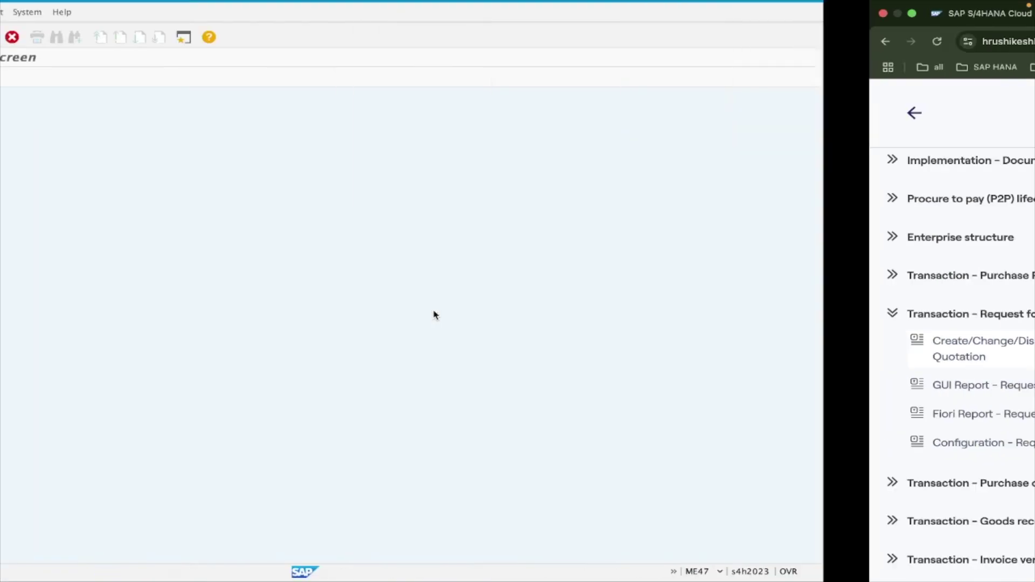
left_click(48, 37)
type("n")
key("Return")
type("me49")
key("Return")
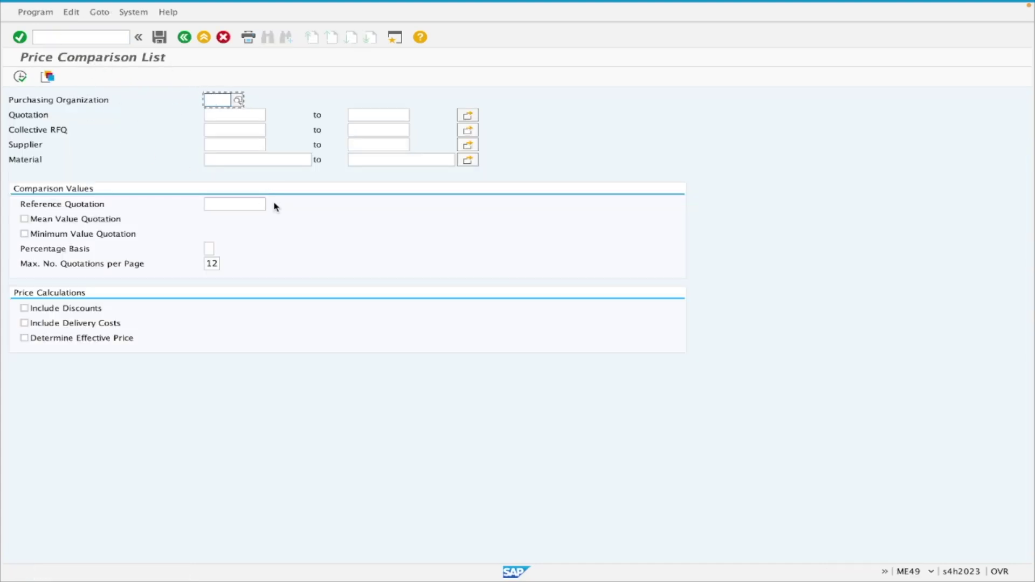
Step: Leave the price comparison list and go back to the Create RFQ transaction ME41
left_click(183, 38)
type("me41")
key("Return")
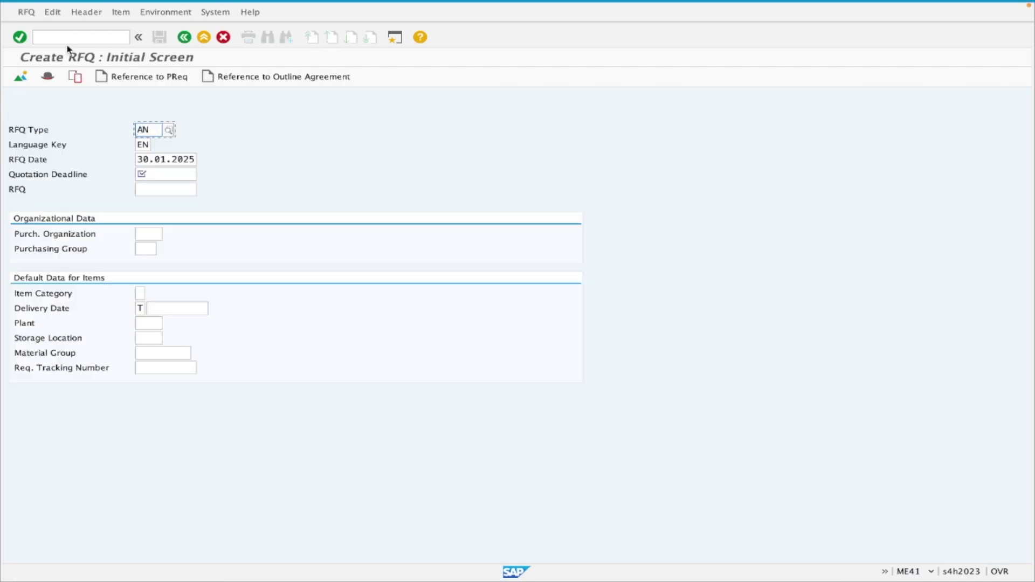
Step: Open the Create Purchase Requisition transaction ME51N and choose document type NB Pur. Requisition
left_click(50, 37)
type("/nme51n")
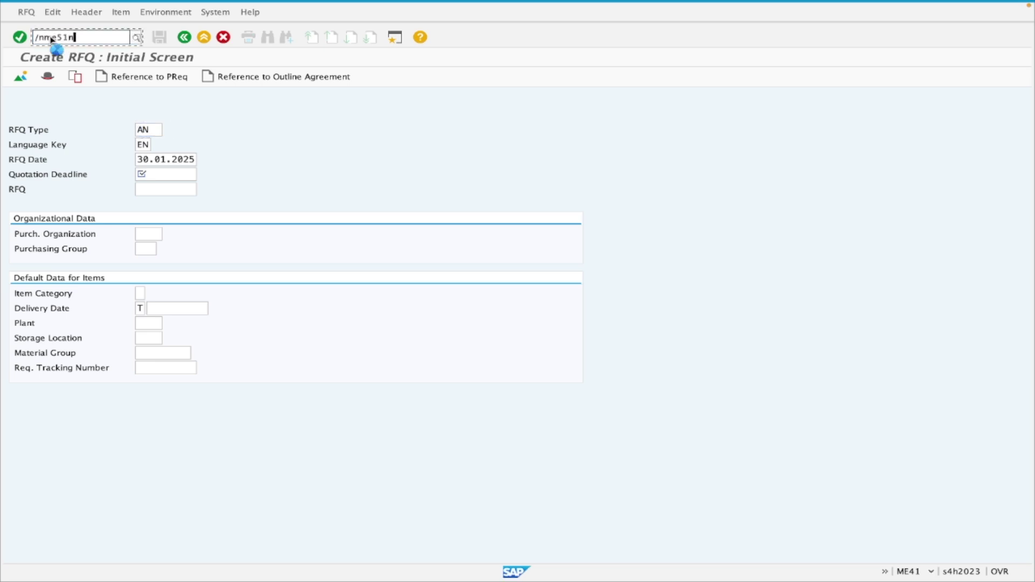
key("Return")
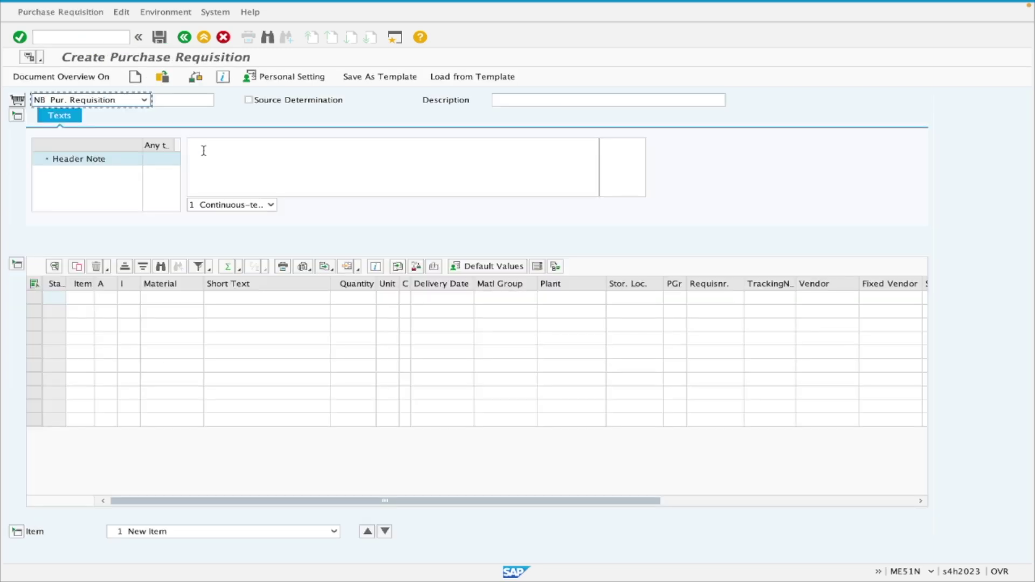
left_click(130, 100)
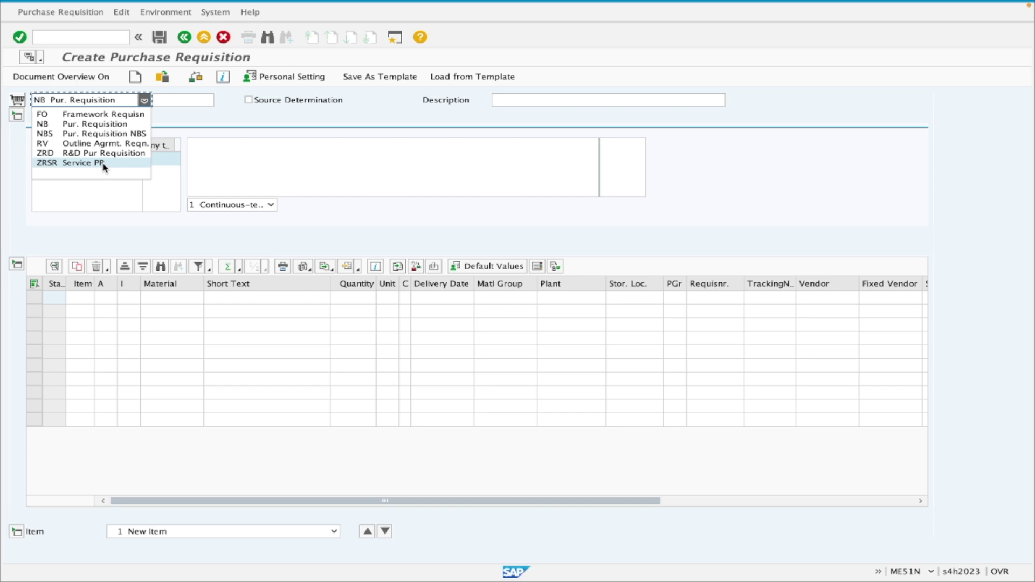
left_click(108, 125)
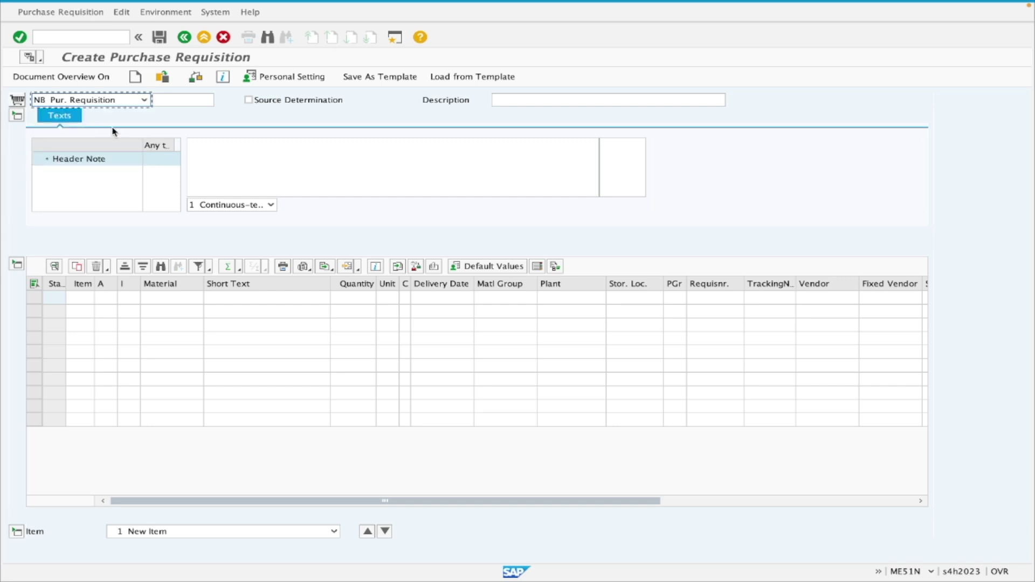
Step: Pick material RMPI010 for the first requisition item from the full material search list
left_click(181, 300)
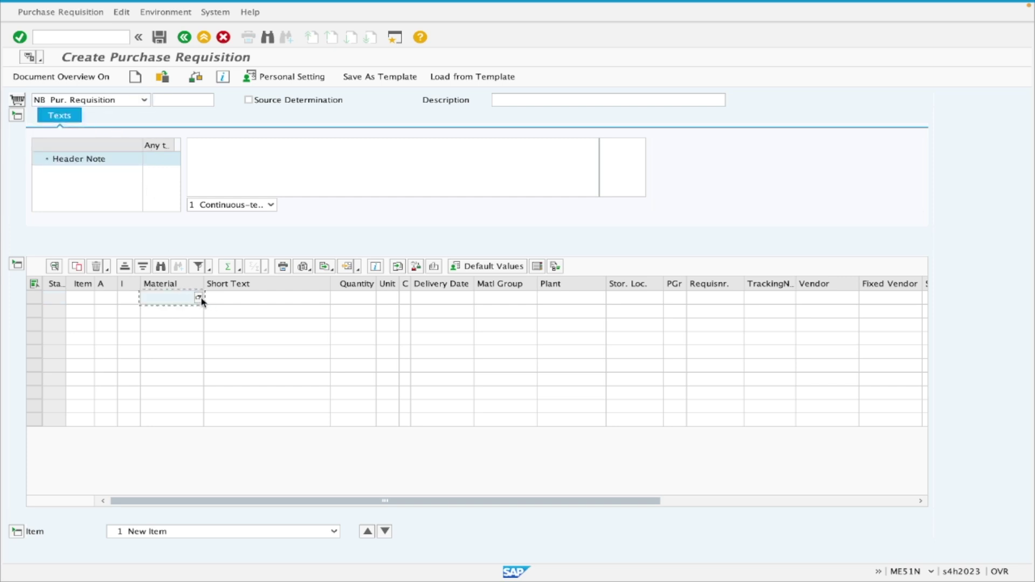
left_click(198, 298)
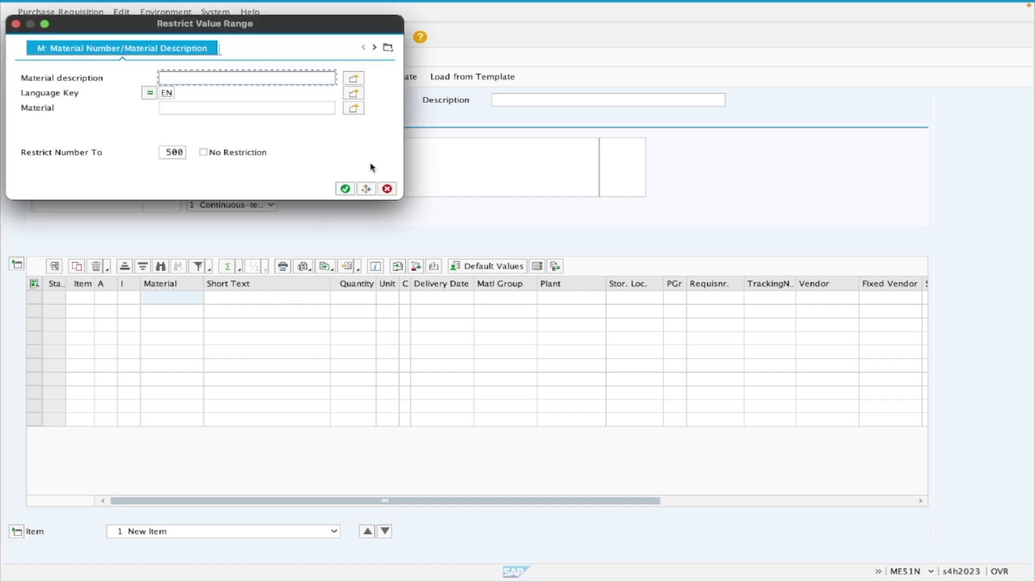
left_click(345, 189)
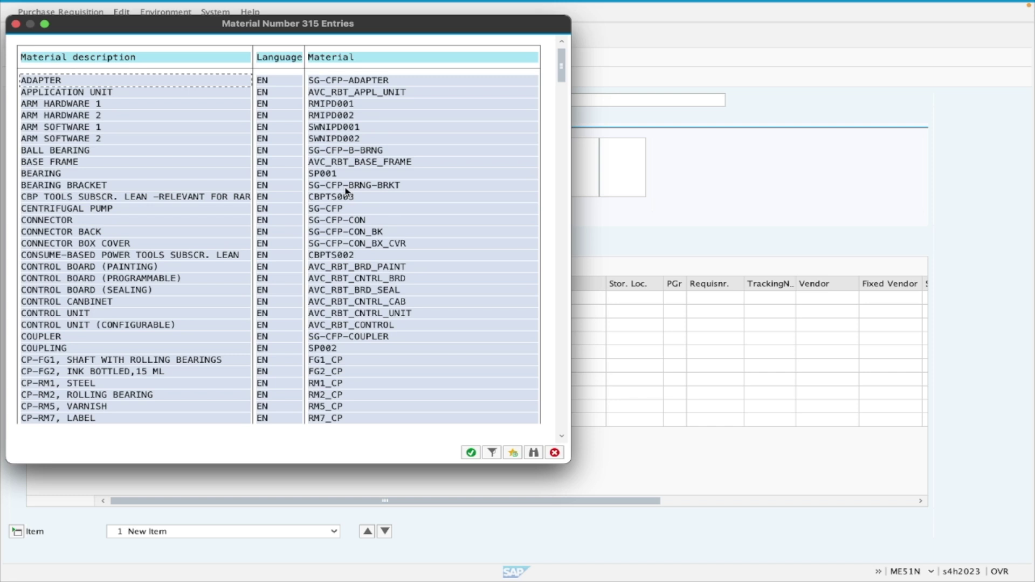
left_click(561, 328)
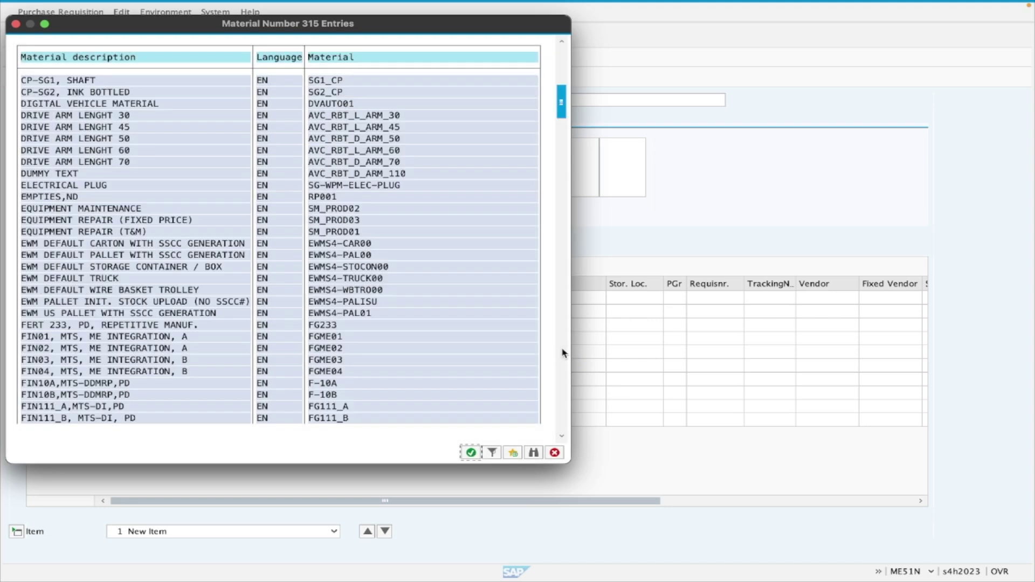
left_click(562, 353)
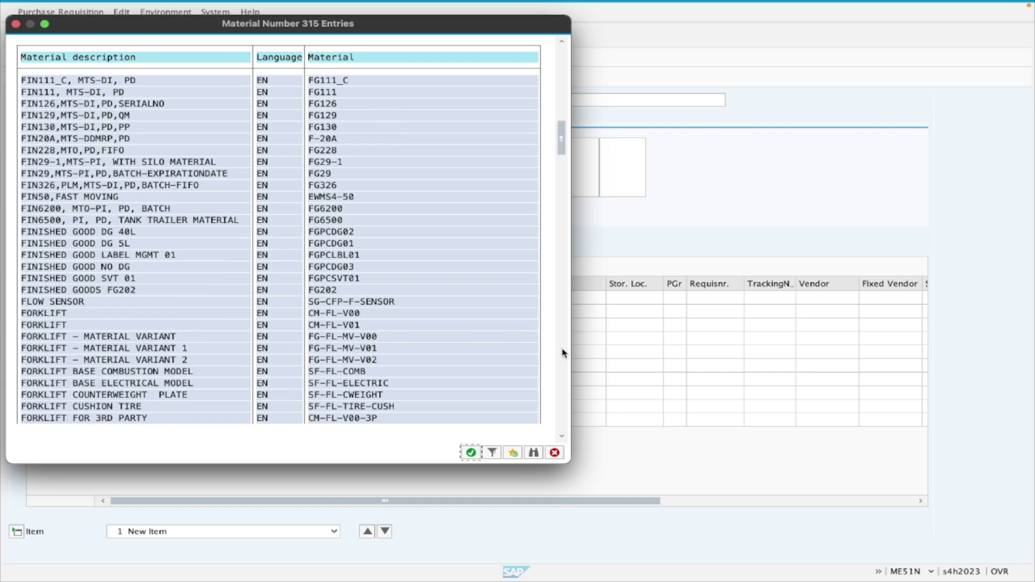
left_click(562, 353)
double_click(327, 197)
Step: Set the first requisition item's quantity to 100 and its plant to 1710
left_click(358, 299)
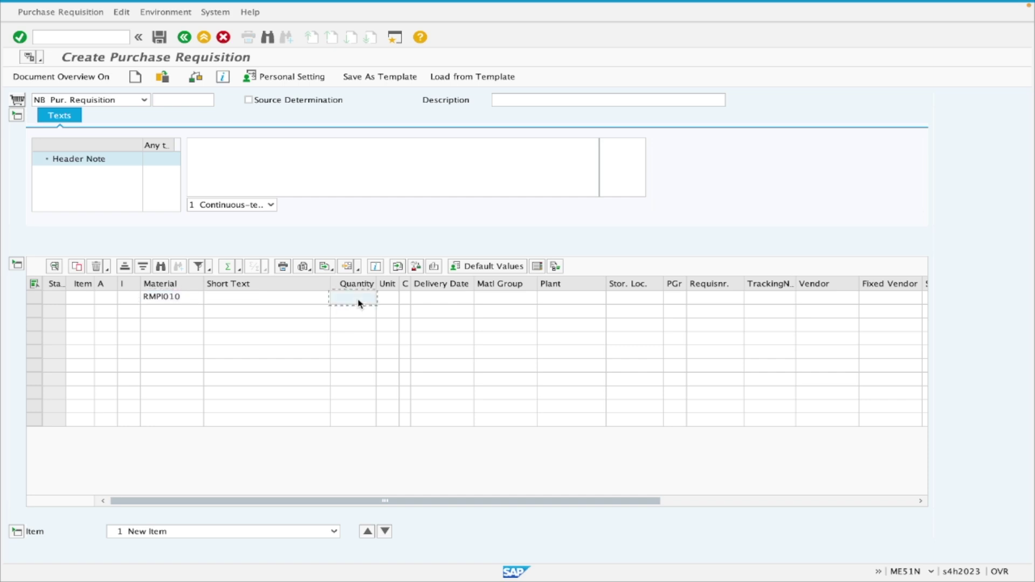
type("100")
key("Return")
type("1710")
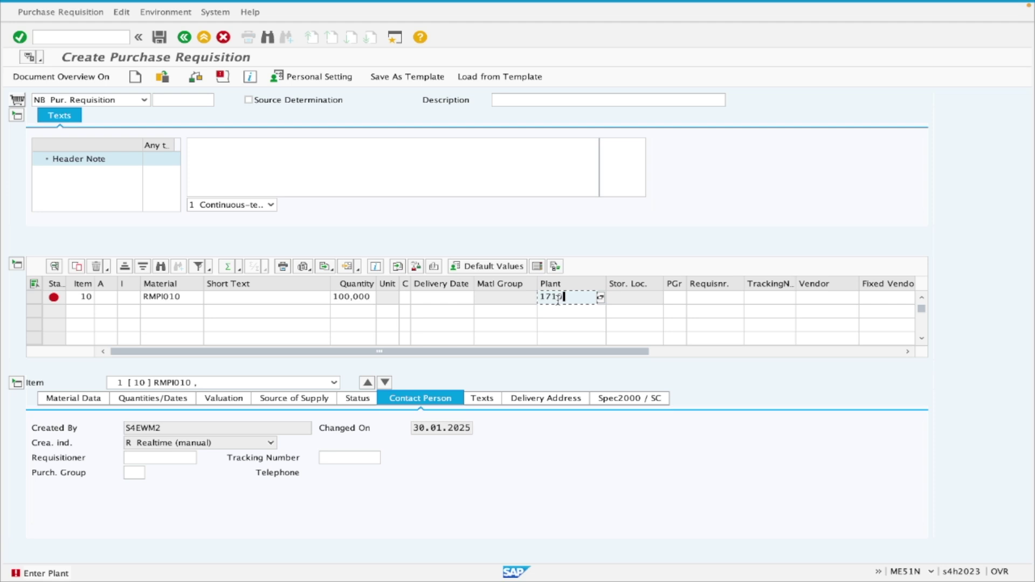
key("Return")
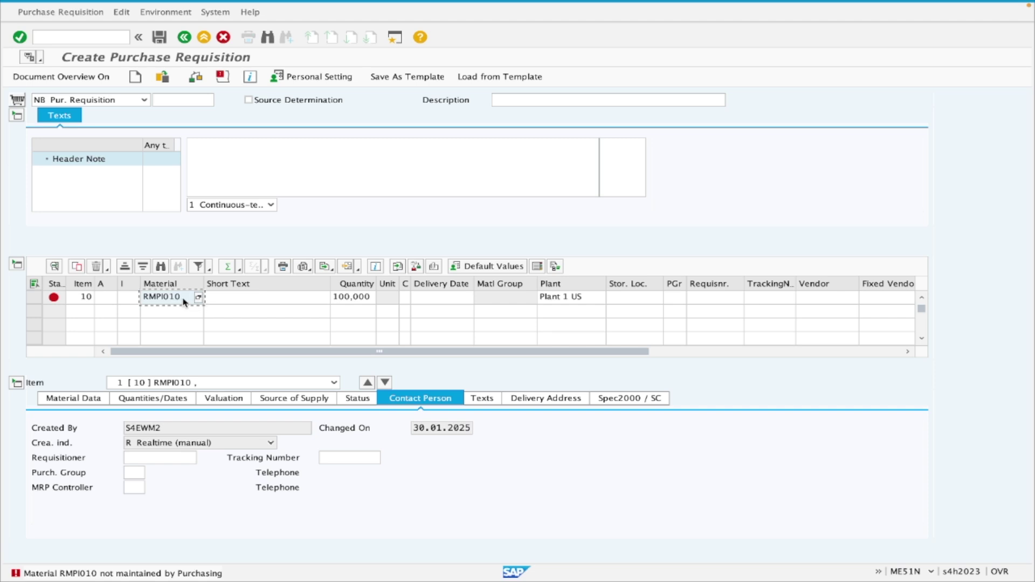
Step: Replace the first item's material with RMPI001, INPUT 1 (WATER), using the material search list
left_click(198, 297)
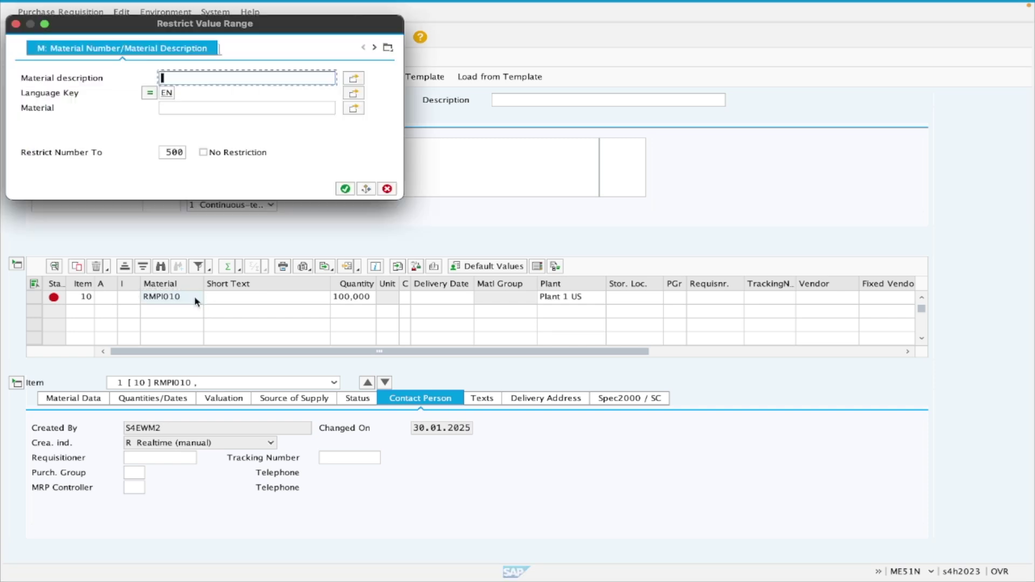
left_click(347, 193)
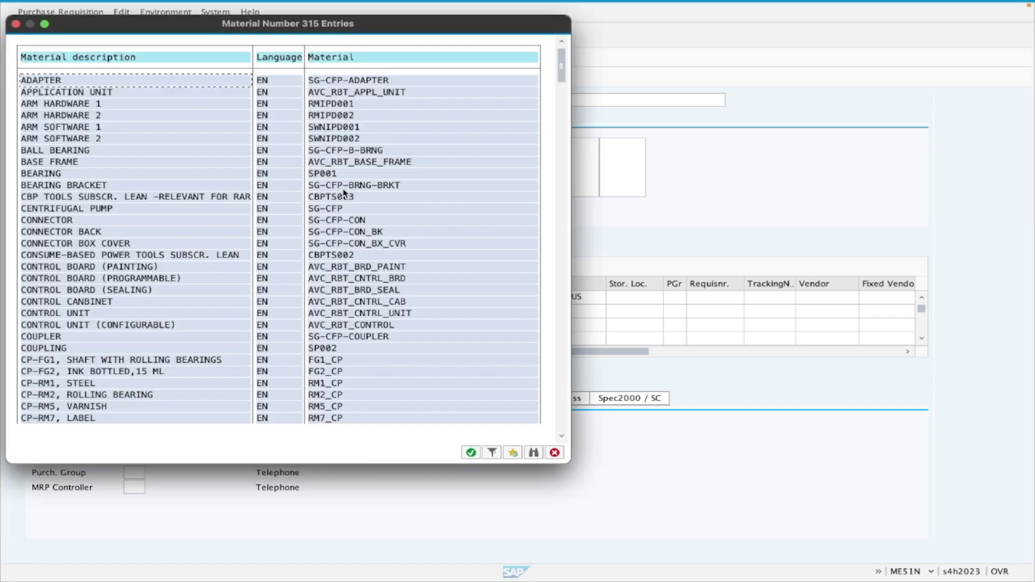
left_click(561, 309)
left_click(561, 309)
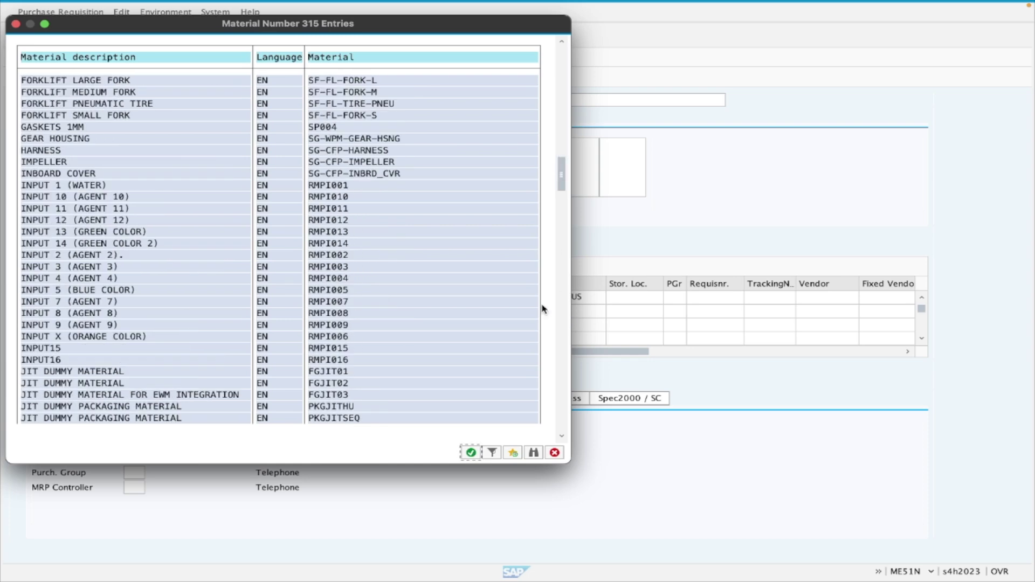
double_click(323, 185)
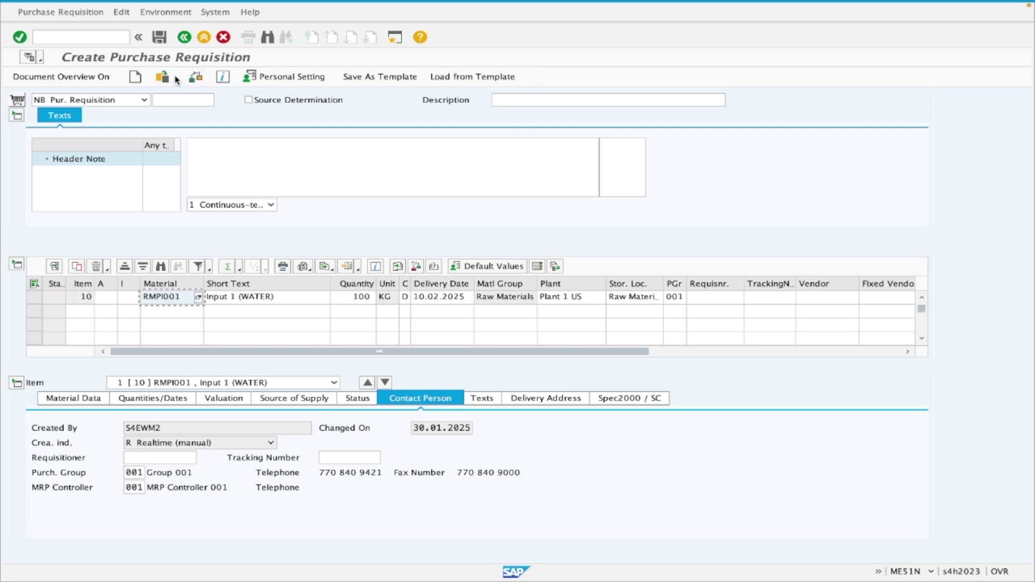
Step: Save the purchase requisition, open the saved document for display, and select its requisition number
left_click(159, 44)
left_click(163, 77)
key("Return")
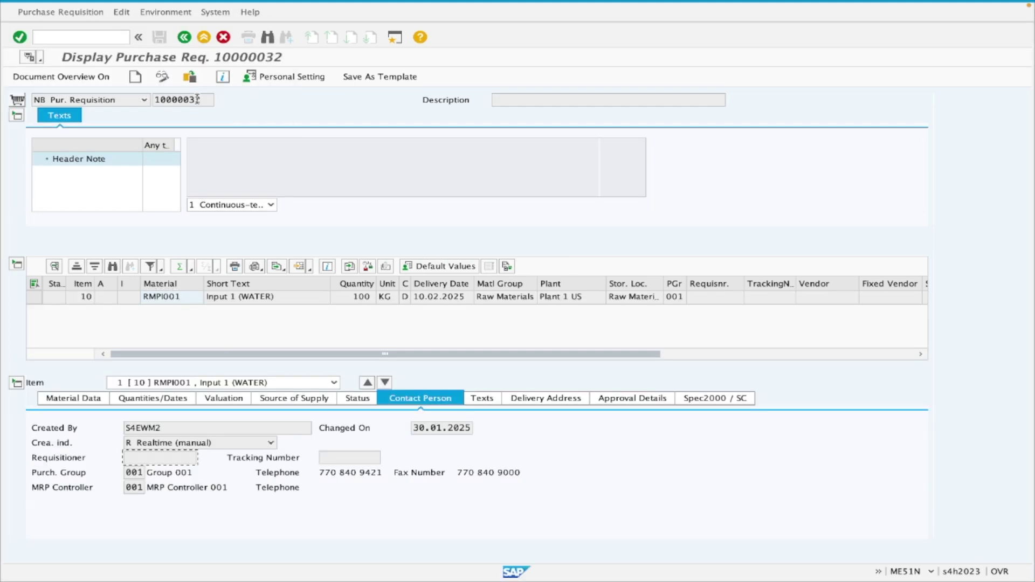
double_click(200, 99)
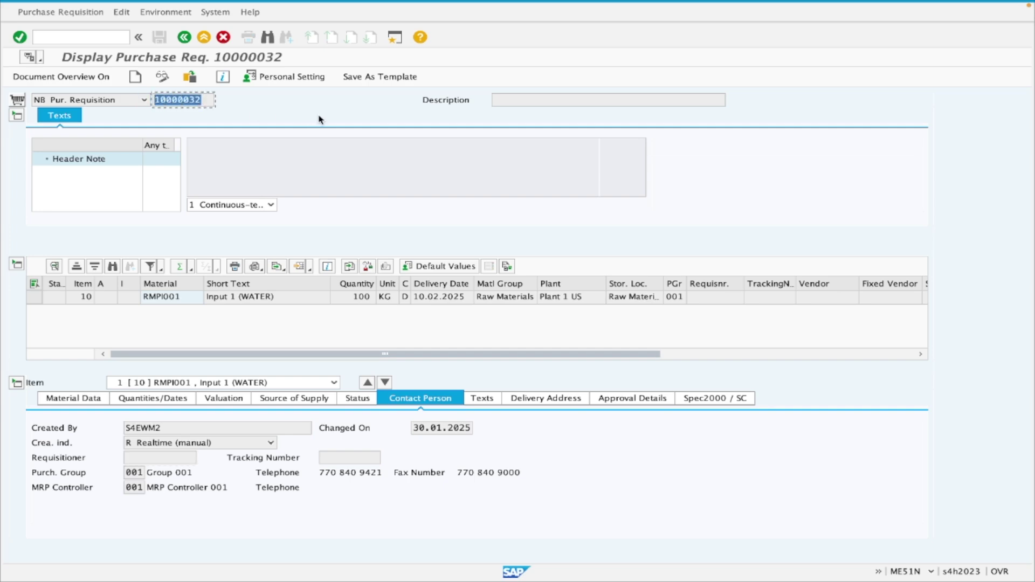
Step: Start the Create RFQ transaction, ME41, with its transaction code
key("ctrl+Right")
key("ctrl+Left")
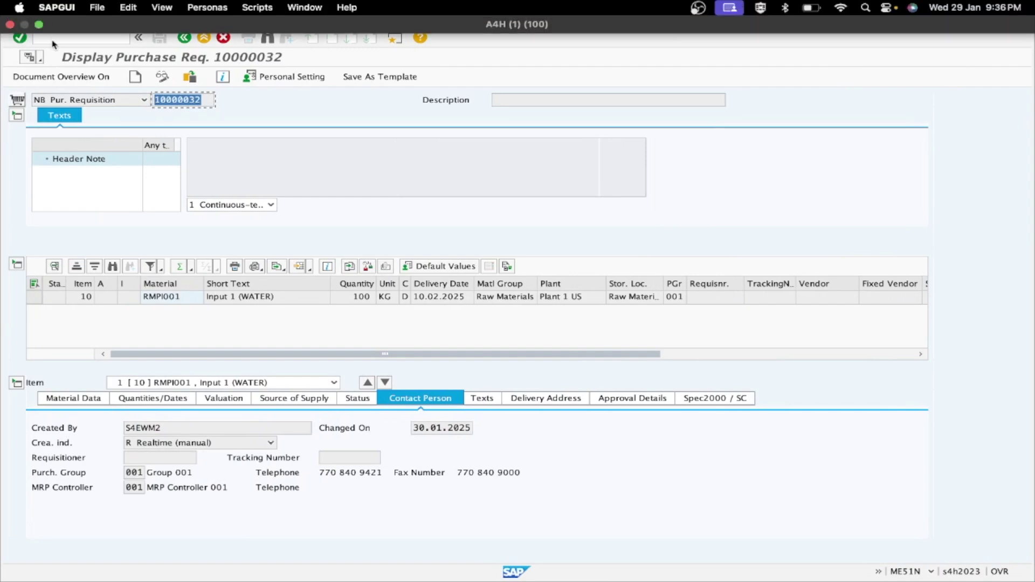
key("ctrl+Left")
key("ctrl+Right")
left_click(57, 37)
type("/ome")
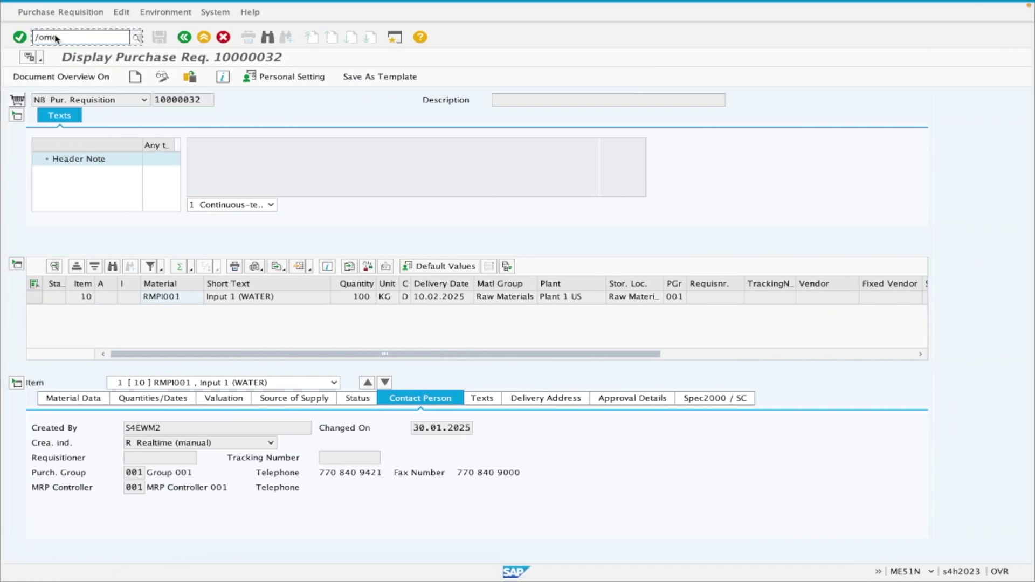
type("41")
key("Return")
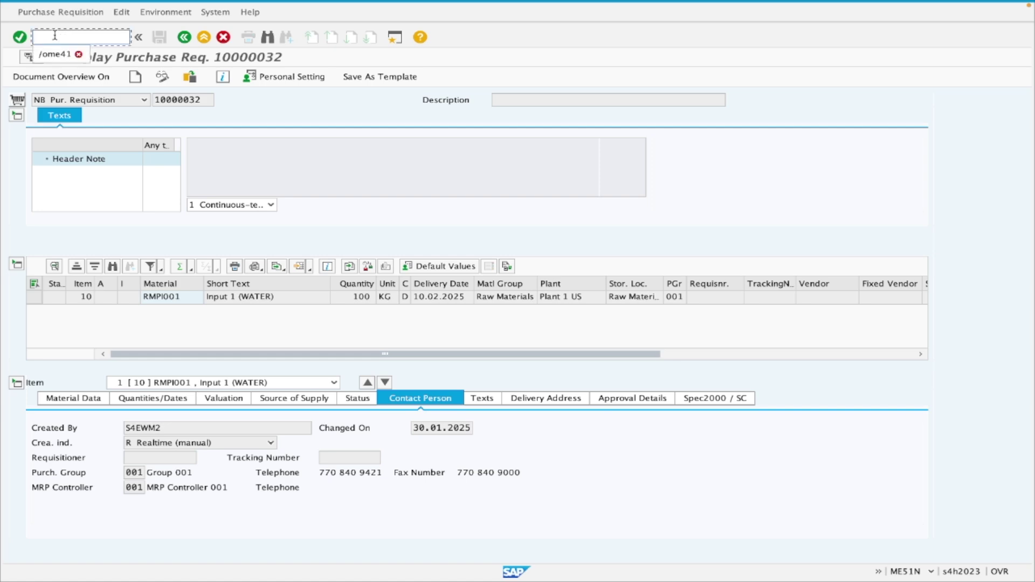
type("/n/ome41")
key("Return")
type("me41")
key("Return")
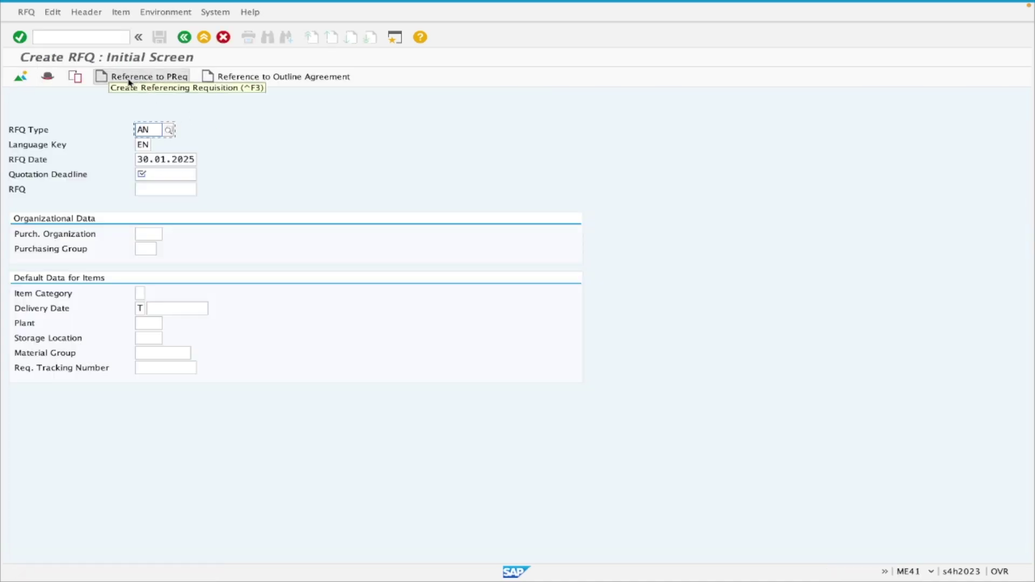
Step: Try to create the RFQ with reference to a purchase requisition, and review the available RFQ types, keeping AN
left_click(151, 78)
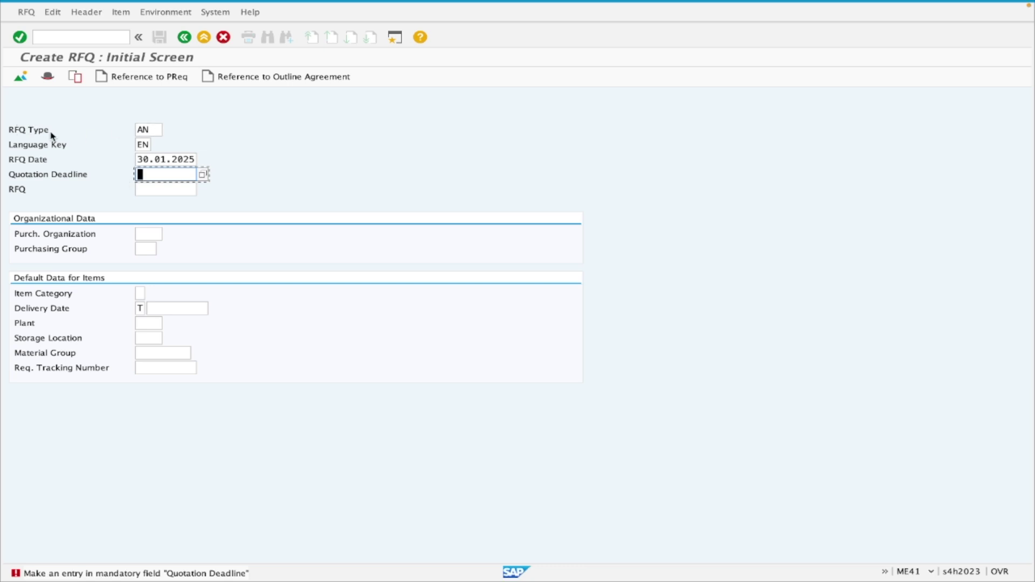
left_click(153, 130)
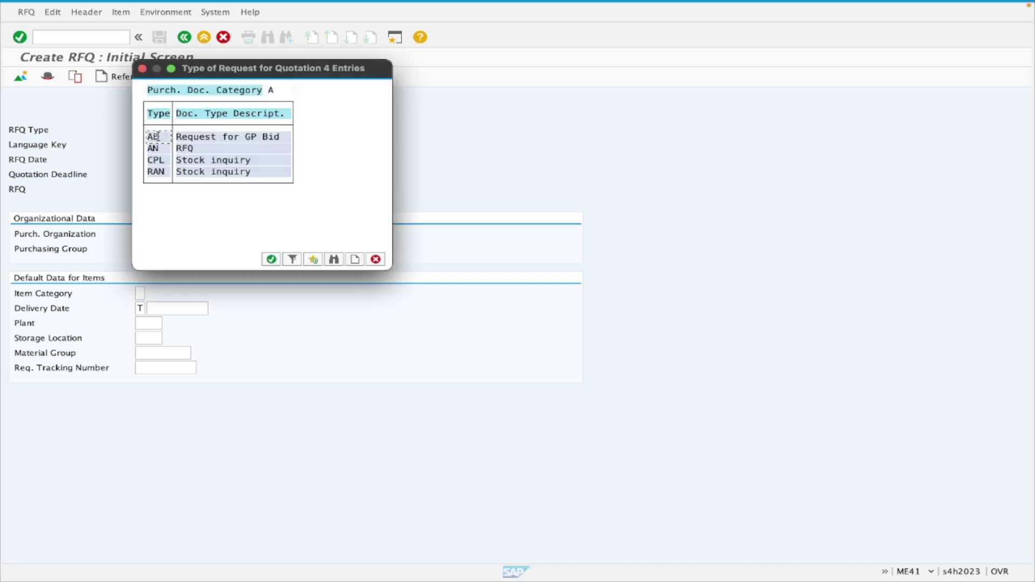
left_click(158, 149)
left_click(142, 68)
left_click(151, 129)
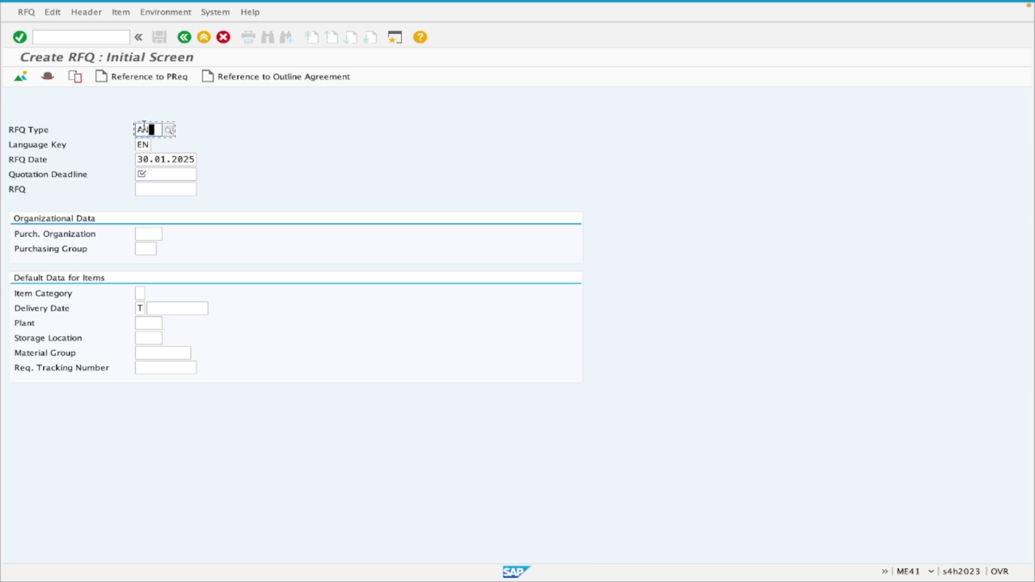
Step: Set the RFQ date to 29.01.2025 using the calendar
left_click(145, 144)
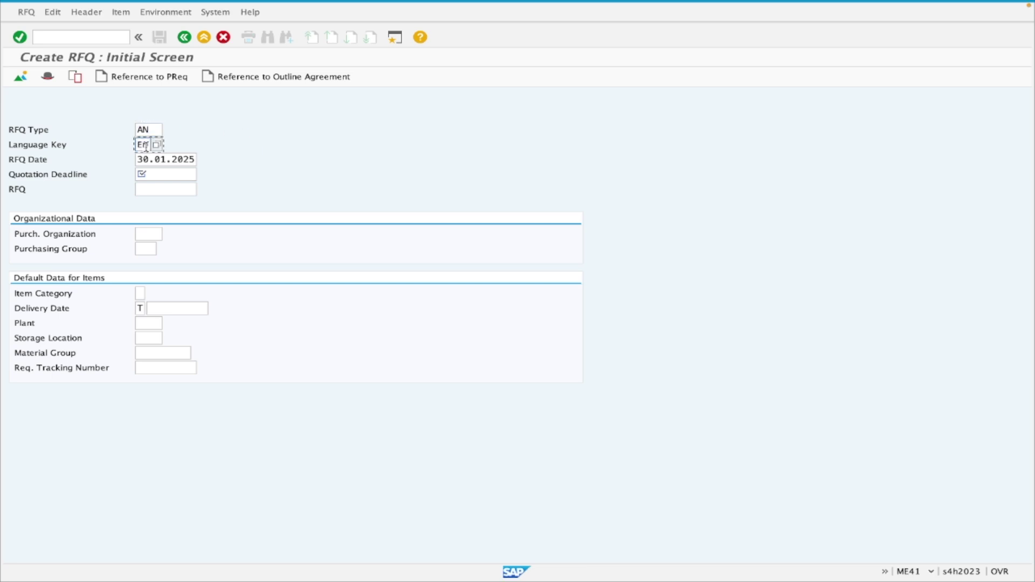
left_click(183, 160)
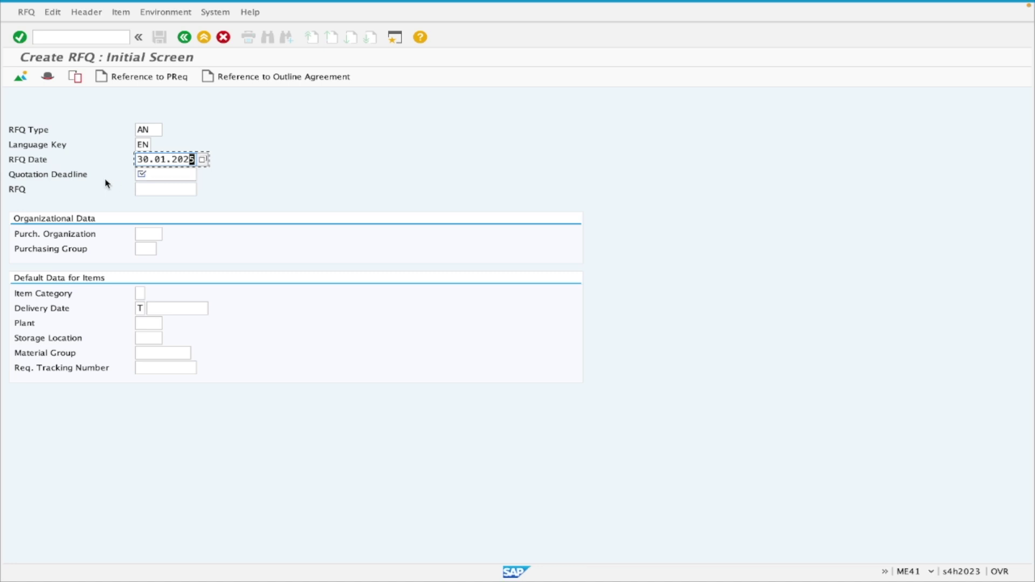
mouse_move(414, 4)
left_click(203, 160)
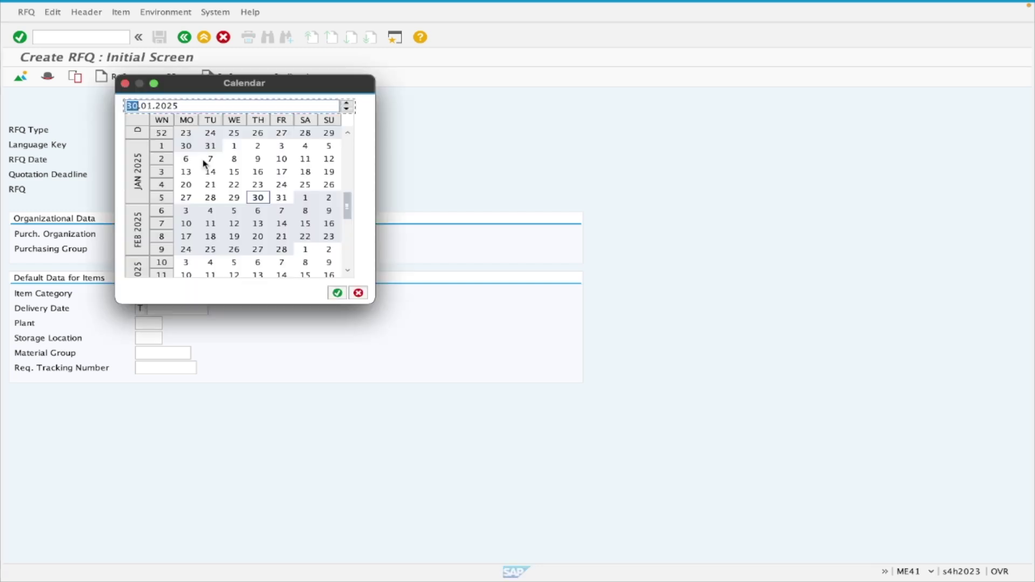
double_click(236, 198)
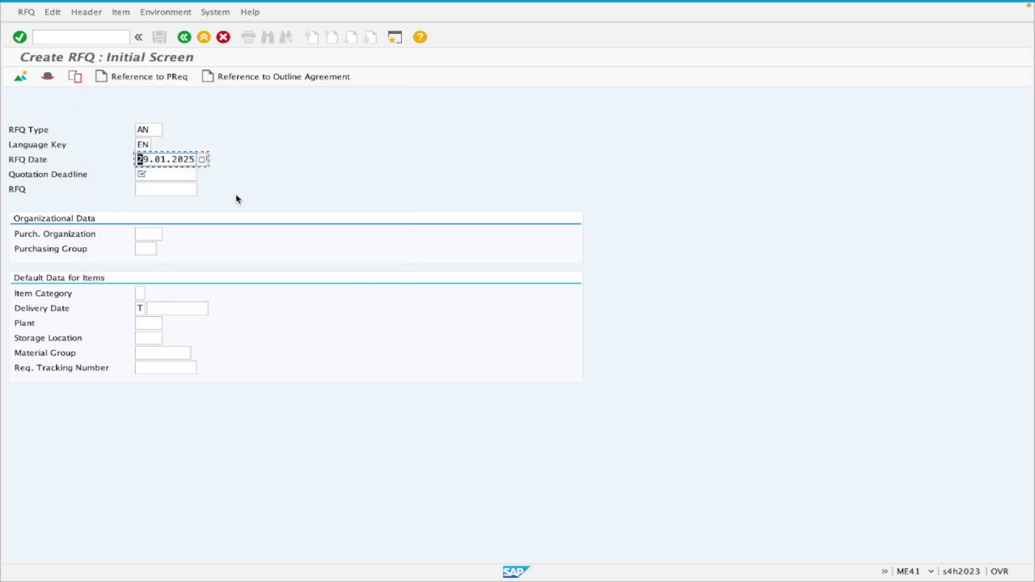
Step: Set the quotation deadline to 03.02.2025 using the calendar
left_click(163, 173)
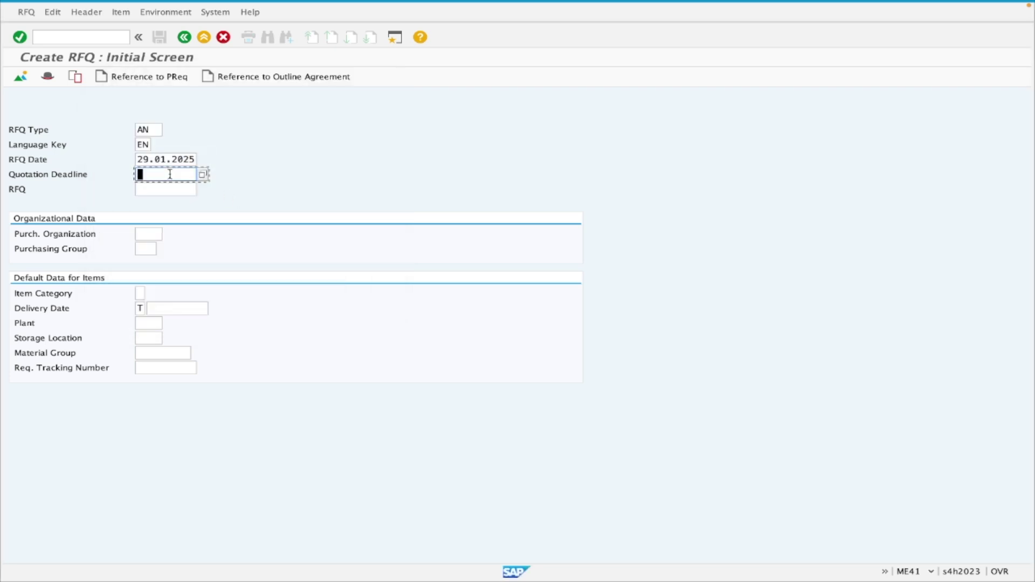
left_click(202, 174)
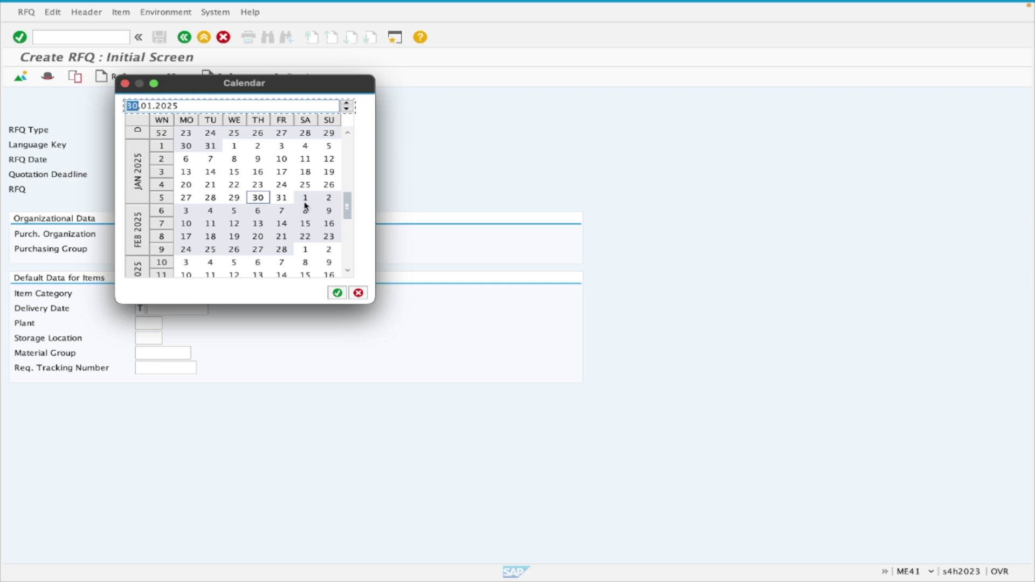
double_click(186, 211)
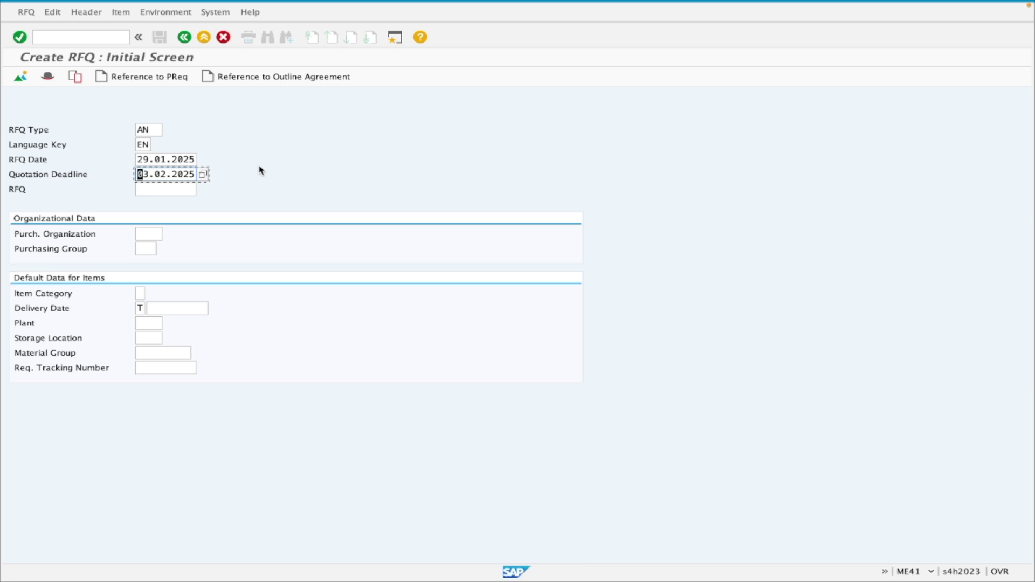
left_click(161, 190)
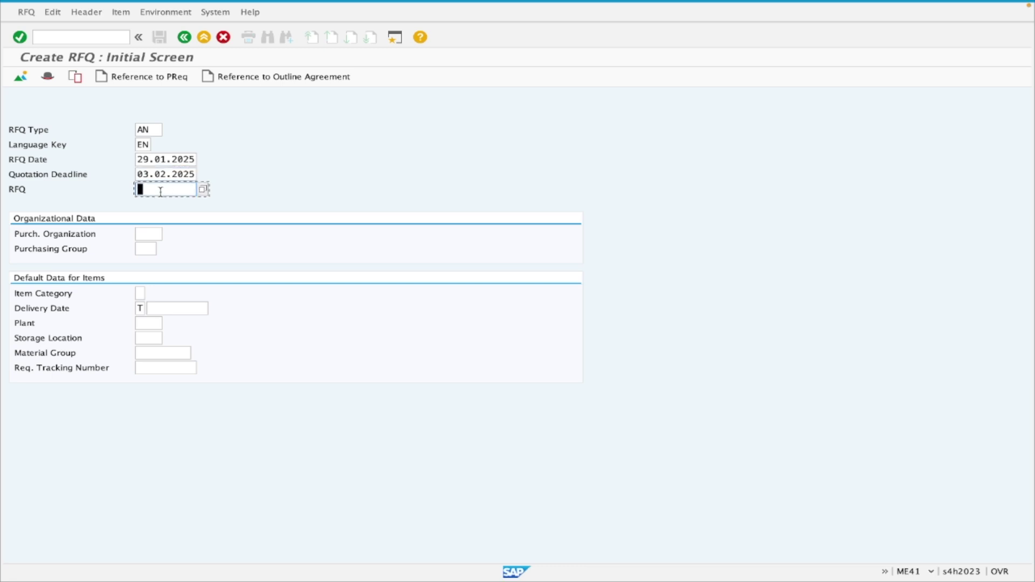
left_click(15, 189)
left_click(186, 189)
left_click(145, 235)
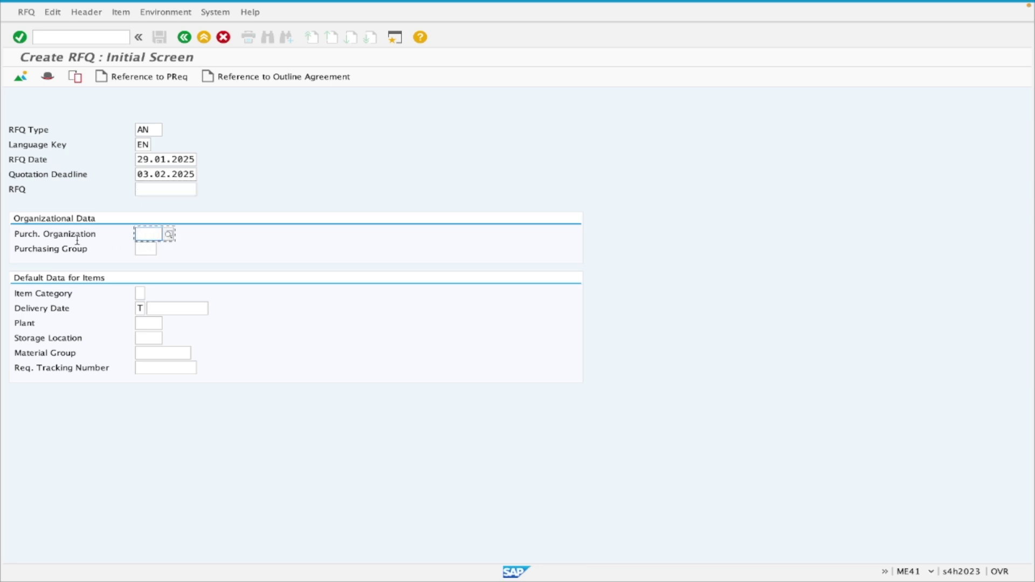
left_click(153, 249)
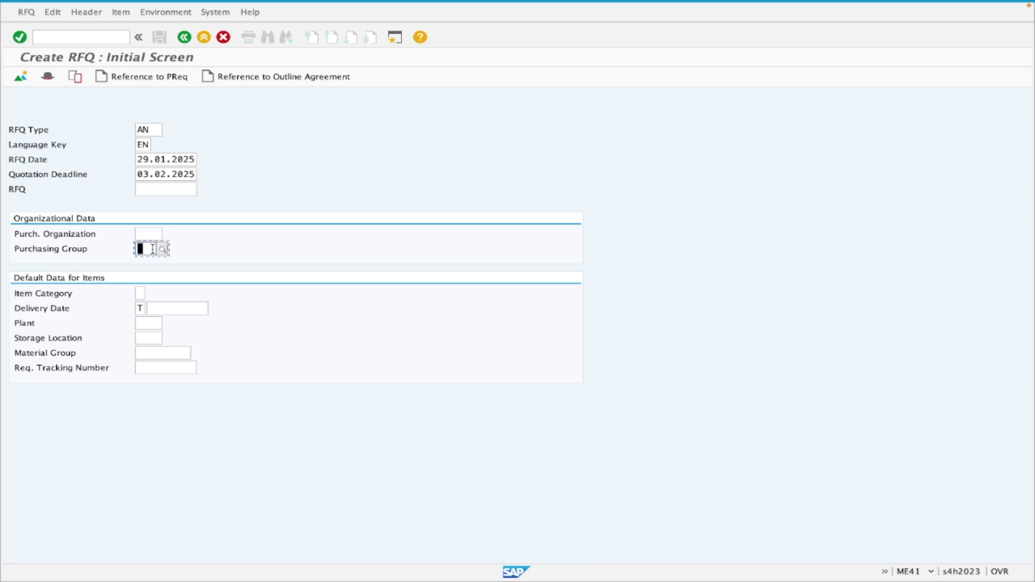
Step: Try to create the RFQ with reference to the saved purchase requisition, keeping the default selection options
left_click(142, 76)
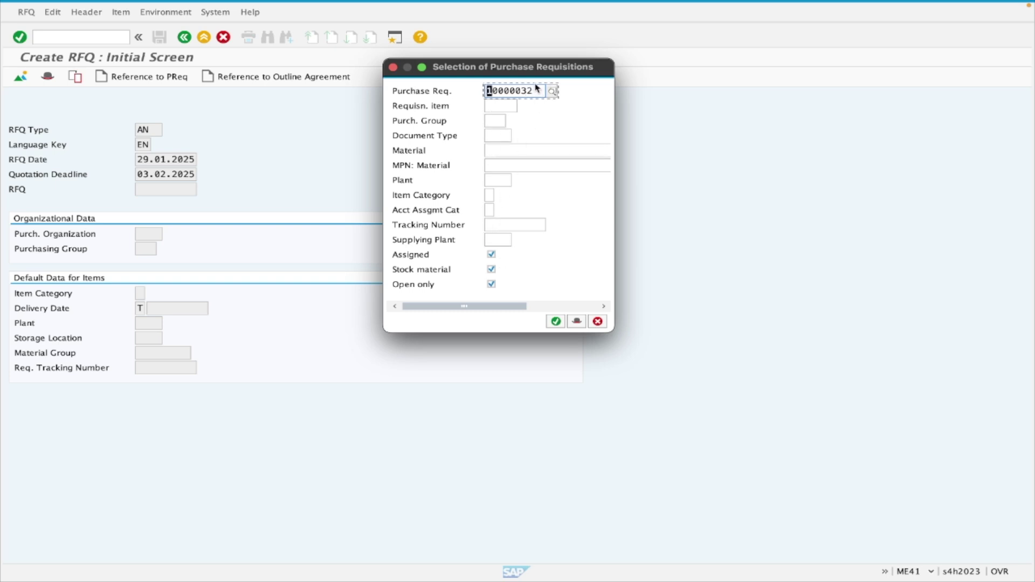
left_click_drag(533, 91, 475, 95)
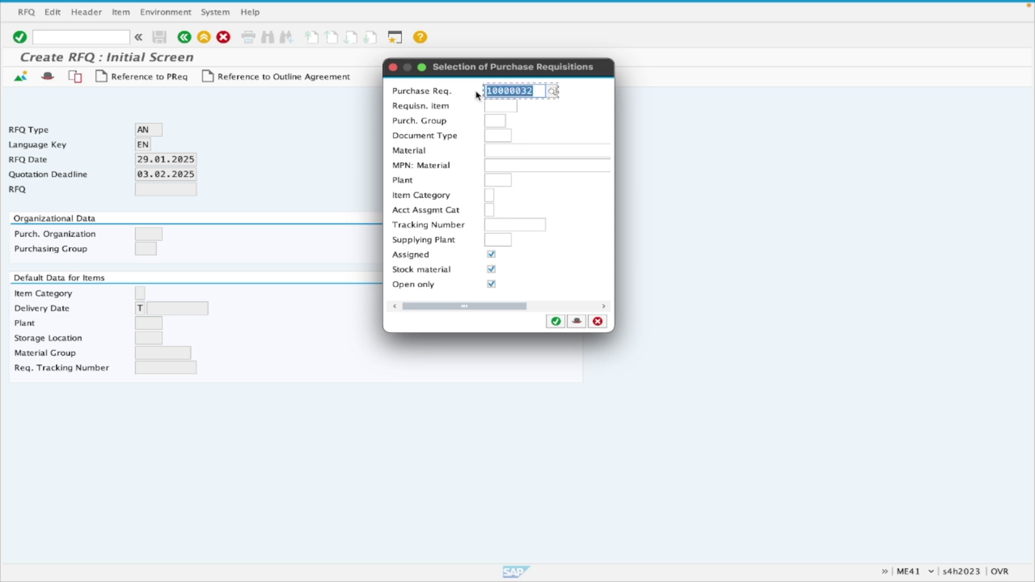
left_click(555, 321)
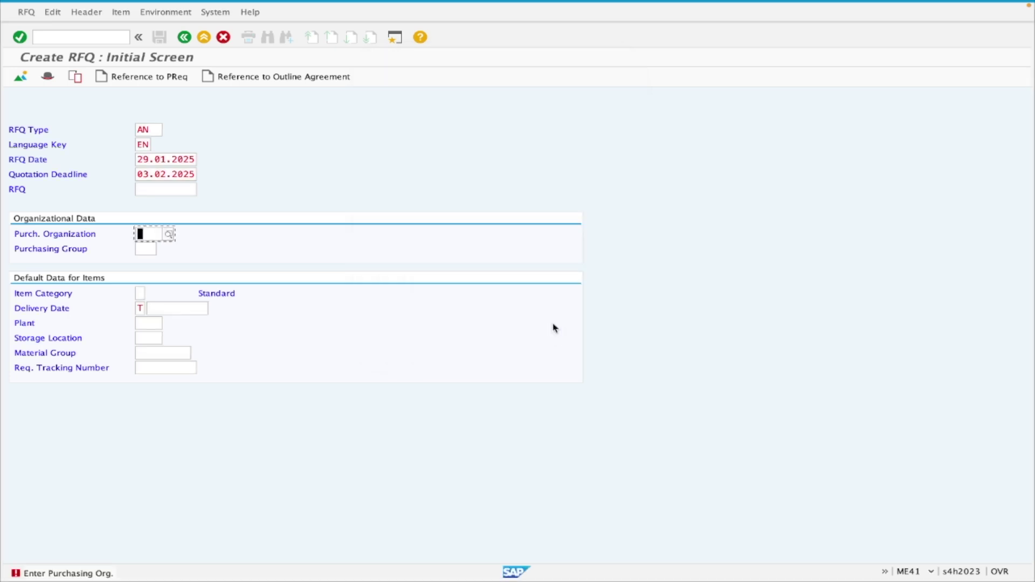
Step: Choose purchasing organization 1710 and purchasing group 001 for the RFQ from their value lists
left_click(168, 234)
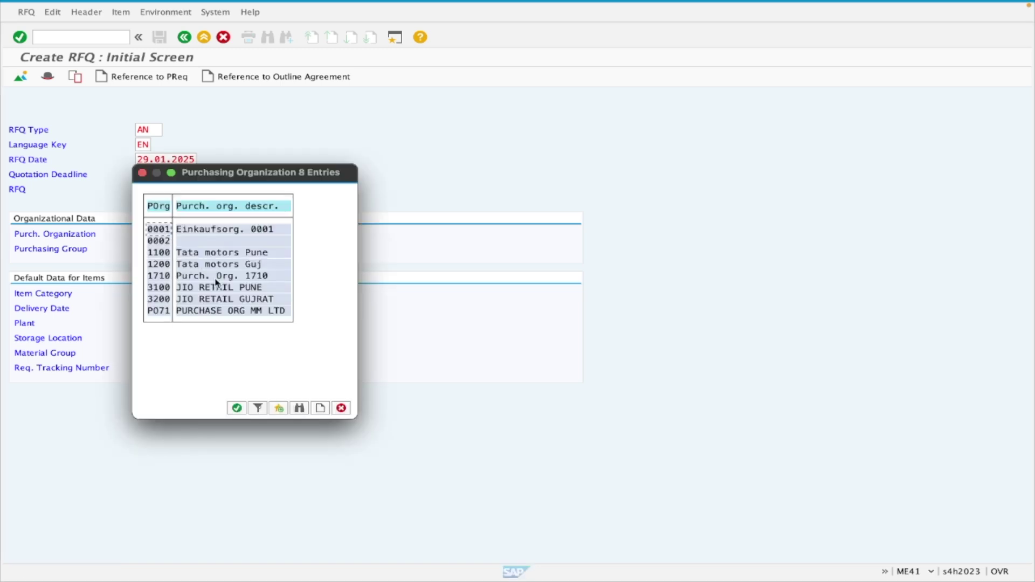
double_click(162, 276)
left_click(151, 249)
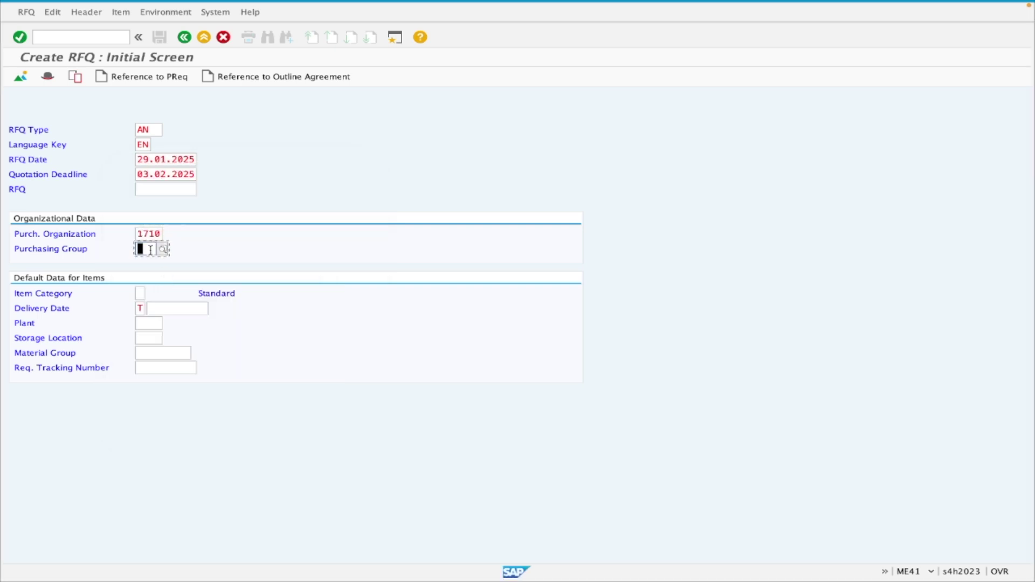
left_click(163, 250)
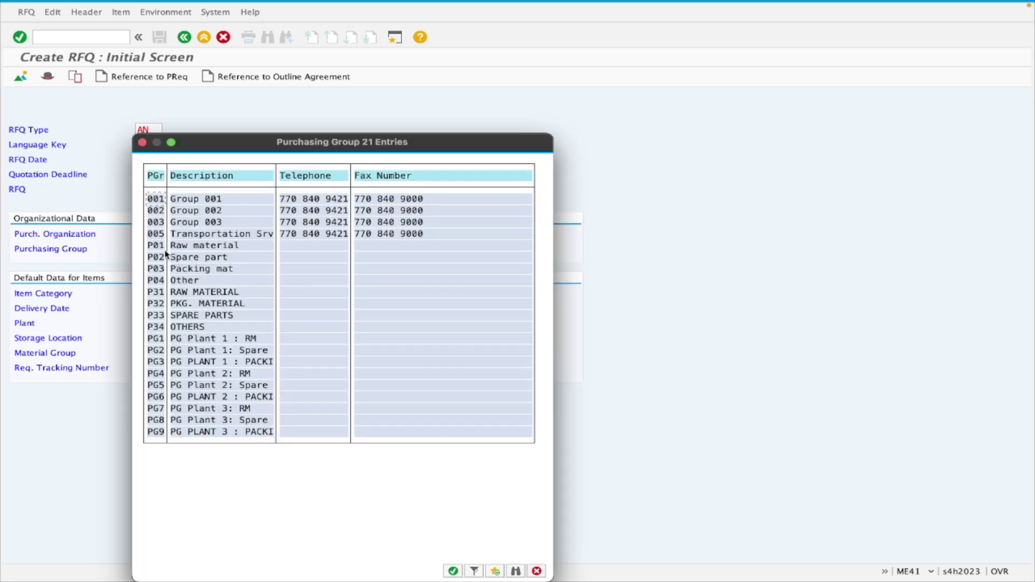
double_click(153, 199)
key("Return")
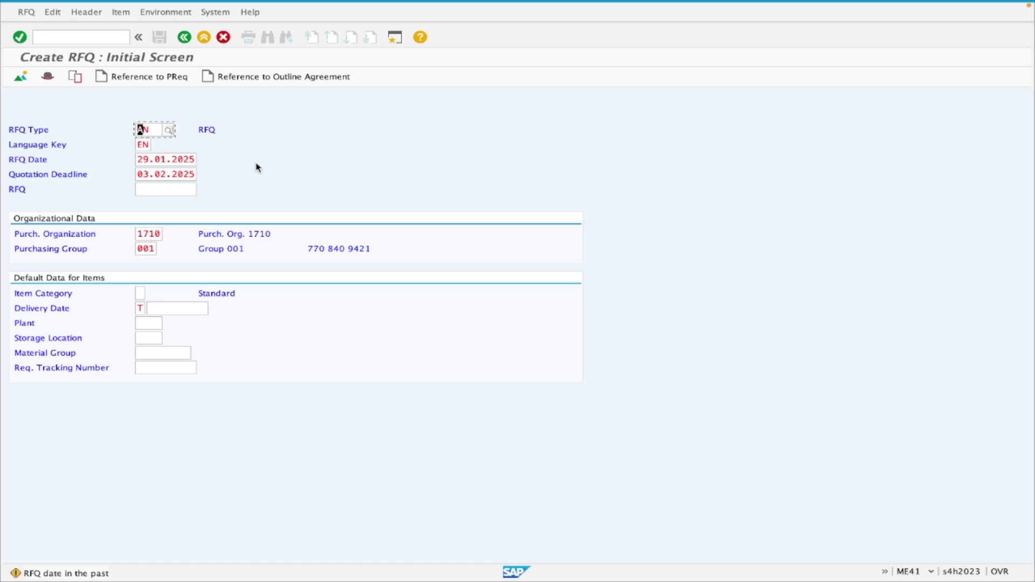
Step: Change the RFQ date to 30.01.2025 using the calendar
left_click(168, 160)
left_click(203, 160)
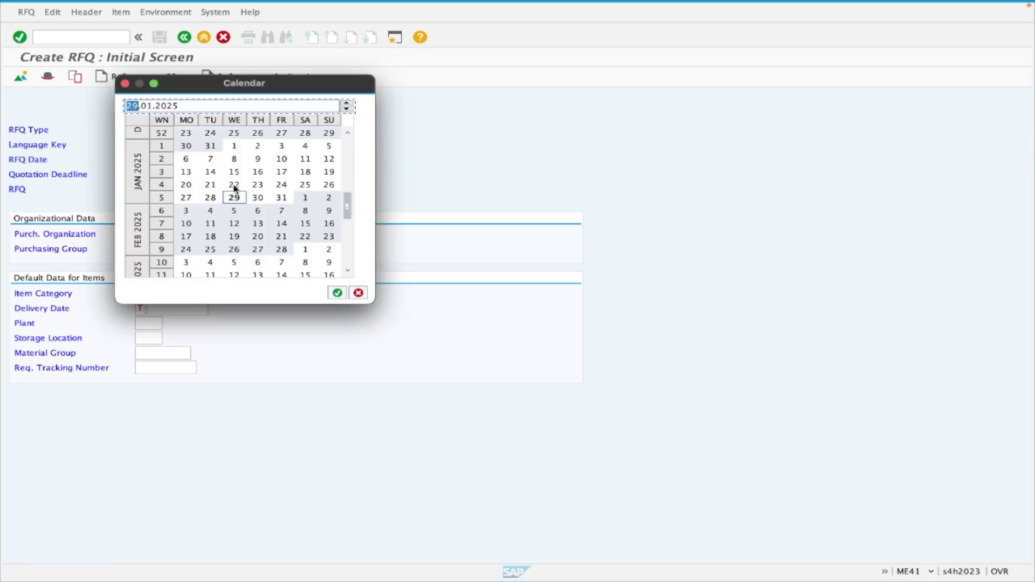
double_click(258, 197)
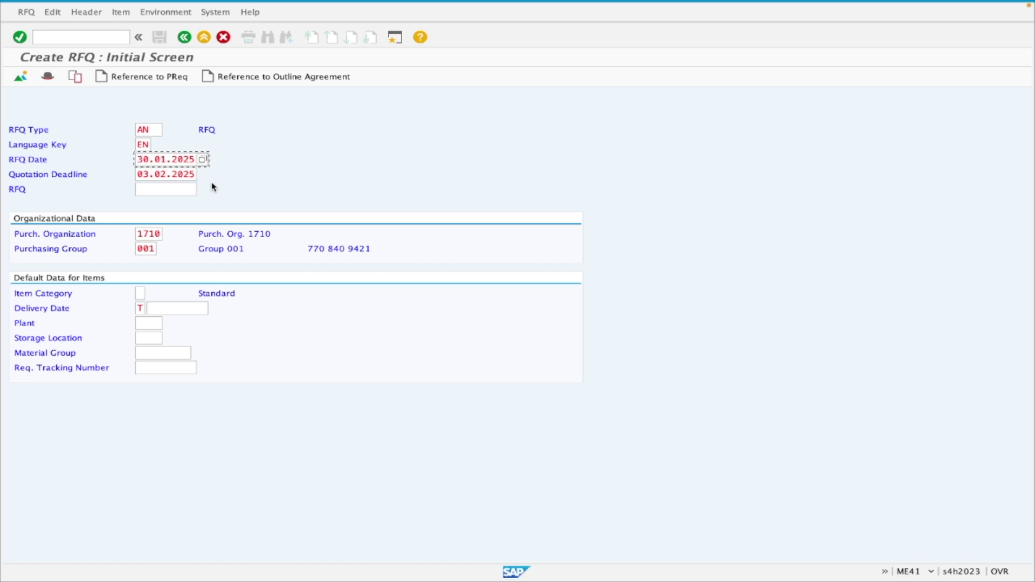
left_click_drag(139, 159, 198, 159)
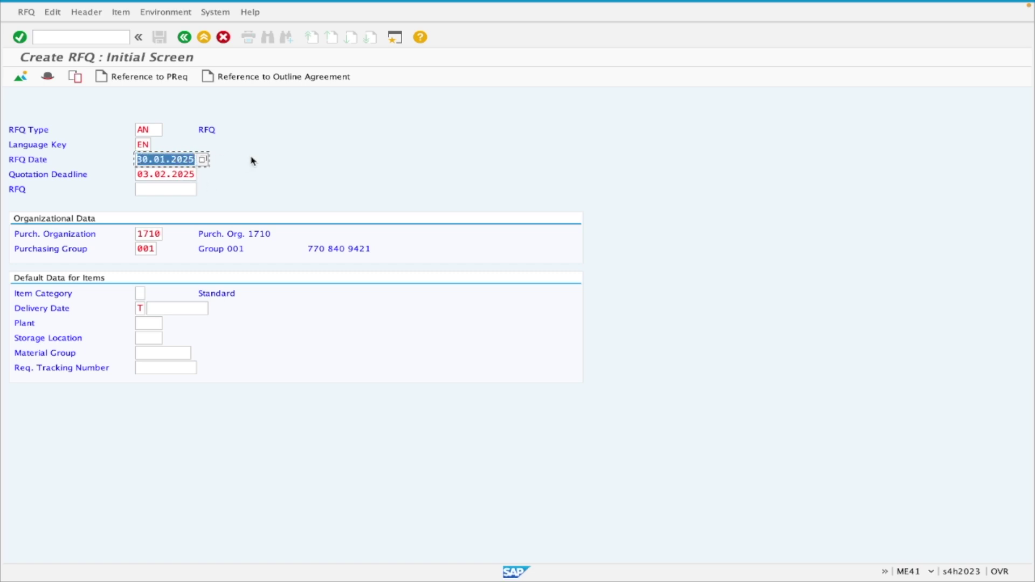
left_click(180, 159)
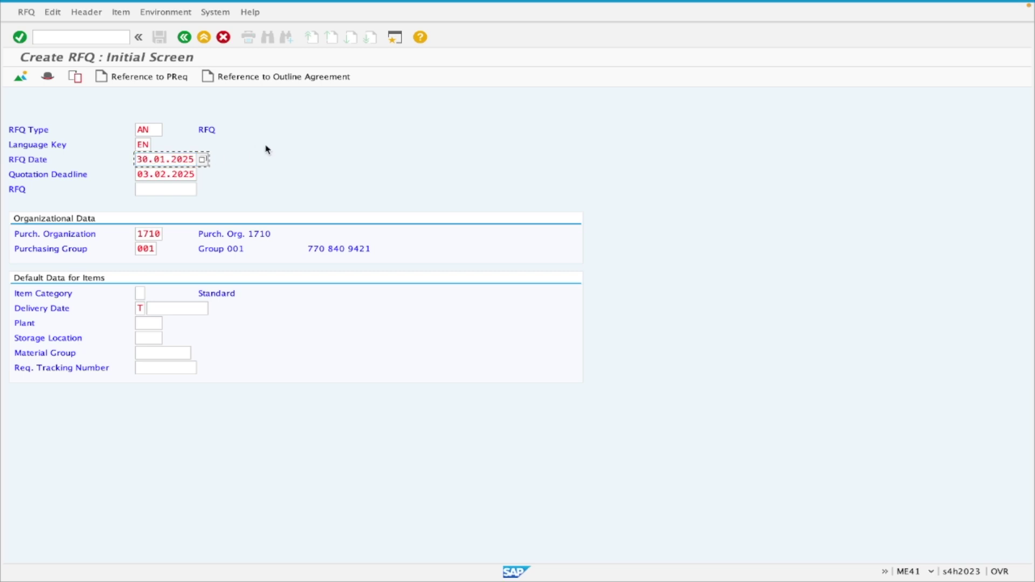
Step: Reference the purchase requisition again and adopt its item 10, material RMPI001, into the RFQ with item details
left_click(155, 80)
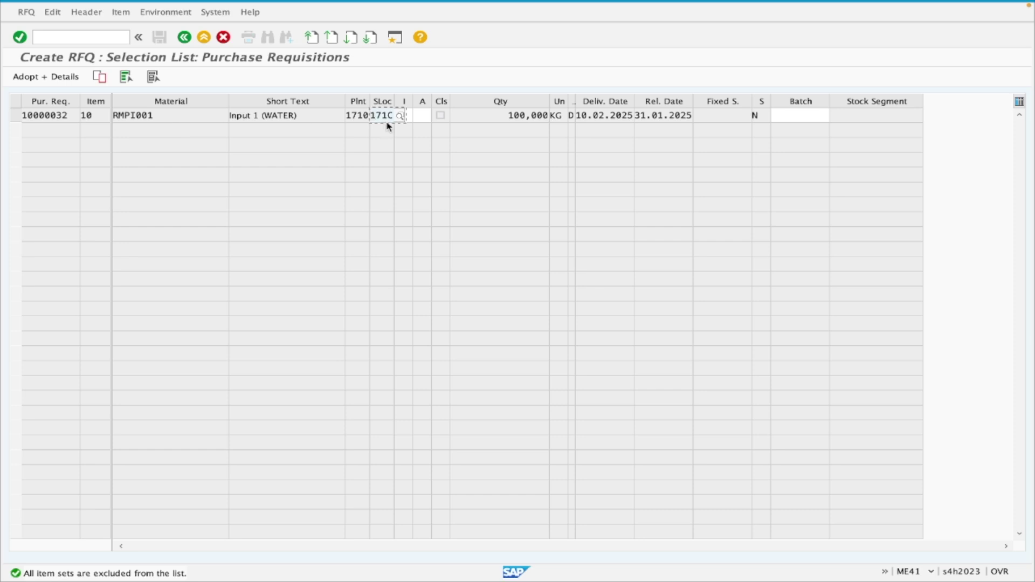
left_click(69, 119)
left_click(165, 115)
left_click_drag(394, 98, 418, 98)
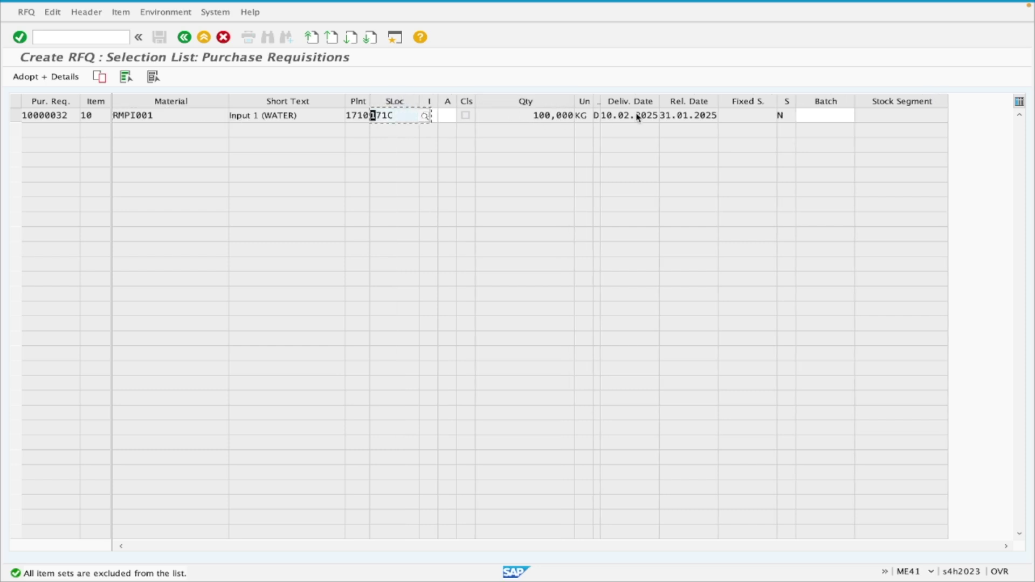
left_click(22, 117)
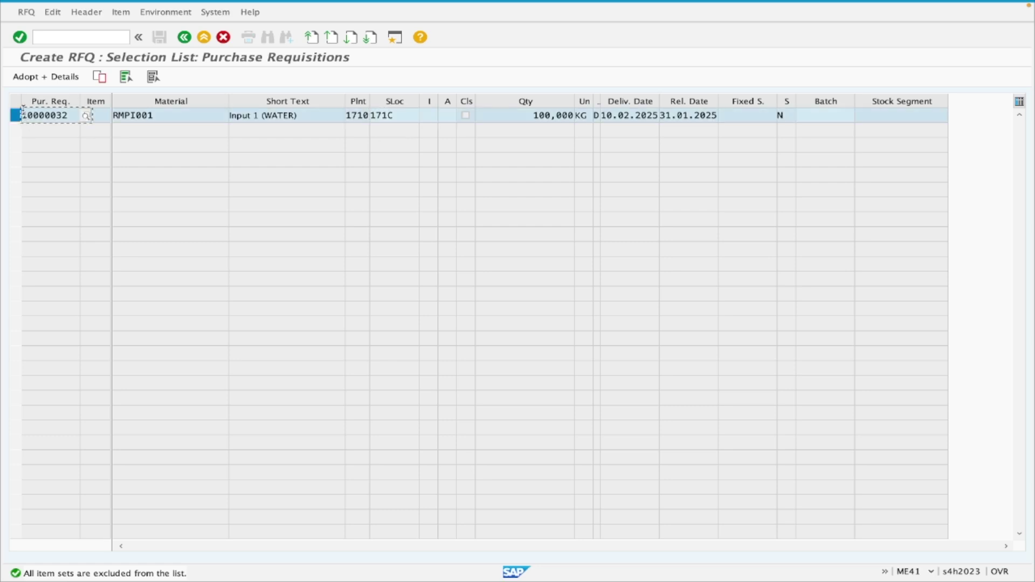
left_click(46, 78)
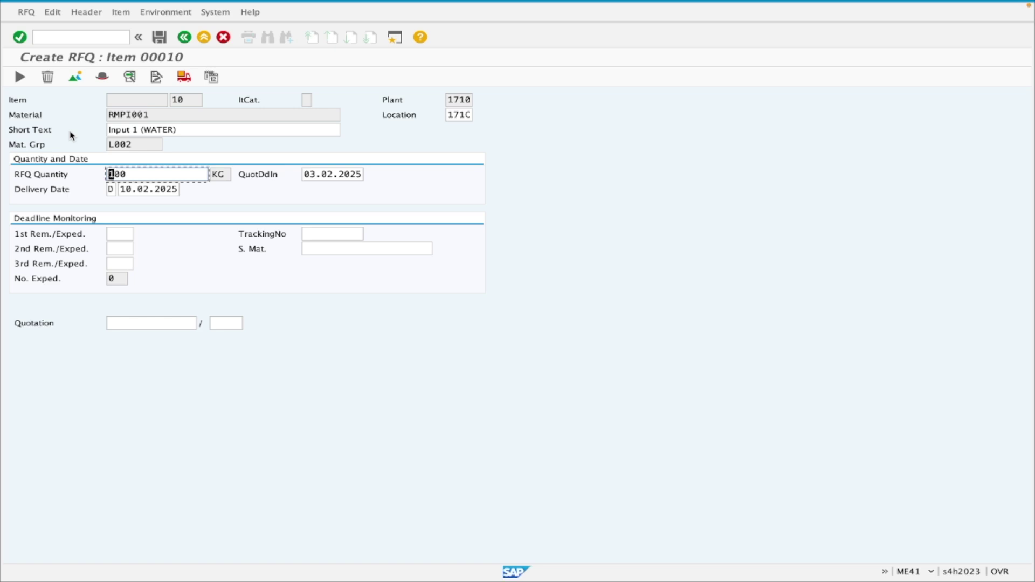
Step: Review the RFQ item's item number, material, short text, material group and RFQ quantity
left_click(190, 100)
left_click_drag(190, 99, 105, 119)
left_click(155, 114)
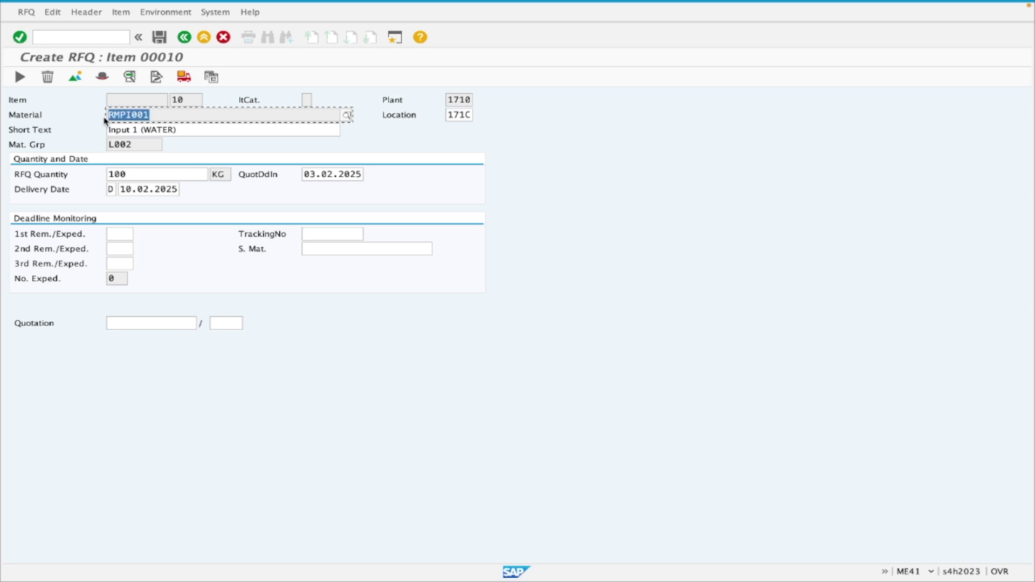
left_click_drag(179, 130, 108, 145)
left_click(151, 144)
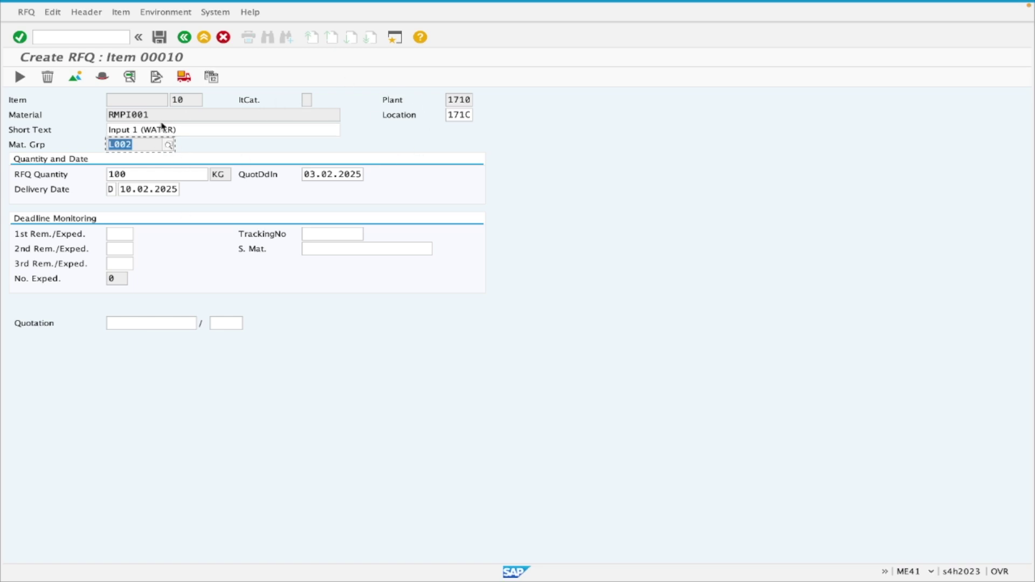
left_click_drag(150, 115, 118, 145)
left_click_drag(161, 113, 94, 114)
left_click_drag(139, 145, 114, 146)
left_click(135, 174)
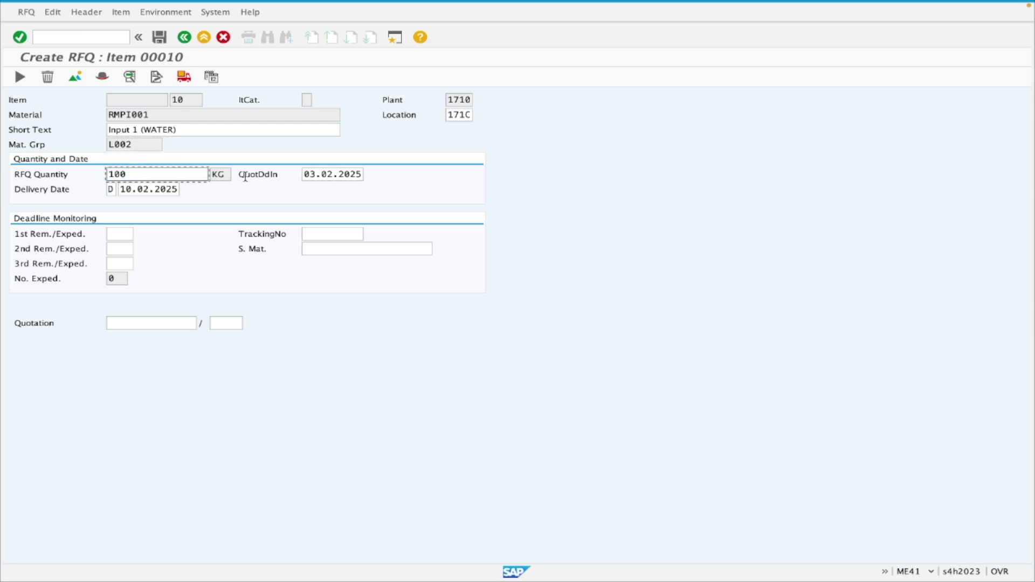
Step: Check the RFQ item's quotation deadline, delivery date and storage location, and confirm the item to reach the item overview
left_click(323, 174)
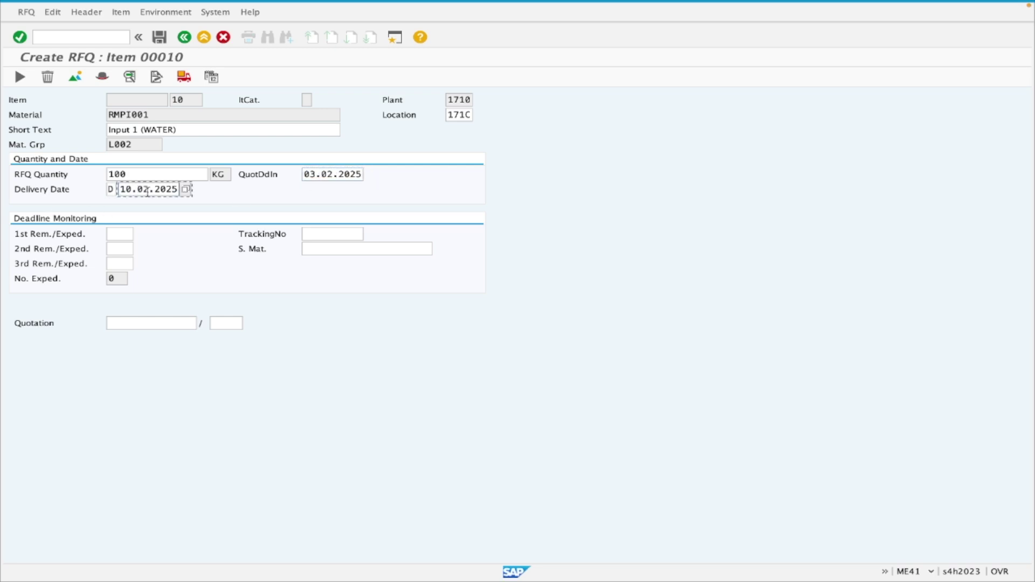
left_click(125, 189)
left_click_drag(449, 115, 491, 115)
left_click(453, 113)
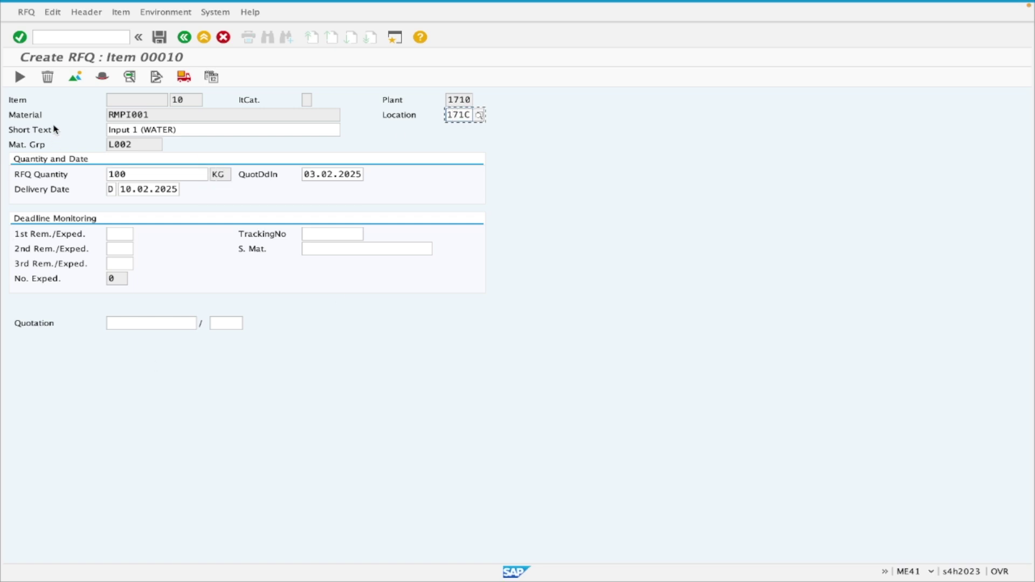
key("Return")
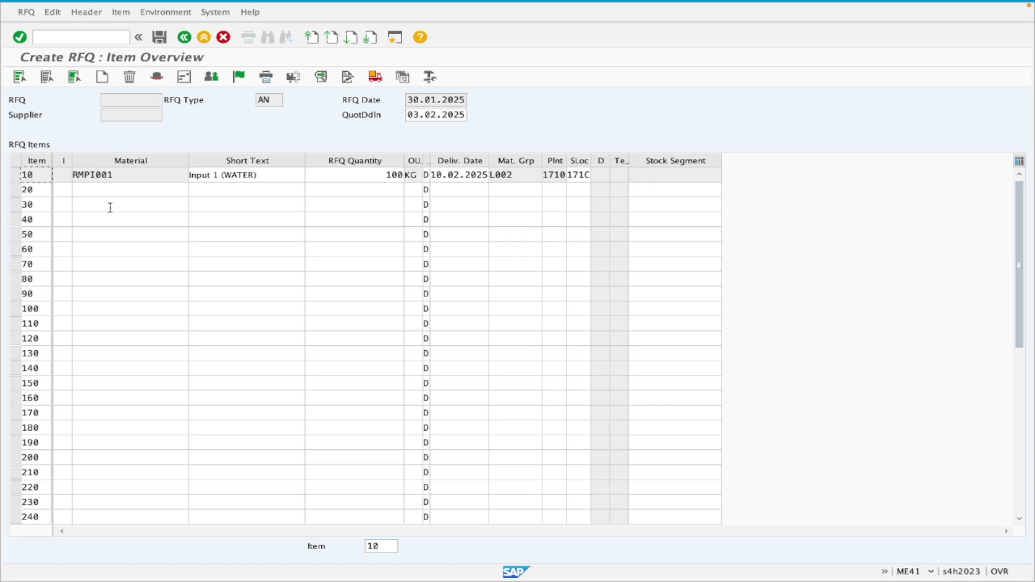
Step: Open the RFQ header data, check the RFQ date and item intervals, and enter RFQ101 as the collective number
left_click(16, 175)
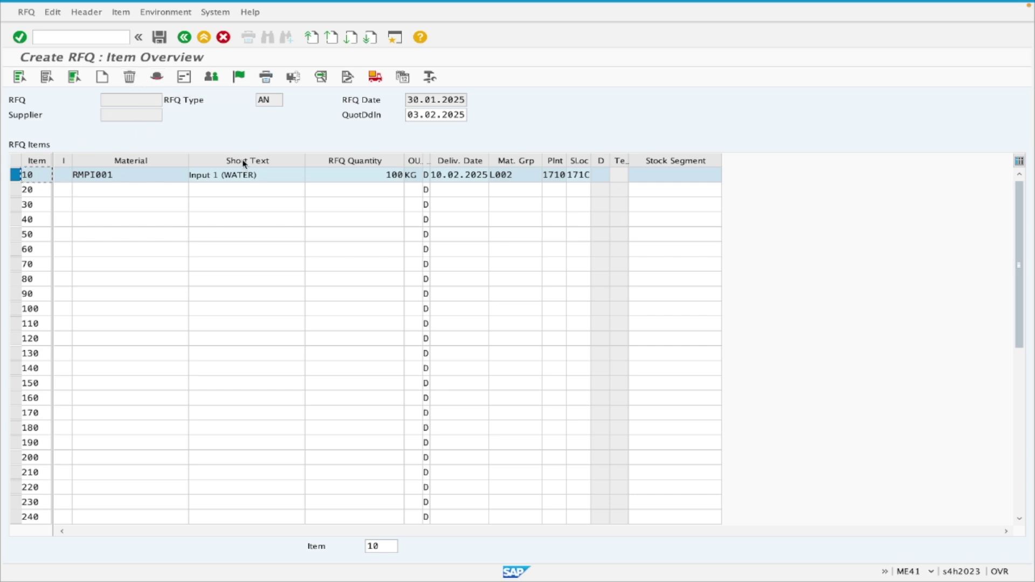
left_click(157, 77)
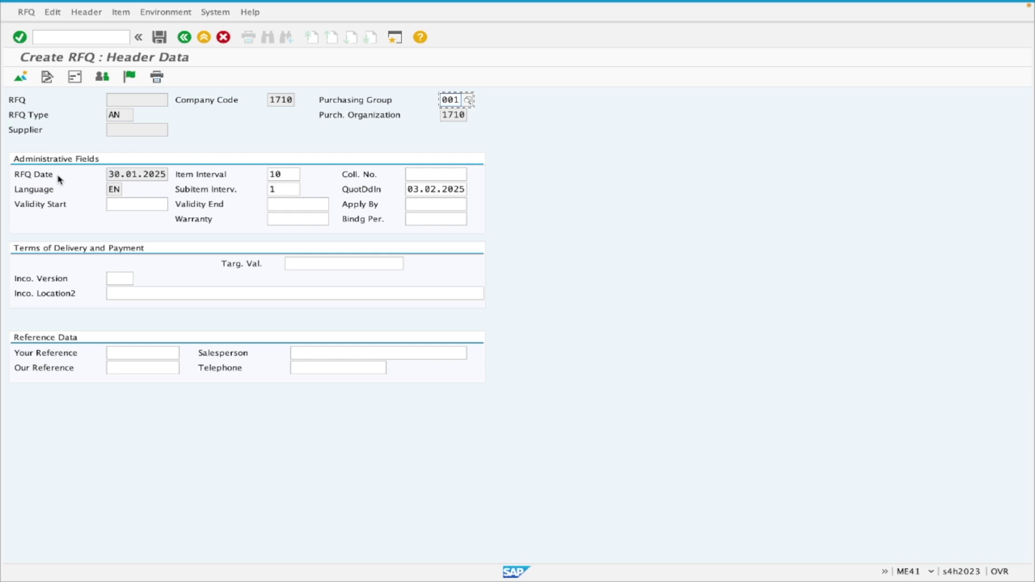
left_click(138, 172)
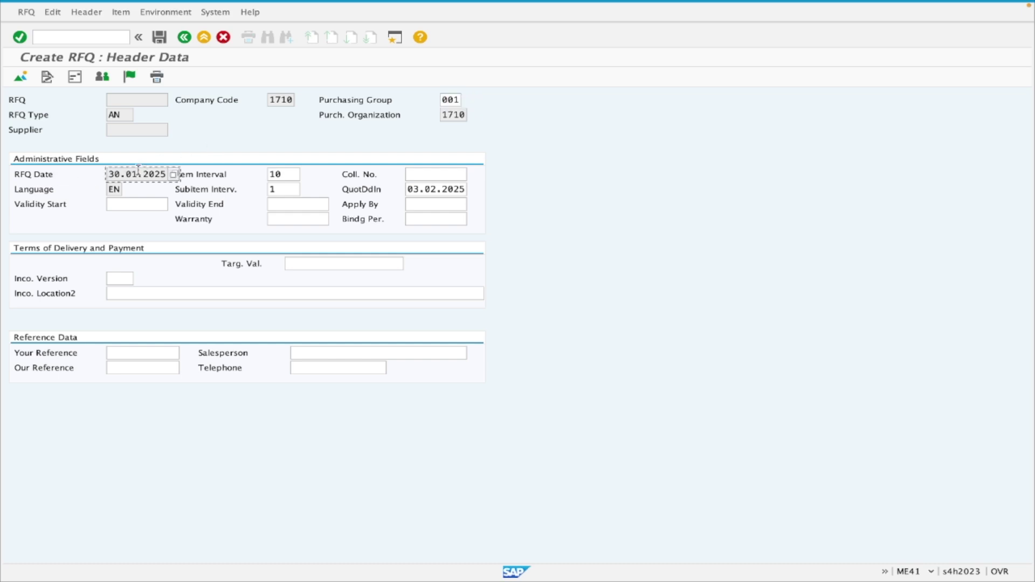
left_click(285, 174)
left_click(296, 190)
left_click(431, 172)
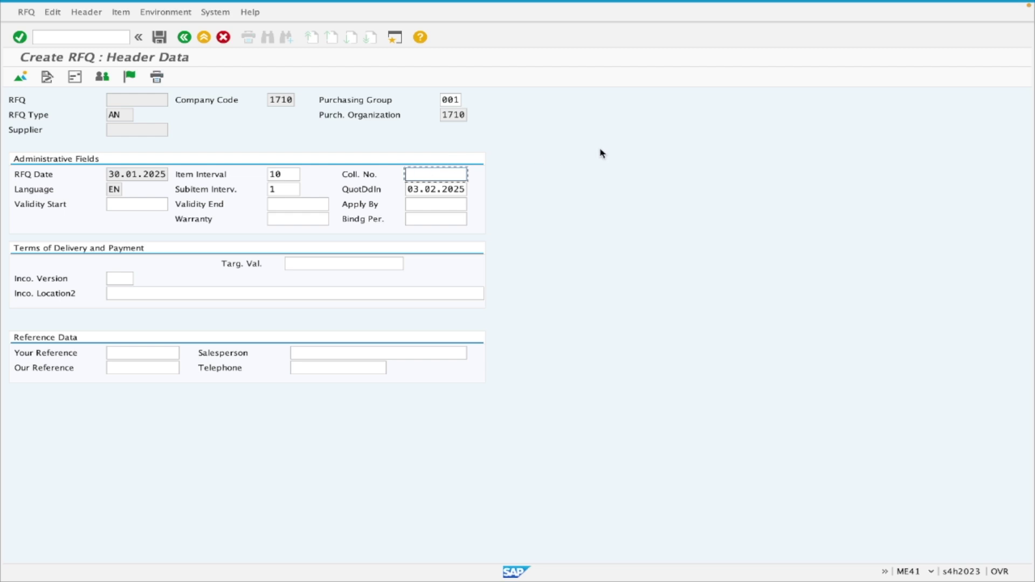
type("RFQ101")
left_click(446, 189)
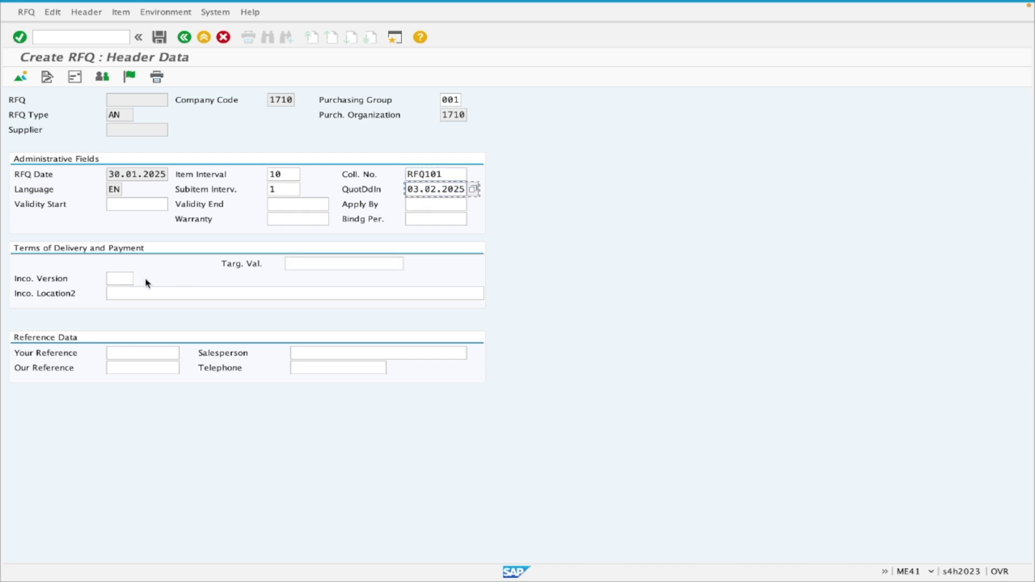
Step: Review the header's Incoterms version, reference data and validity start fields, and return to the item overview
left_click(113, 276)
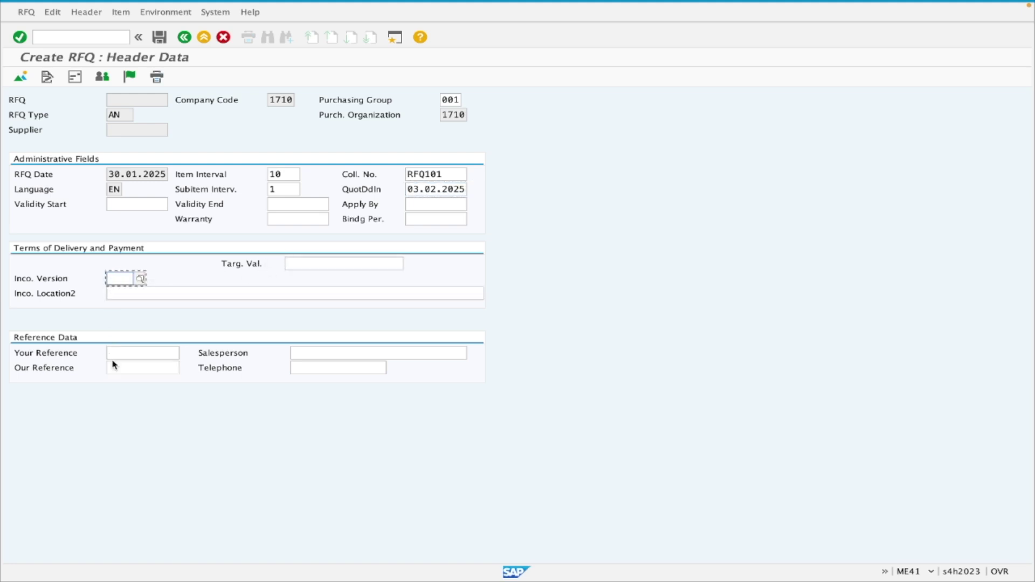
left_click(344, 352)
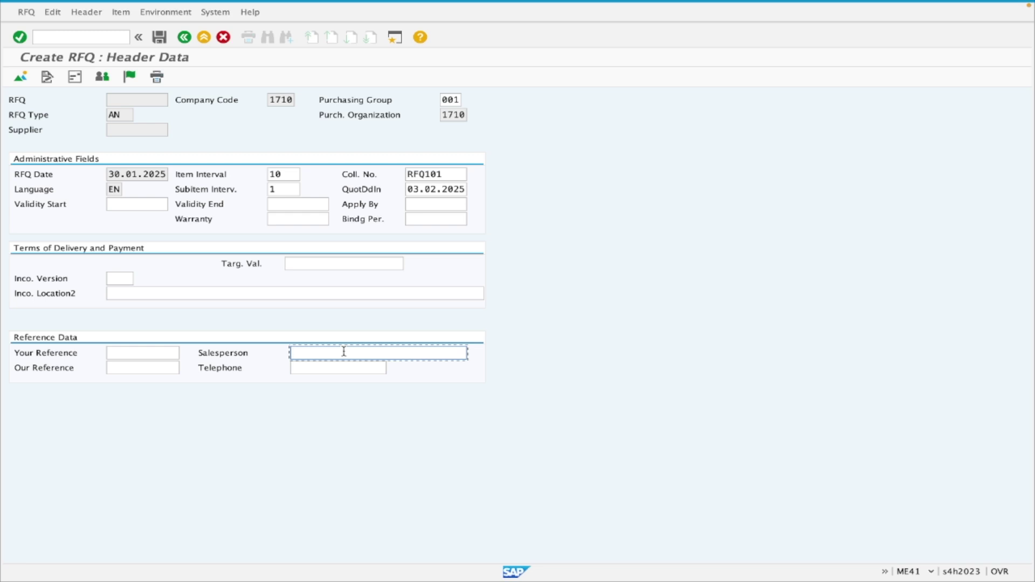
left_click(328, 365)
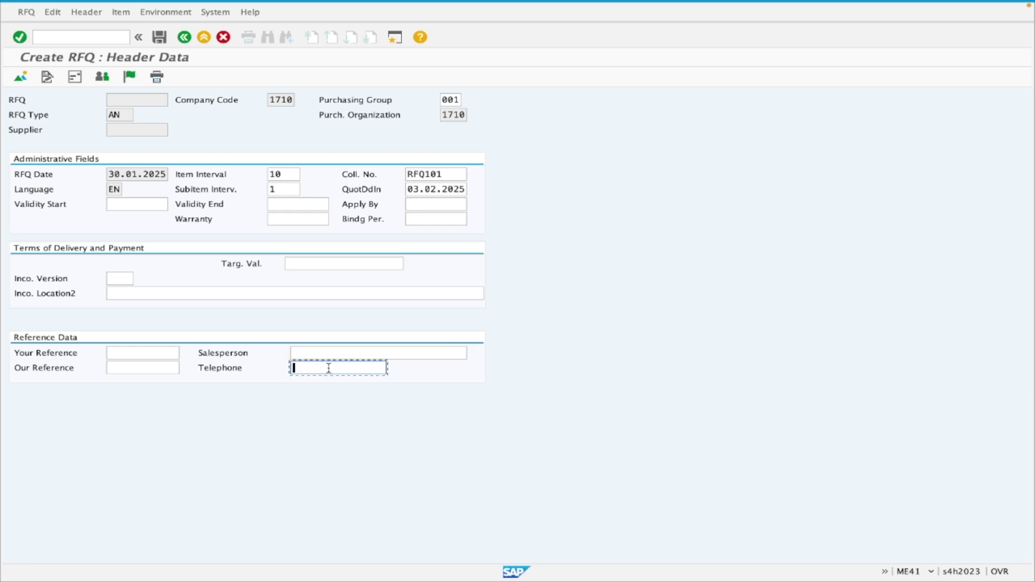
left_click(141, 352)
left_click(140, 368)
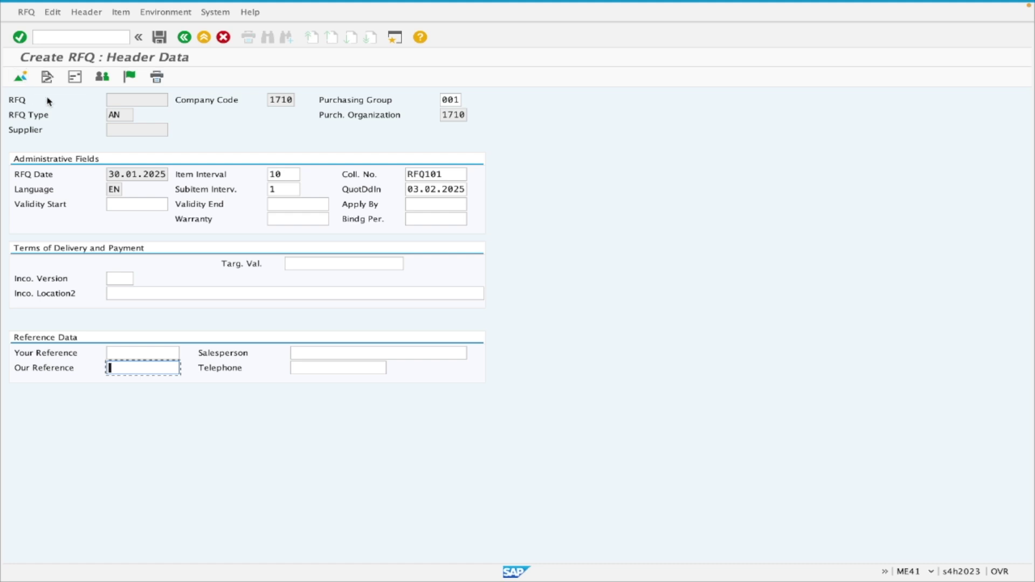
left_click(130, 204)
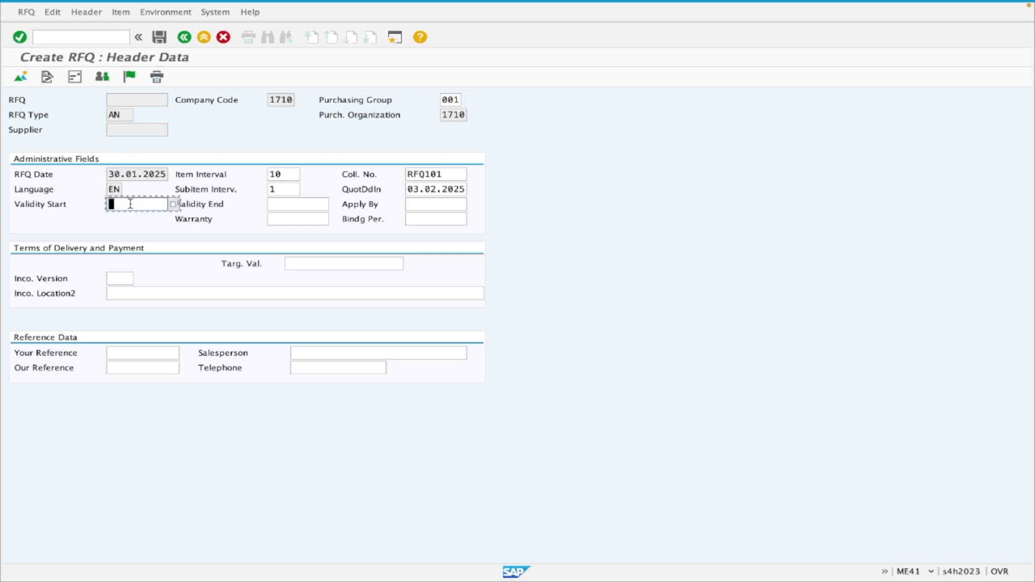
left_click(20, 77)
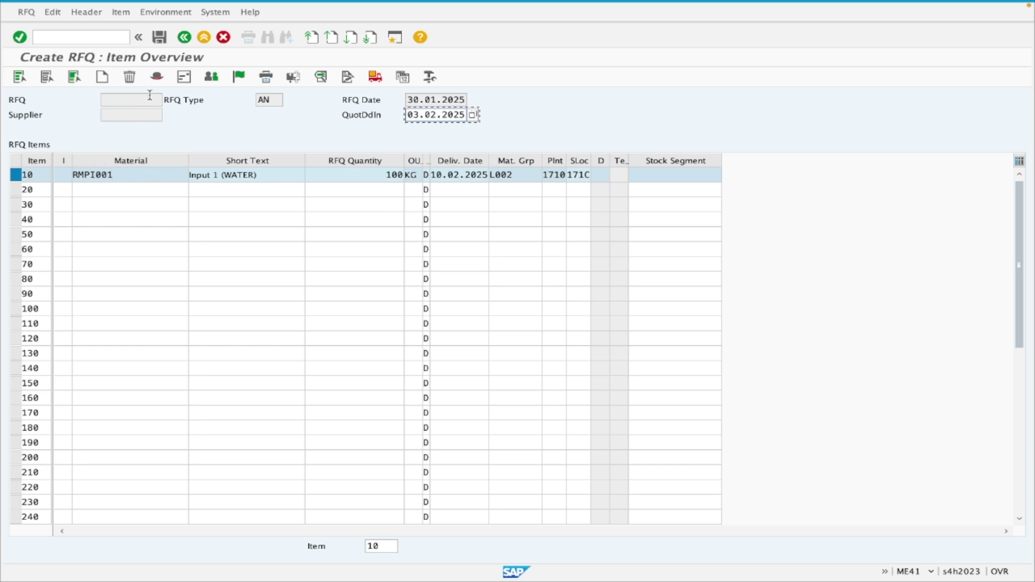
Step: Revisit the RFQ header data twice from the item overview, returning to the overview each time
left_click(157, 76)
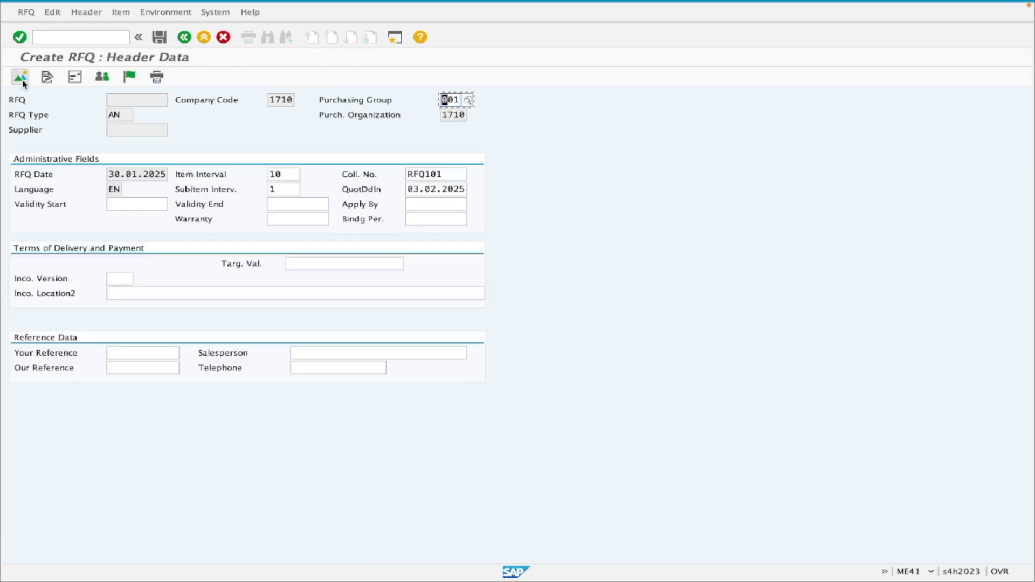
left_click(21, 77)
left_click(156, 77)
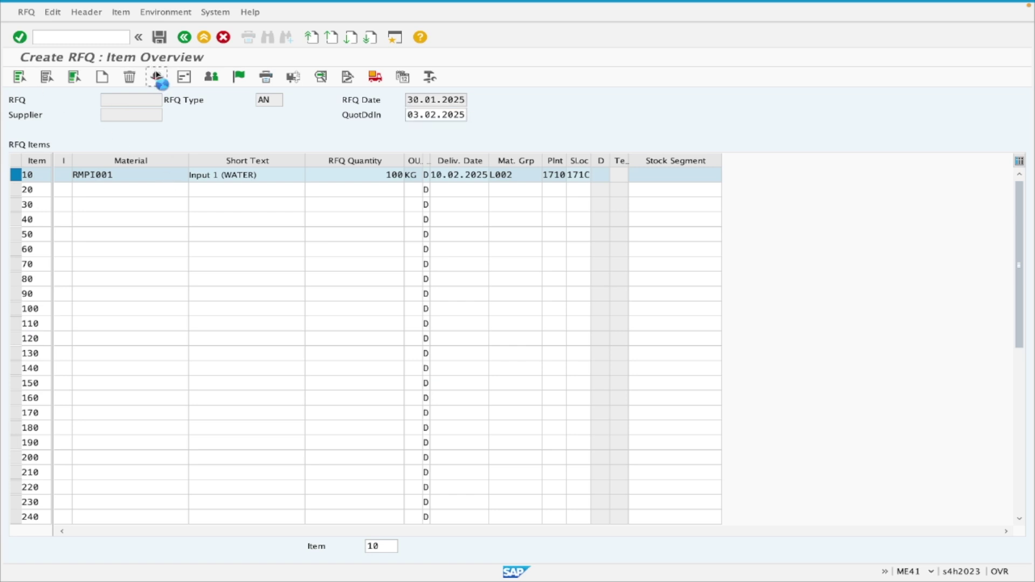
left_click(20, 78)
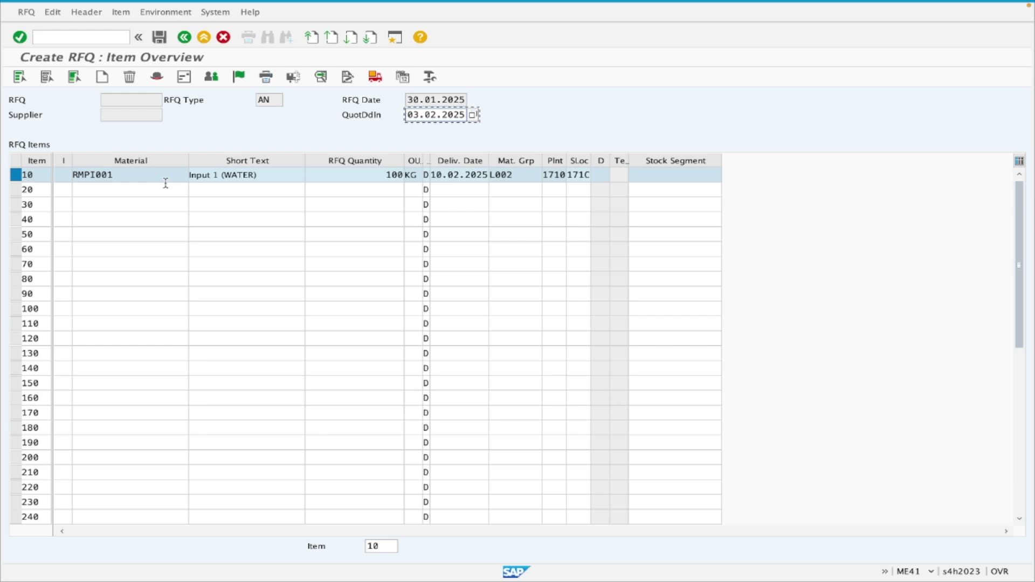
Step: Examine the item details of item 10, including its item number, material and RFQ quantity, and return to the overview
left_click(293, 78)
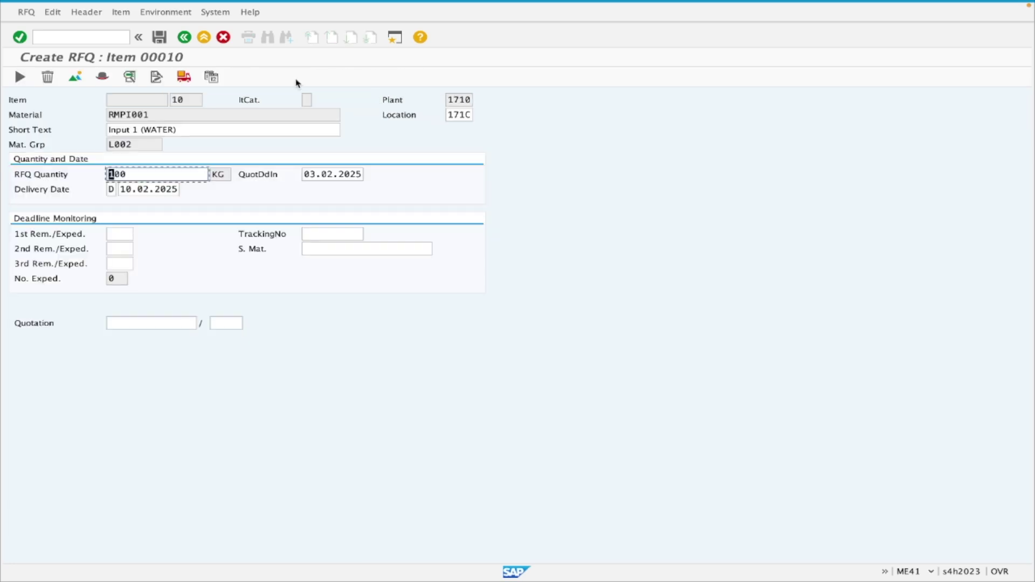
left_click_drag(160, 114, 97, 117)
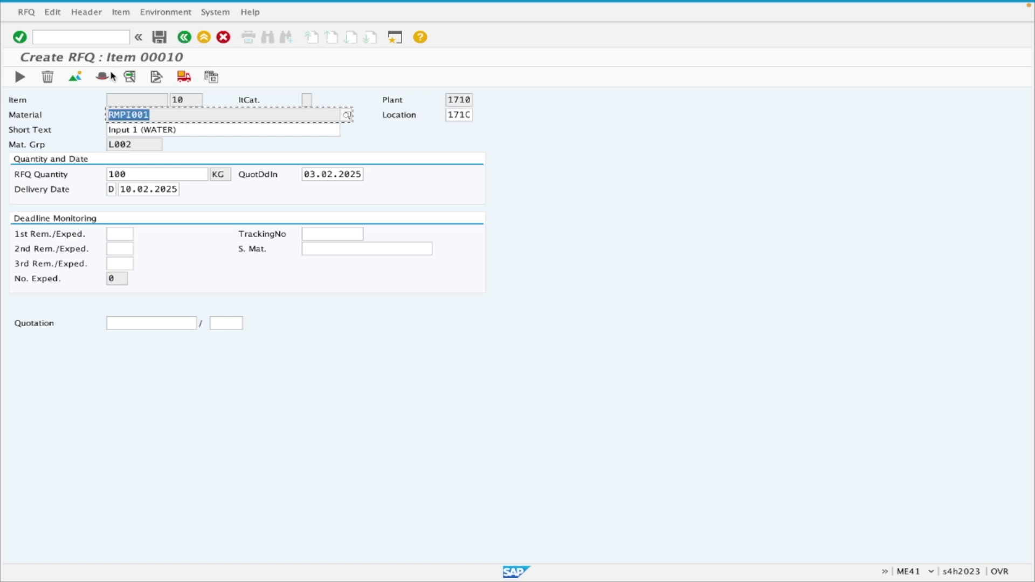
left_click(76, 78)
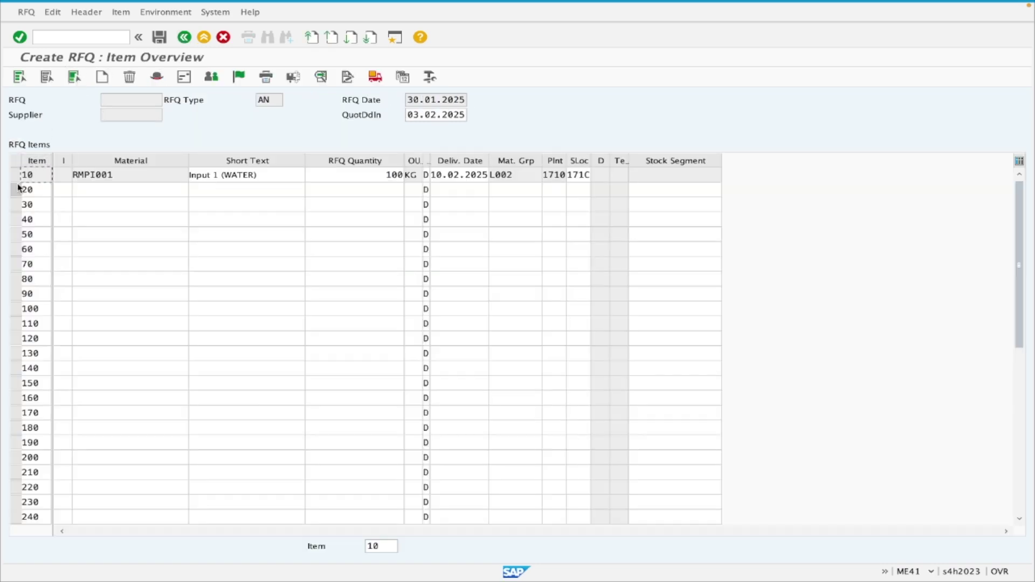
left_click(16, 178)
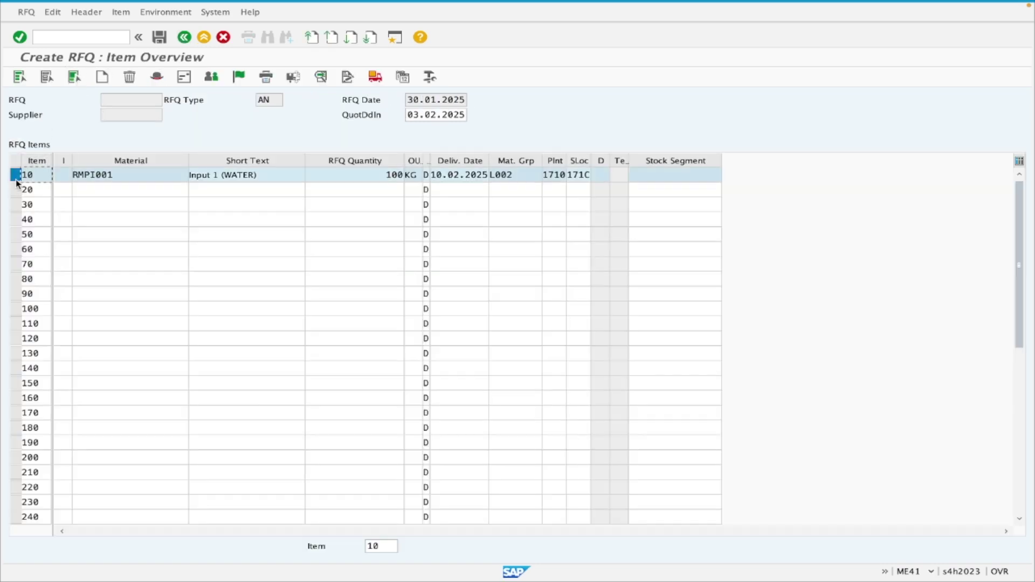
left_click(294, 77)
left_click(183, 101)
double_click(155, 118)
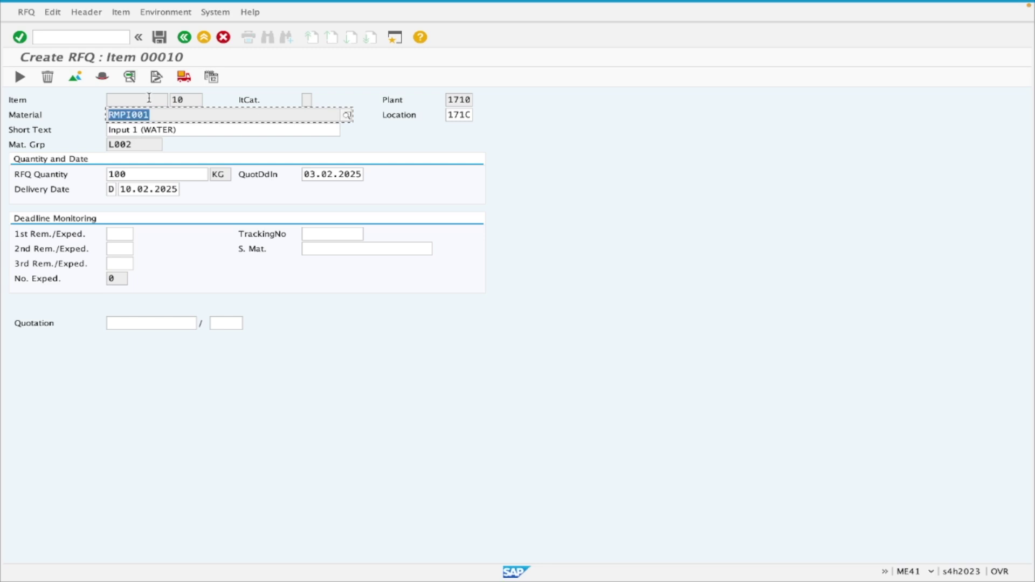
left_click(178, 172)
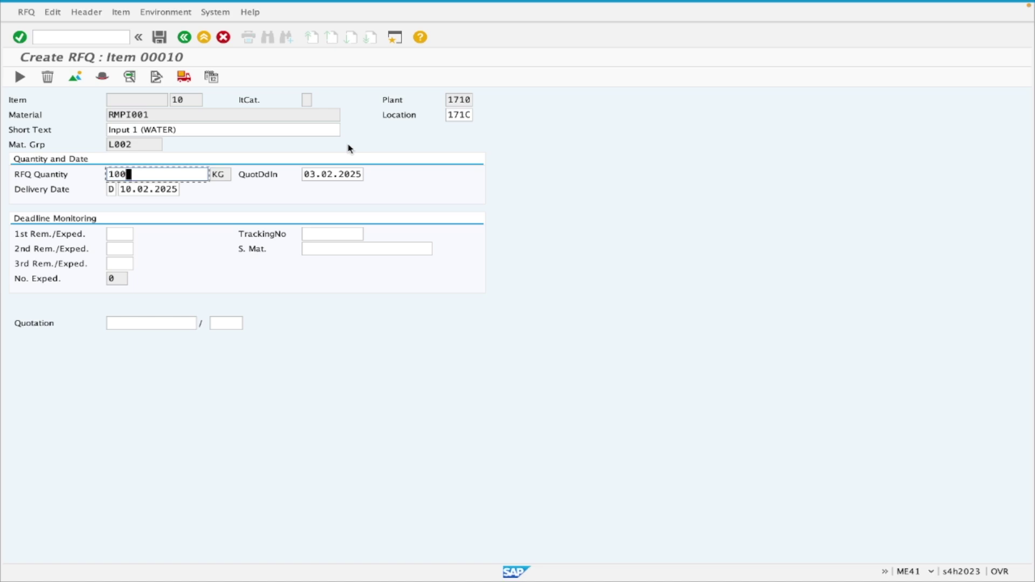
left_click(75, 78)
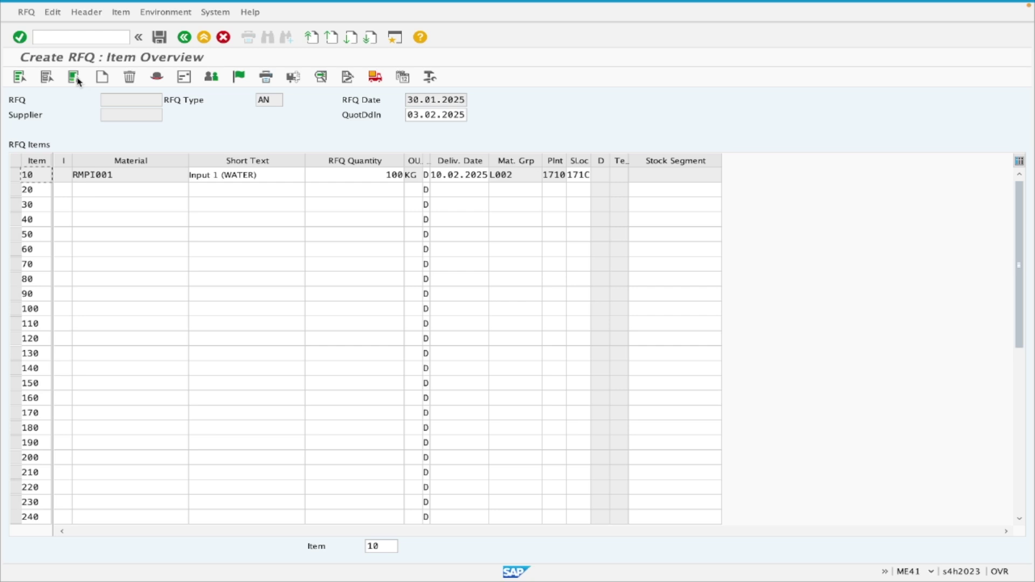
Step: Compare the RFQ header data with the item details of item 10, returning to the item overview after each
left_click(159, 80)
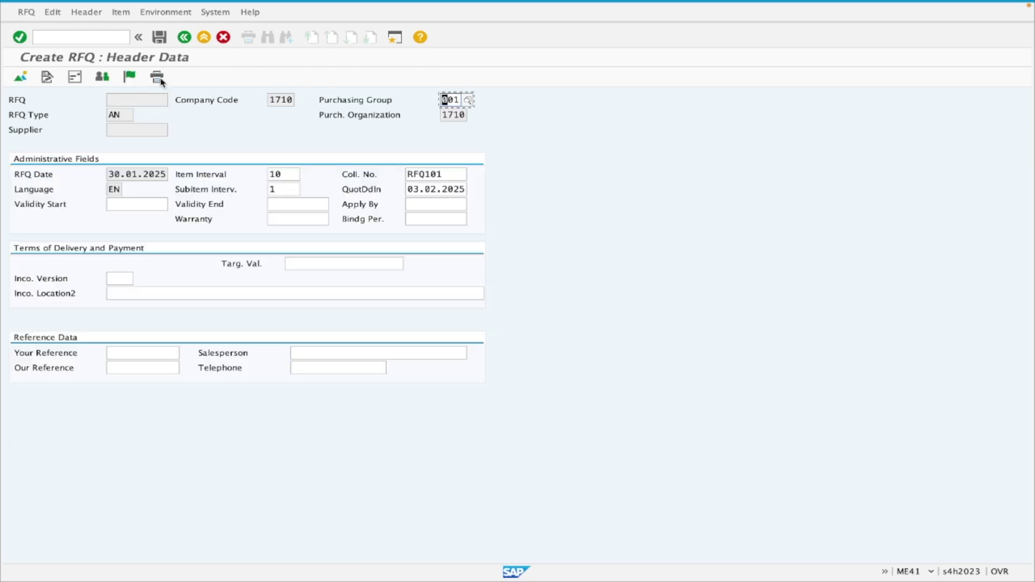
left_click(23, 79)
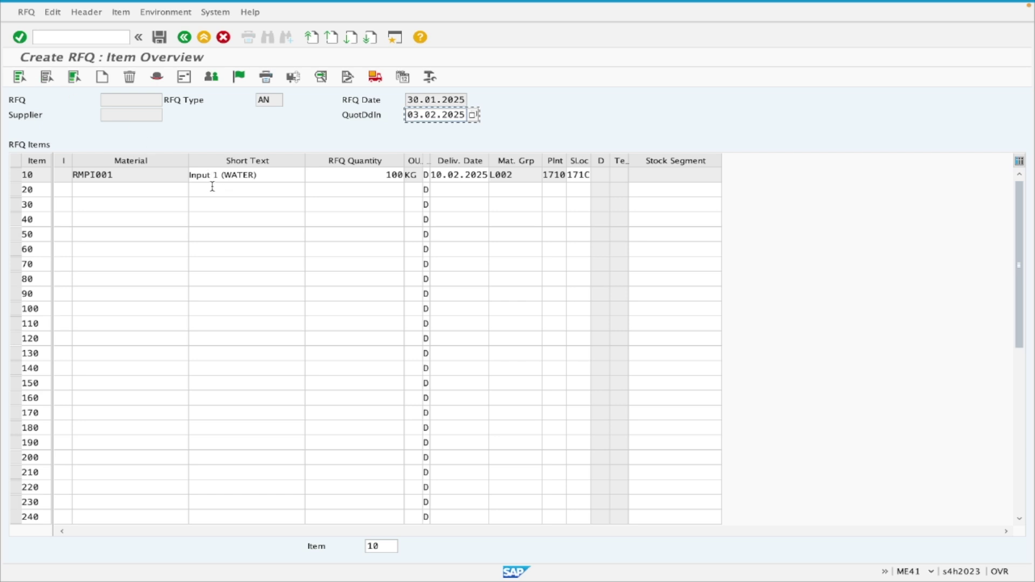
left_click(295, 81)
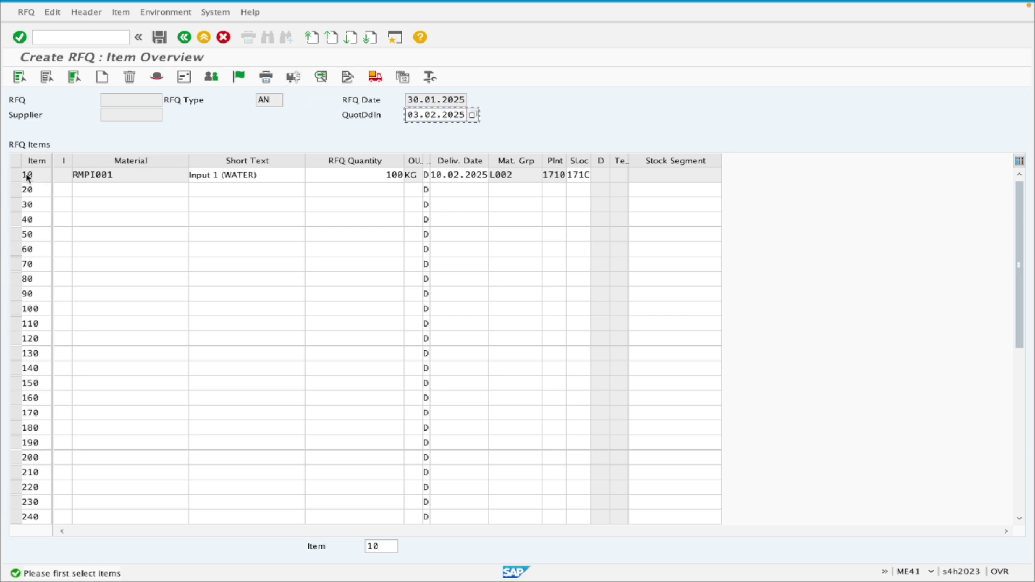
left_click(16, 175)
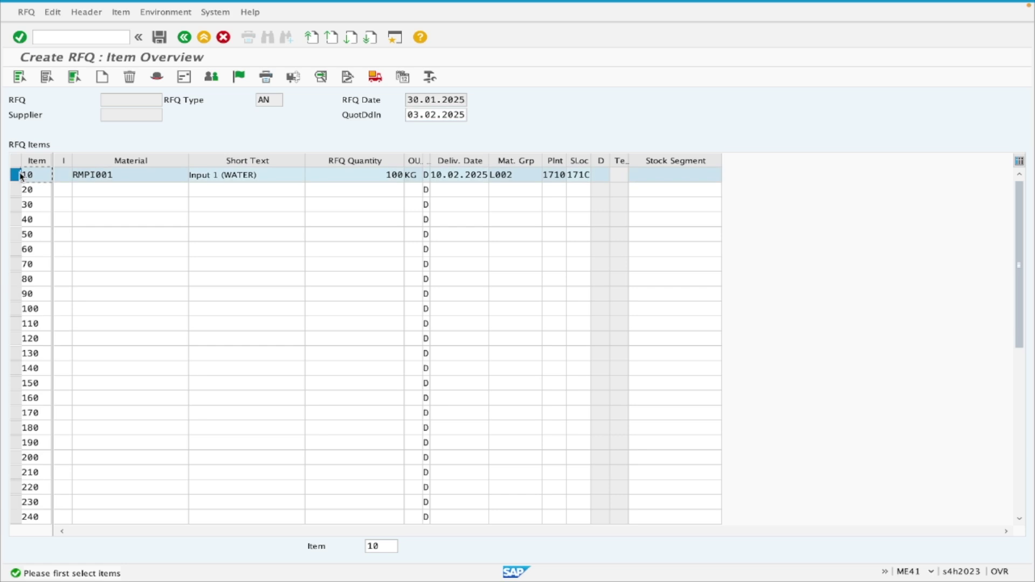
left_click(293, 76)
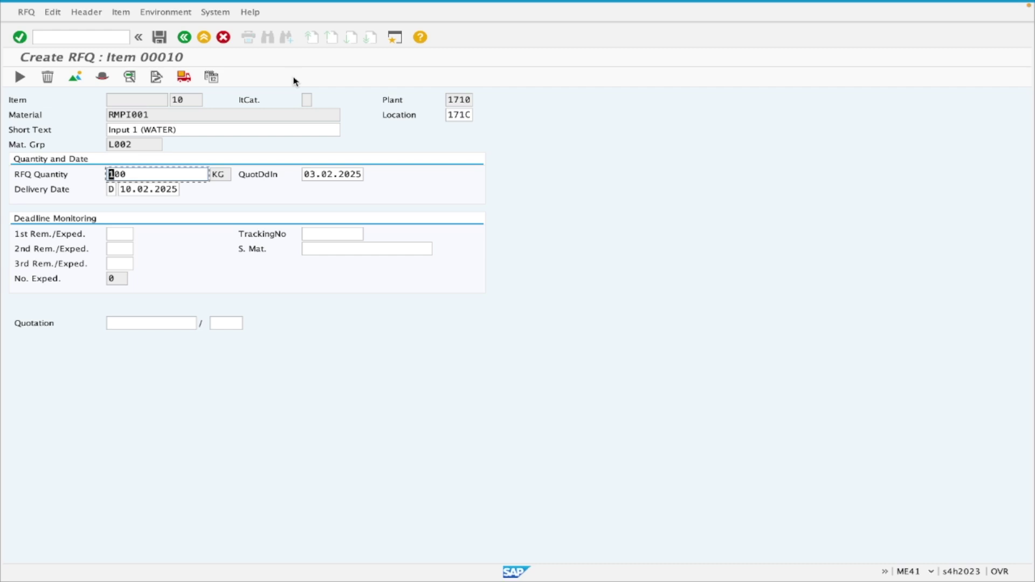
left_click(75, 78)
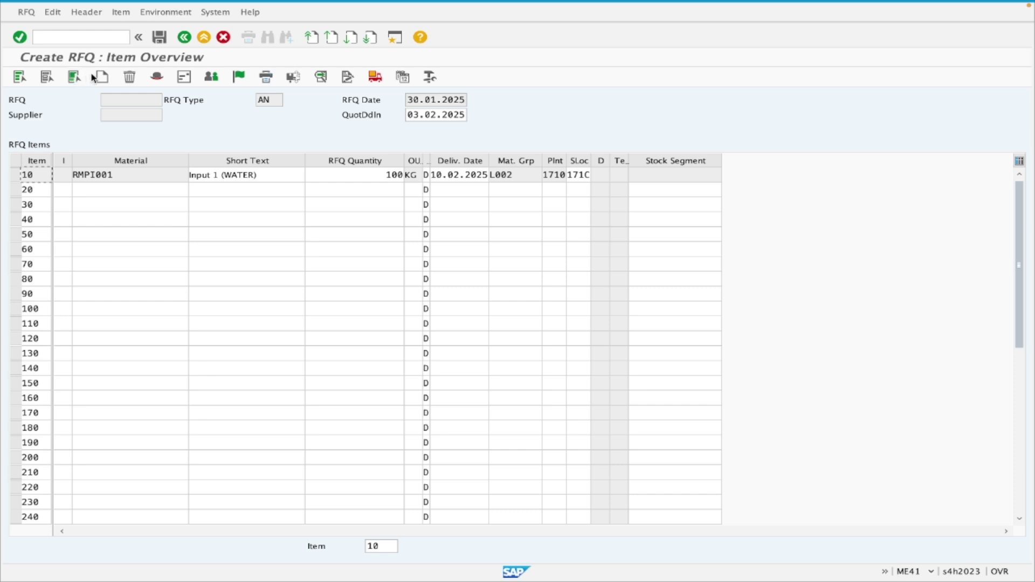
Step: View the additional data of item 10 and the RFQ header data, and return to the item overview
left_click(322, 77)
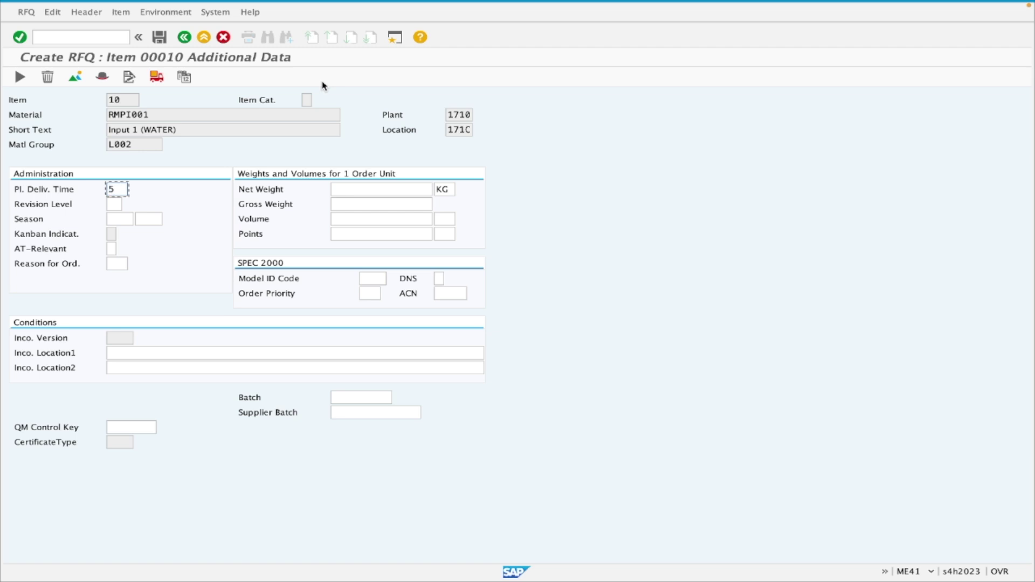
left_click(119, 100)
left_click(75, 78)
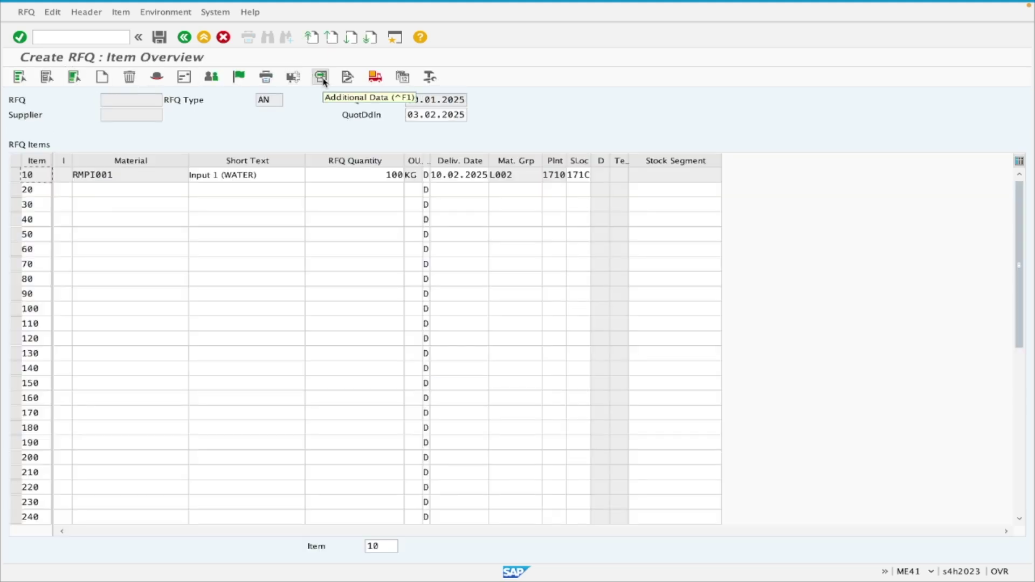
left_click(322, 79)
left_click(75, 78)
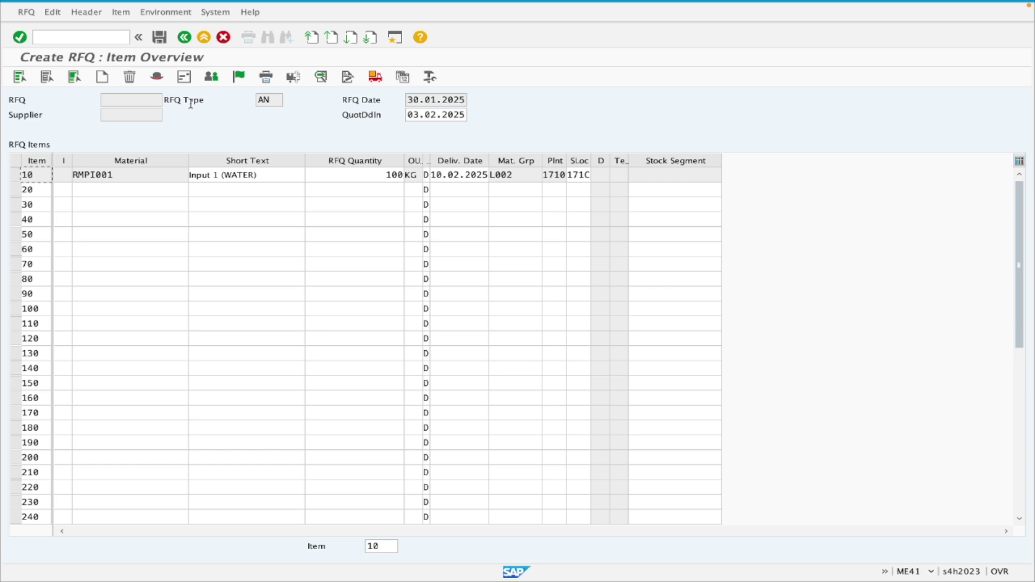
left_click(160, 79)
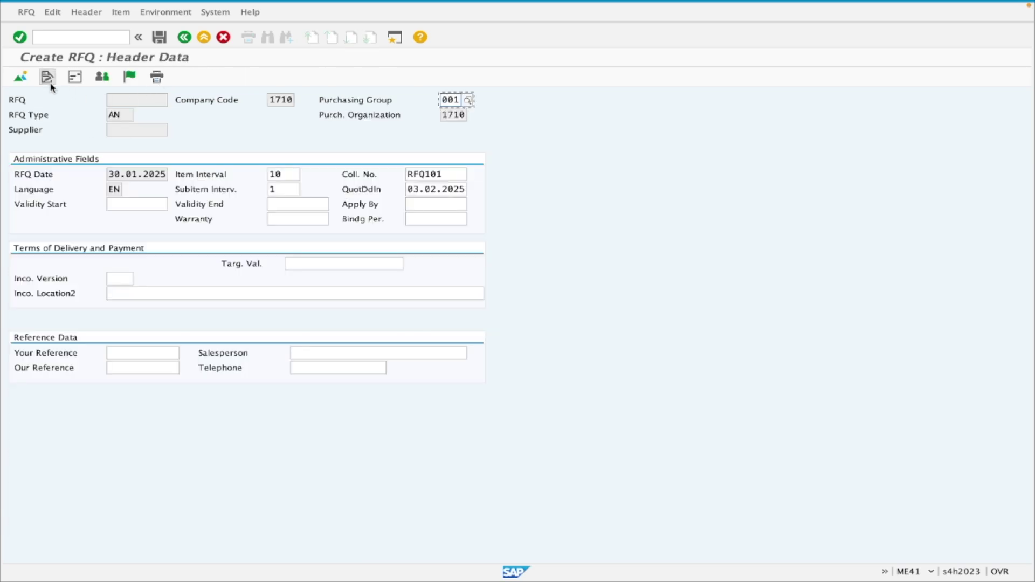
left_click(19, 76)
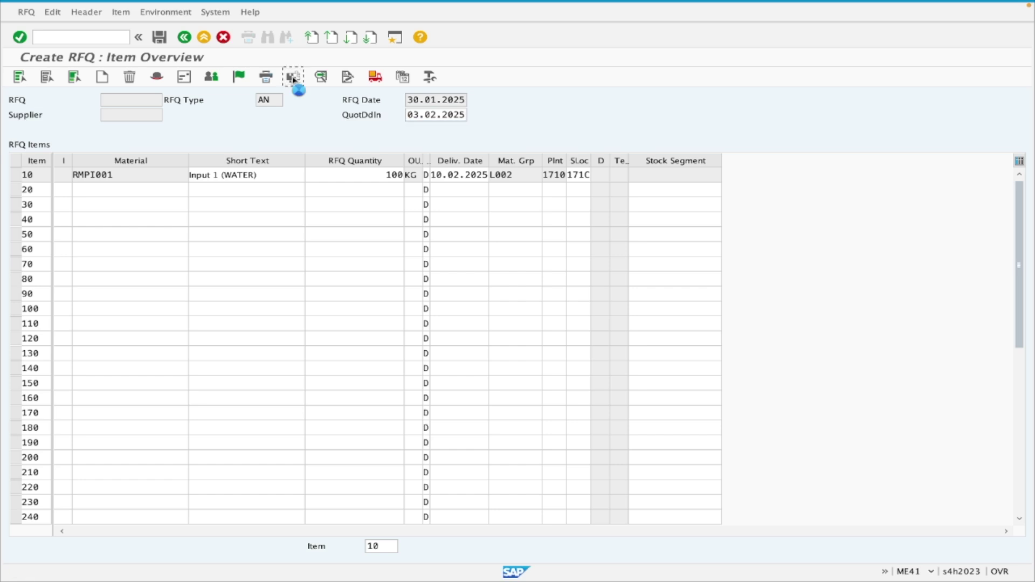
Step: Review the item details and the additional data of item 10, returning to the item overview after each
left_click(293, 76)
left_click(16, 174)
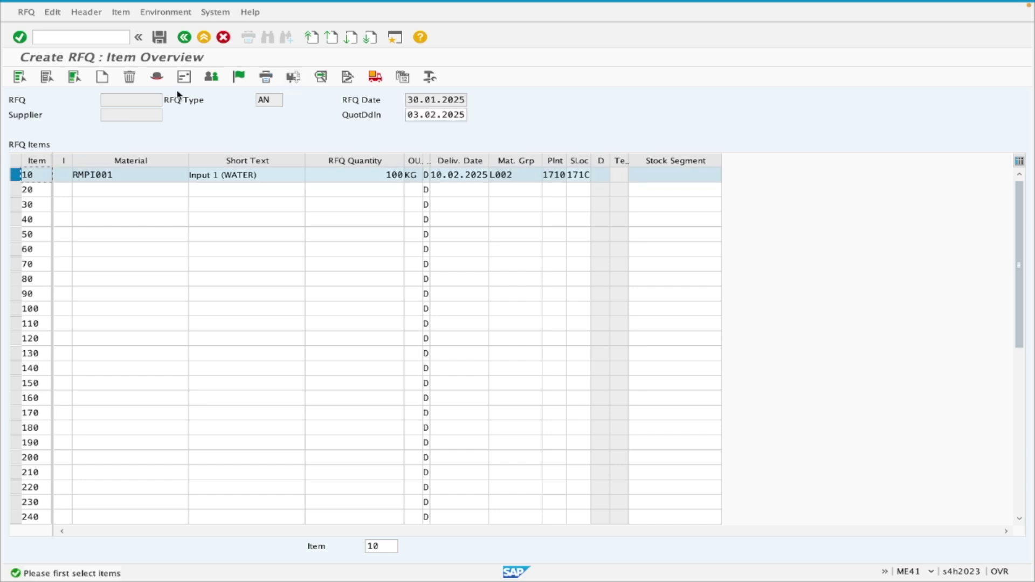
left_click(294, 76)
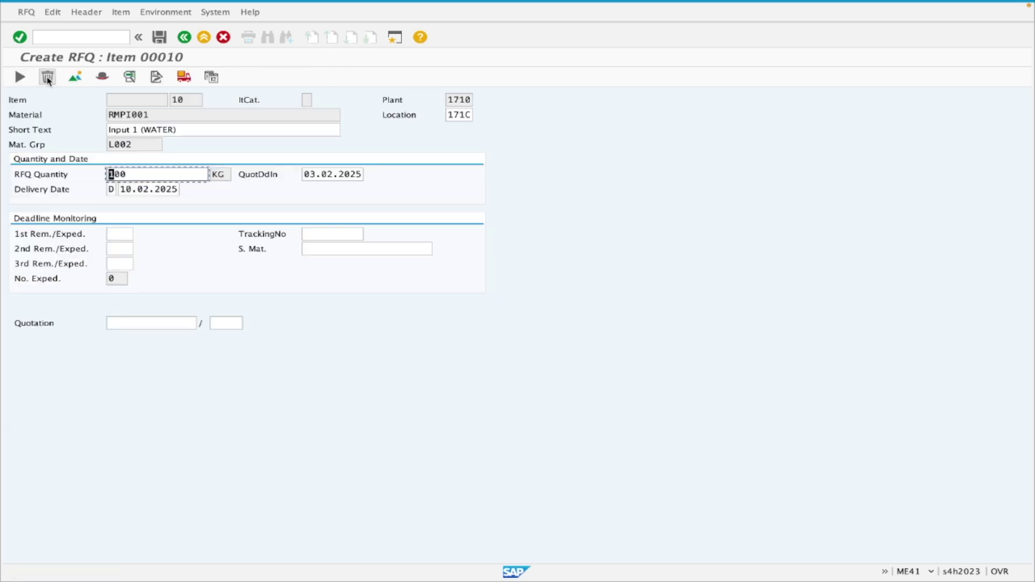
left_click(75, 77)
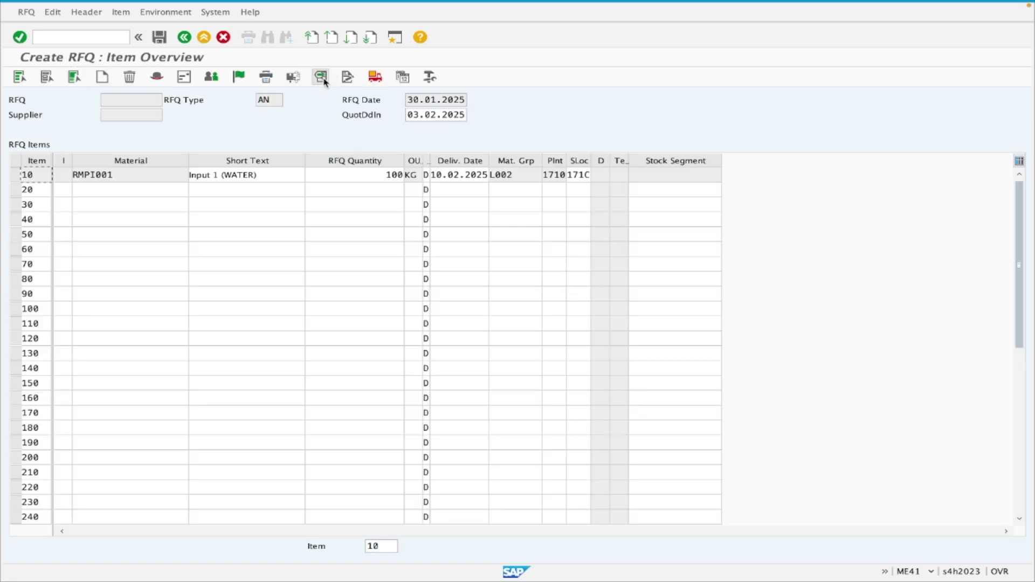
left_click(320, 78)
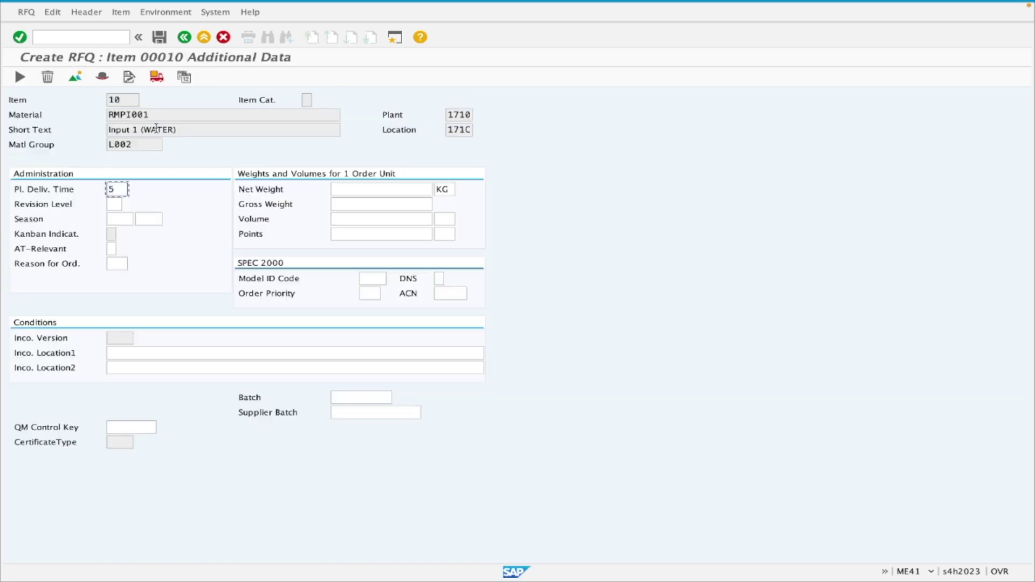
left_click(74, 76)
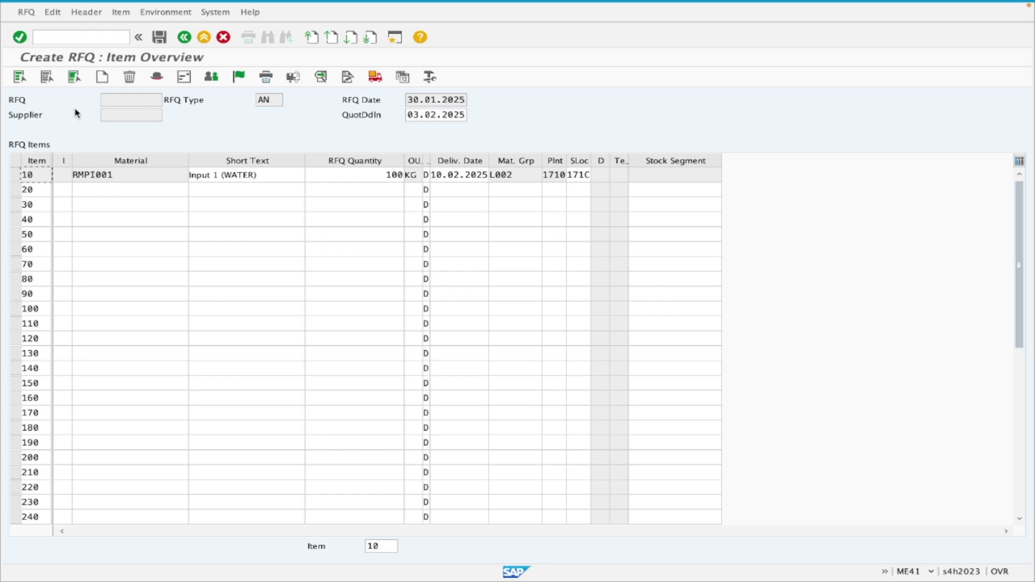
Step: Open the RFQ's supplier address and browse the unrestricted general supplier search, closing the list without choosing a supplier
left_click(151, 116)
left_click(189, 81)
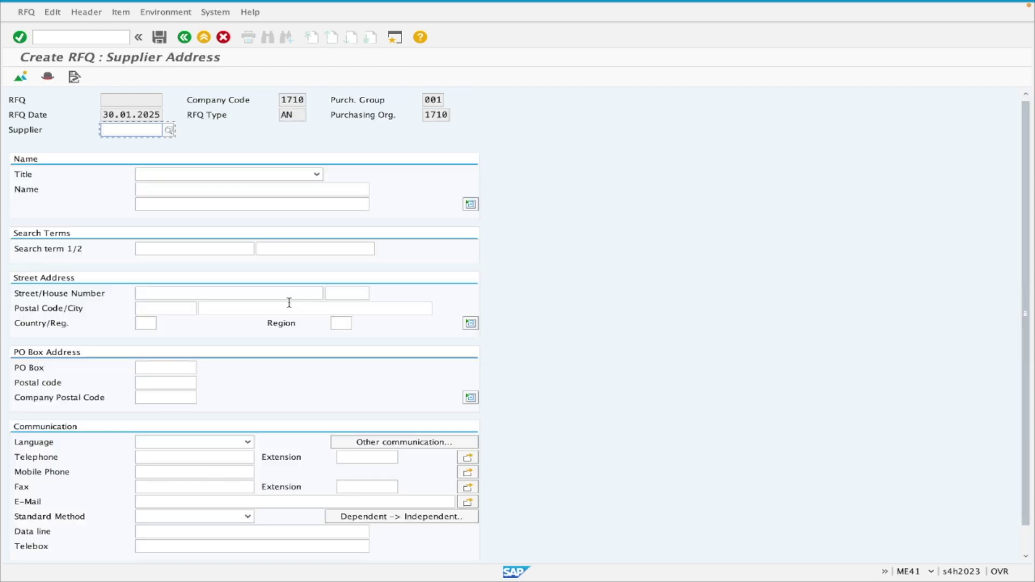
left_click(168, 131)
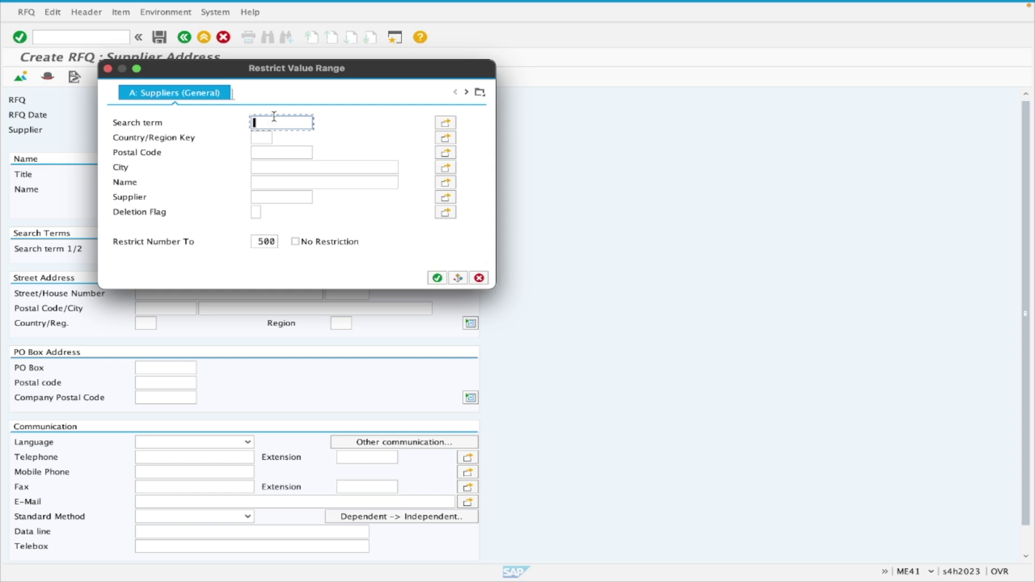
left_click(282, 182)
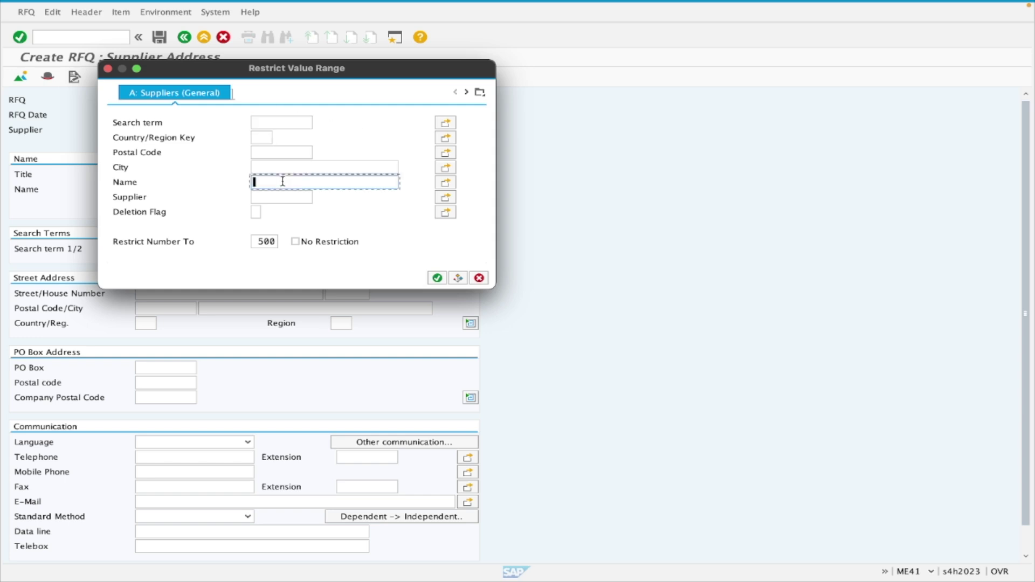
left_click(479, 92)
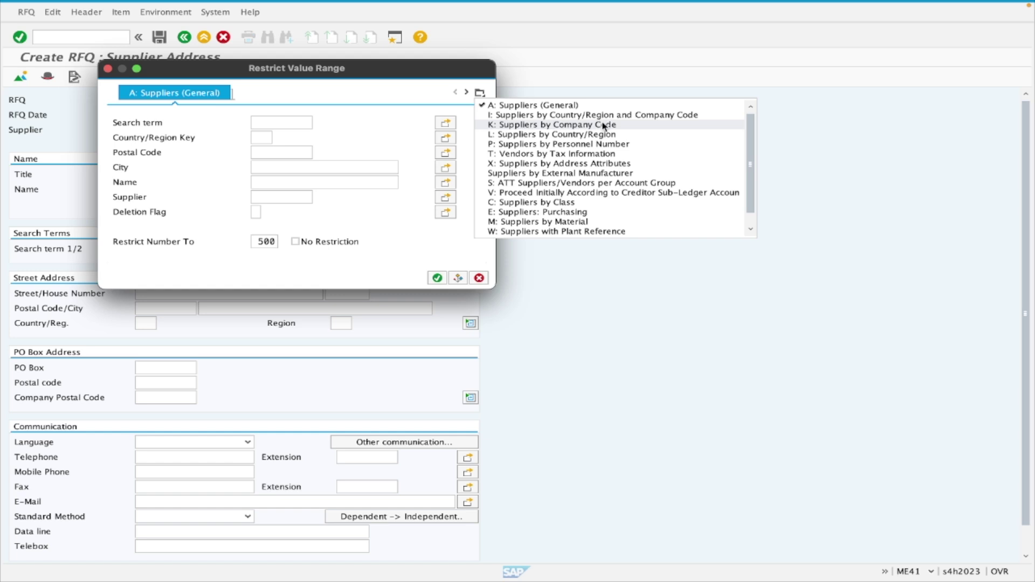
left_click(366, 93)
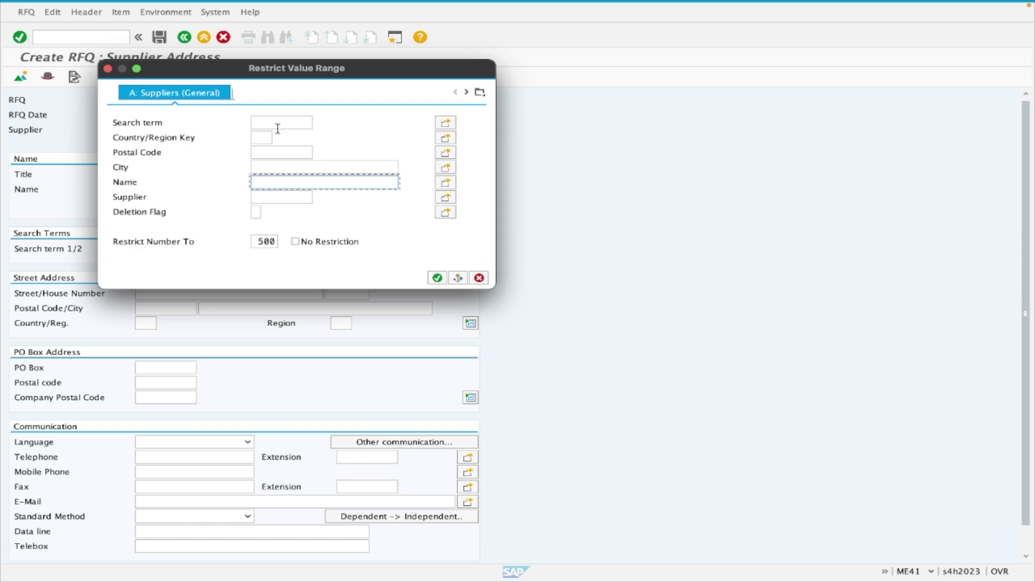
left_click(437, 278)
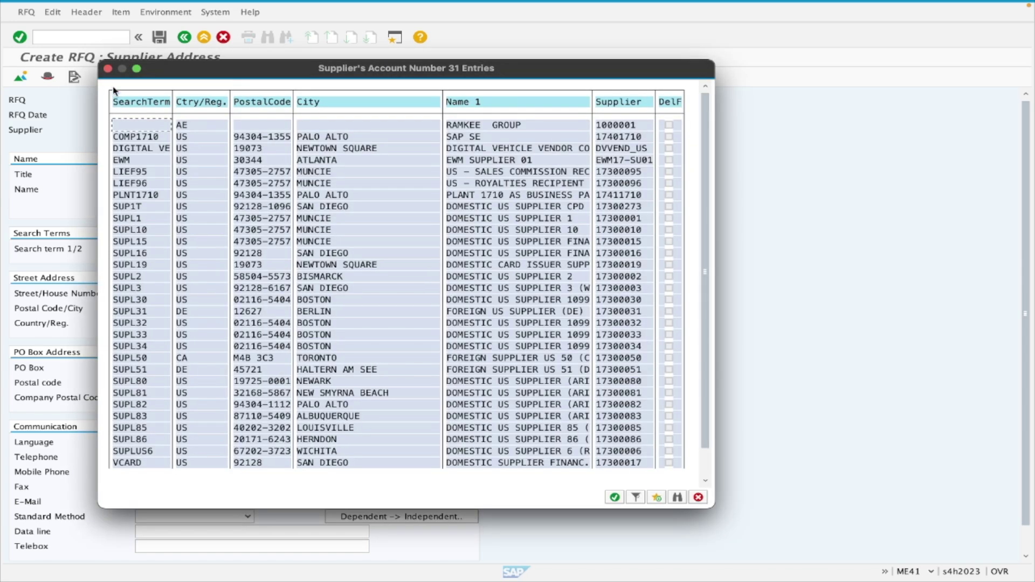
left_click(107, 69)
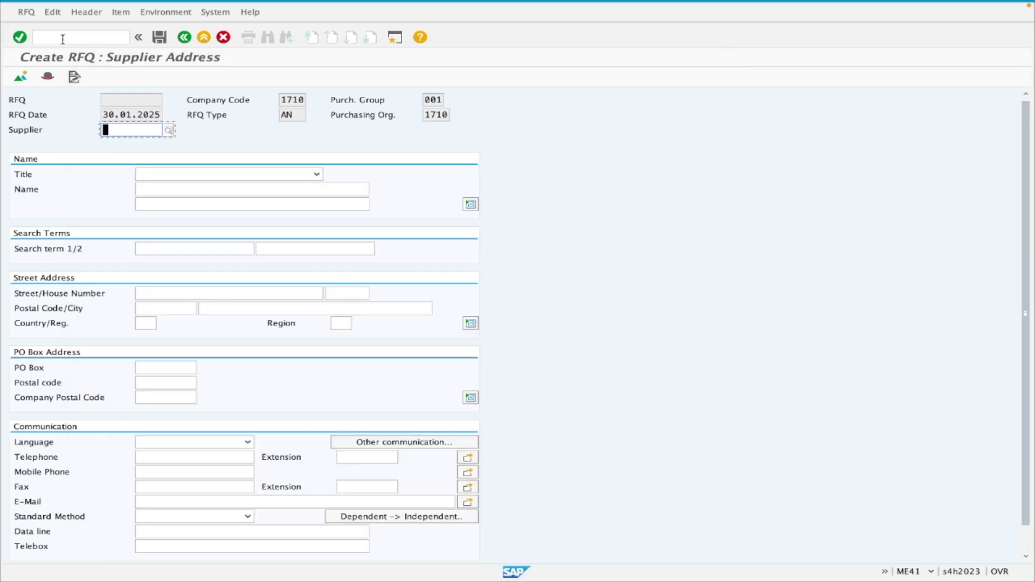
Step: Open transaction MKVZ in a new session and run the supplier list for purchasing organization 1710
left_click(45, 34)
type("/omkvz")
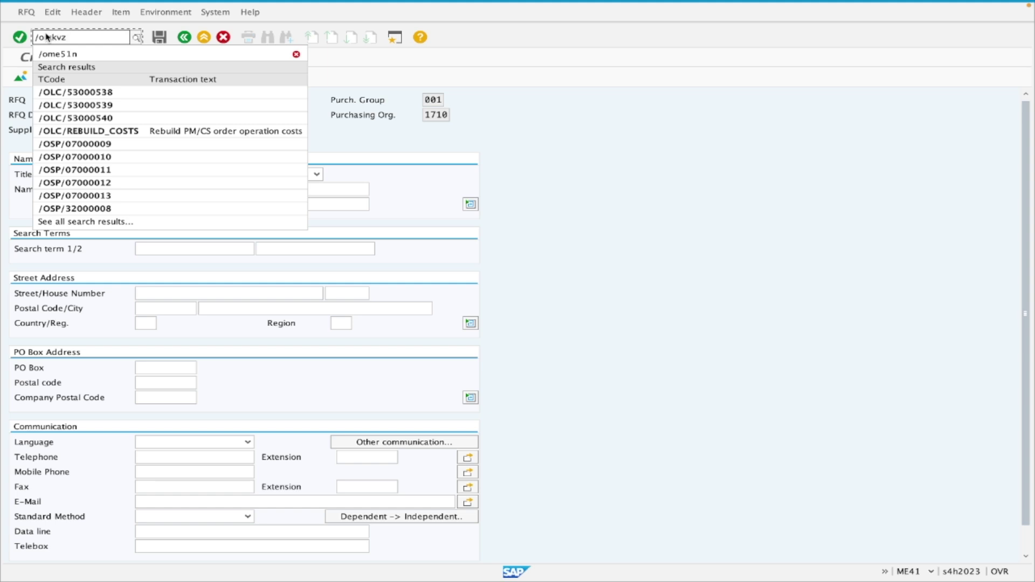
key("Return")
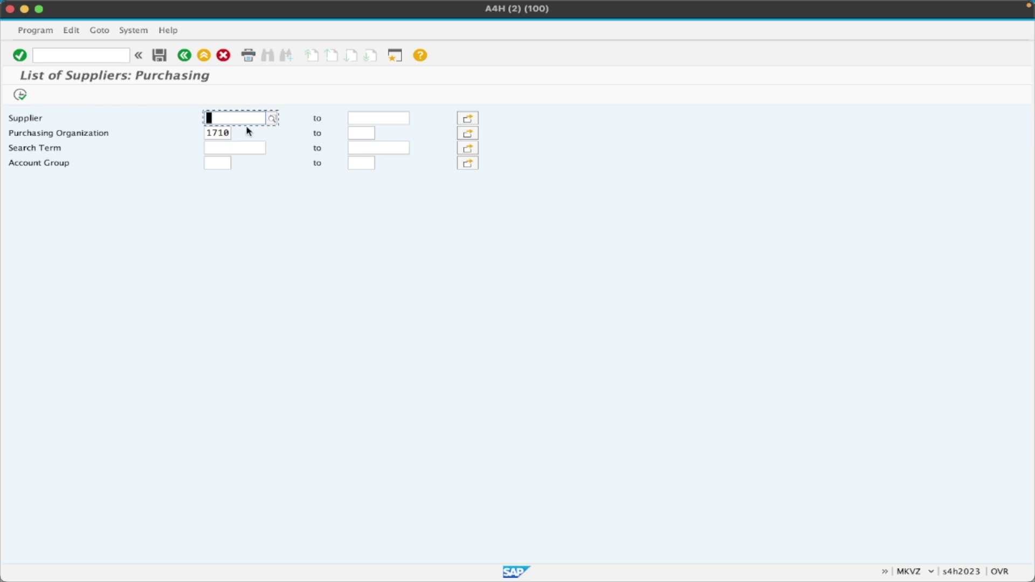
left_click(225, 133)
left_click(20, 96)
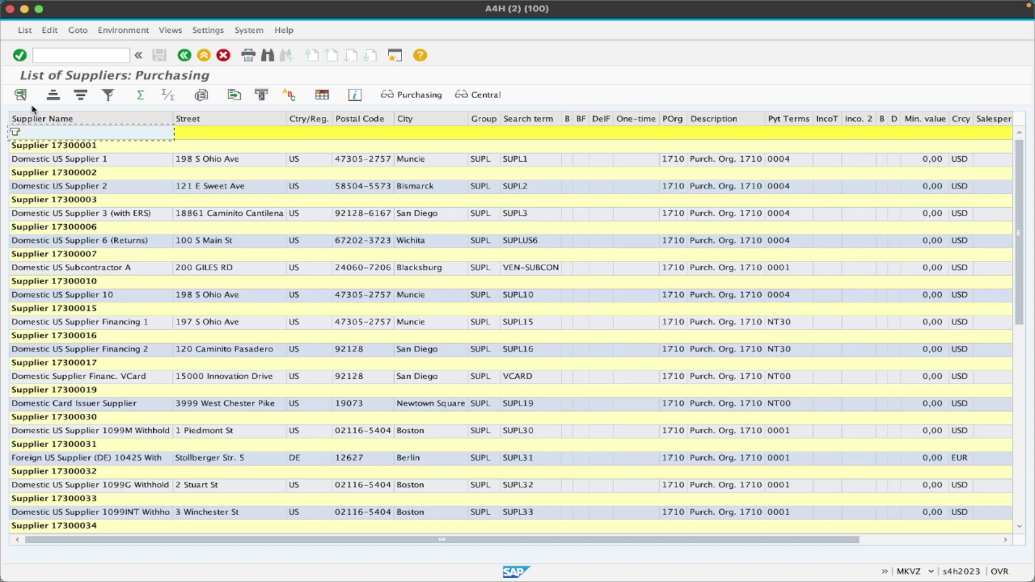
Step: Add the Supplier column to the displayed columns of the purchasing supplier list
left_click(323, 96)
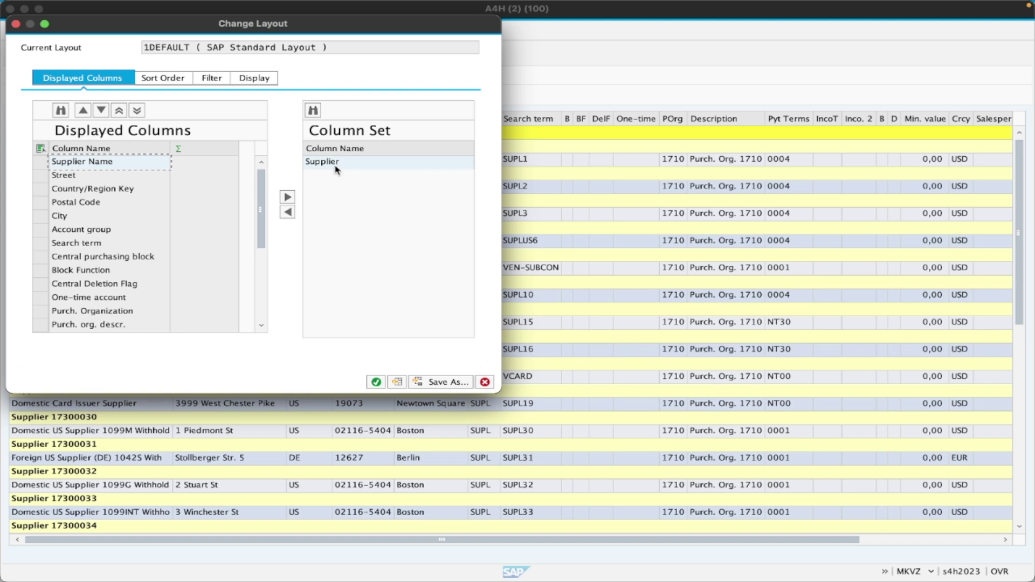
left_click(288, 212)
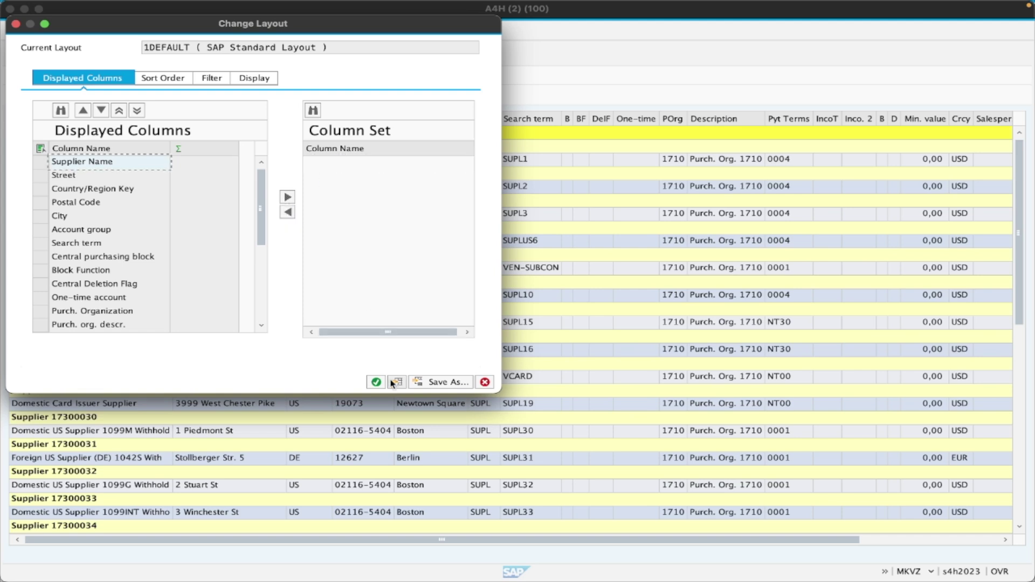
left_click(377, 383)
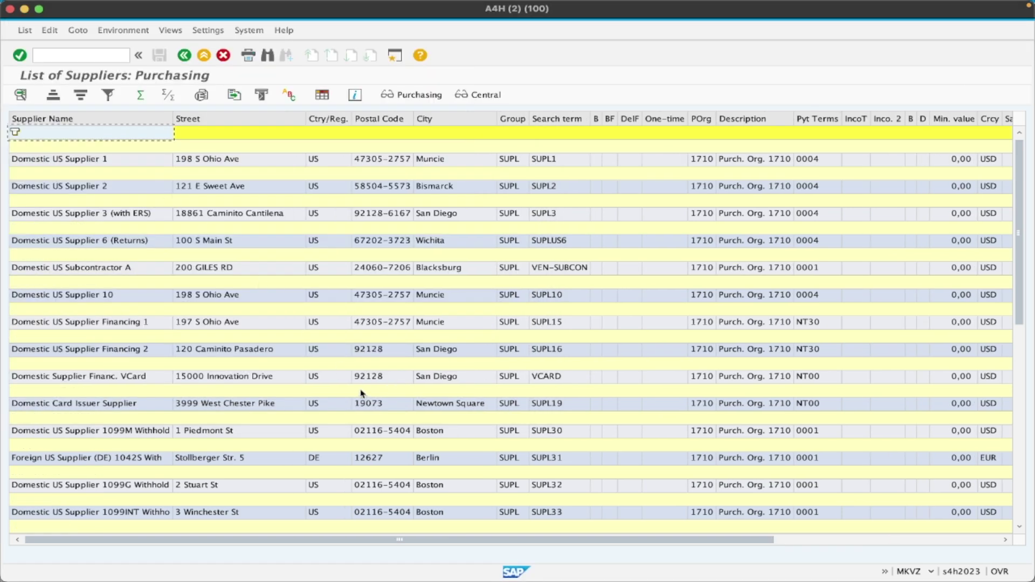
left_click_drag(566, 533, 827, 554)
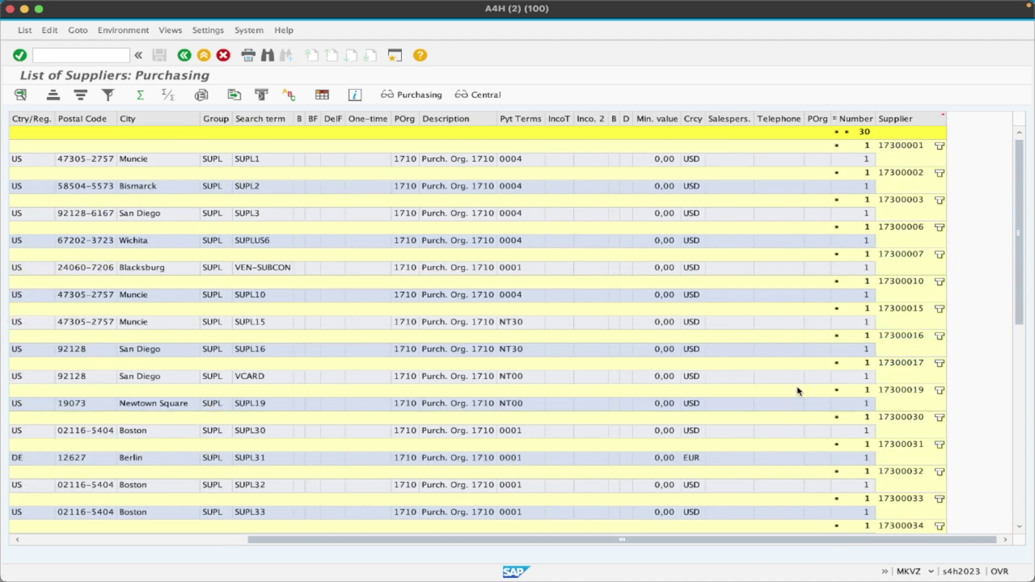
Step: Remove the Supplier sort criterion and its subtotals from the supplier list layout
left_click(322, 95)
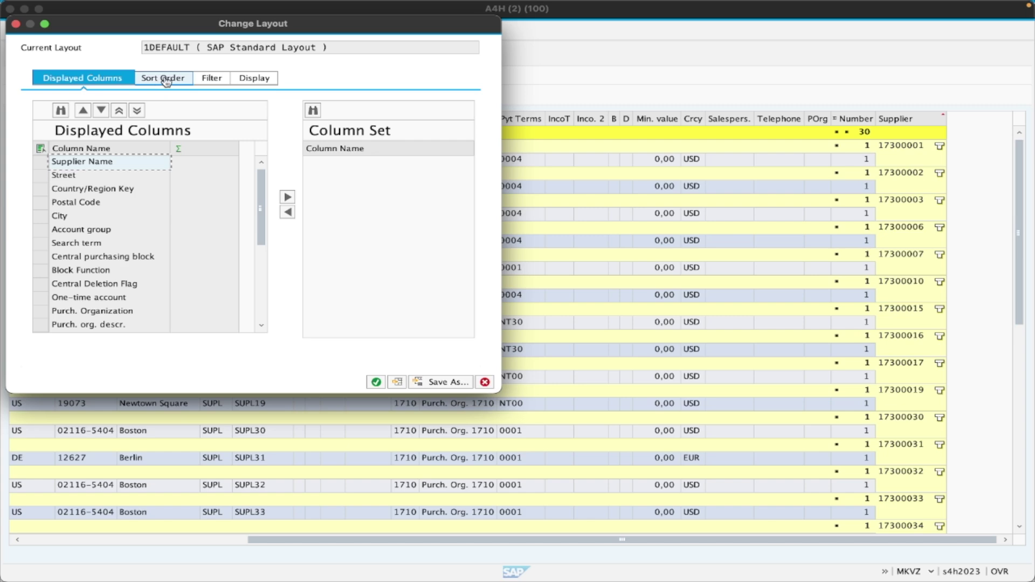
left_click(166, 81)
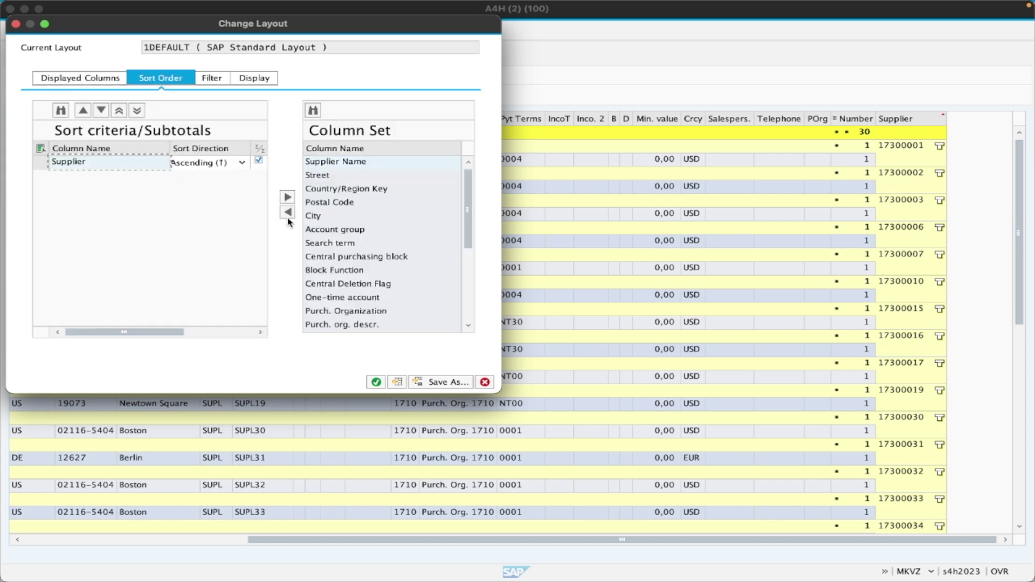
left_click(288, 212)
left_click(376, 381)
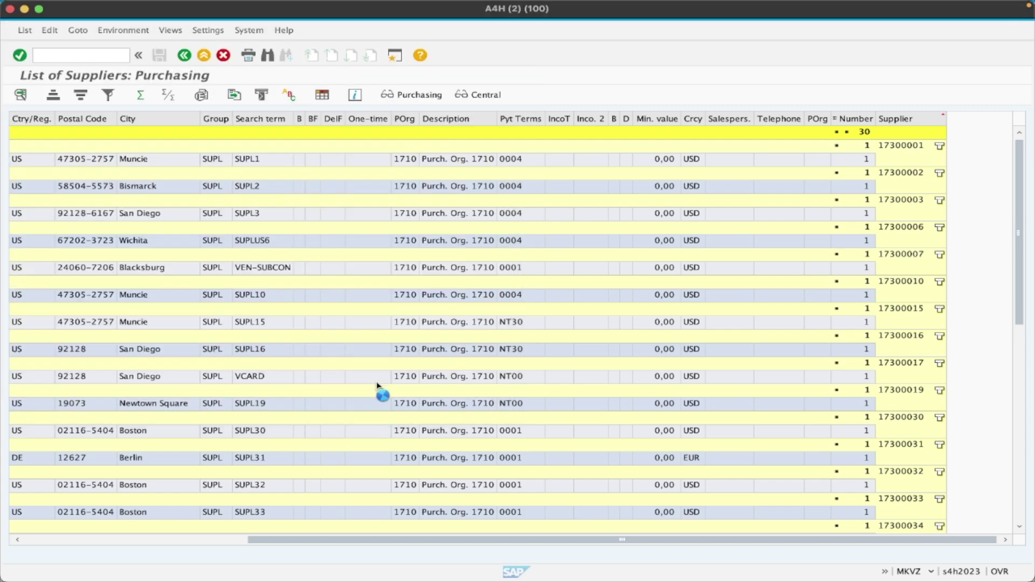
Step: Try to move the Supplier column to the front of the supplier list
left_click(912, 124)
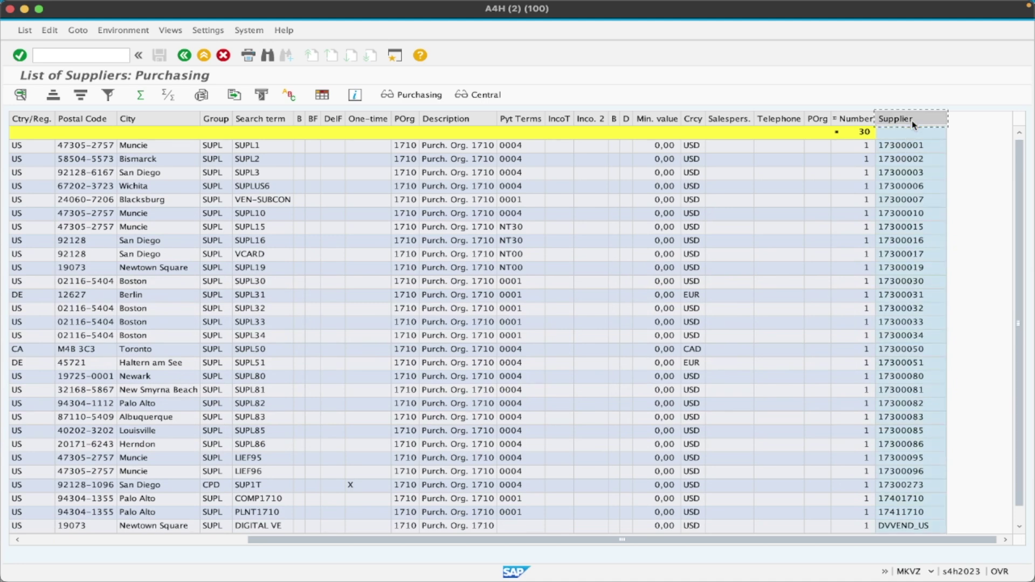
left_click_drag(913, 123, 2, 173)
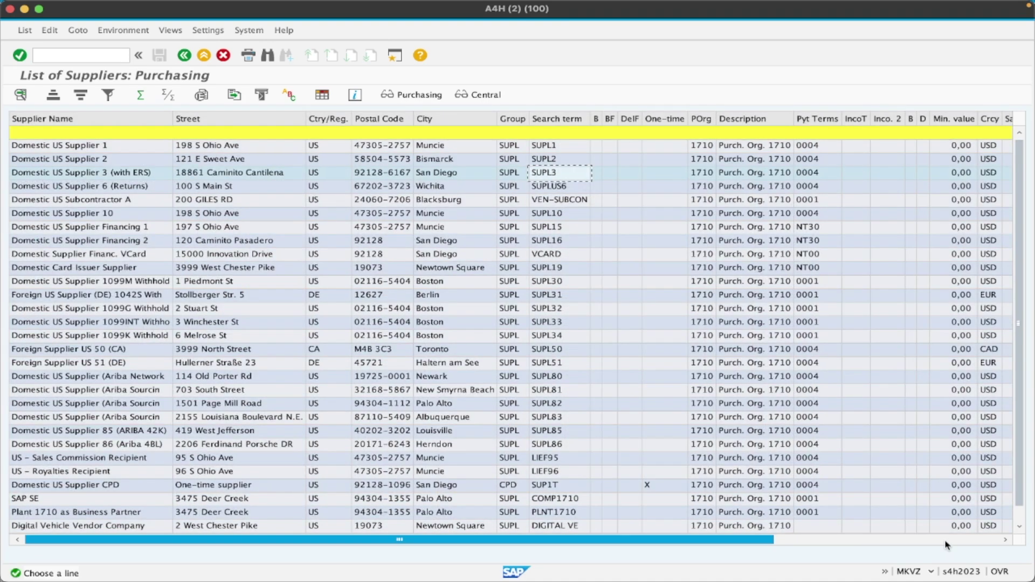
left_click(955, 541)
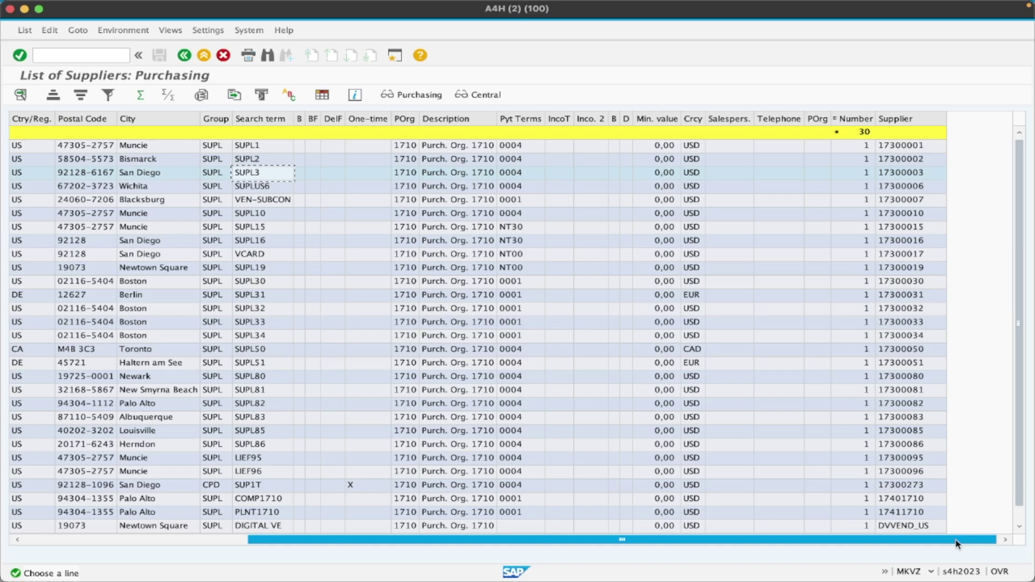
Step: Select the supplier number of Domestic US Supplier 1 in the list and switch back to the RFQ supplier address
left_click(906, 147)
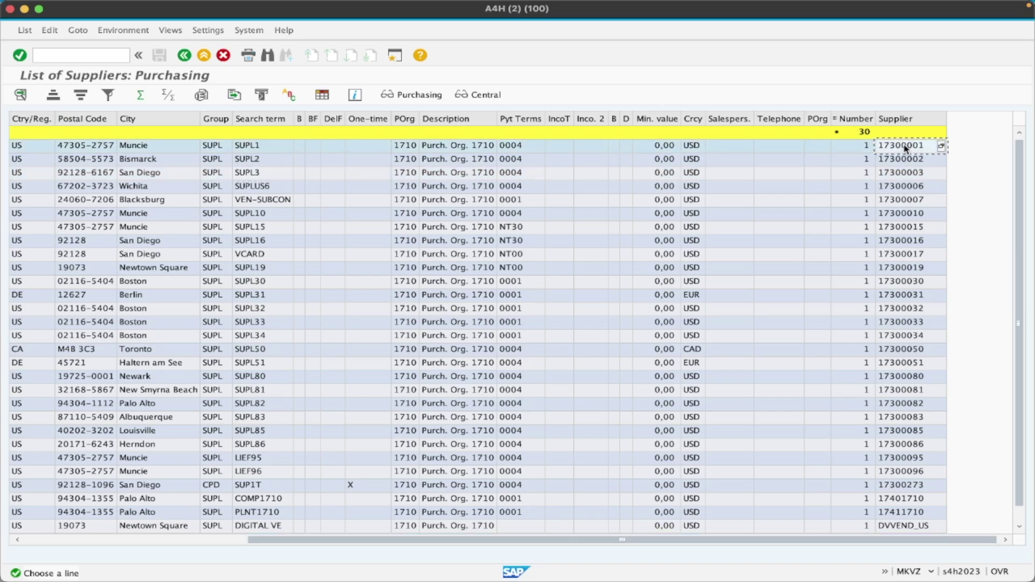
key("ctrl+Left")
key("ctrl+Right")
left_click(39, 9)
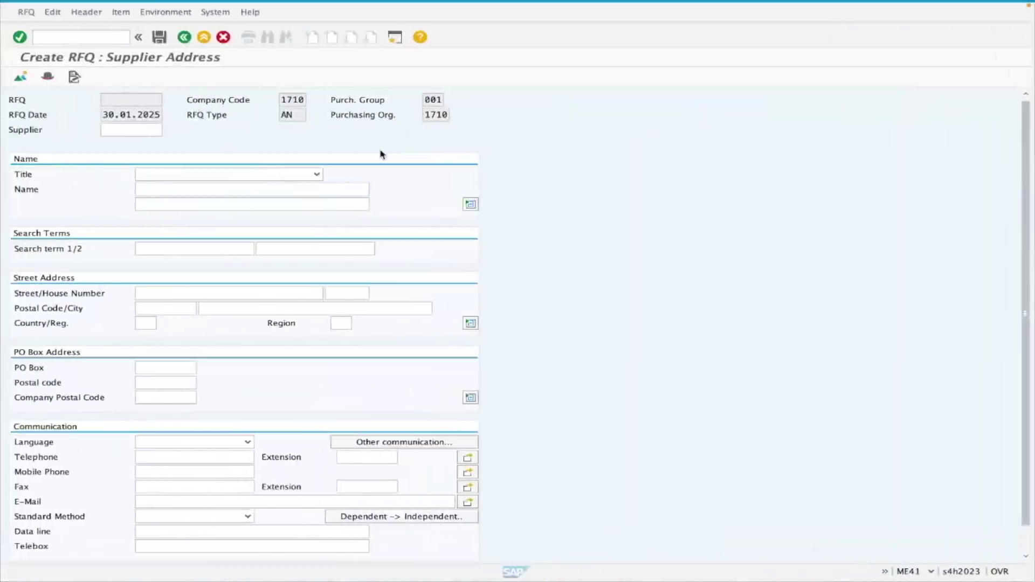
left_click(141, 130)
type("Domestic U")
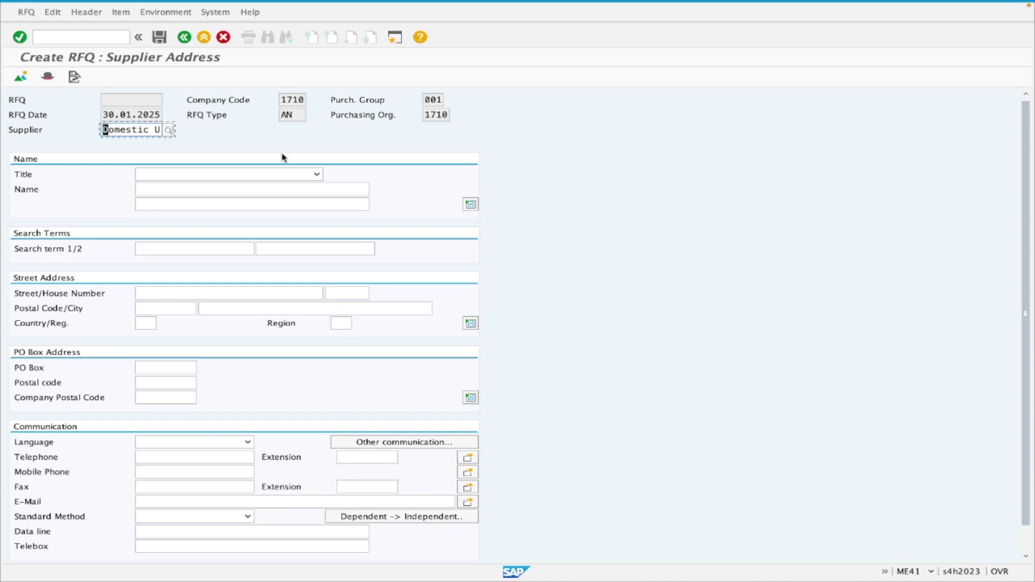
key("super+a")
key("BackSpace")
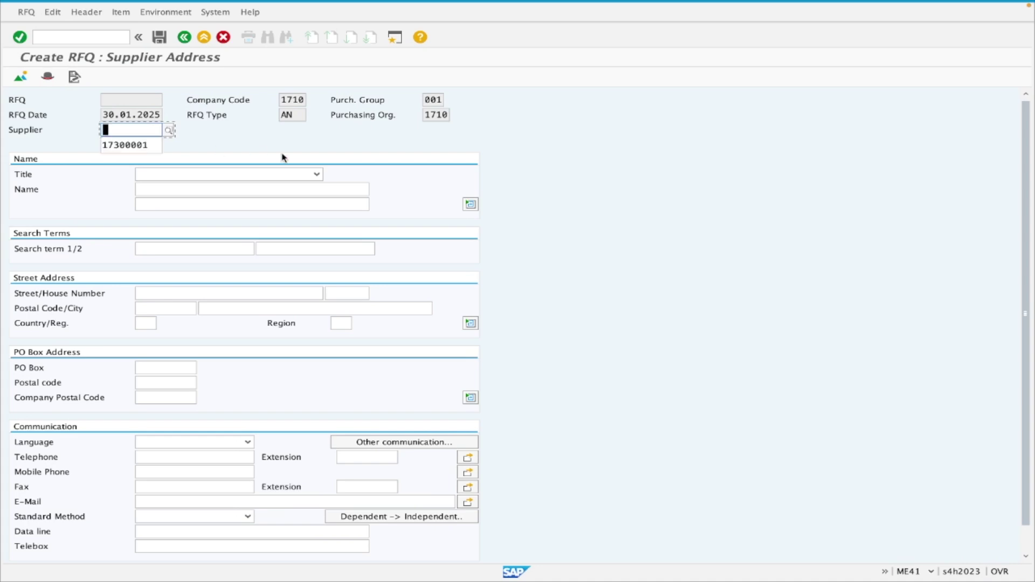
Step: Enter the supplier number of Domestic US Supplier 1 in the RFQ's supplier address and save the RFQ, choosing to save anyway
key("ctrl+Right")
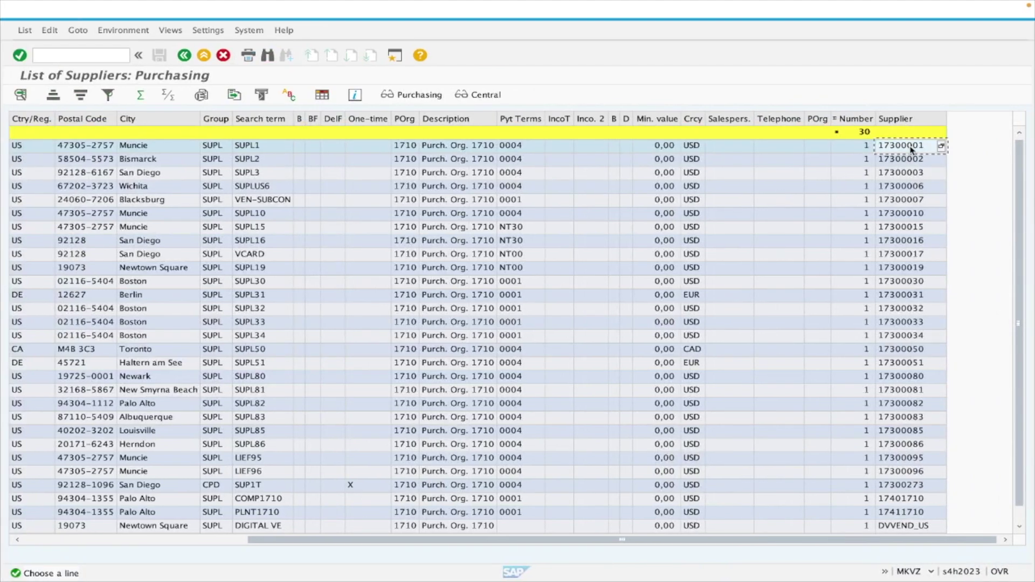
key("ctrl+Left")
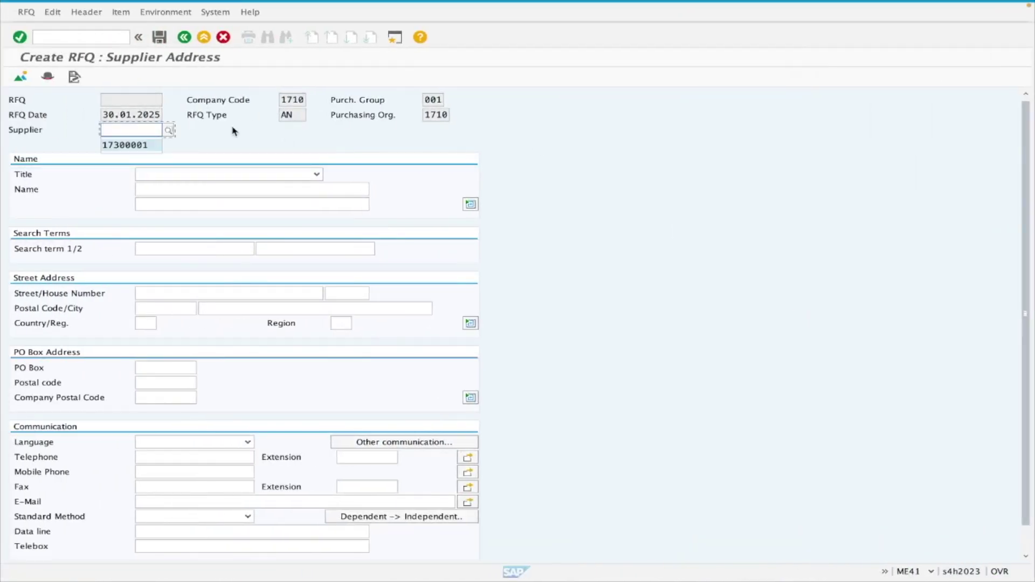
type("17300001")
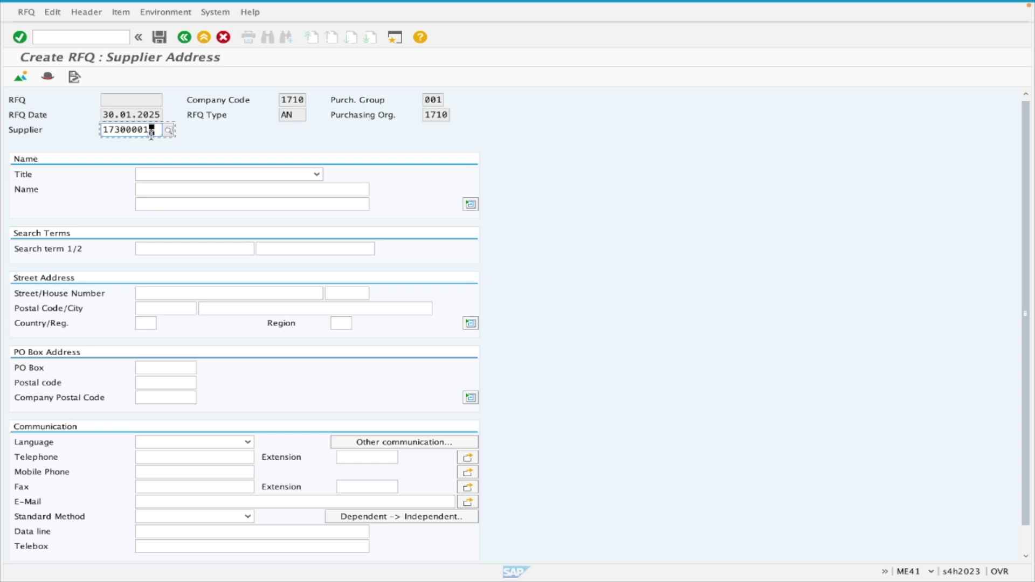
key("Return")
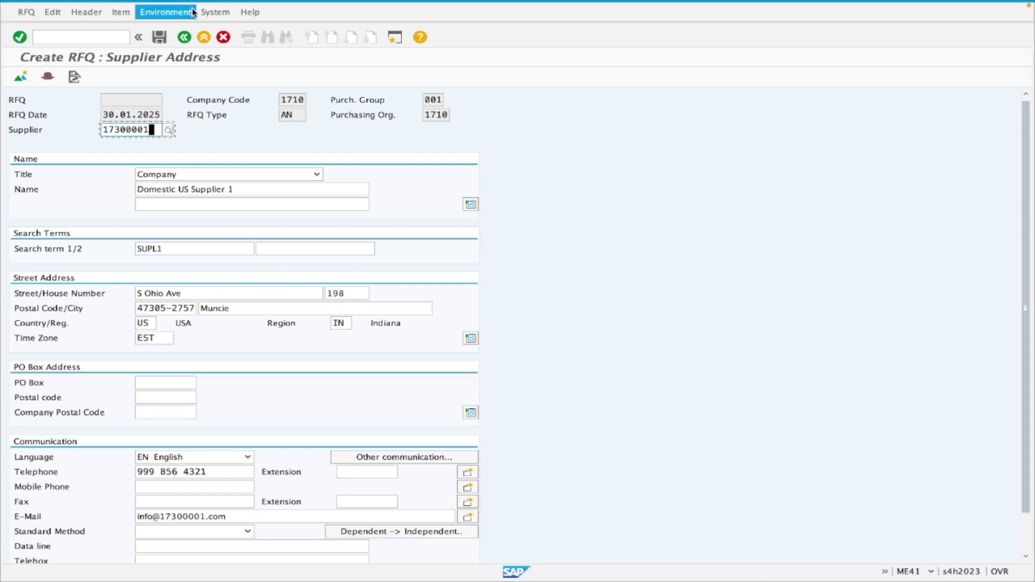
left_click(159, 38)
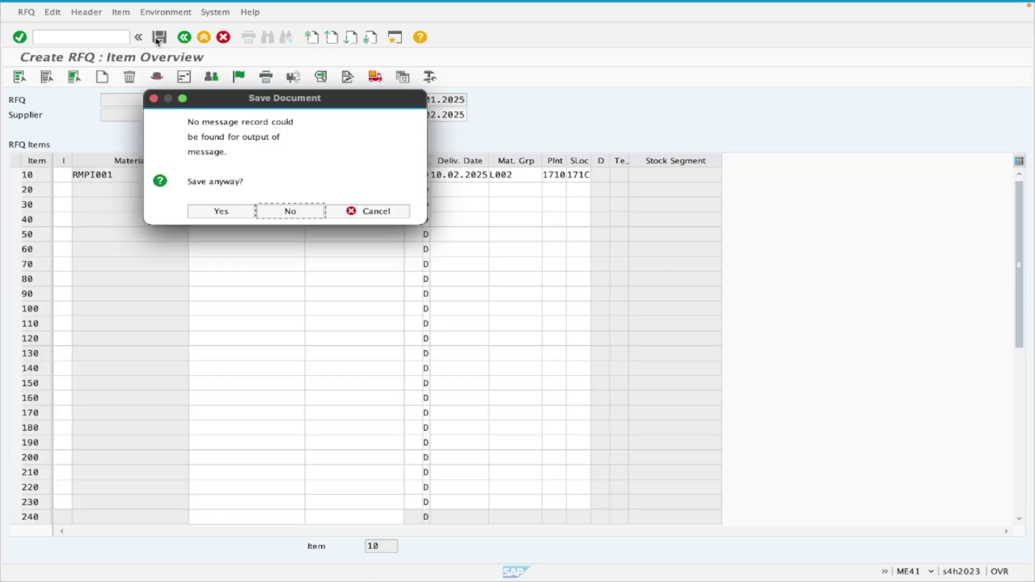
left_click(217, 211)
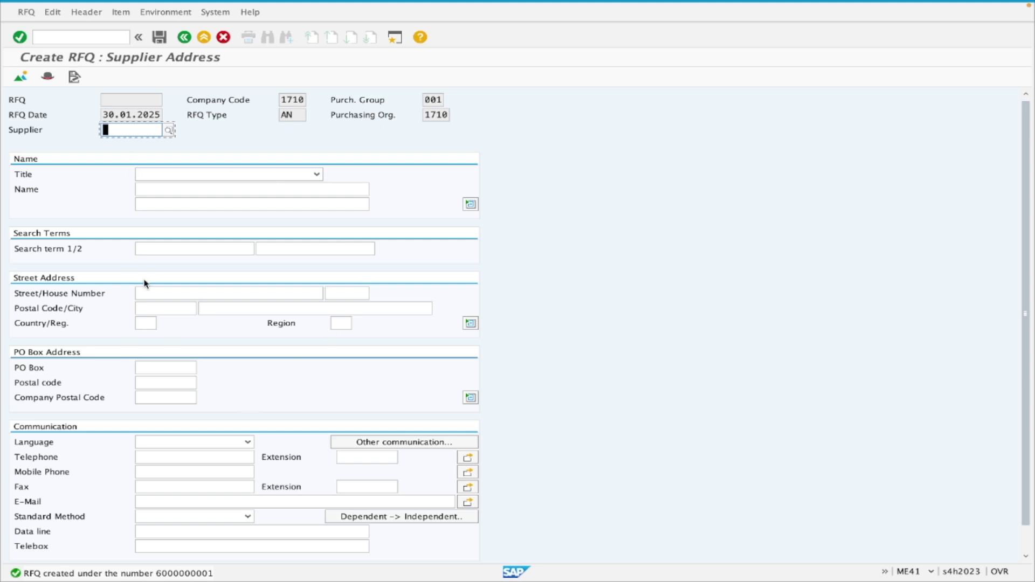
Step: Enter the supplier number of Domestic US Supplier 2 in the RFQ's supplier address and save the RFQ despite the missing message record
left_click(144, 132)
type("17300002")
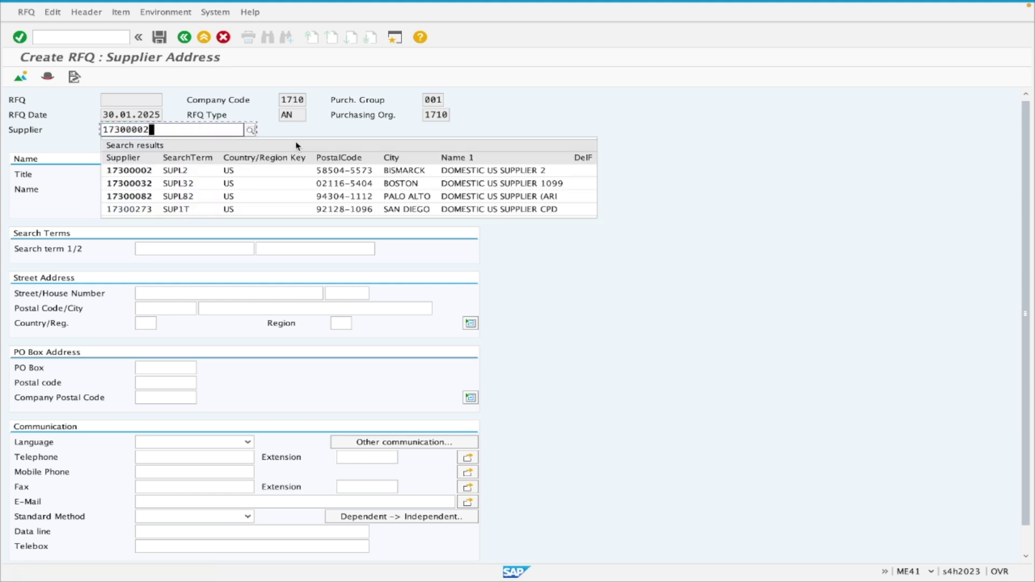
left_click(542, 128)
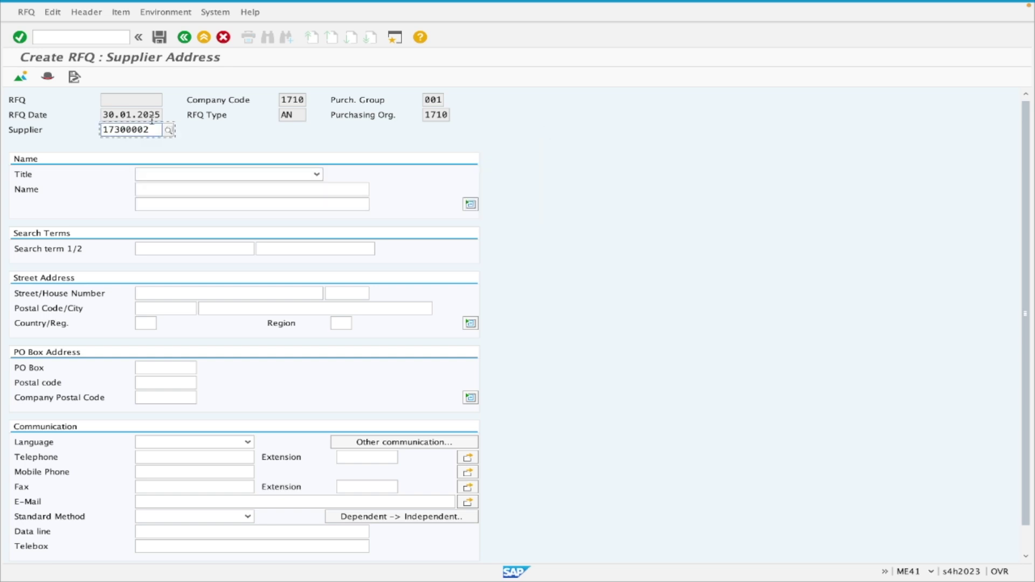
key("Return")
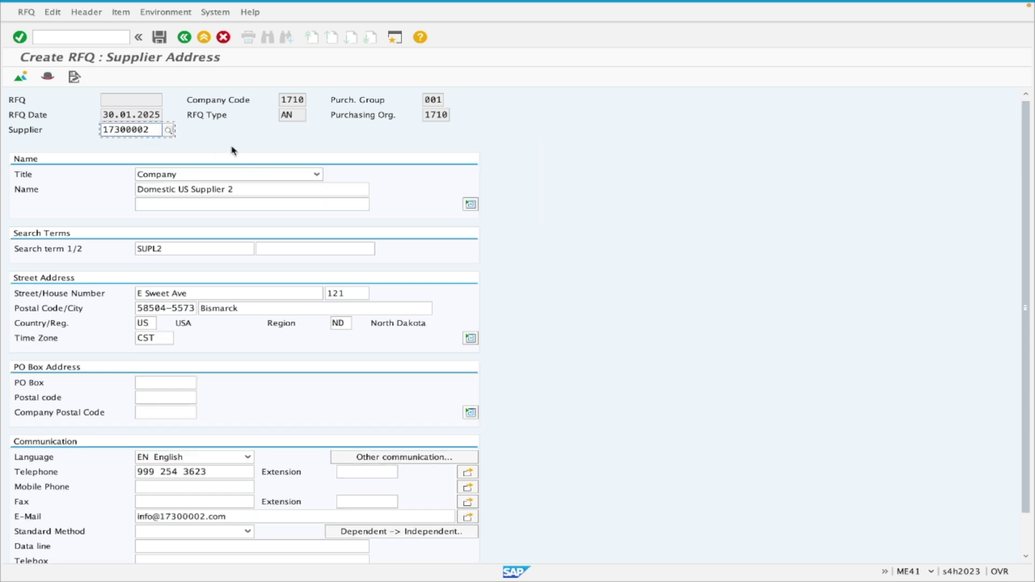
left_click(160, 38)
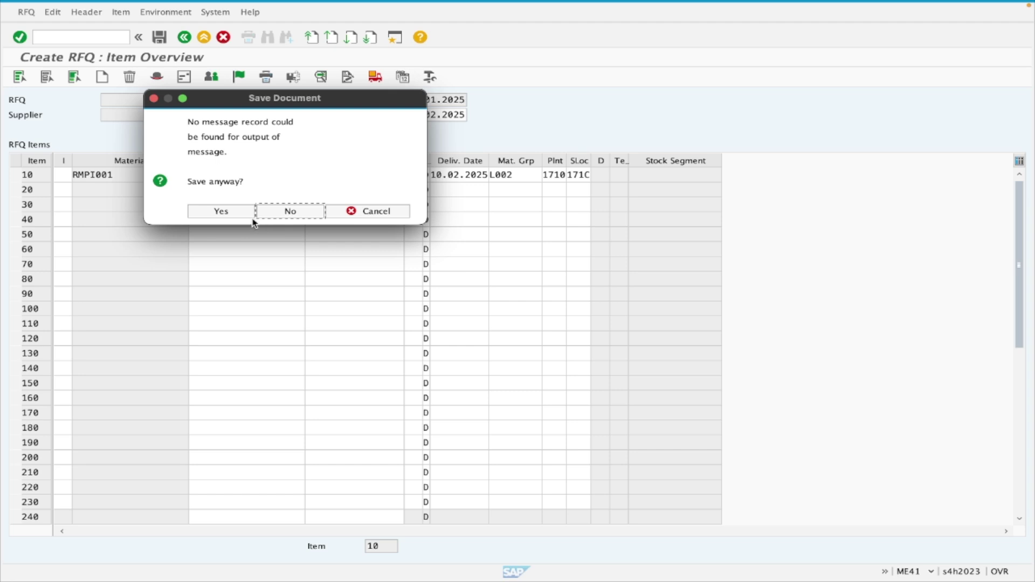
left_click(221, 211)
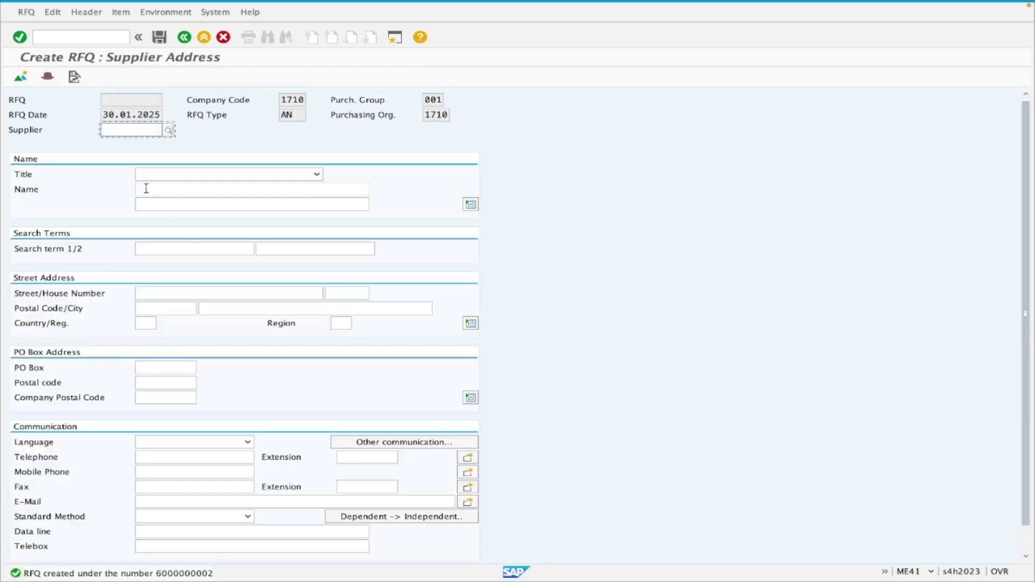
Step: Enter the supplier number of Domestic US Supplier 3 (with ERS) in the supplier address and save its RFQ anyway
key("Down")
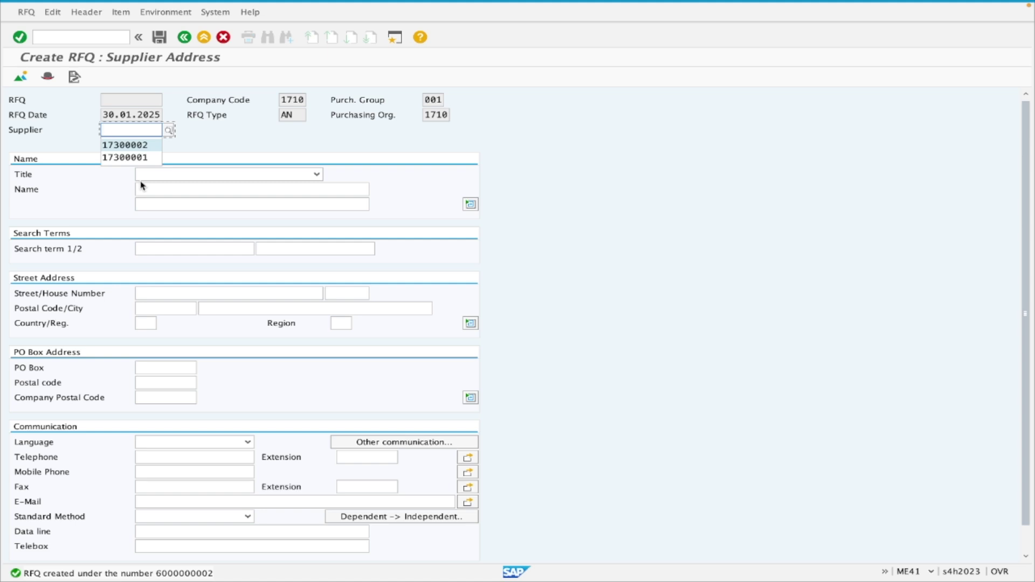
type("17300003")
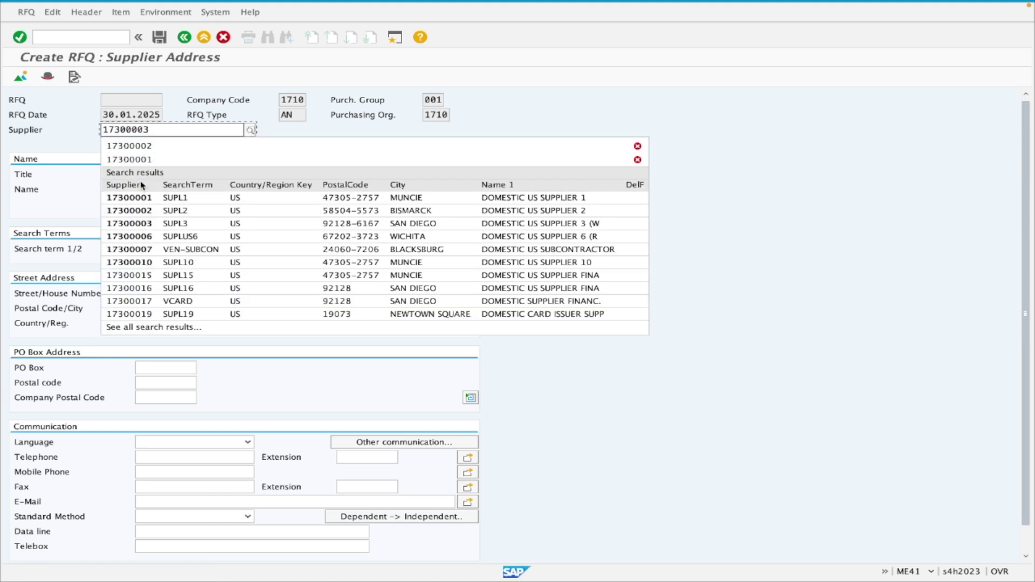
left_click(509, 137)
key("Return")
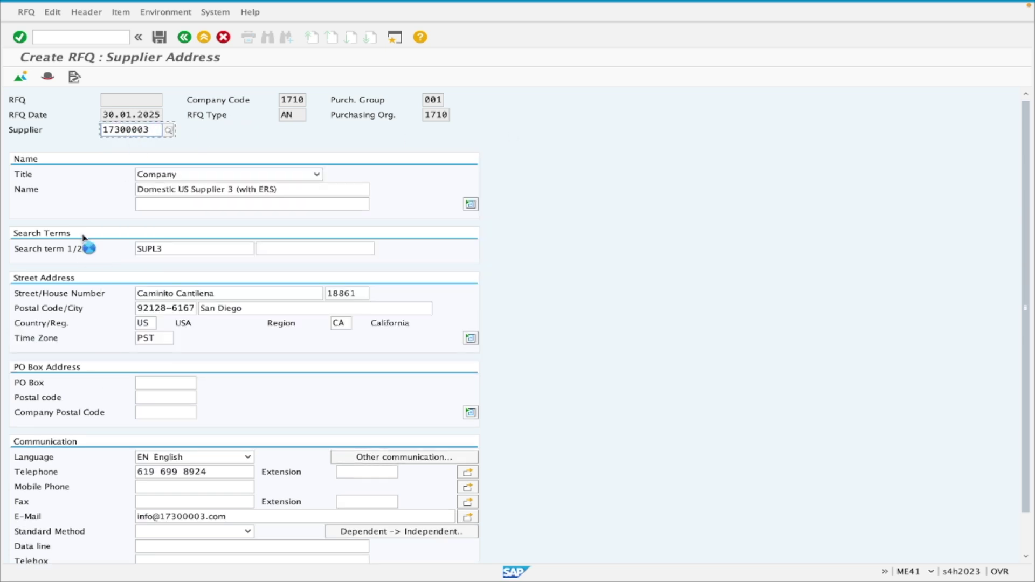
left_click(160, 37)
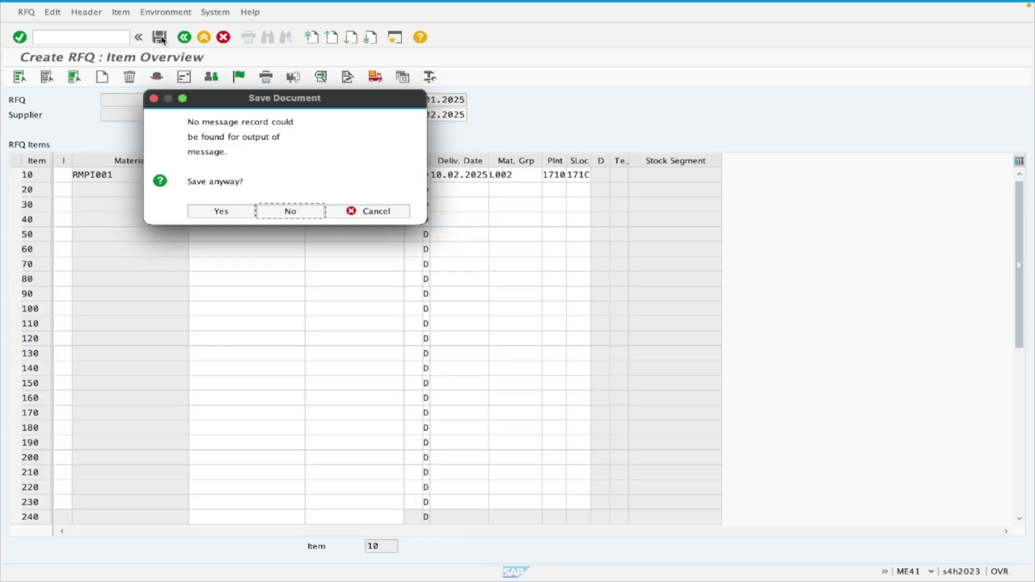
left_click(223, 211)
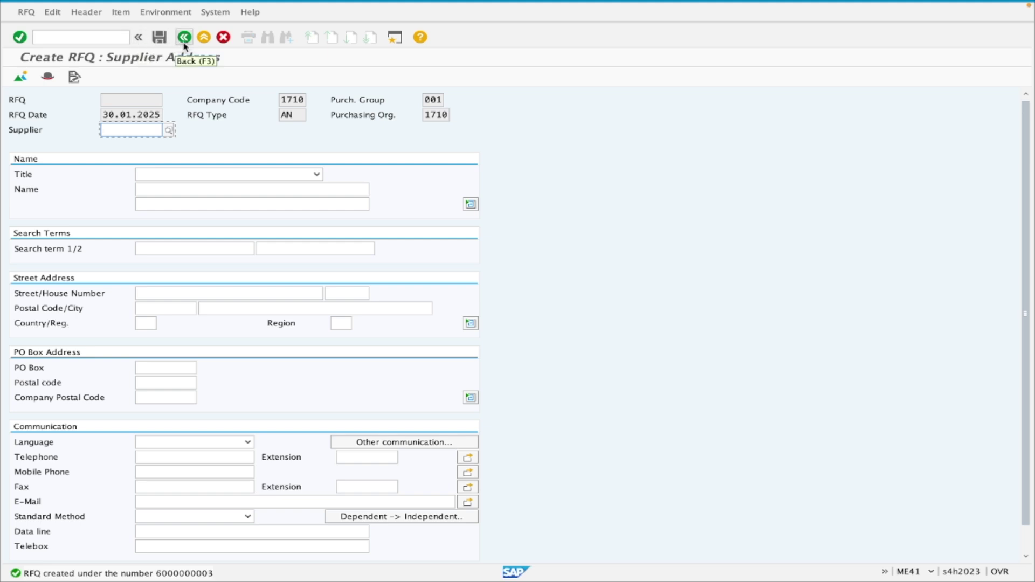
Step: Start transaction ME47 in a new window and open the RFQ of Domestic US Supplier 1 for quotation maintenance
left_click(53, 39)
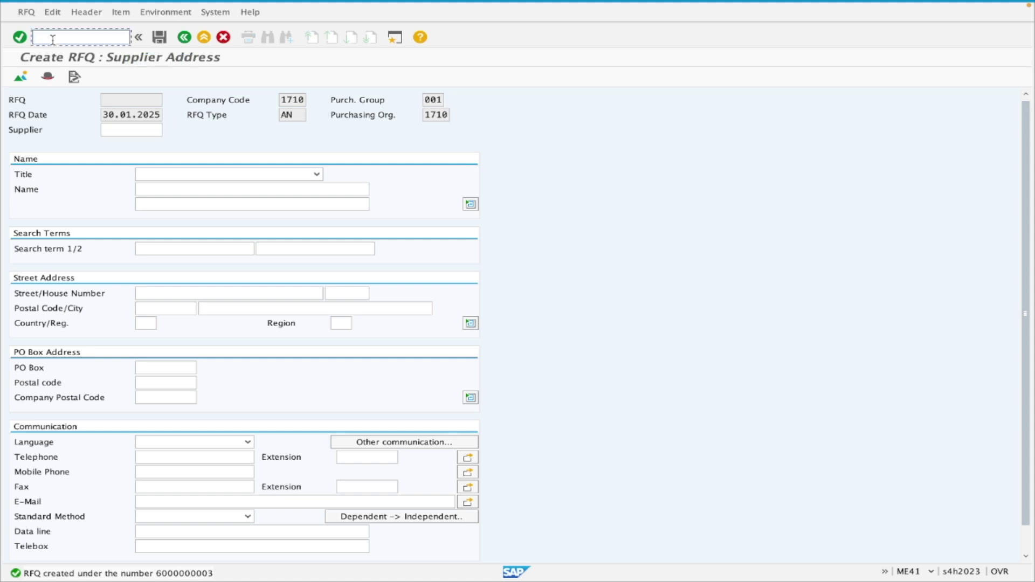
type("/ome47")
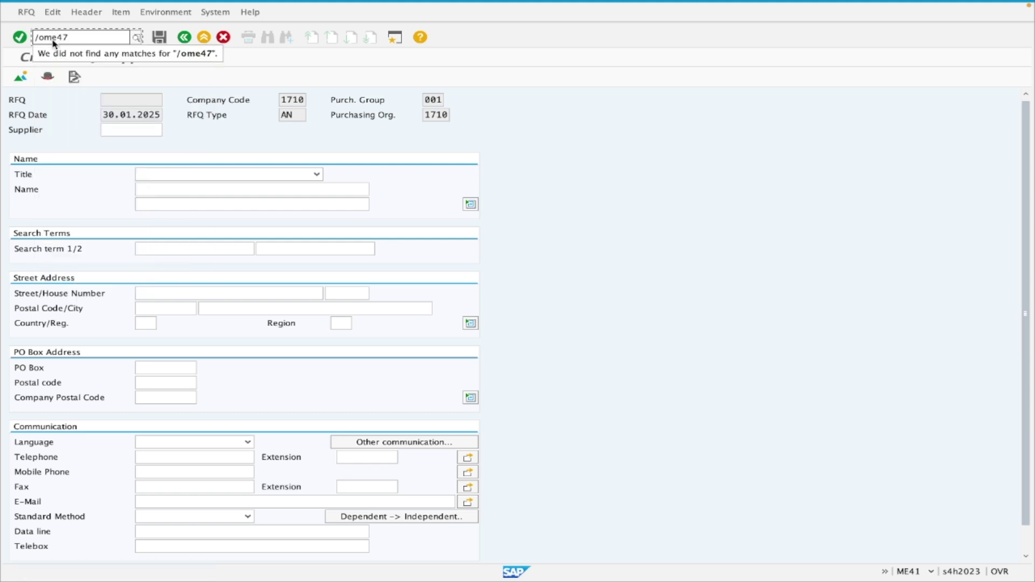
key("Return")
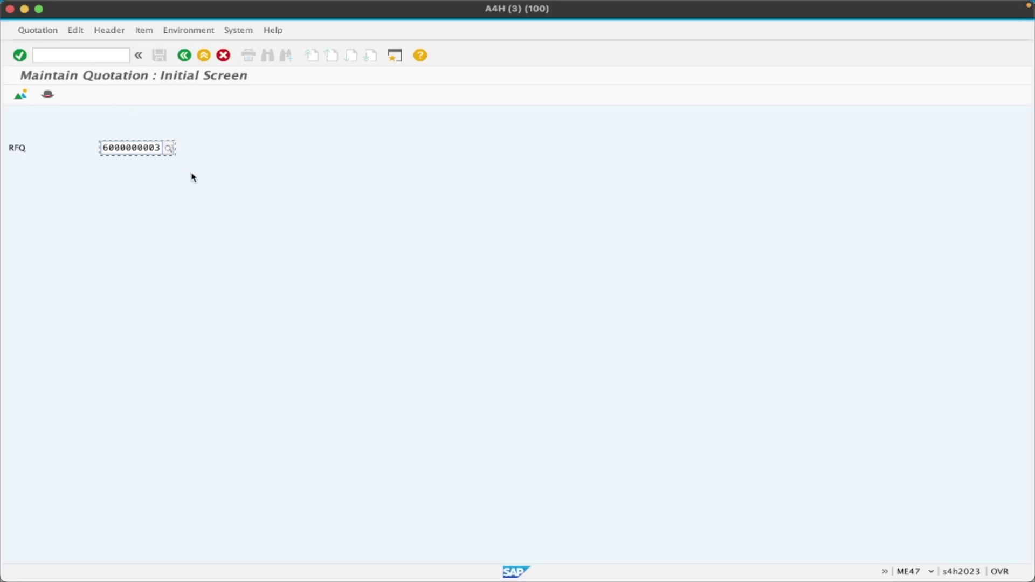
left_click(38, 8)
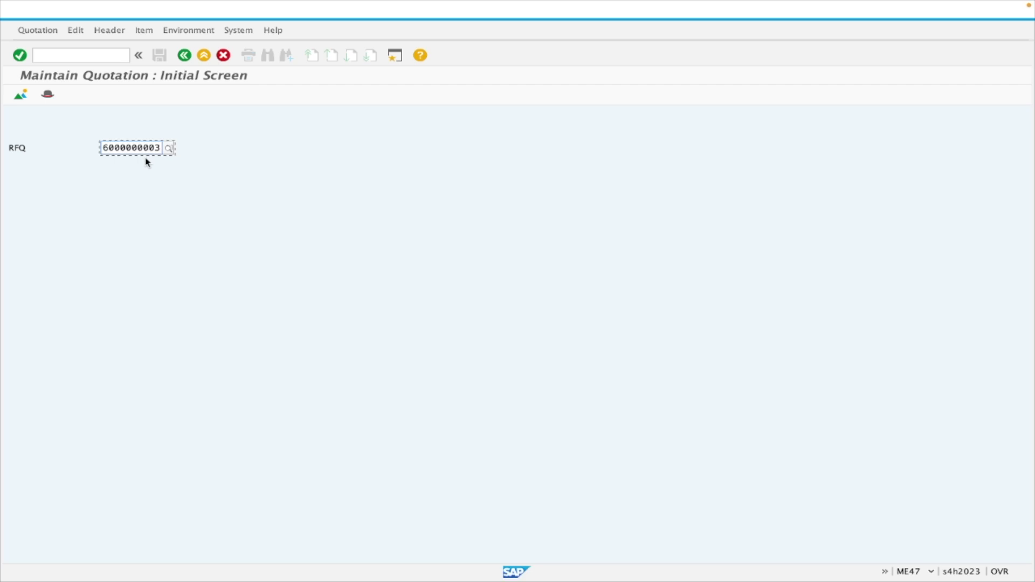
left_click(157, 148)
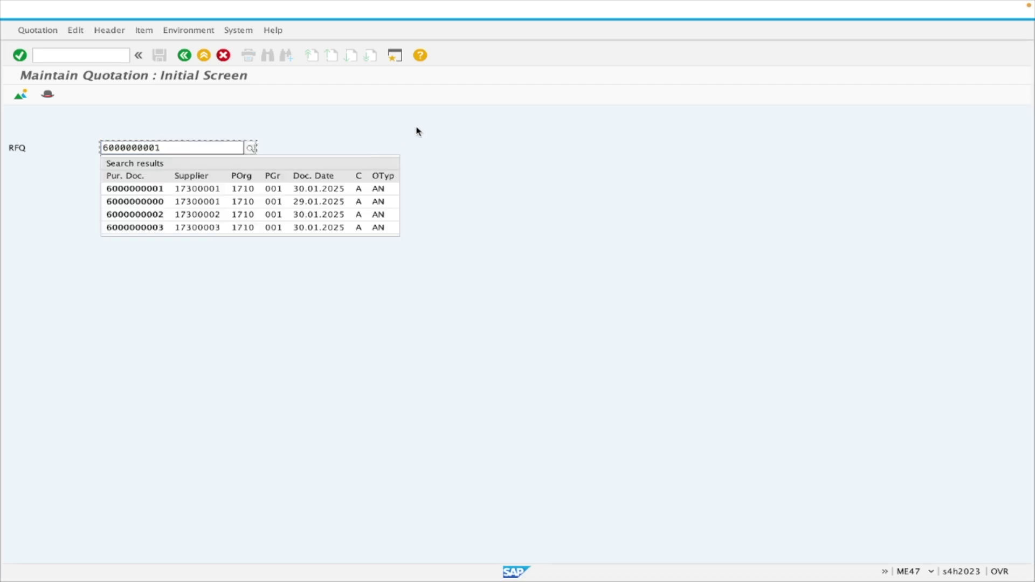
left_click(433, 116)
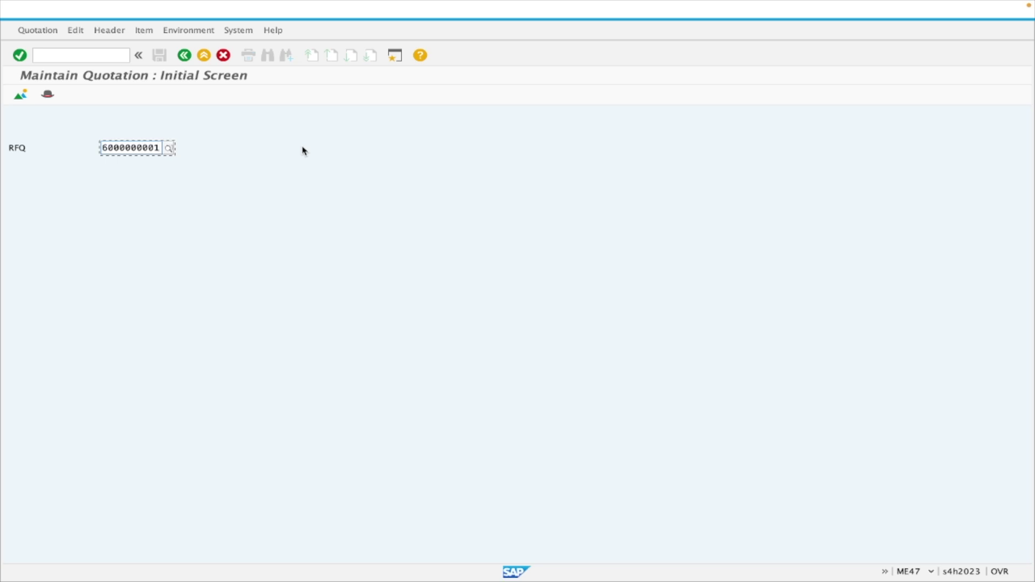
key("Return")
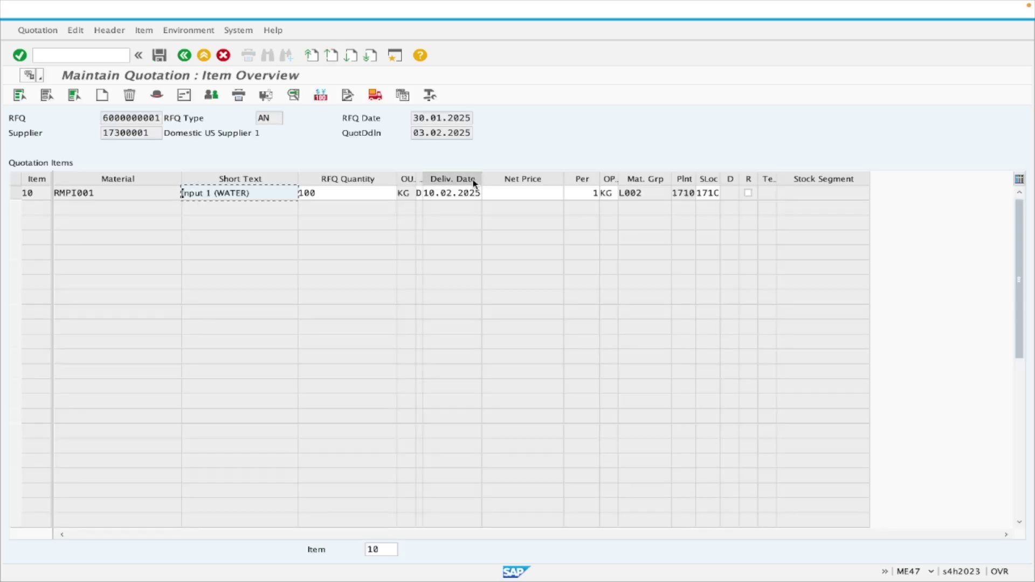
Step: Set the net price of quotation item 10, material RMPI001, to 90 USD per KG for Domestic US Supplier 1
left_click(515, 193)
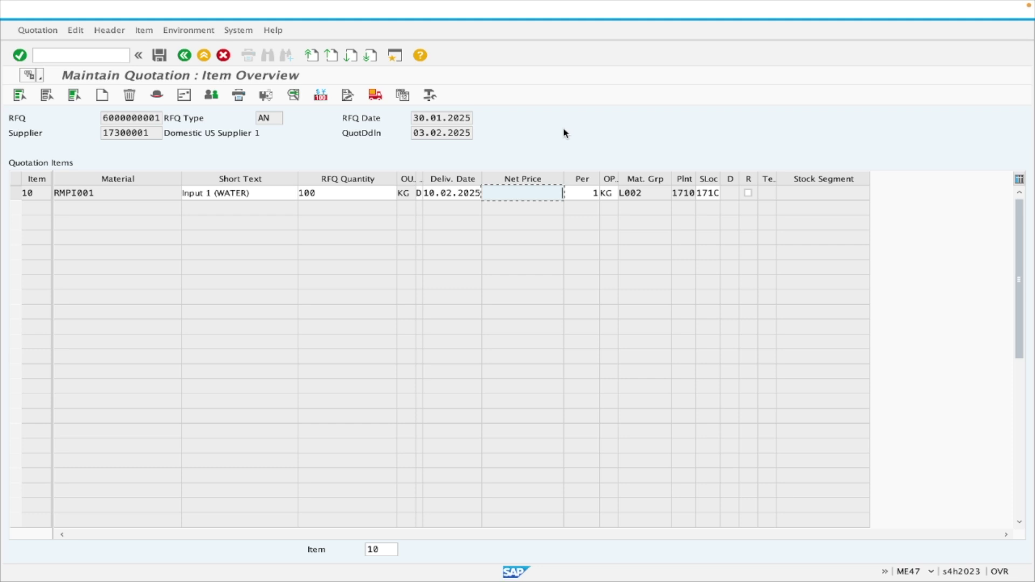
type("990")
key("Return")
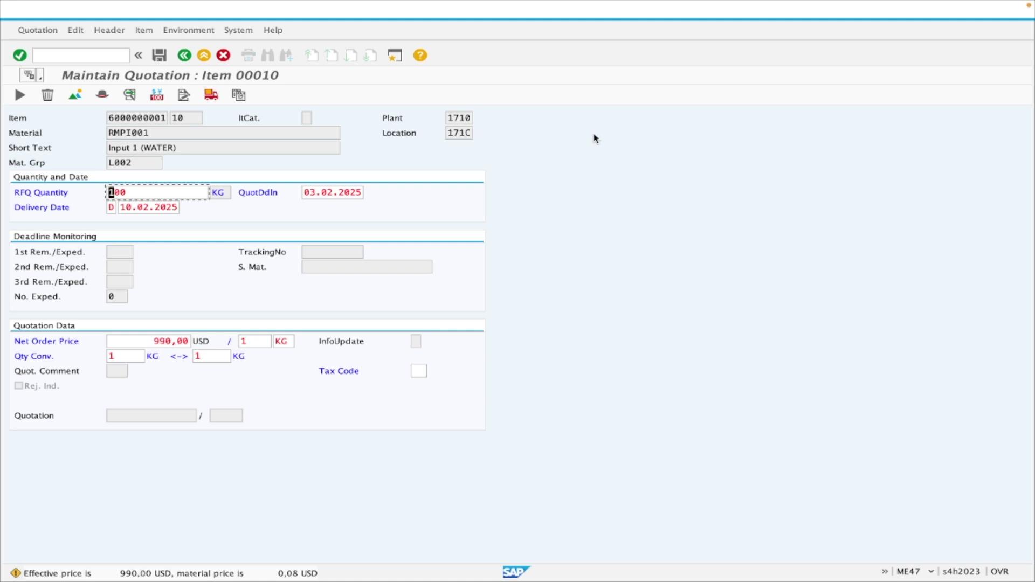
left_click_drag(122, 340, 220, 344)
type("90")
key("Return")
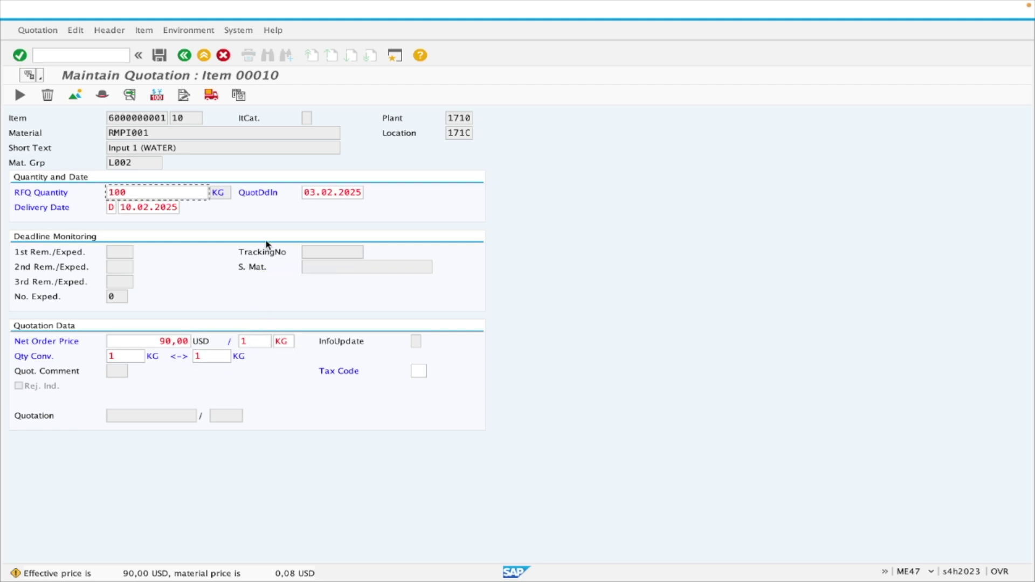
Step: View the tax code options for item 10 without choosing one and return to the item overview
left_click(420, 371)
left_click(434, 371)
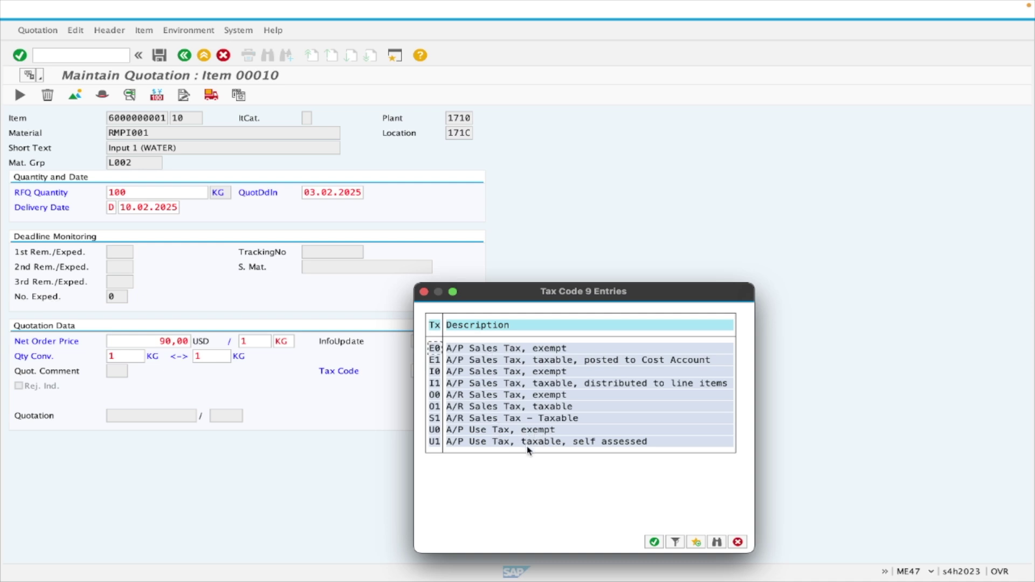
key("Escape")
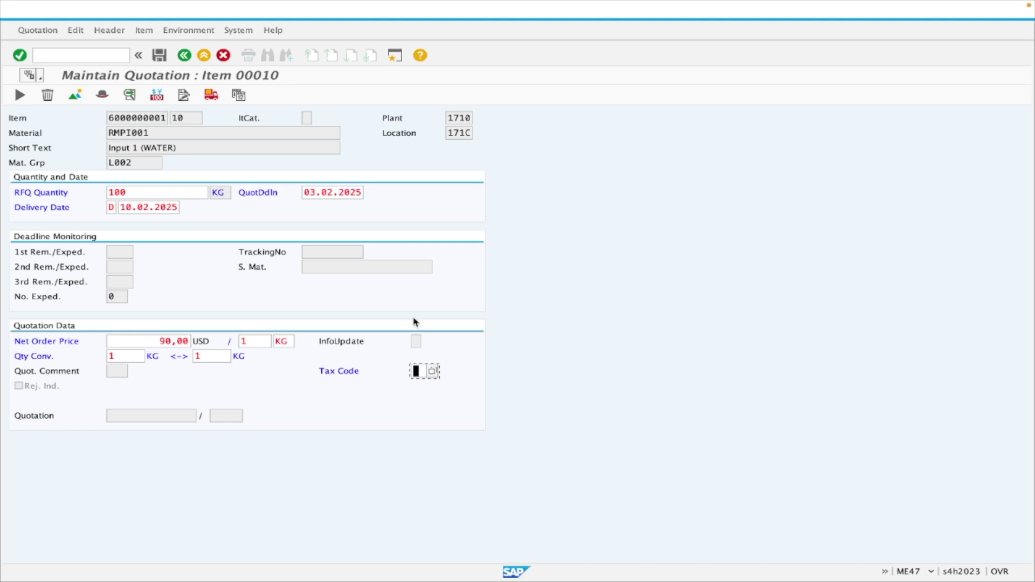
key("F3")
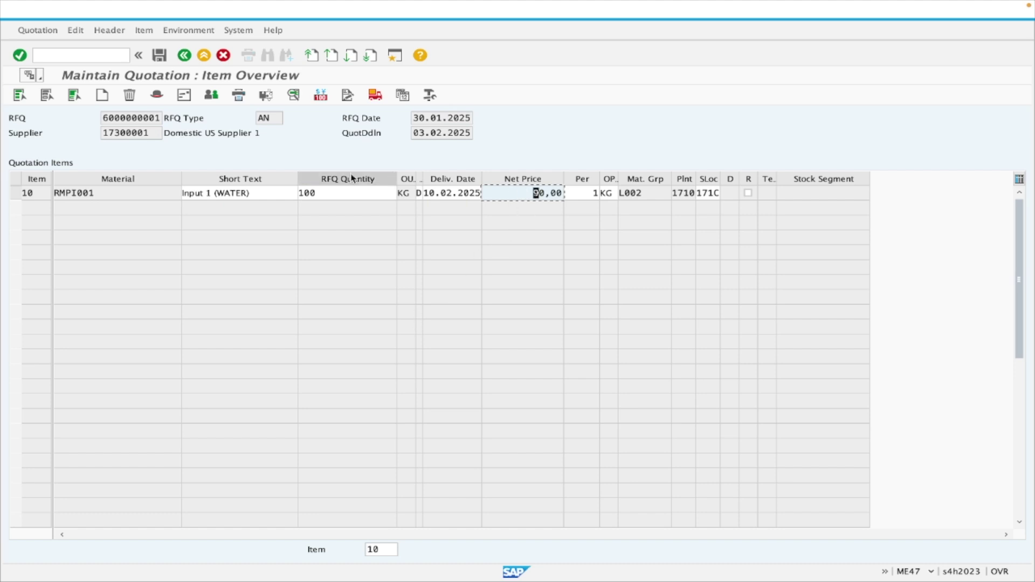
Step: Examine item 10's details and its additional data, including delivery time and Incoterms, and return to the item overview
left_click(15, 194)
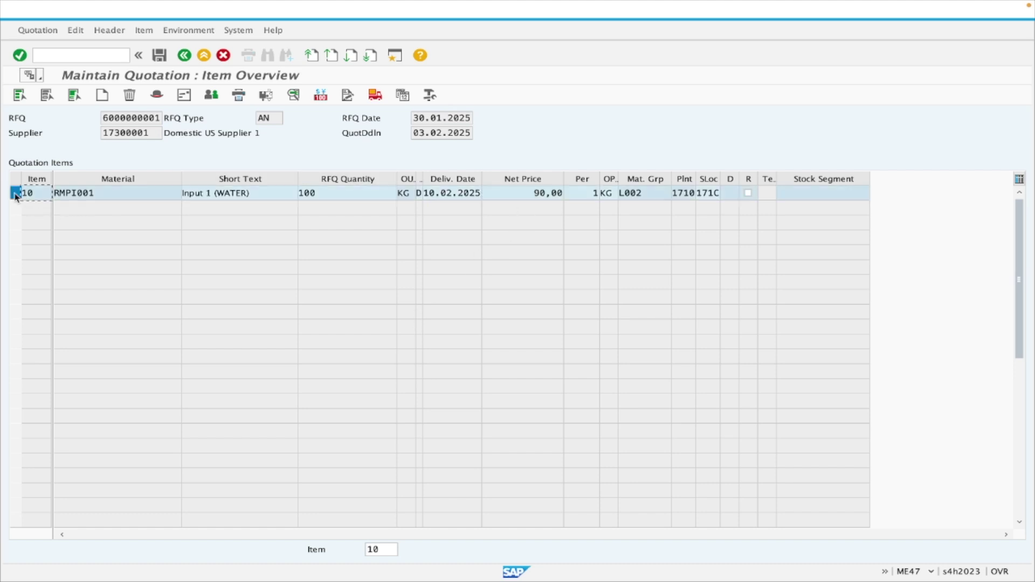
left_click(265, 96)
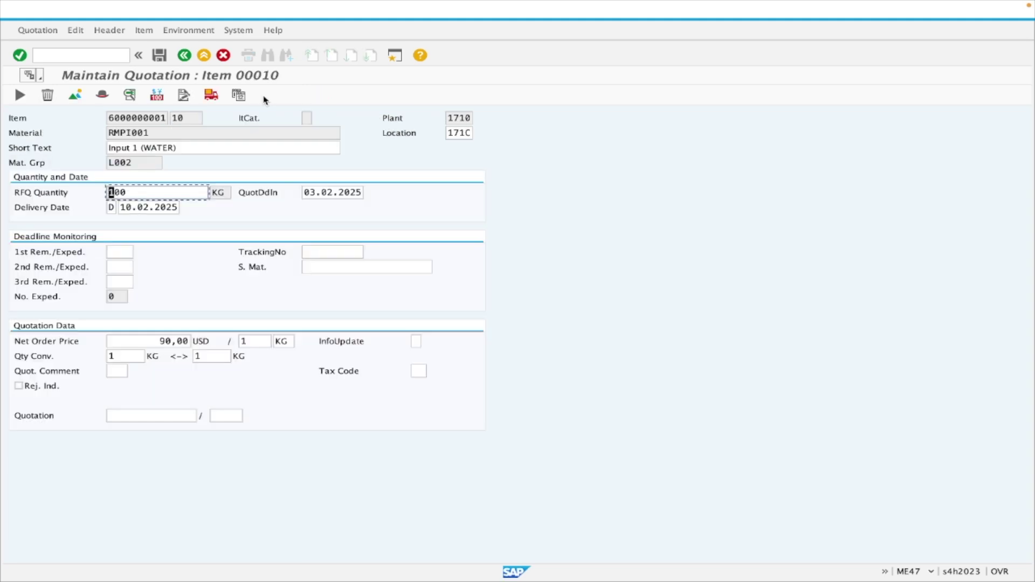
left_click(75, 96)
left_click(16, 196)
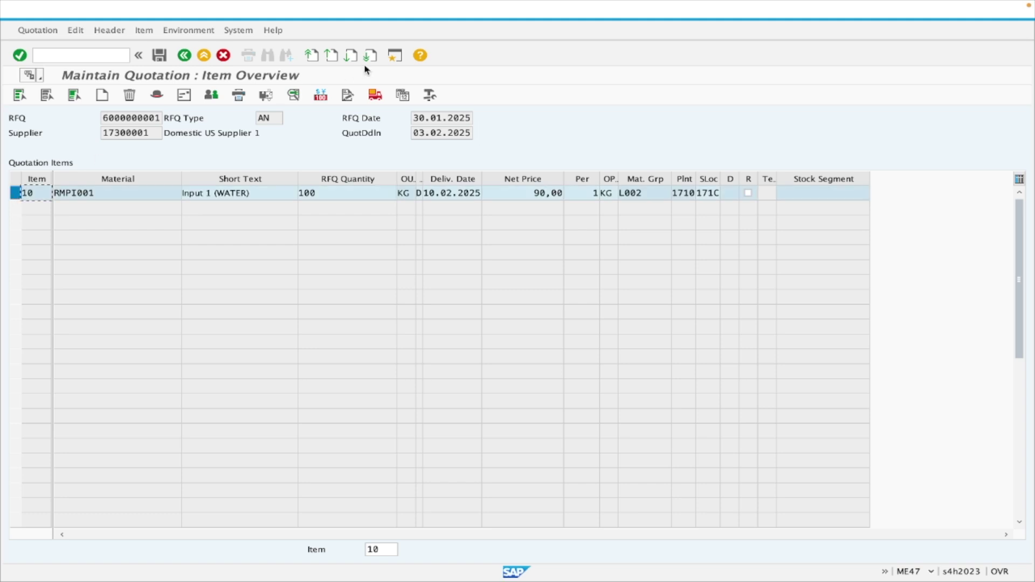
left_click(296, 100)
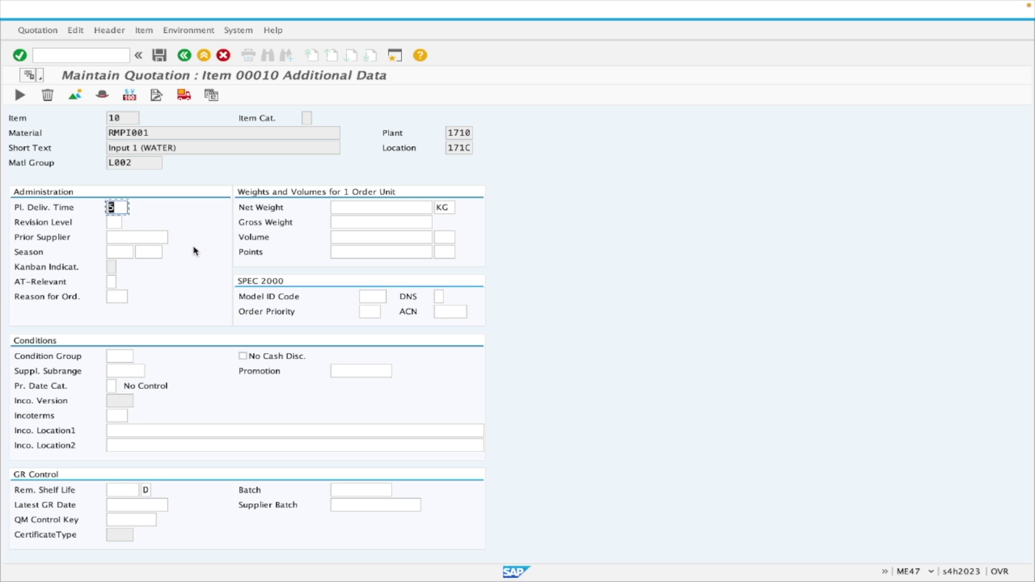
left_click(118, 418)
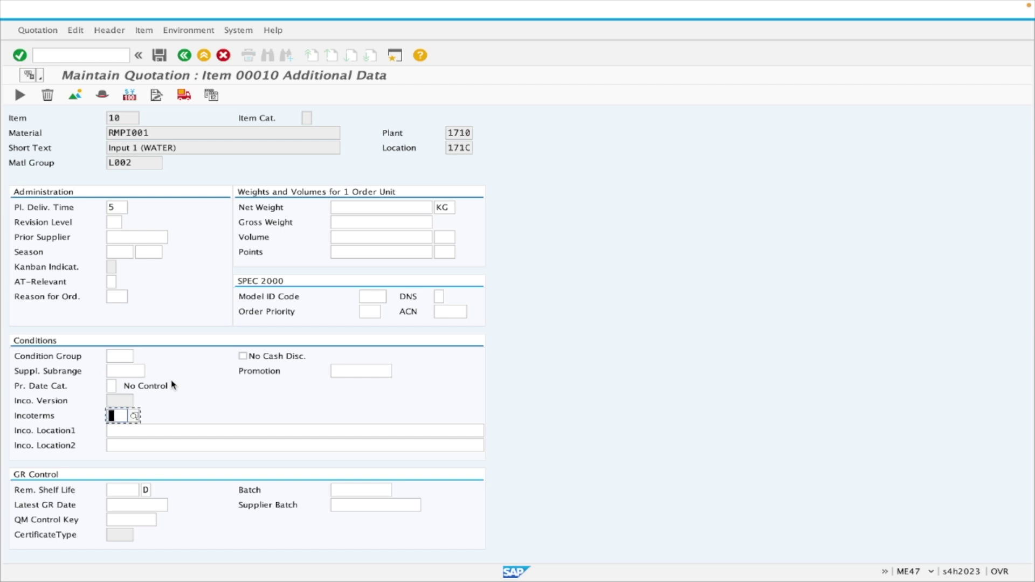
left_click(78, 100)
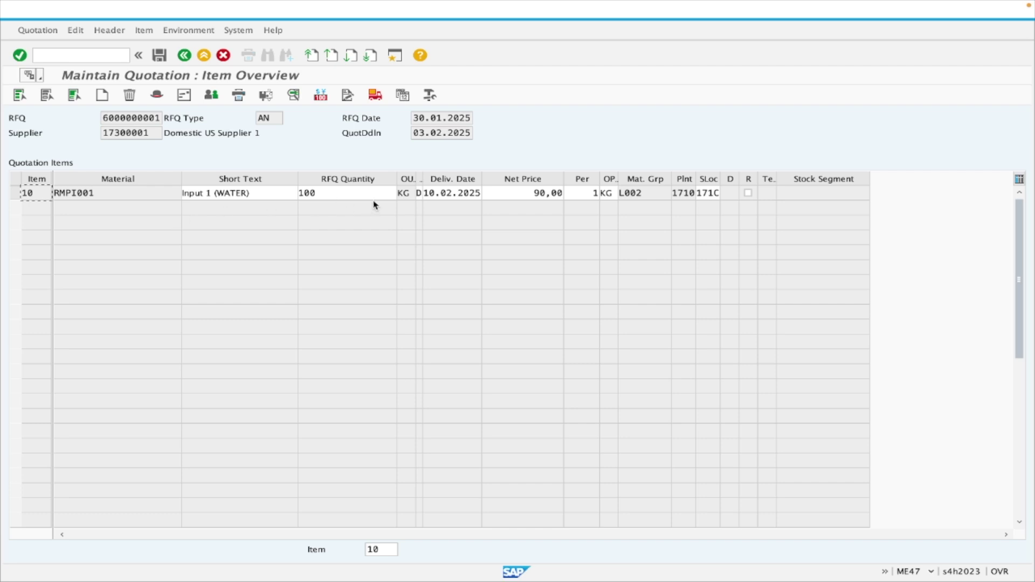
Step: Check the RFQ quantity and net price of item 10 and save the quotation of Domestic US Supplier 1
left_click(353, 192)
left_click(536, 192)
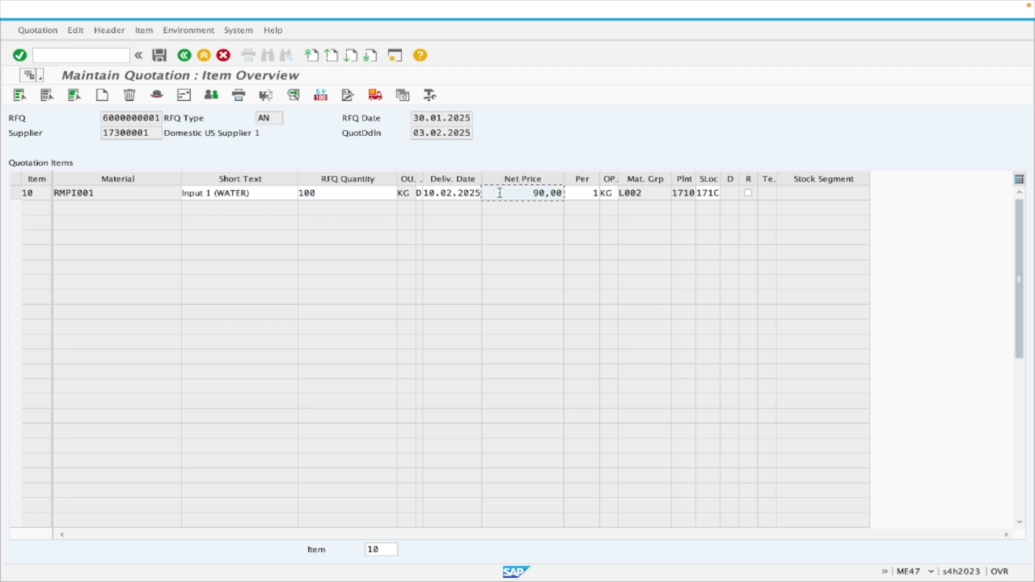
left_click(159, 56)
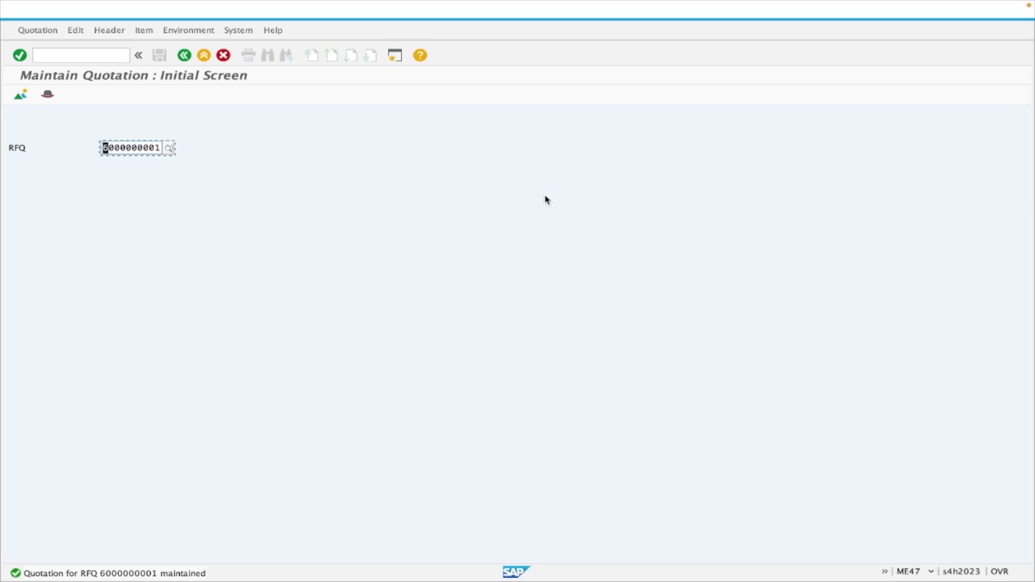
Step: Open the RFQ of Domestic US Supplier 2 for quotation maintenance
key("Right")
key("Right")
key("Right")
key("Right")
key("Right")
key("Right")
key("Right")
key("Right")
key("Right")
type("2")
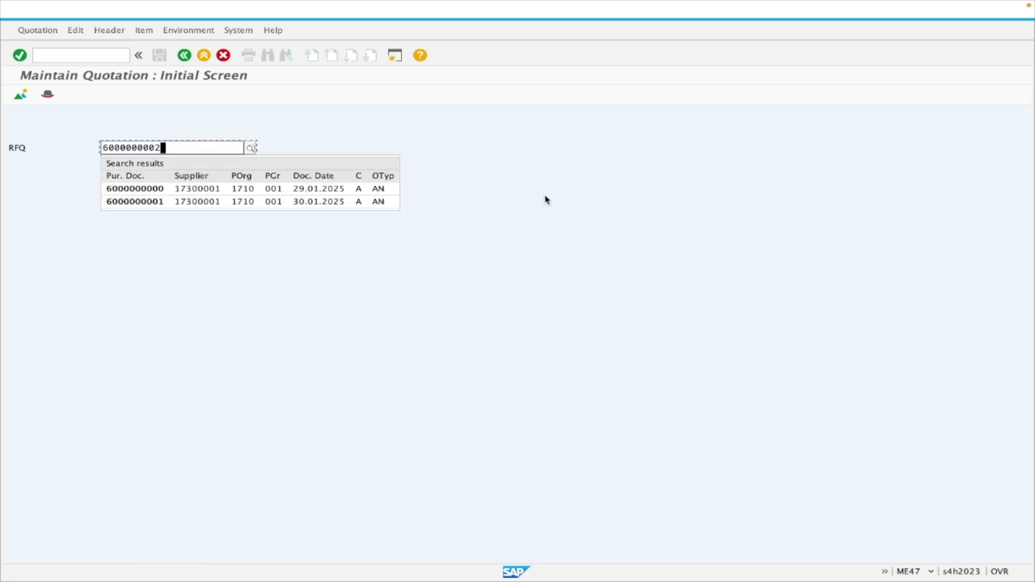
key("Return")
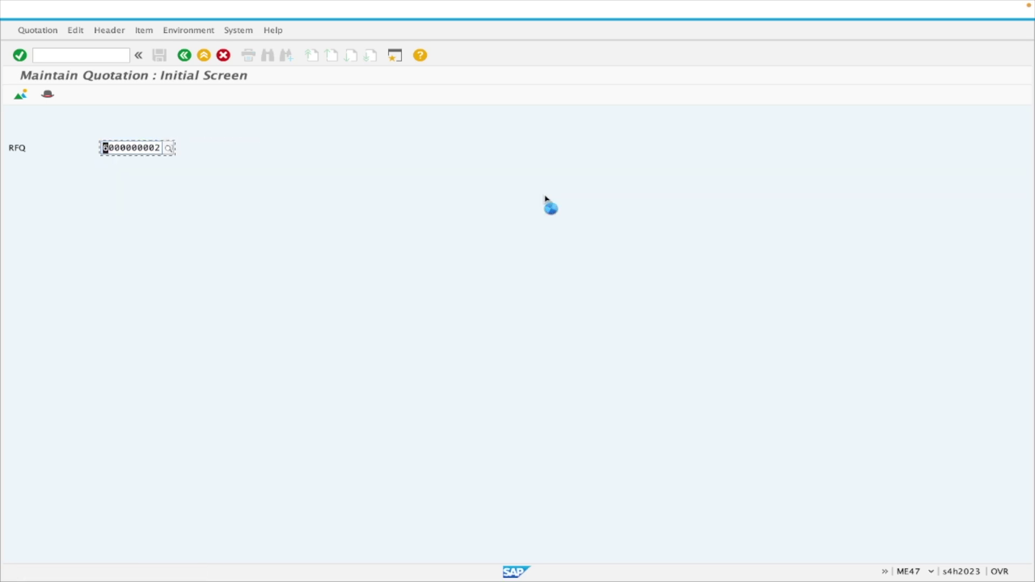
Step: Enter a net price of 100 for item 10, view its item texts and long text editor, and return to the item overview
left_click(513, 193)
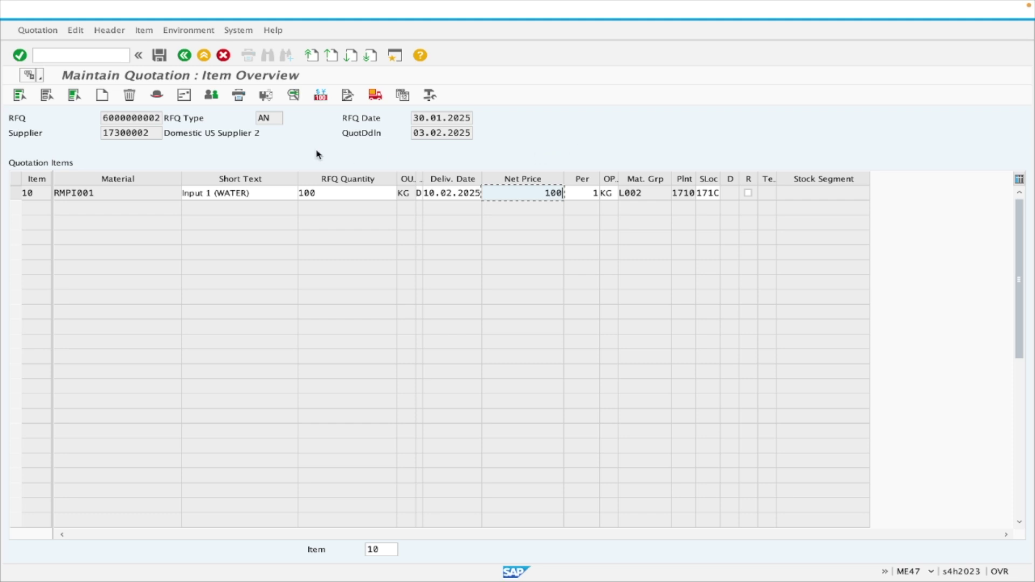
left_click(348, 96)
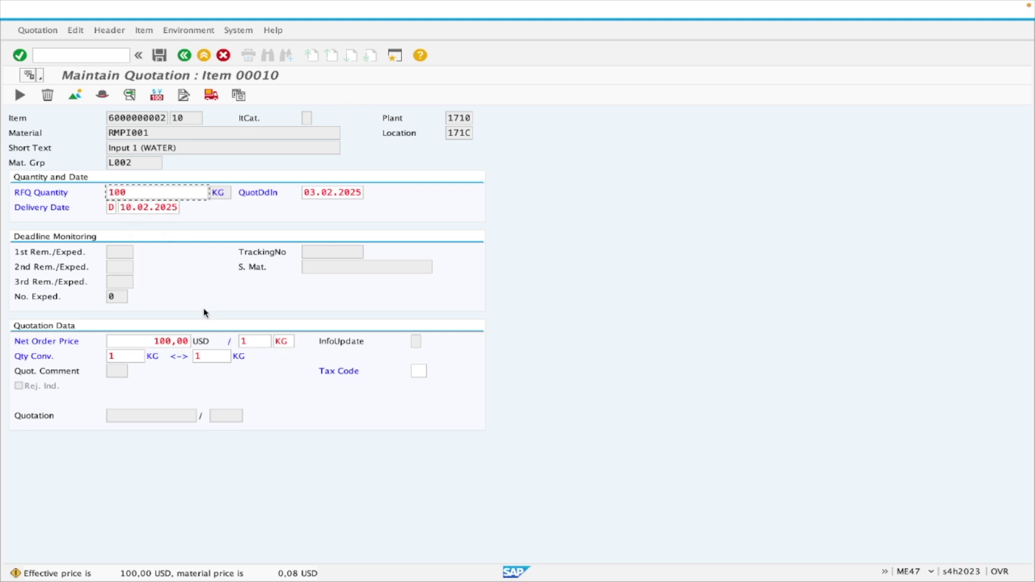
key("Return")
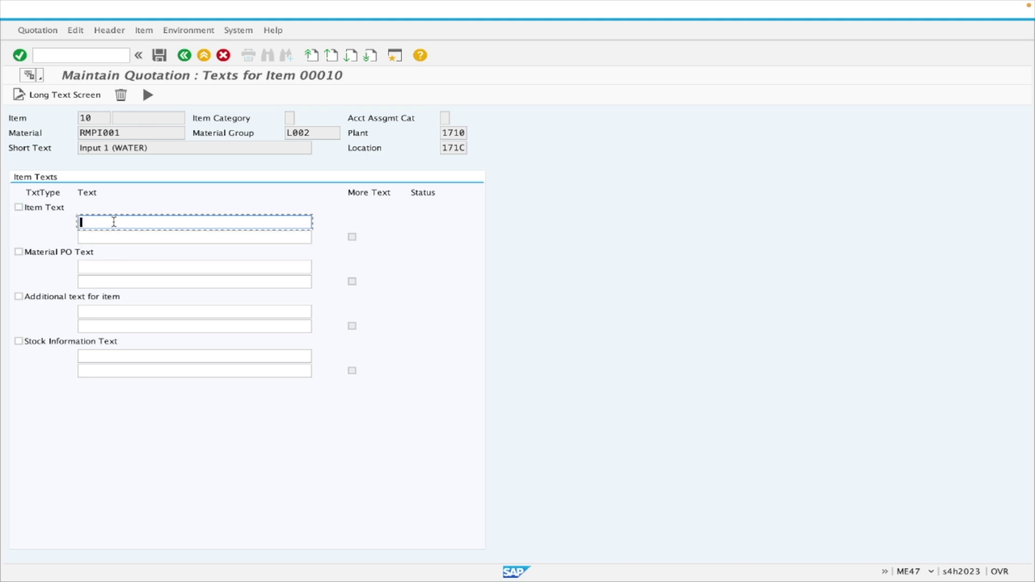
left_click(59, 101)
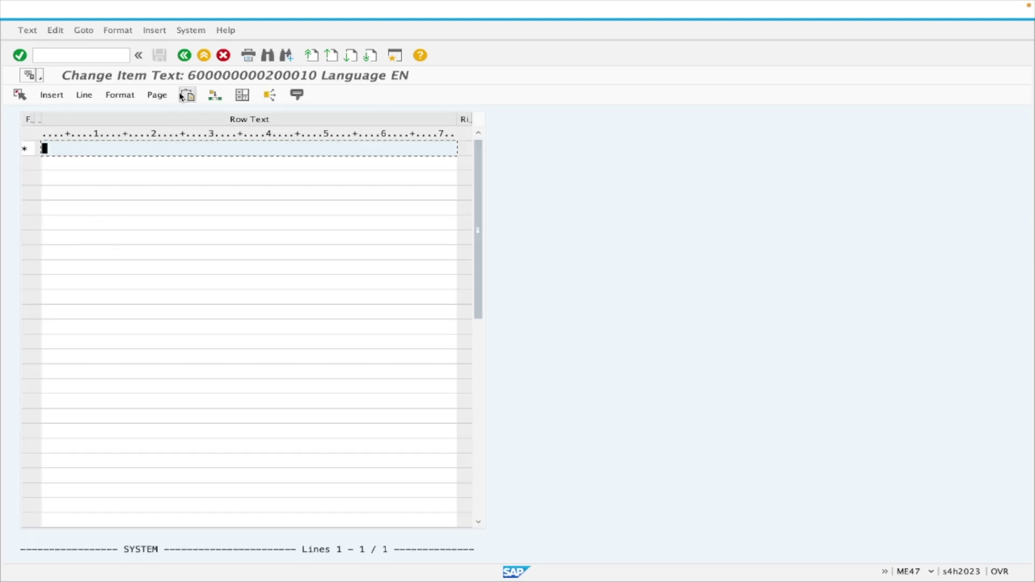
left_click(183, 56)
left_click(184, 55)
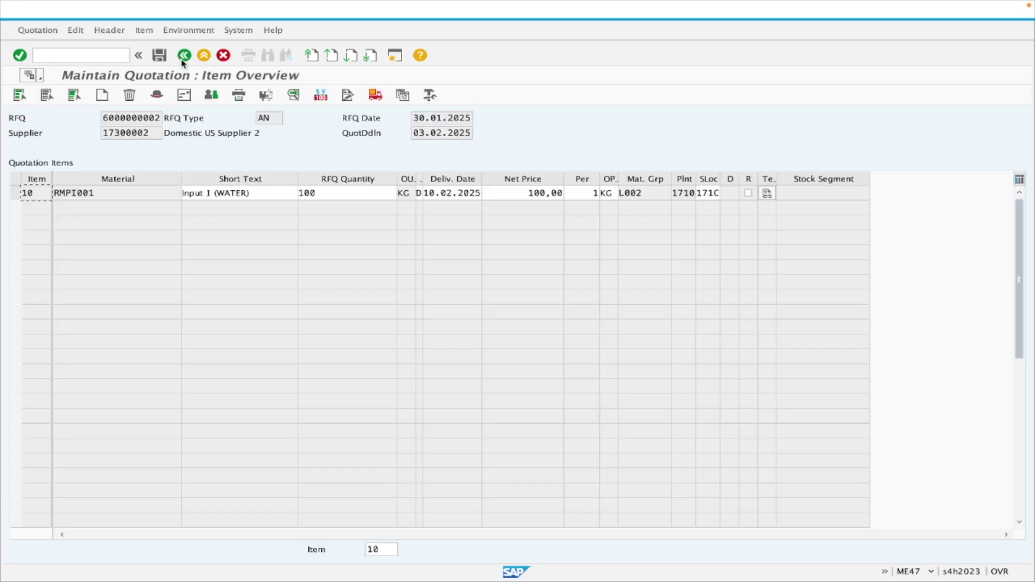
Step: View the header data and supplier address of Domestic US Supplier 2's quotation and exit without saving
left_click(15, 193)
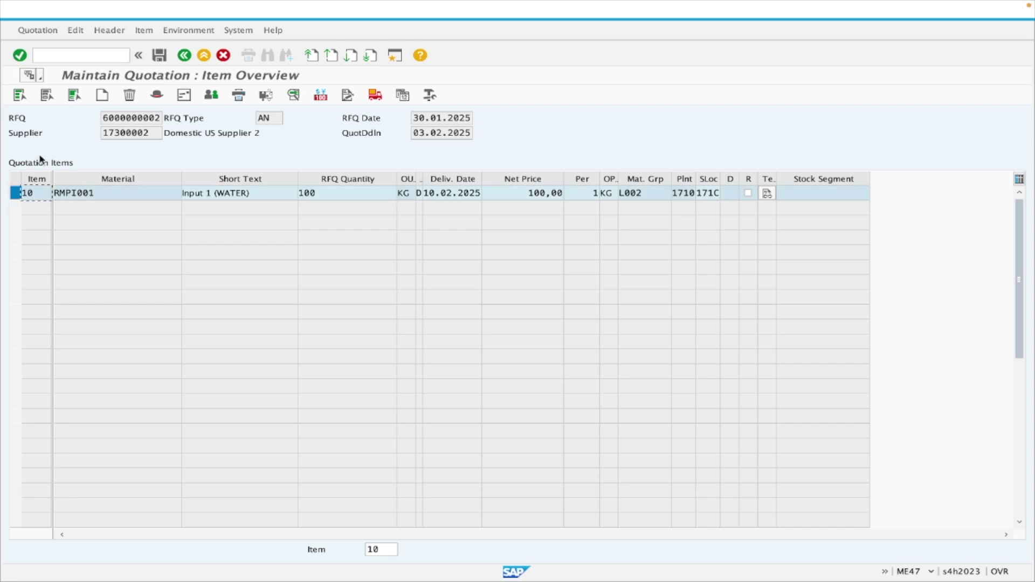
left_click(157, 97)
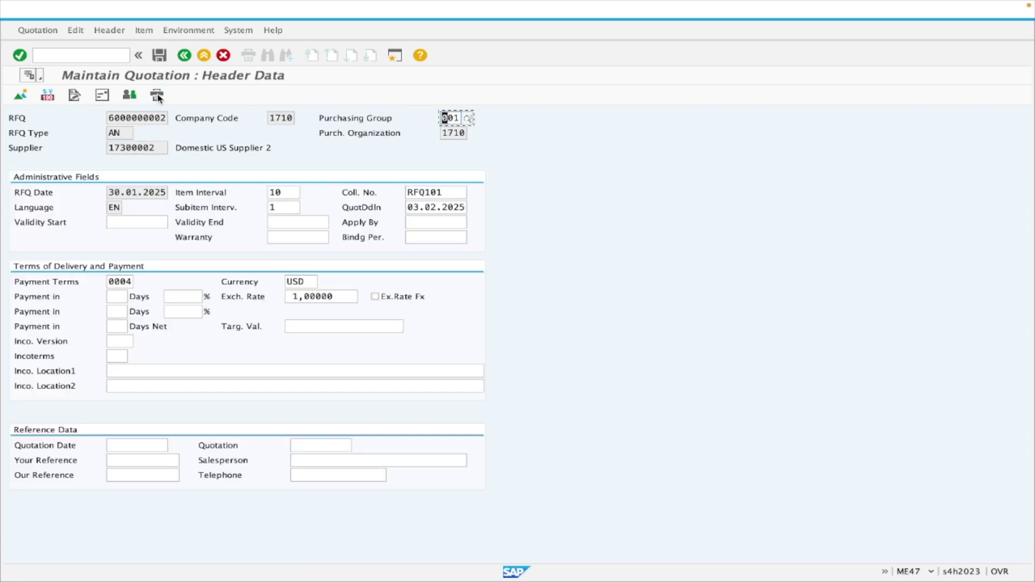
left_click(106, 98)
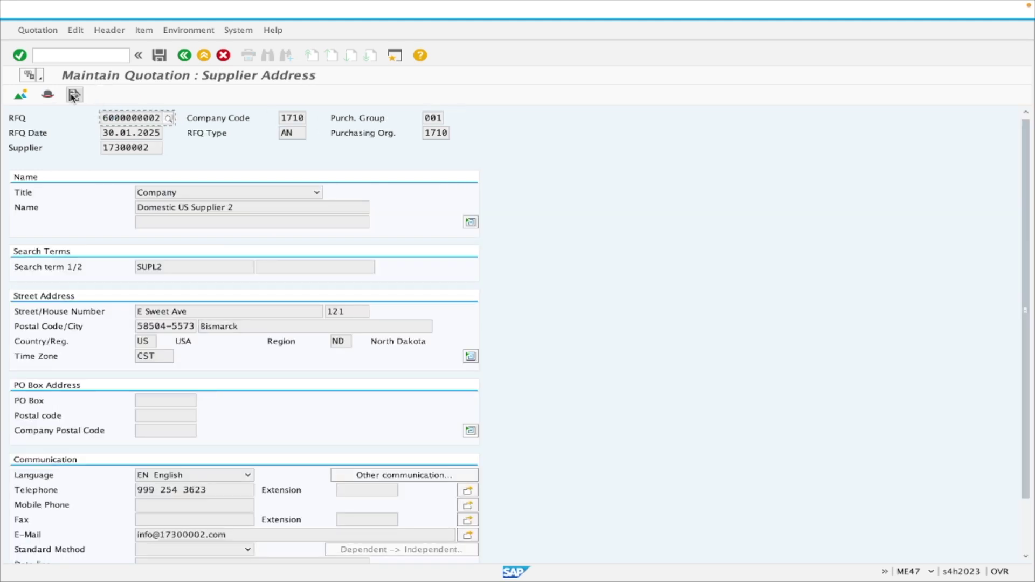
left_click(186, 57)
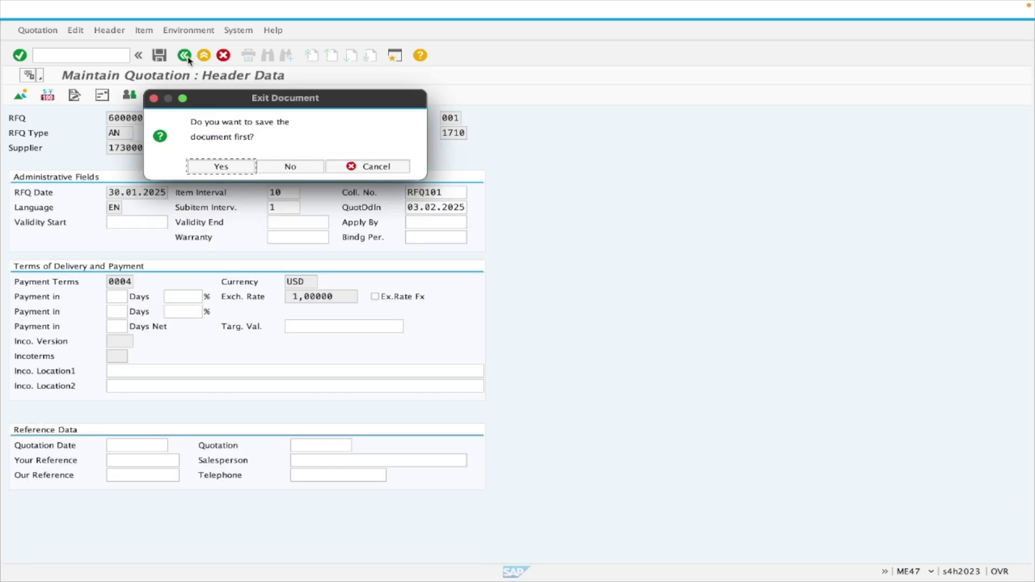
left_click(305, 168)
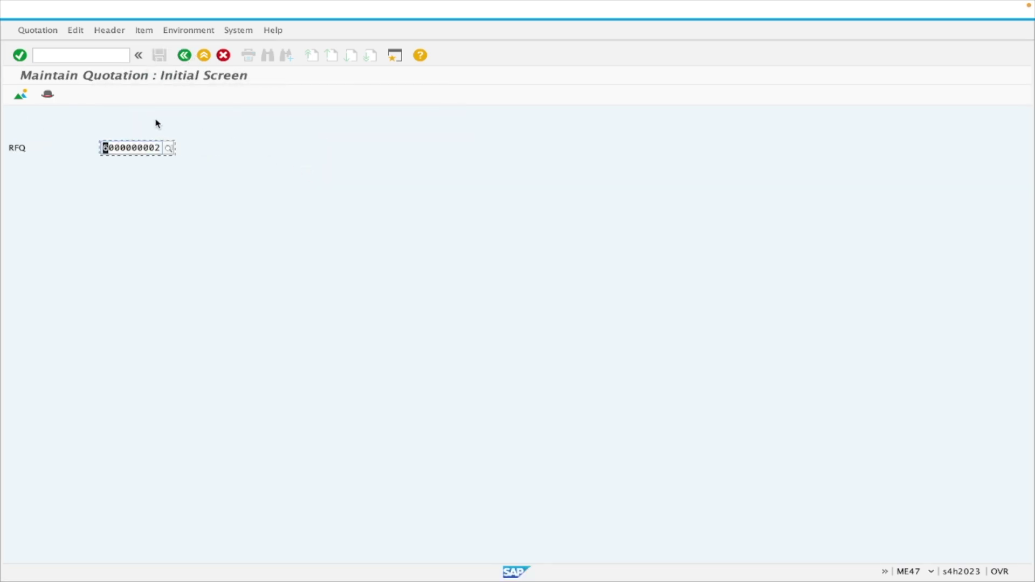
Step: Open Domestic US Supplier 2's RFQ and set the net price of item 10 to 100
key("Return")
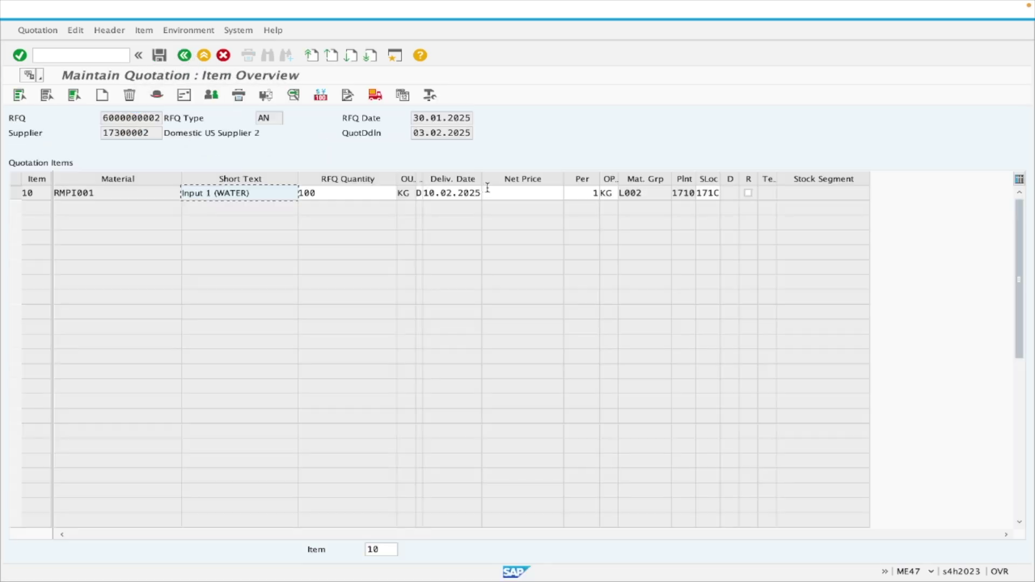
left_click(521, 193)
type("100")
key("Return")
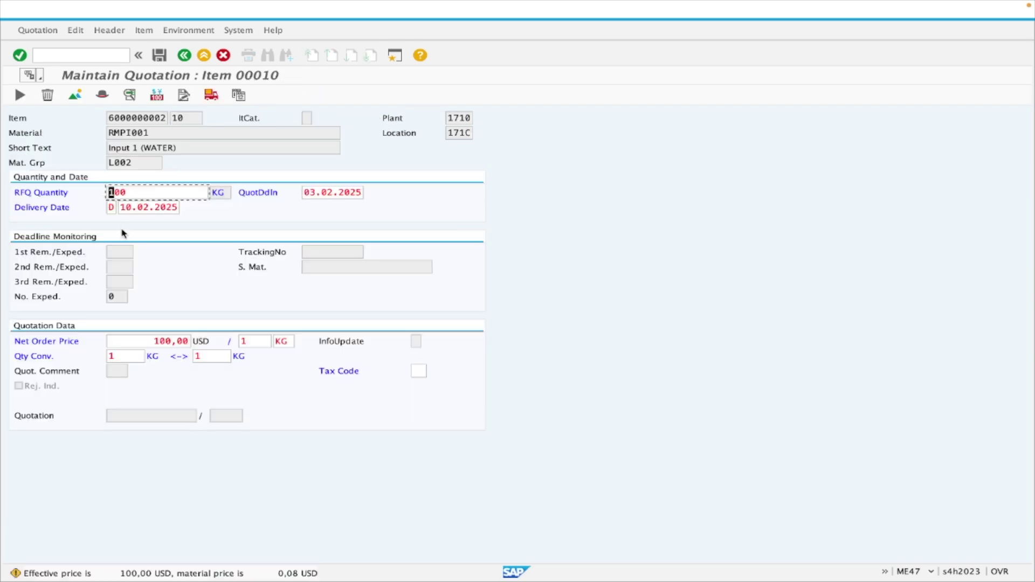
key("Return")
Step: Examine item 10's additional data, including Incoterms, and the header's payment terms, and return to the item overview
left_click(15, 193)
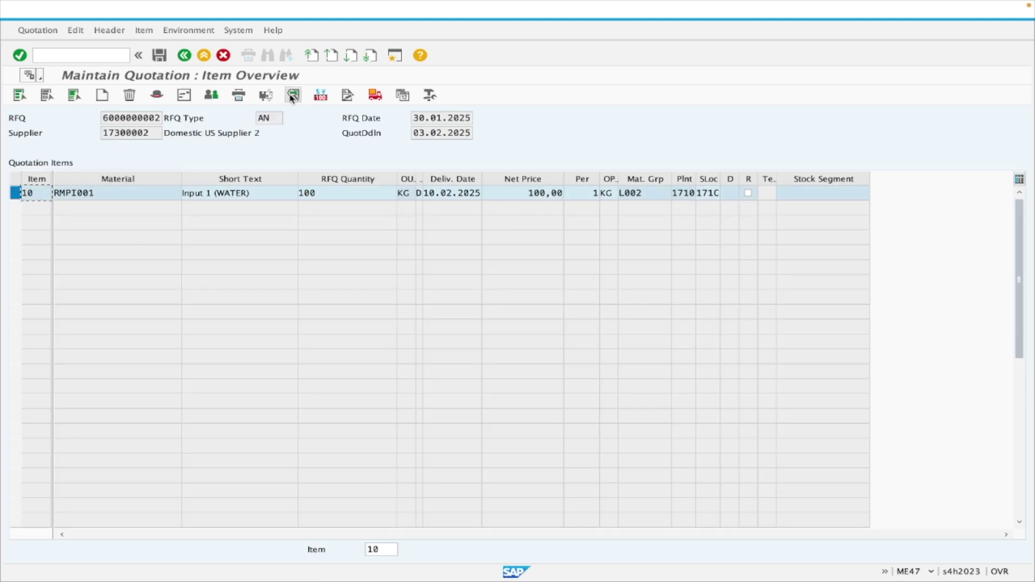
left_click(292, 96)
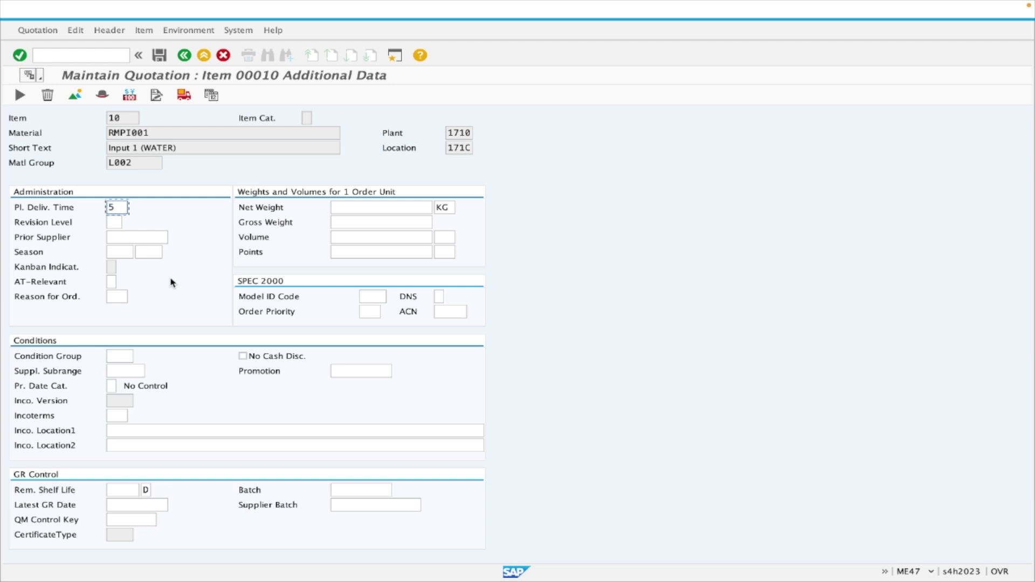
left_click(122, 416)
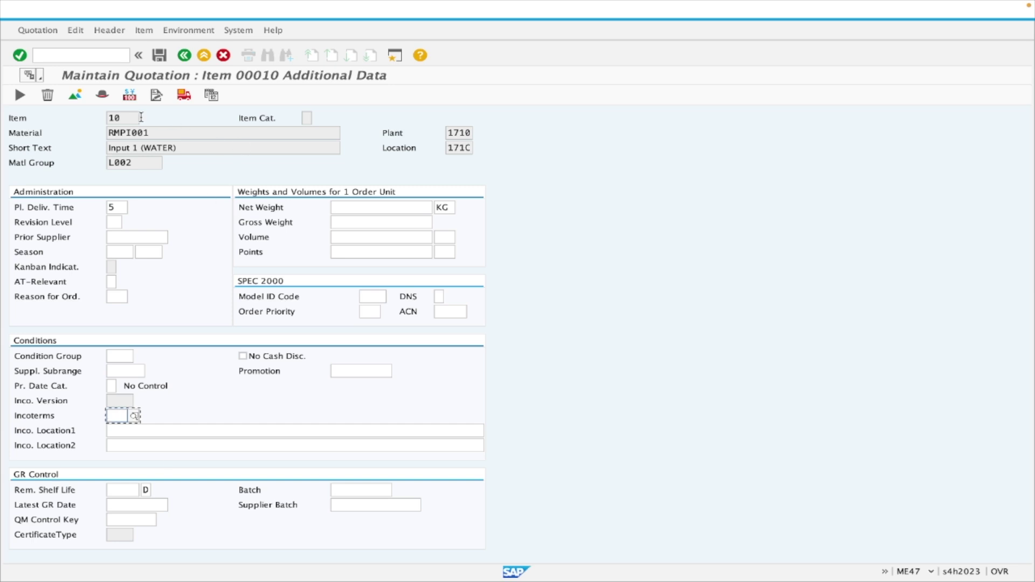
left_click(101, 96)
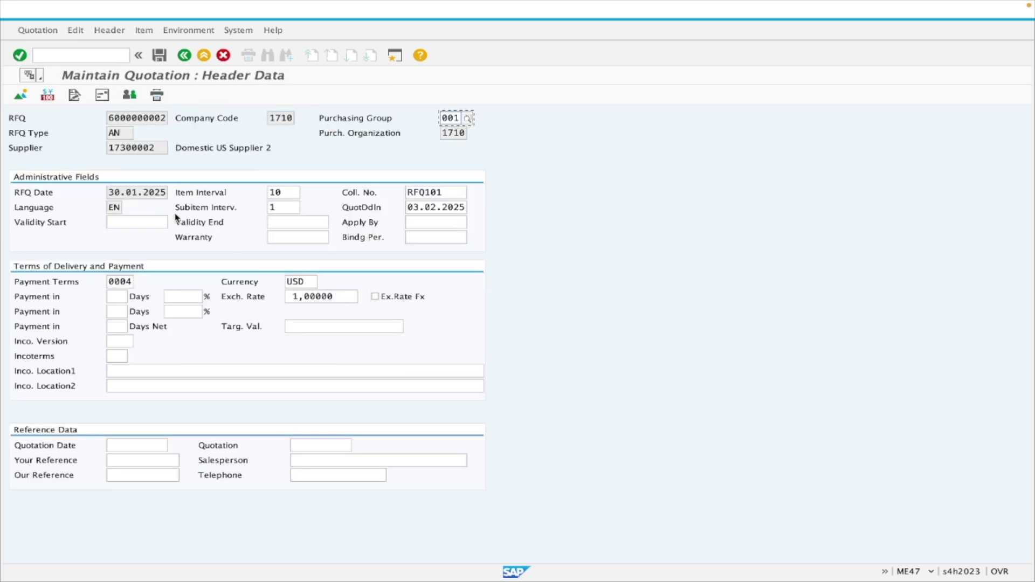
left_click(128, 281)
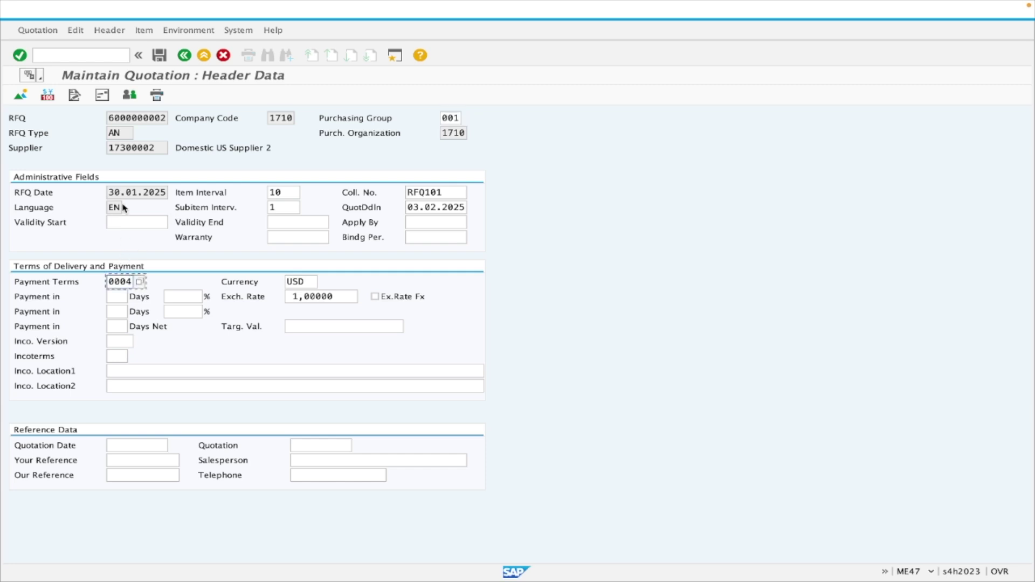
left_click(182, 56)
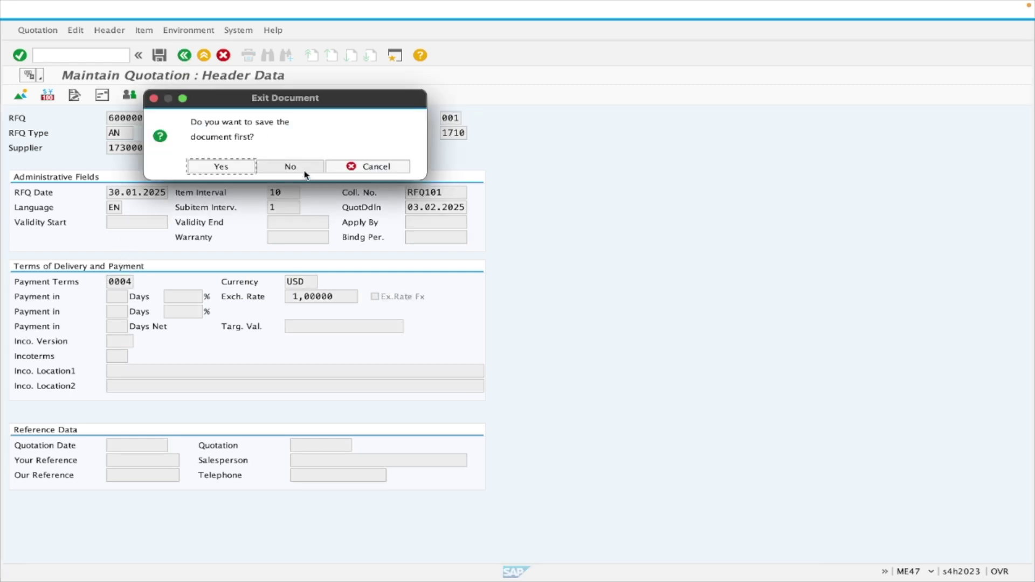
left_click(388, 168)
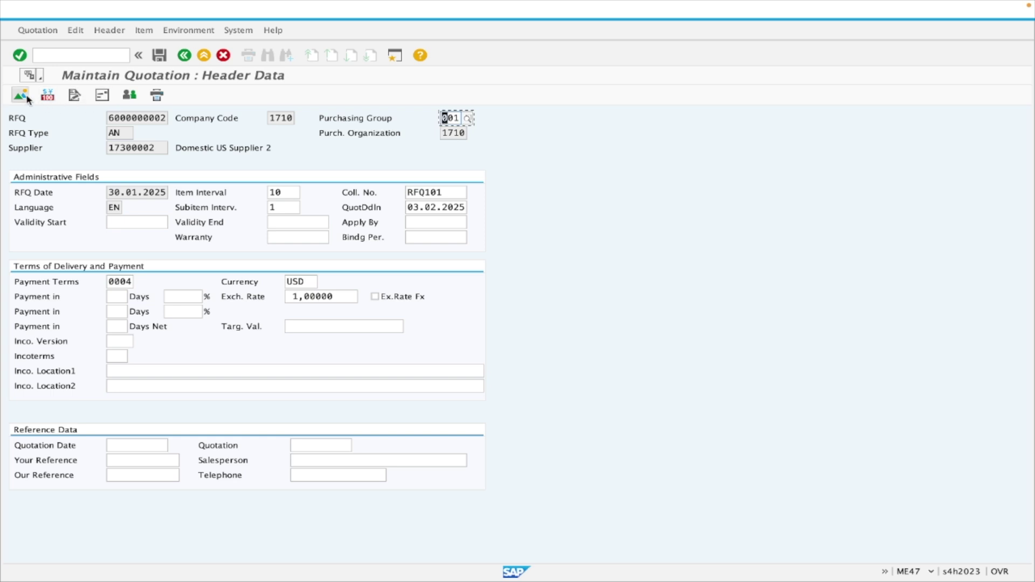
left_click(22, 97)
Step: Clear the payment terms key in the quotation's header data
left_click(16, 193)
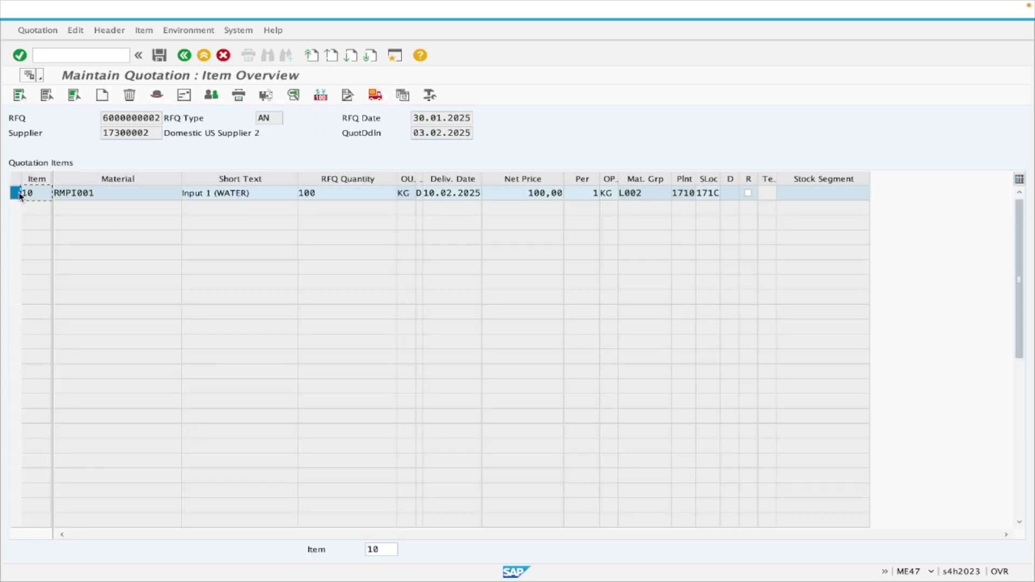
left_click(157, 96)
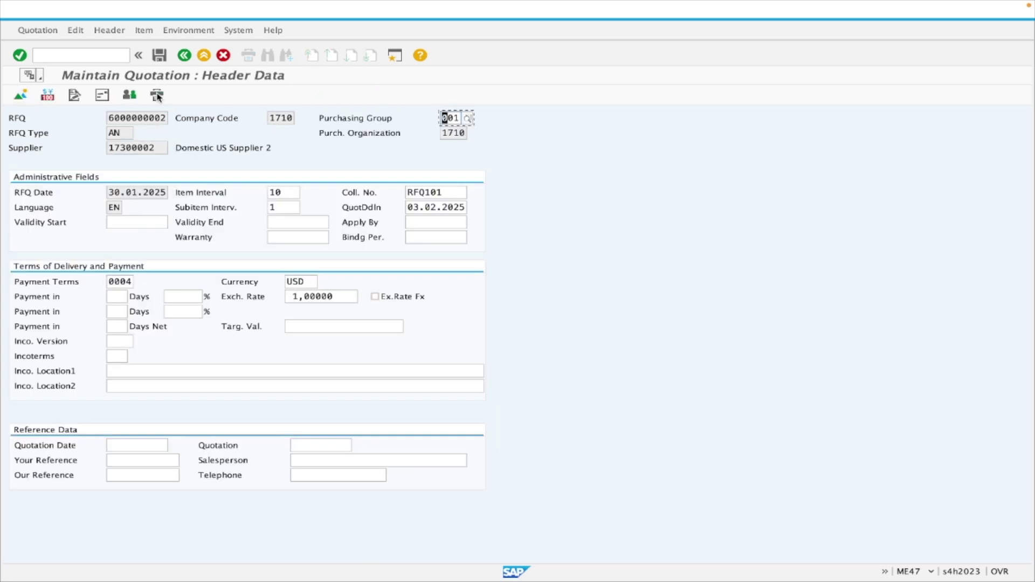
left_click_drag(109, 282, 133, 282)
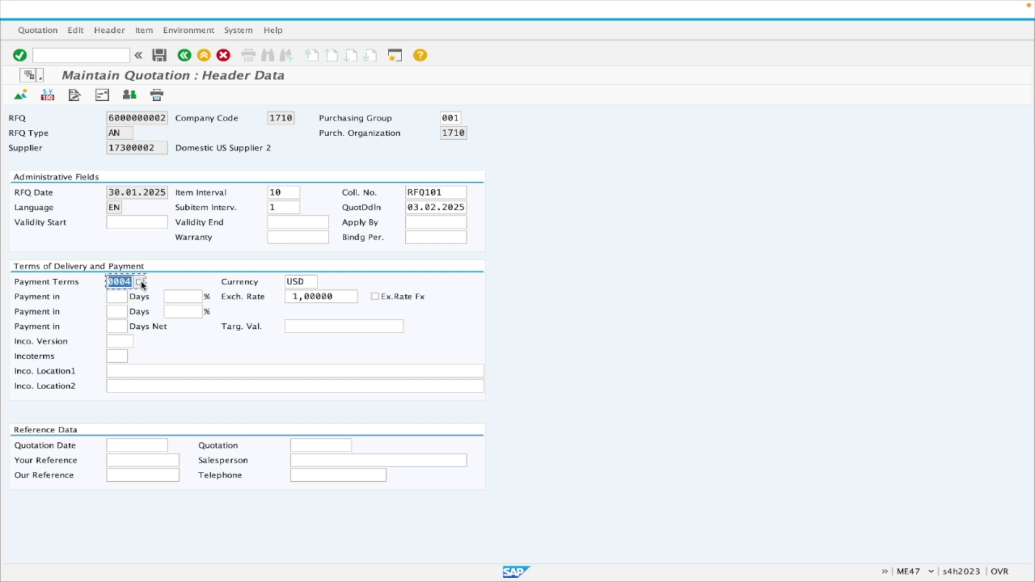
key("Delete")
key("Tab")
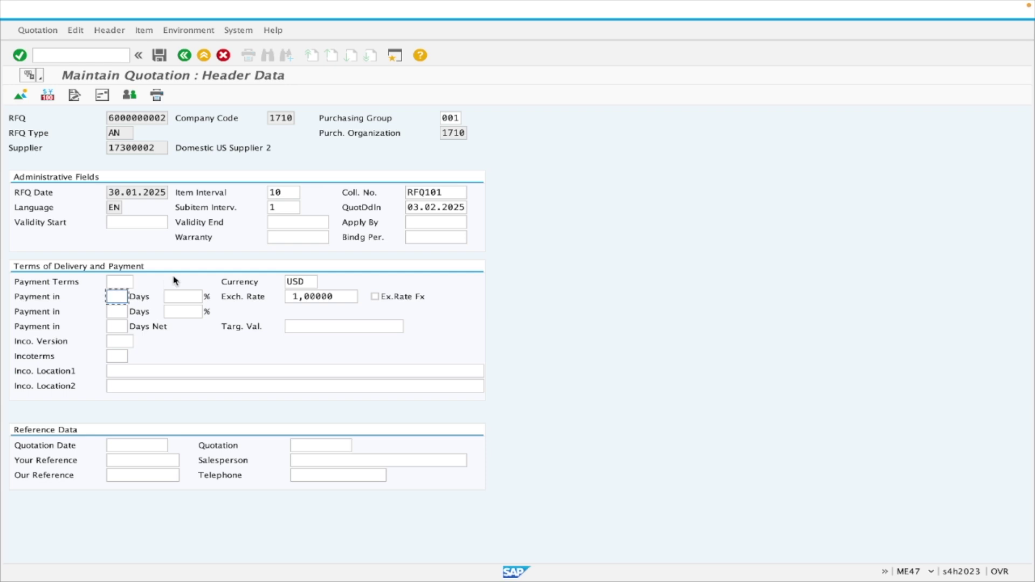
Step: Enter header payment conditions of 10 days with 2 % discount and 5 days with 5 % discount
type("10")
left_click(181, 292)
type("2")
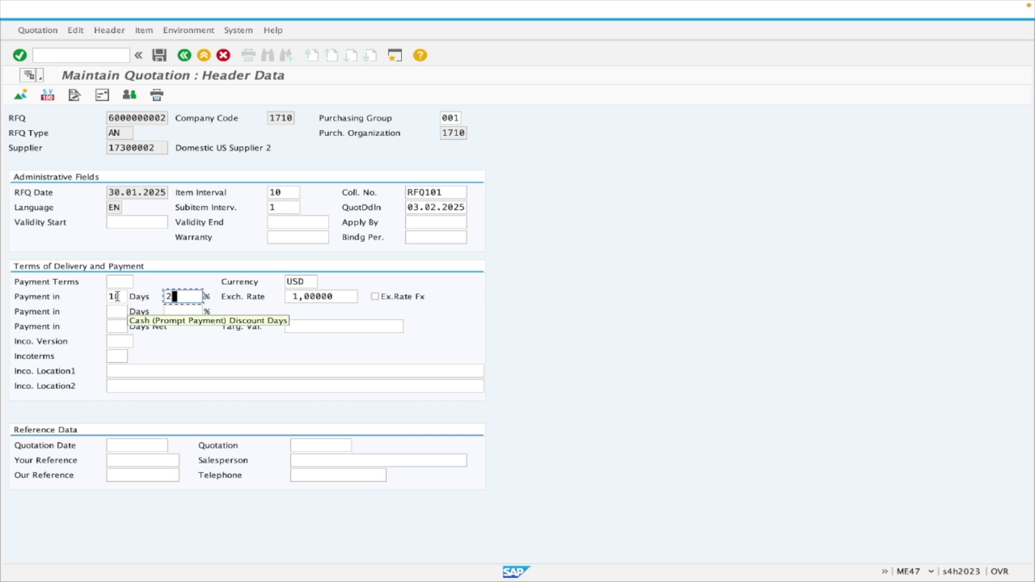
left_click(117, 312)
type("5")
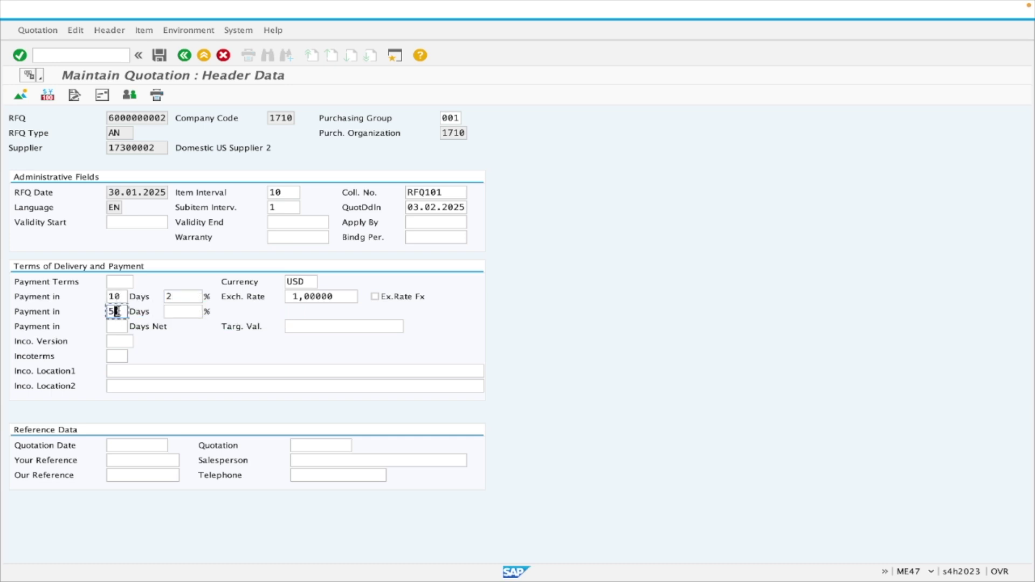
left_click(183, 312)
type("5")
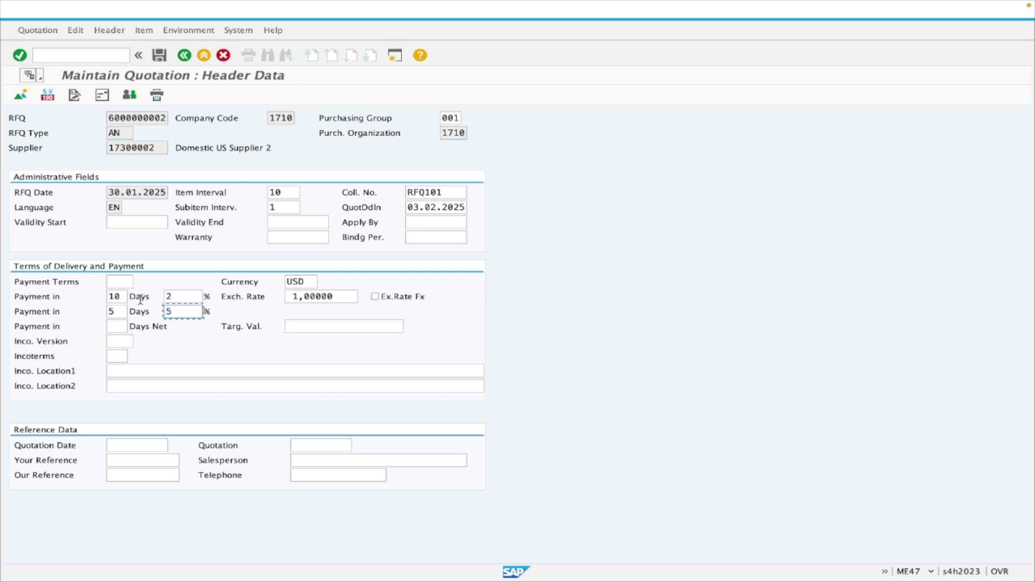
Step: Clear the payment days and discount percentages from the header data and return to the item overview
double_click(122, 298)
left_click(168, 296)
double_click(168, 296)
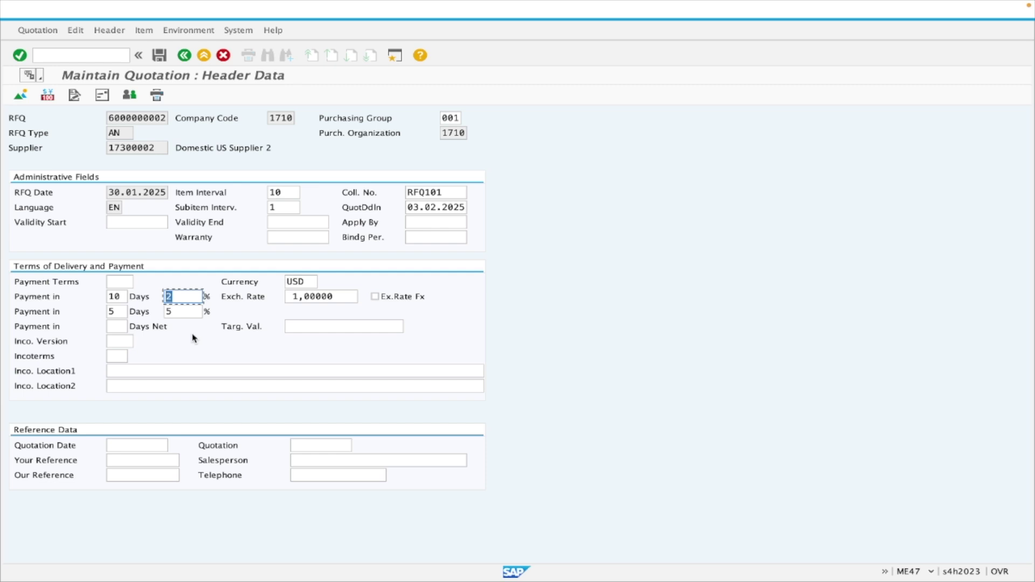
left_click(174, 311)
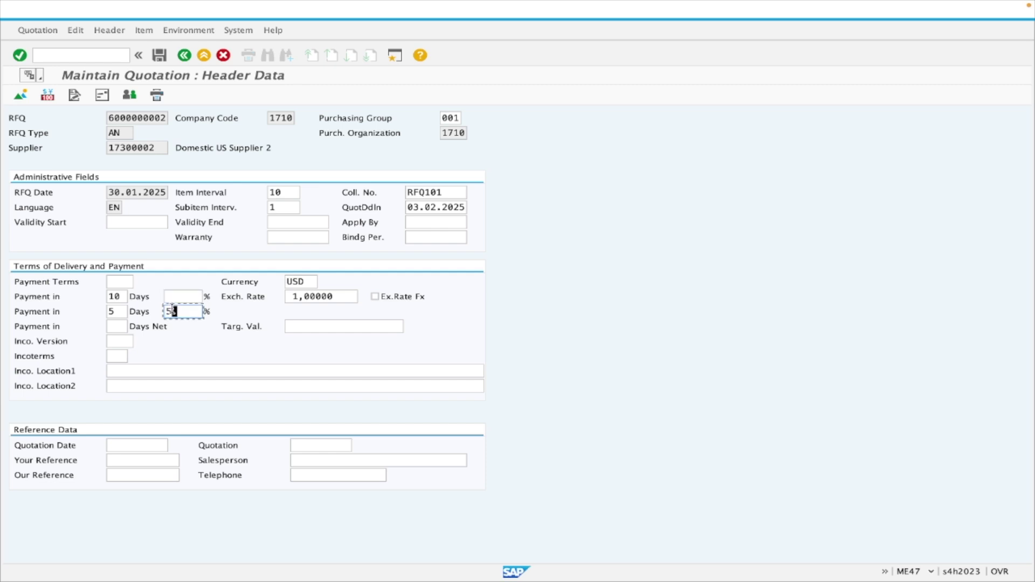
key("BackSpace")
left_click_drag(123, 296, 108, 296)
key("BackSpace")
left_click(118, 311)
key("BackSpace")
left_click(125, 354)
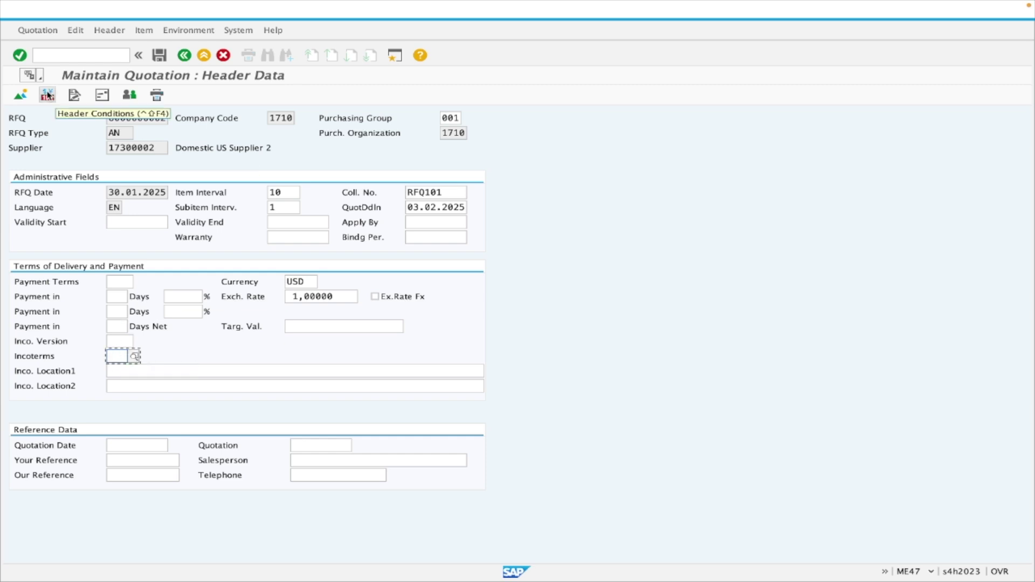
left_click(20, 96)
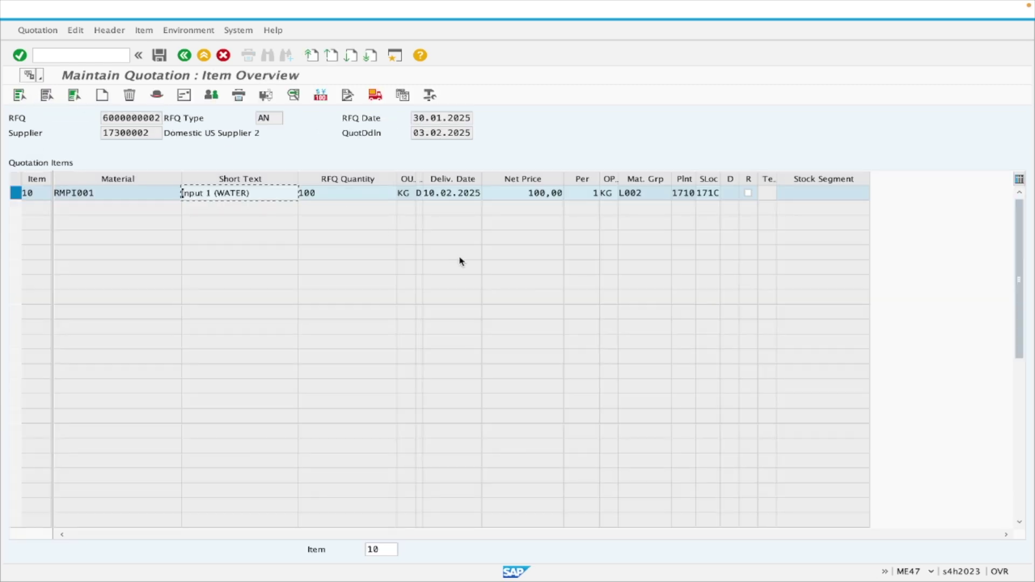
Step: Save the quotation of Domestic US Supplier 2 and reopen it to check the saved item before returning to the initial screen
left_click_drag(520, 194, 561, 193)
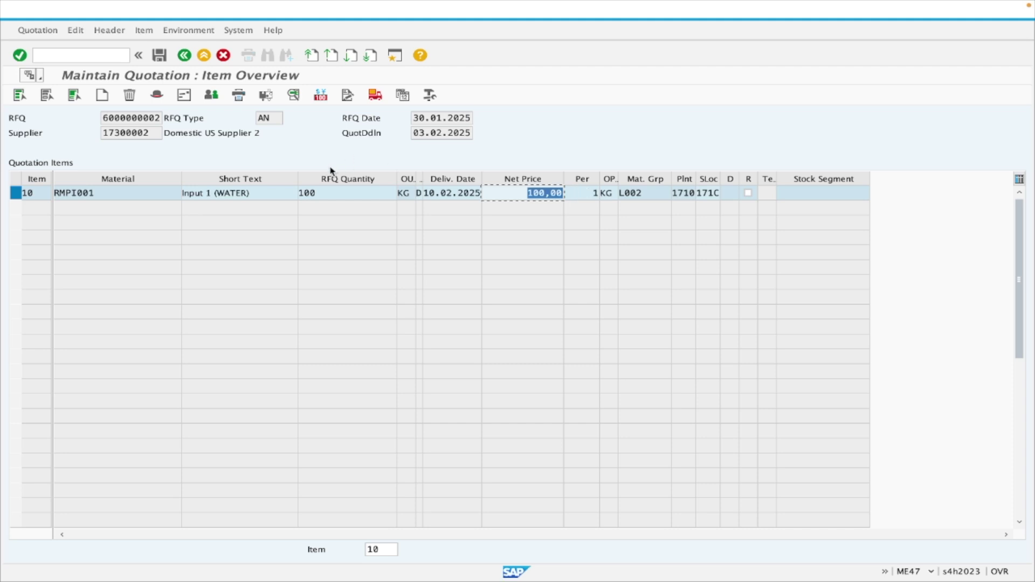
left_click(164, 60)
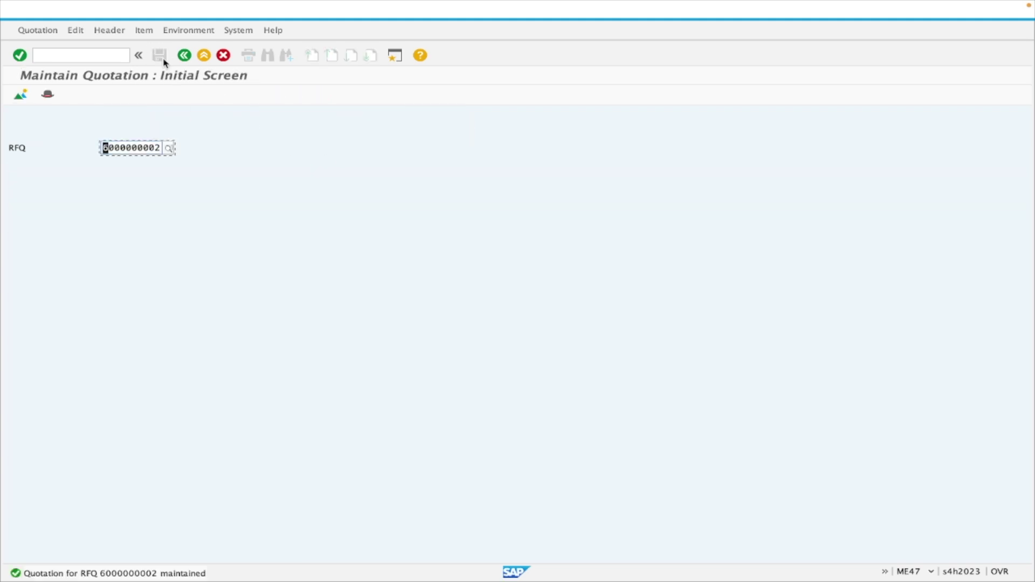
left_click(192, 206)
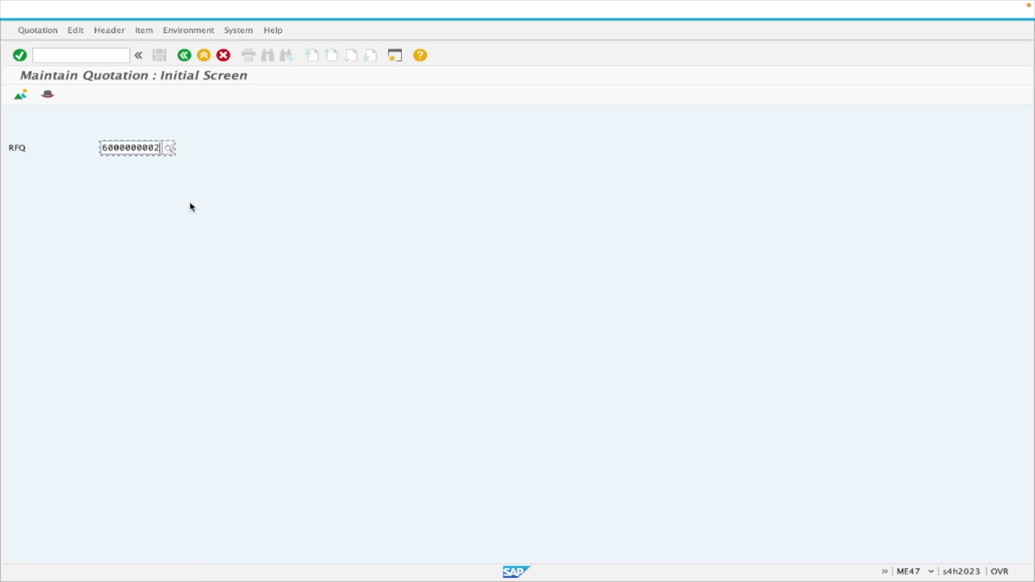
key("Return")
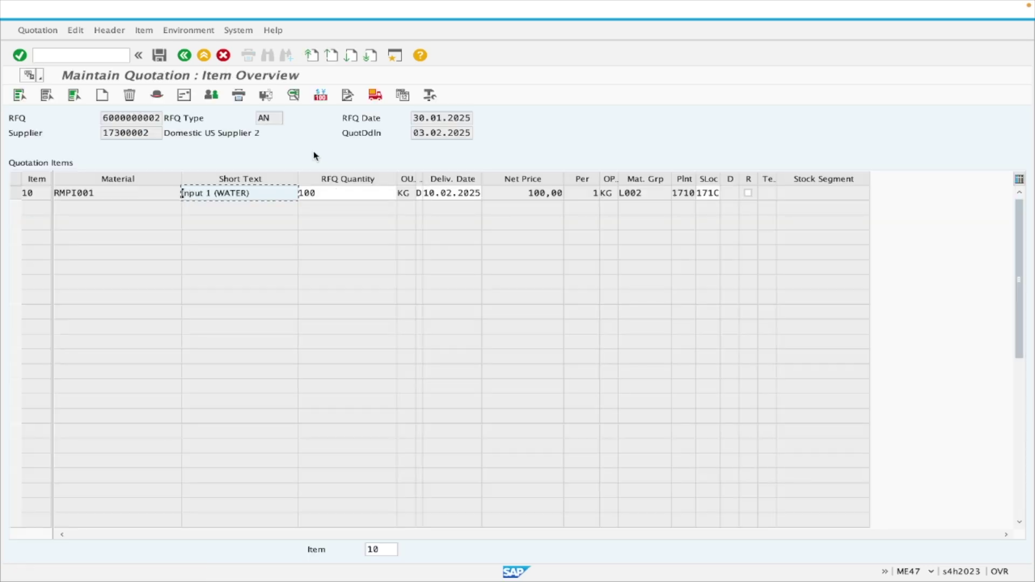
left_click(184, 56)
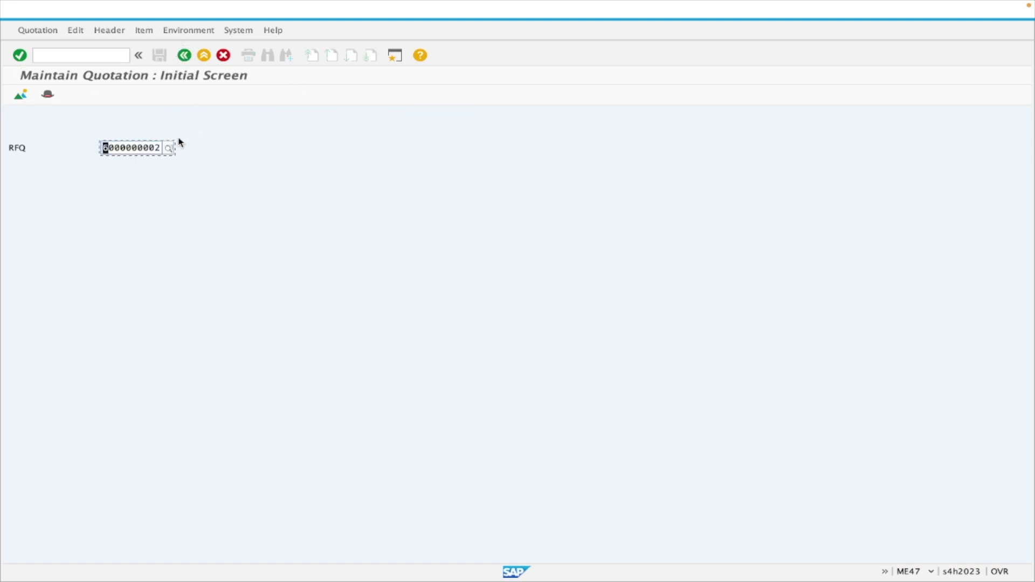
Step: Open the quotation for Domestic US Supplier 3's RFQ and set the net price of item 10 to 105
left_click(151, 148)
type("3")
key("Return")
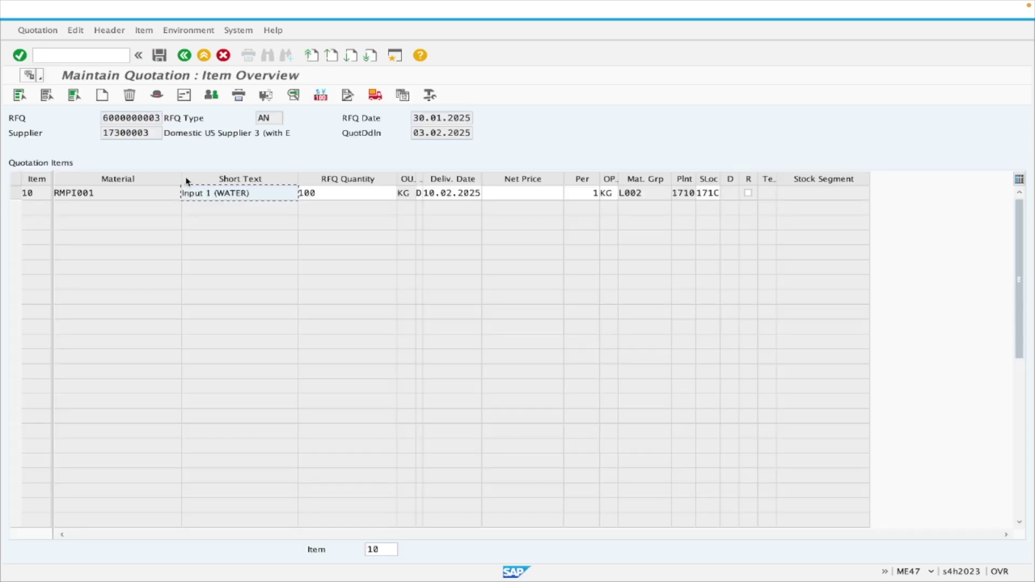
left_click(512, 190)
type("1")
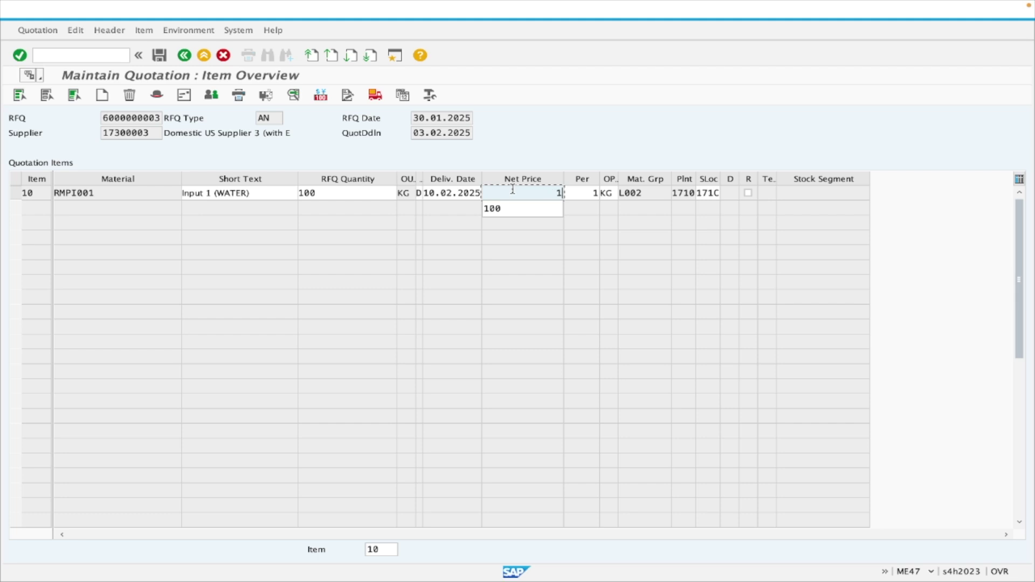
type("05")
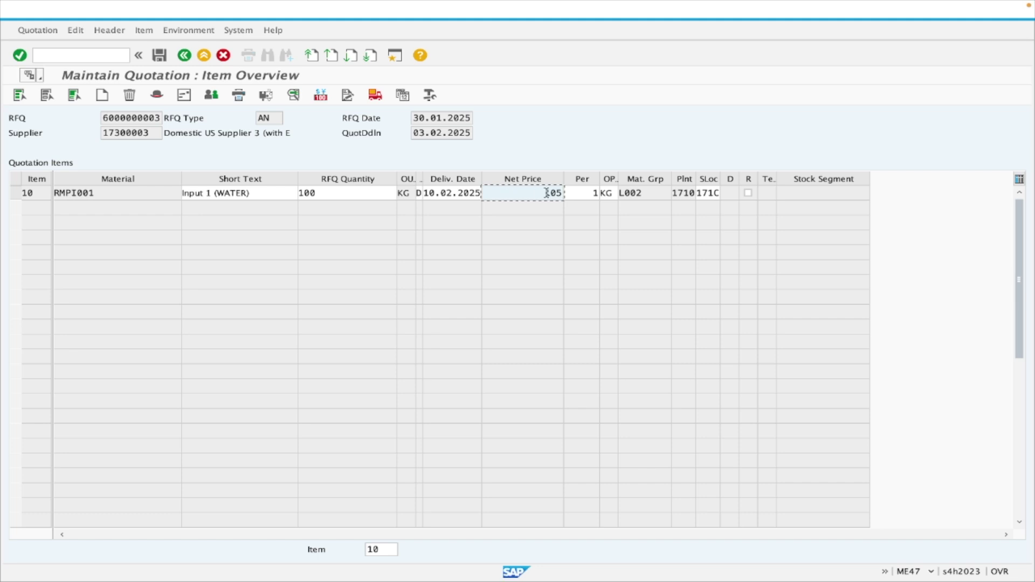
Step: Set item 10's delivery date to 05.02.2025 and save Domestic US Supplier 3's quotation, accepting the warnings
left_click(437, 193)
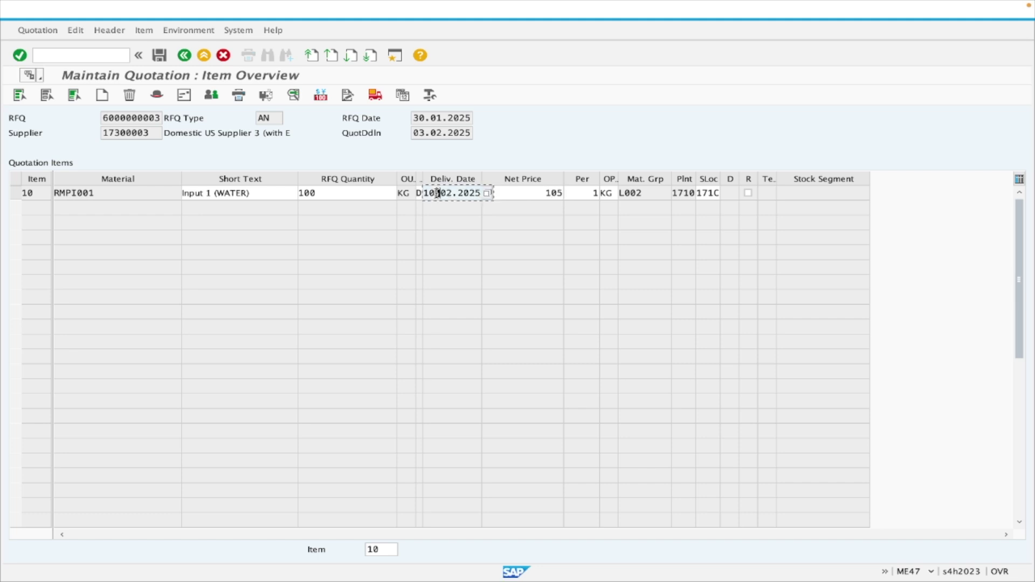
left_click(487, 195)
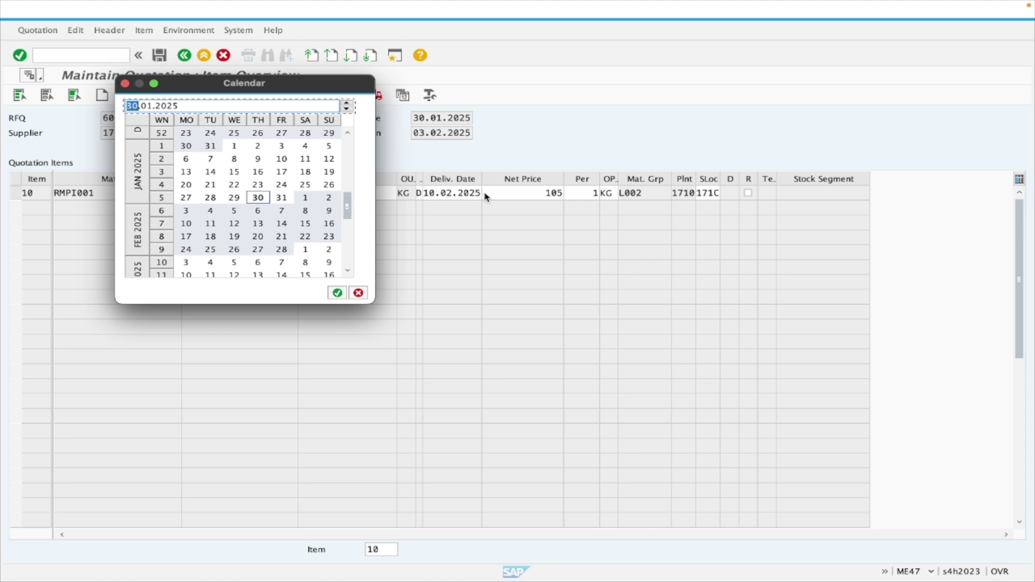
double_click(235, 214)
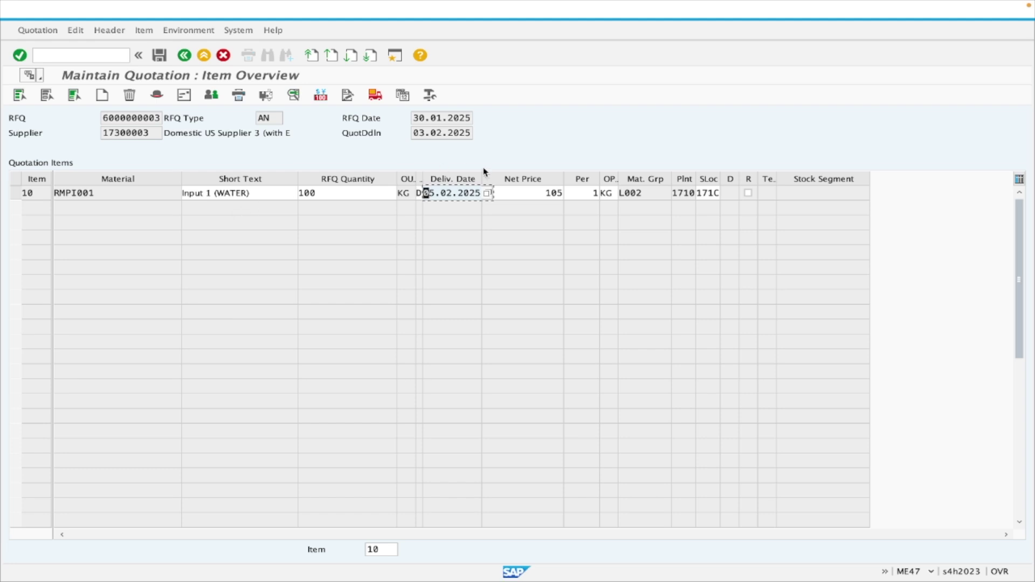
left_click(163, 61)
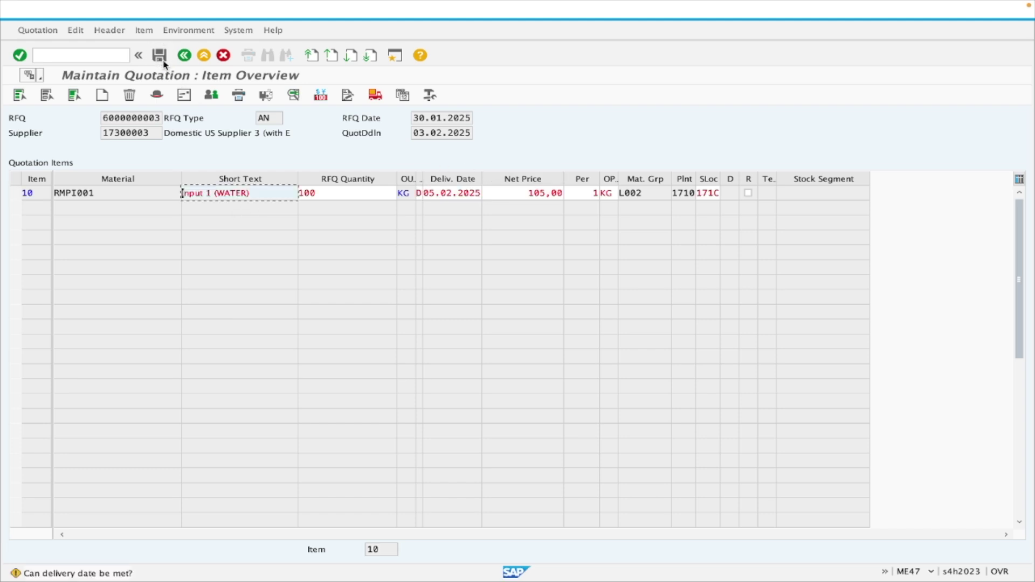
left_click(160, 55)
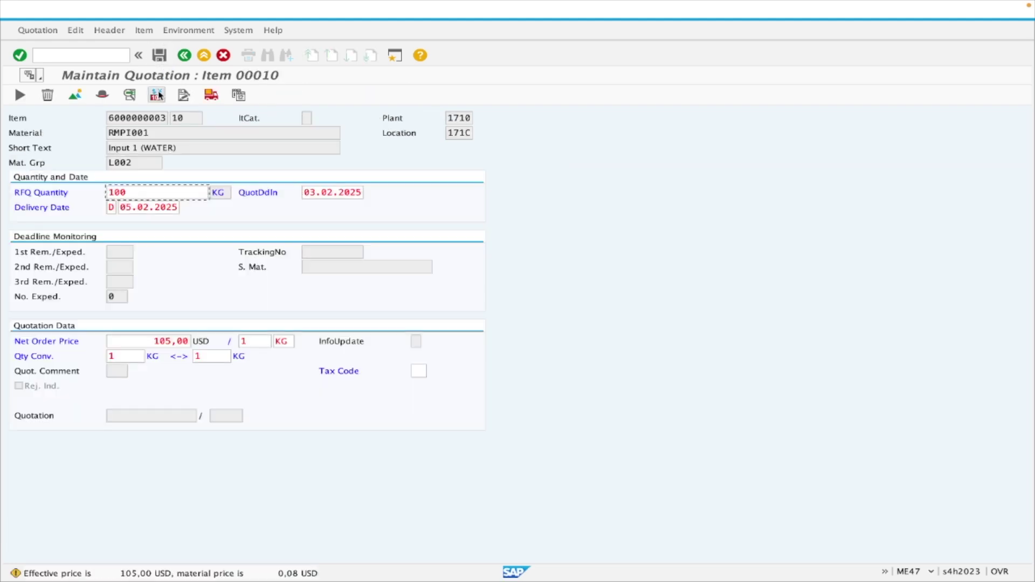
left_click(160, 56)
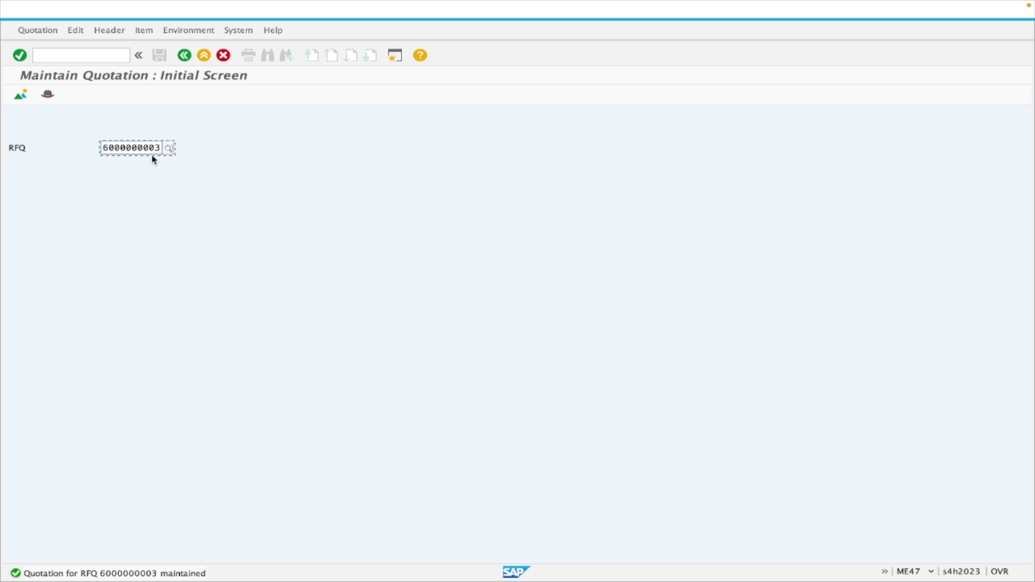
Step: Open the price comparison list transaction ME49
left_click(77, 54)
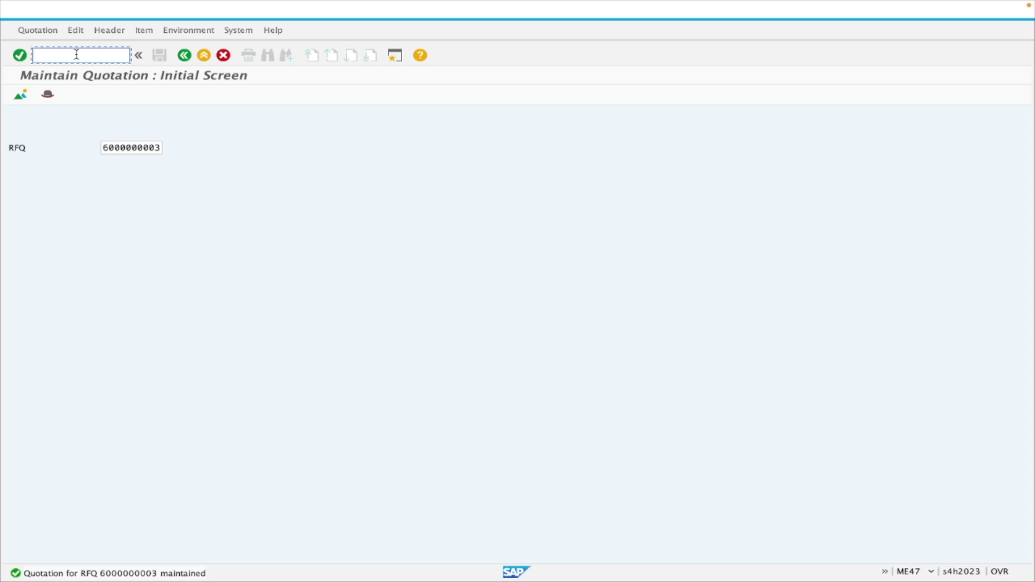
type("/ome49")
key("Return")
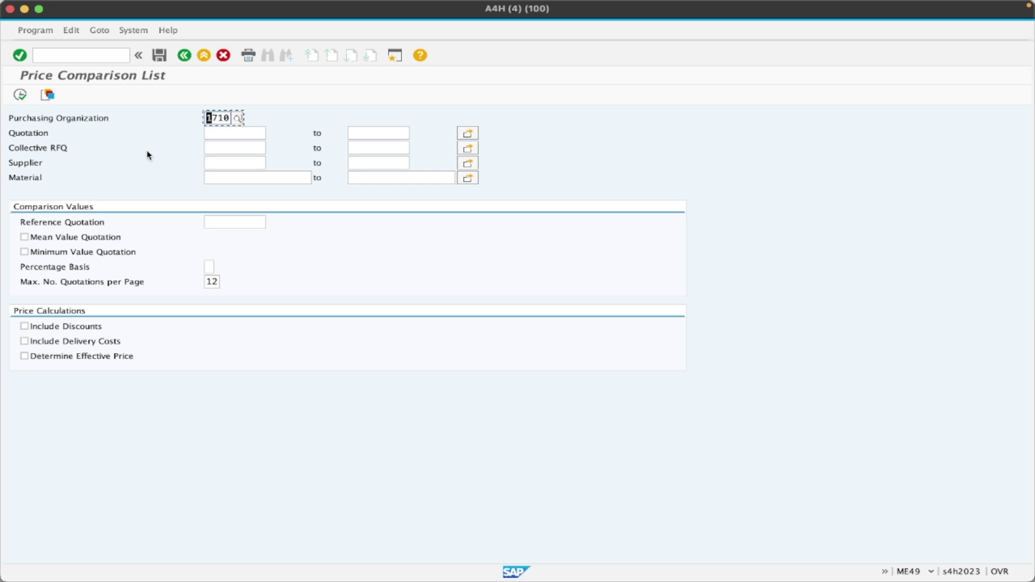
Step: Look up requests for quotation by RFQ date and choose Domestic US Supplier 1's quotation as the start of the quotation range
left_click(231, 137)
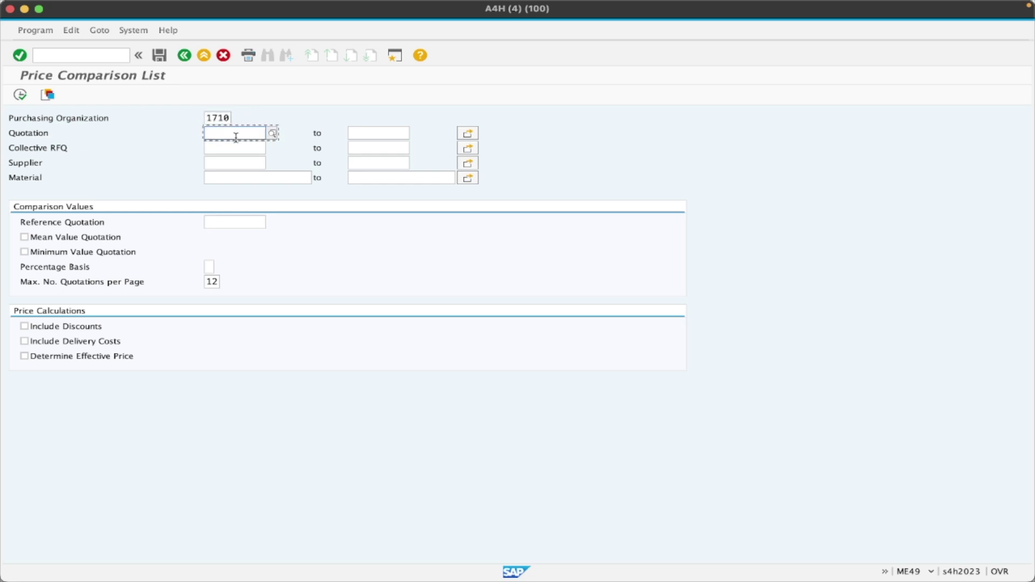
left_click(273, 135)
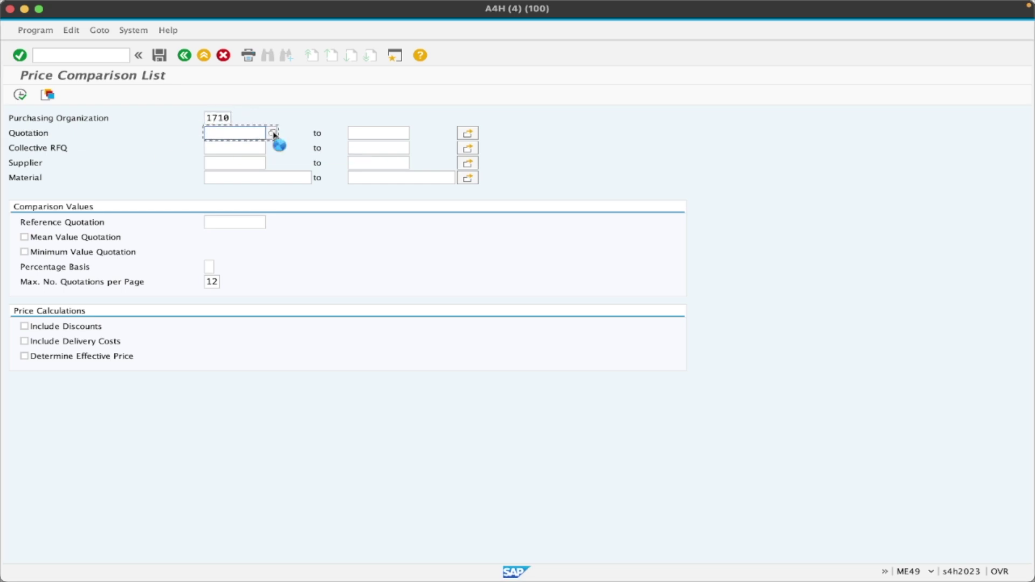
key("Return")
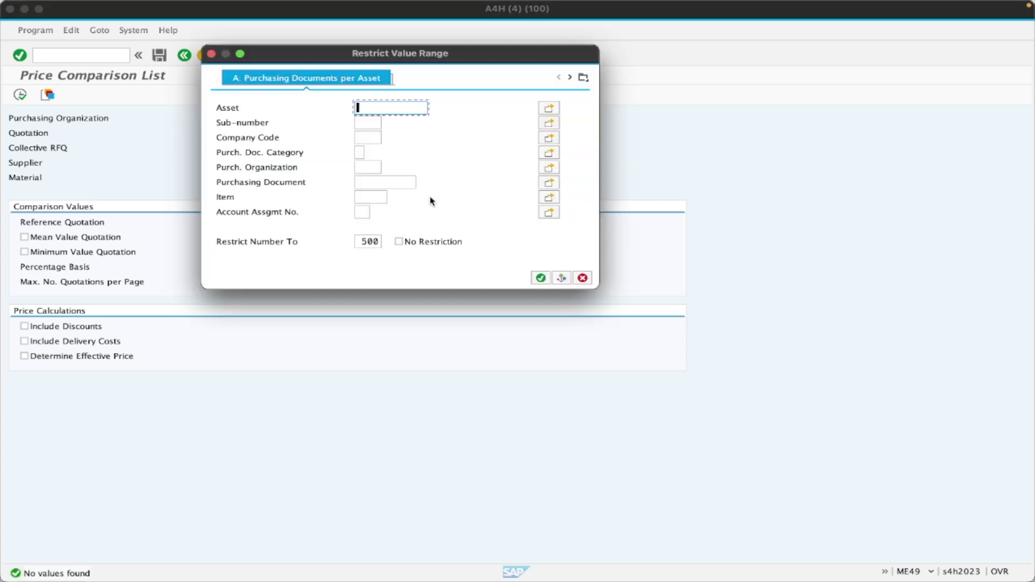
left_click(583, 77)
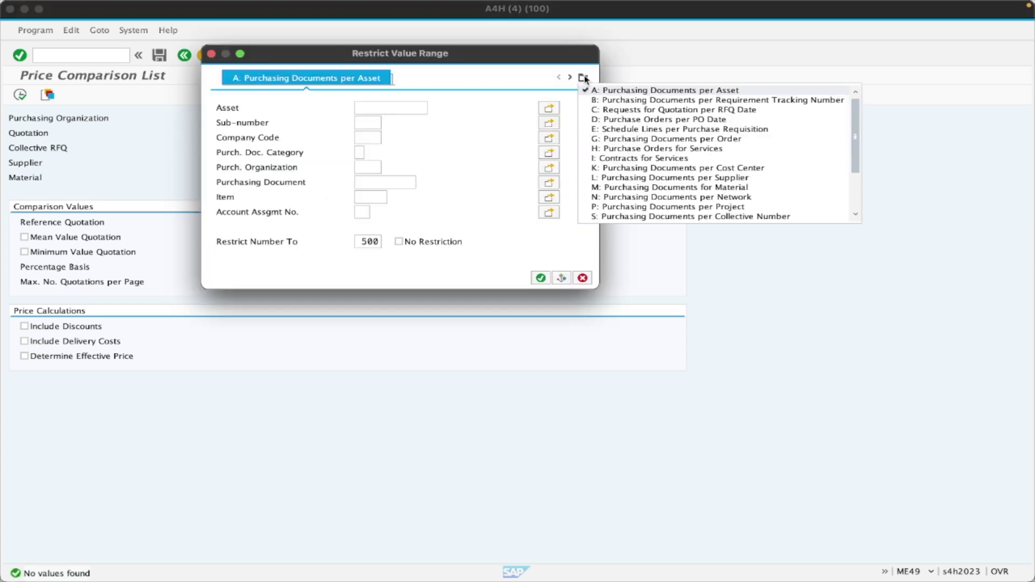
left_click(626, 109)
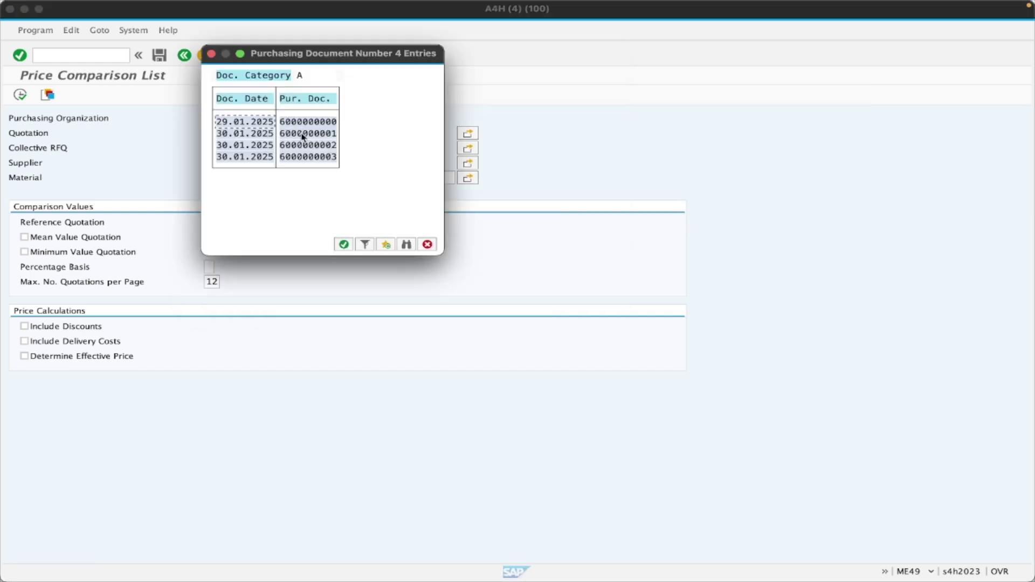
left_click(301, 134)
double_click(301, 134)
key("ctrl+c")
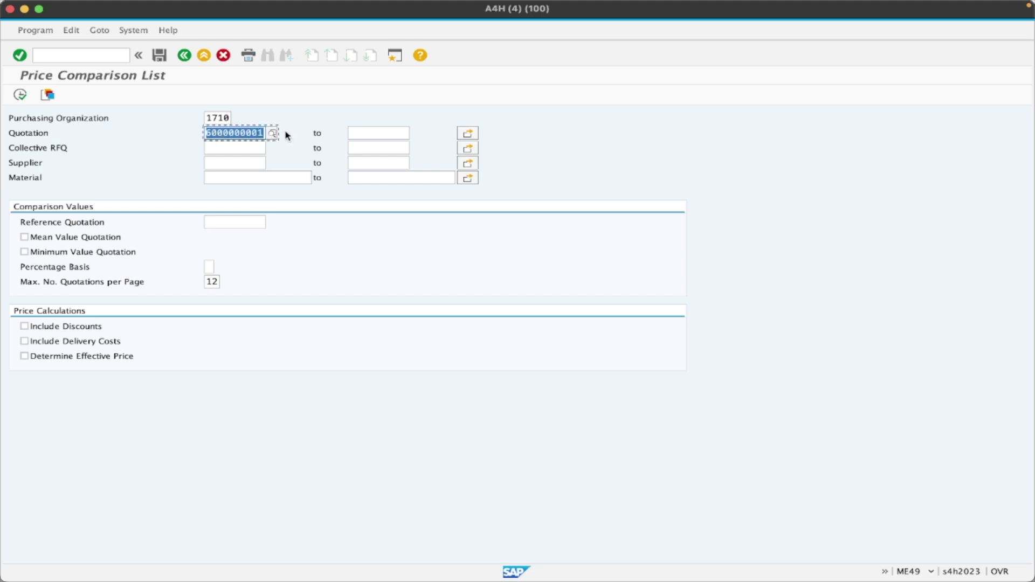
Step: Set Domestic US Supplier 3's quotation as the end of the quotation range and run the price comparison
left_click(360, 133)
key("ctrl+v")
key("BackSpace")
type("3")
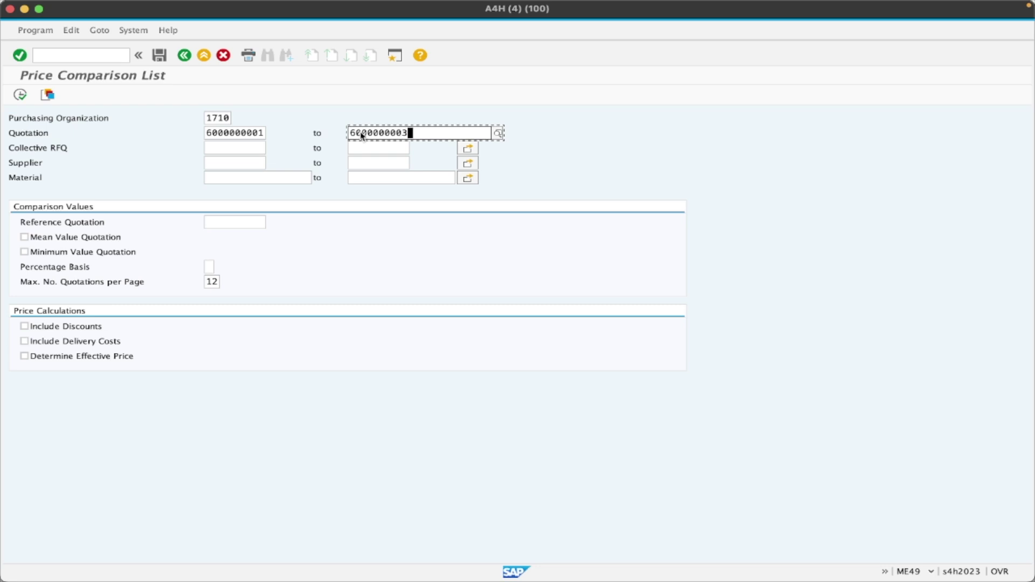
left_click(414, 108)
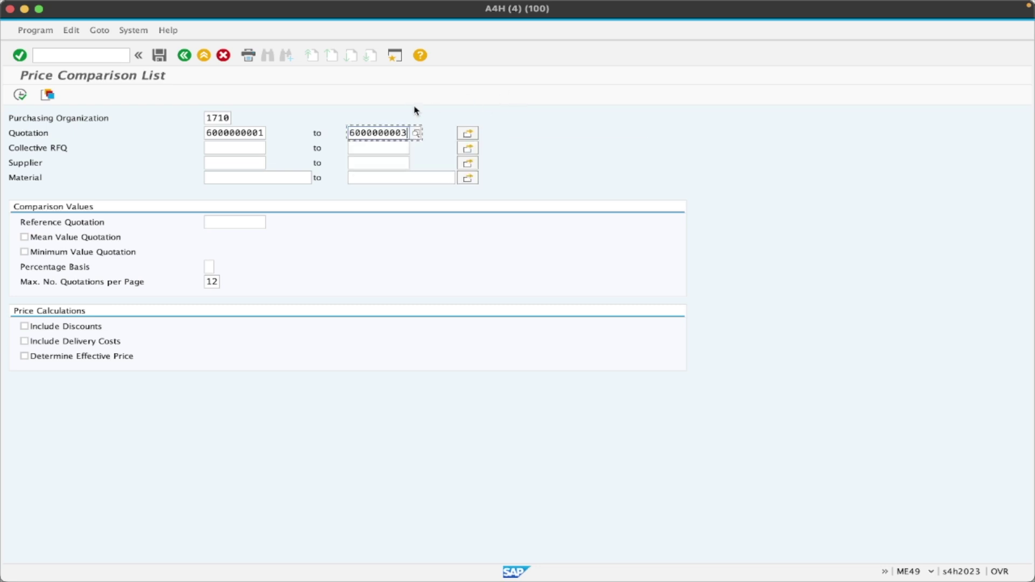
left_click(16, 100)
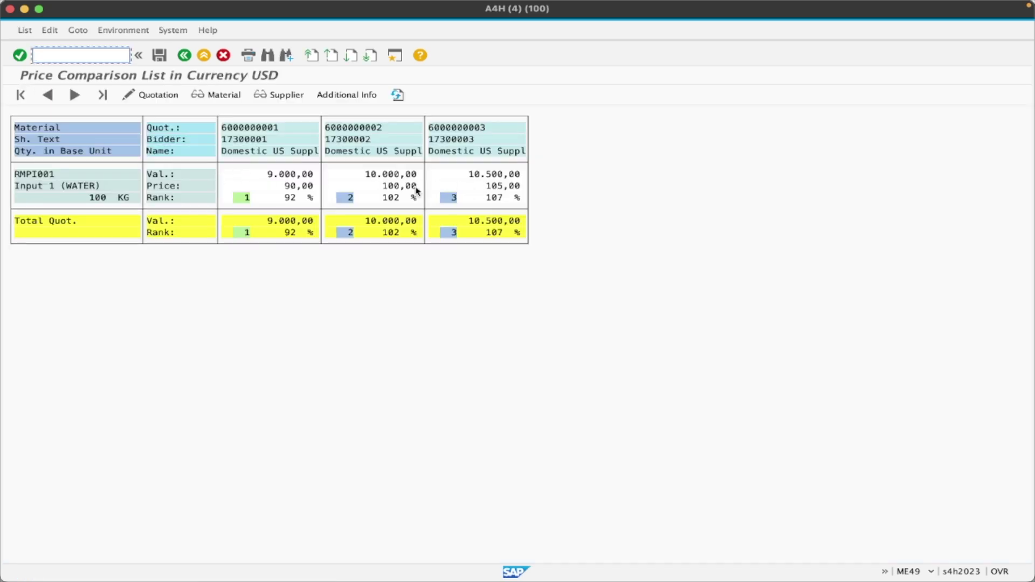
Step: Return to the price comparison selection and enter RFQ101 as the collective RFQ
left_click(184, 55)
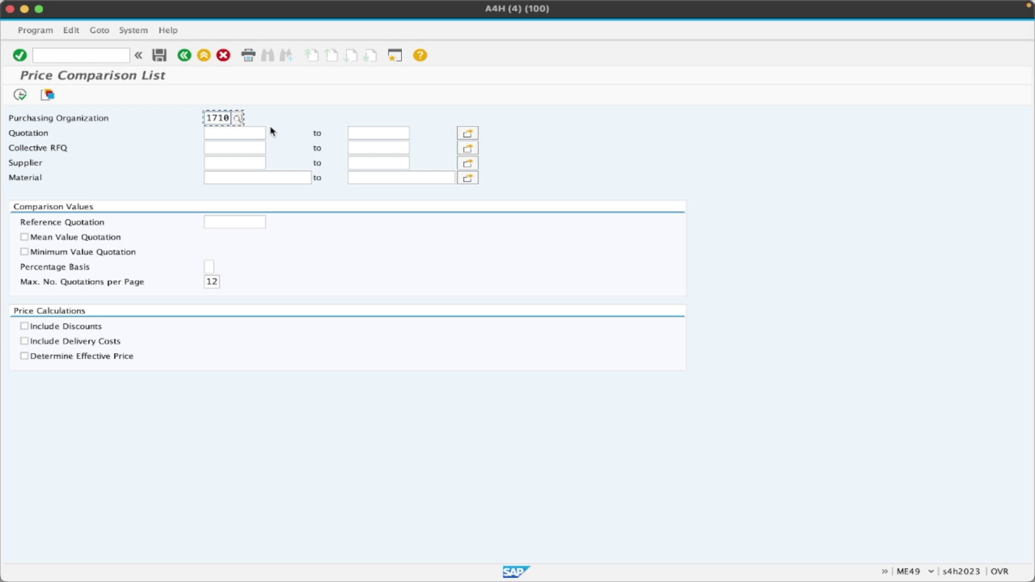
left_click(237, 147)
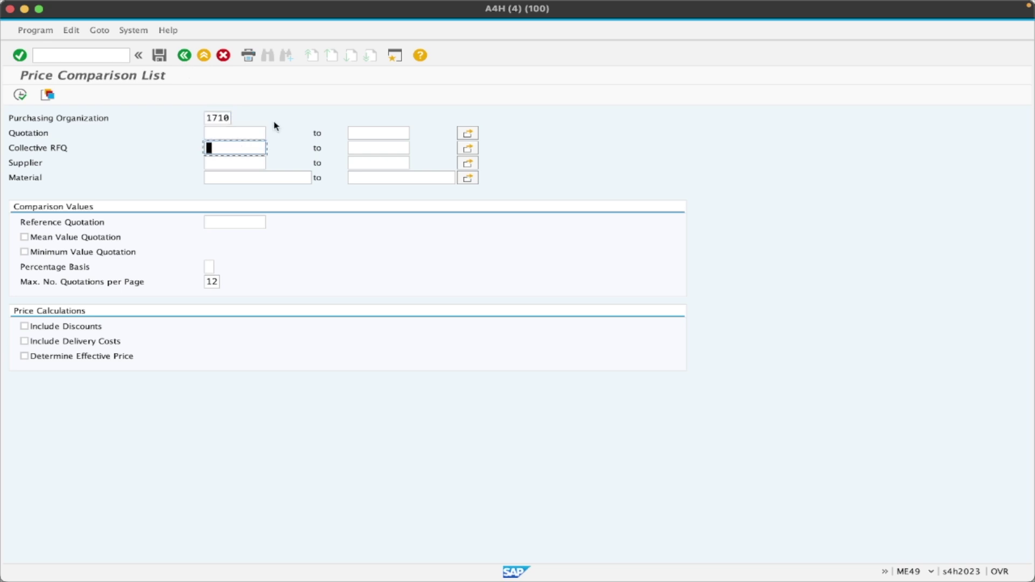
type("RFQ101")
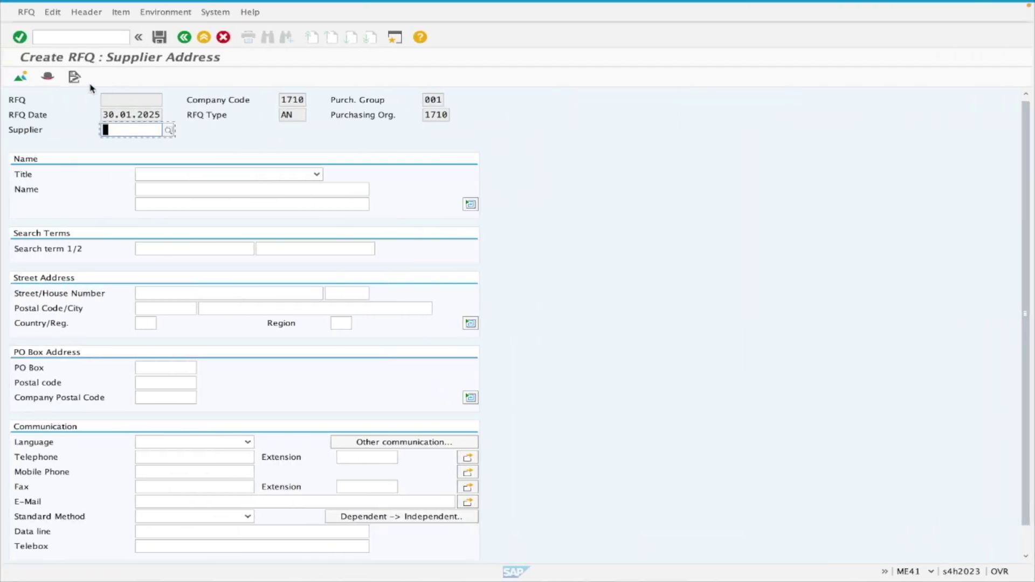
Step: In the other session, open Domestic US Supplier 3's quotation in ME47 and check the collective number in its header data
left_click(184, 37)
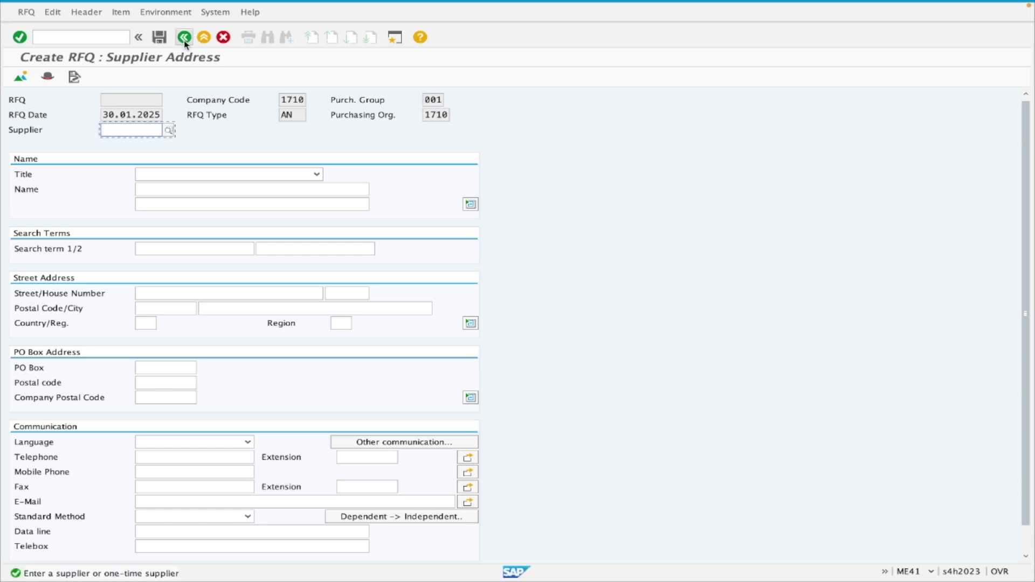
left_click(204, 38)
type("me47")
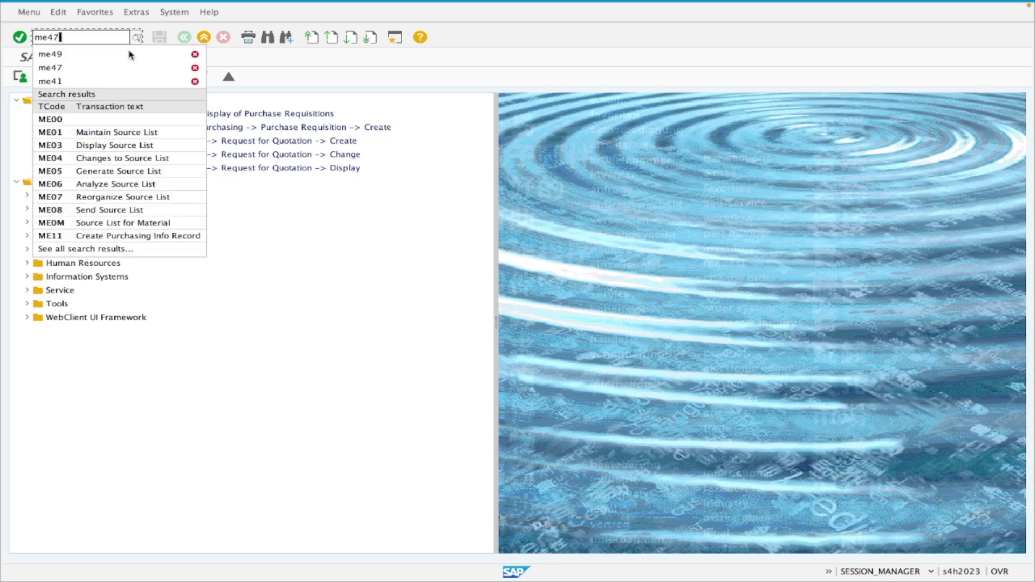
key("Return")
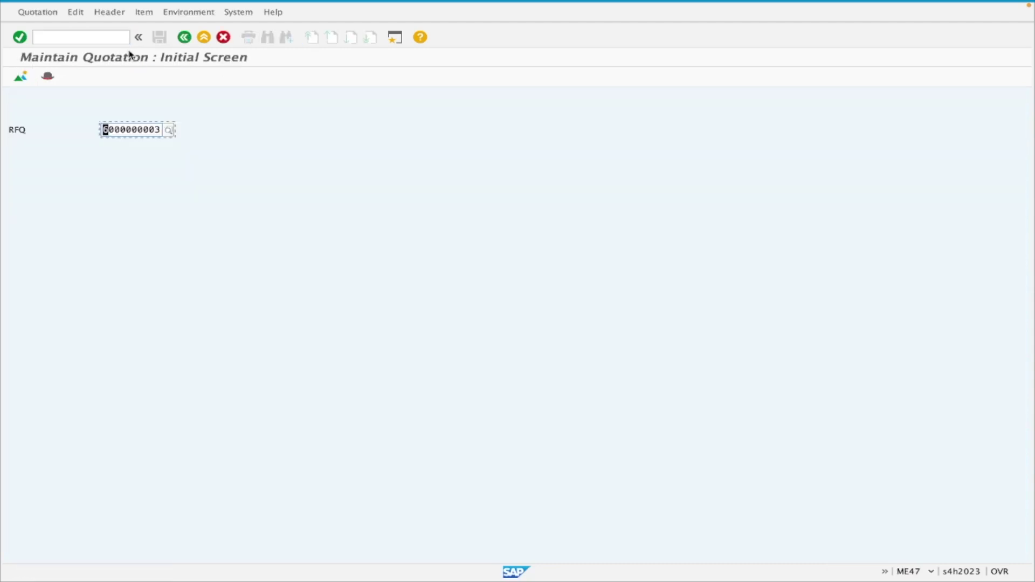
key("Return")
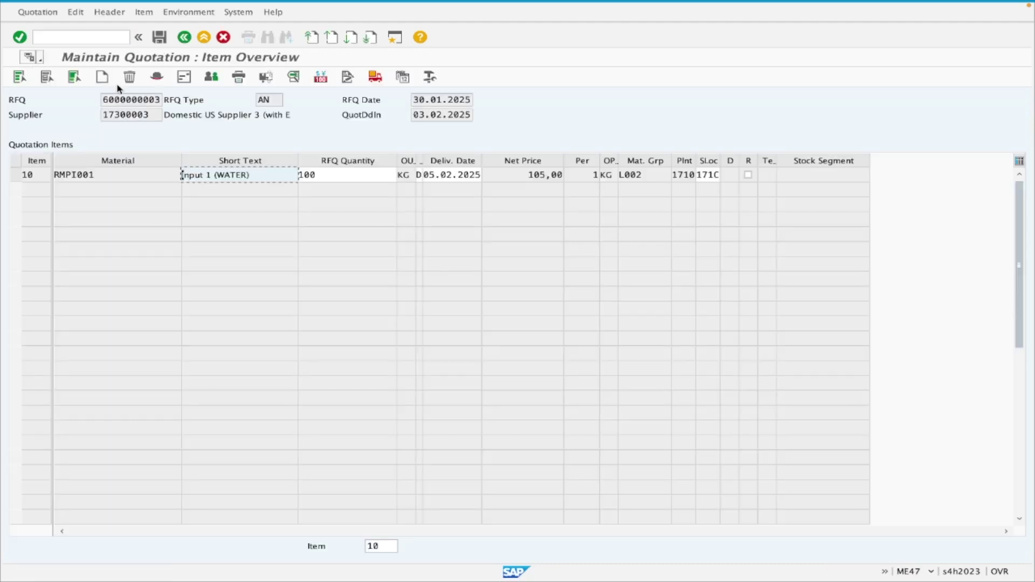
left_click(157, 75)
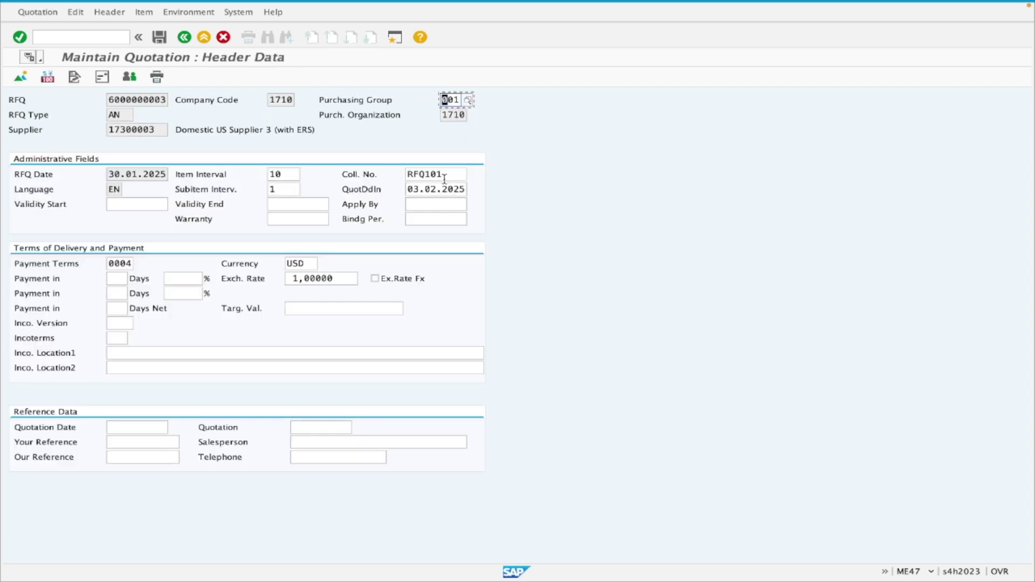
left_click(182, 38)
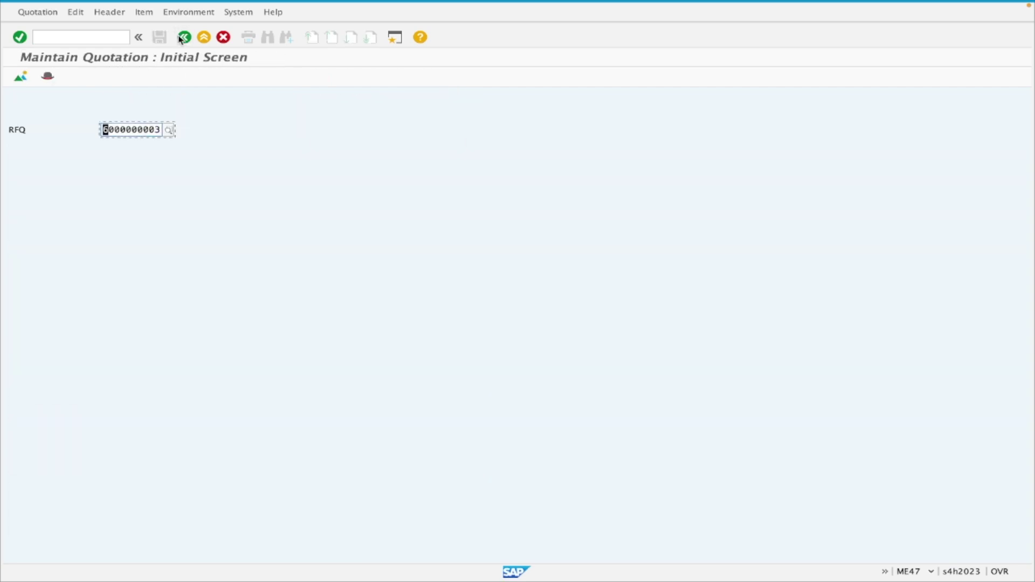
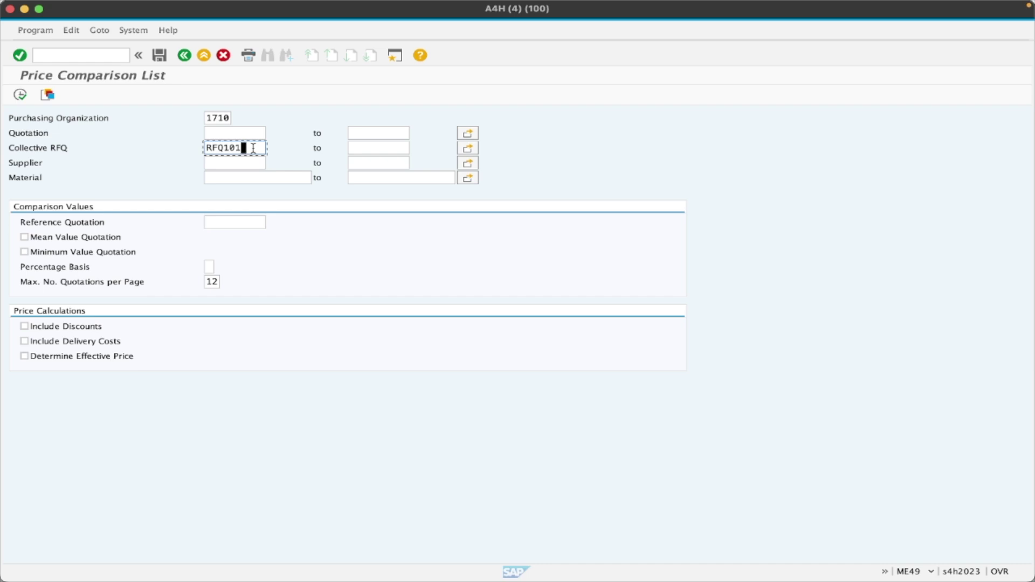
Step: Run the price comparison for the entered collective RFQ and return to the selection screen
left_click(20, 94)
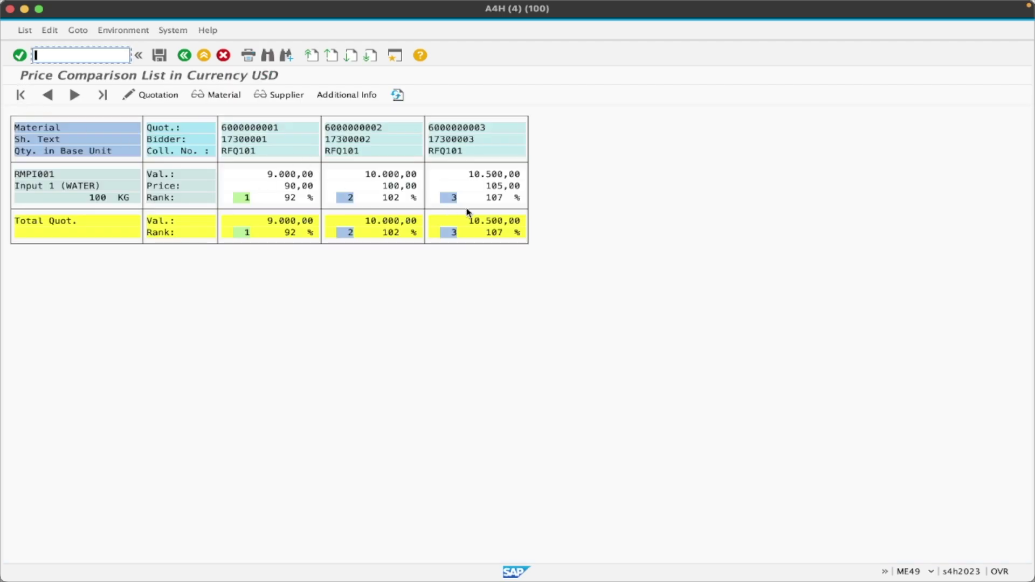
left_click(187, 58)
left_click(239, 163)
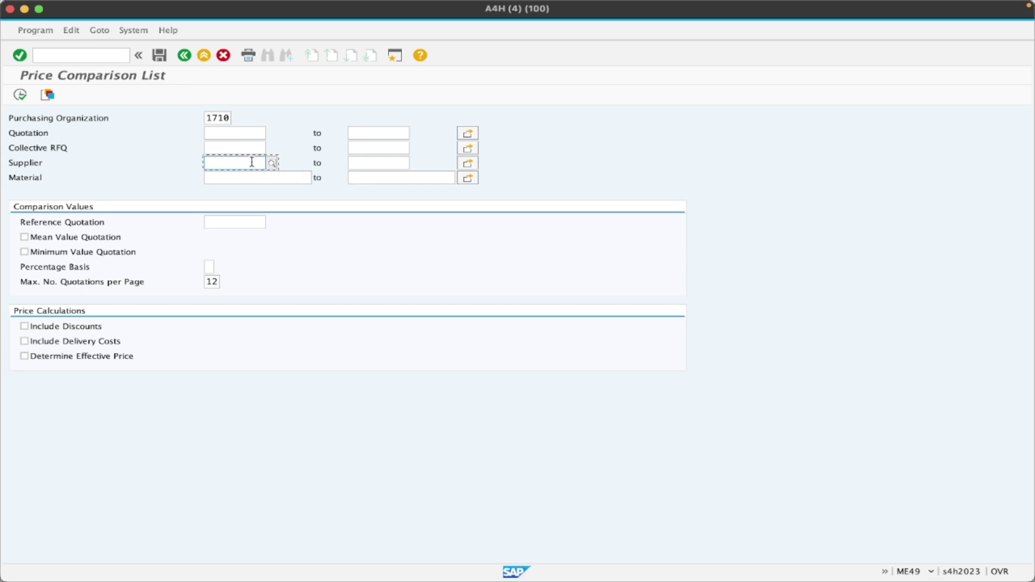
left_click(243, 177)
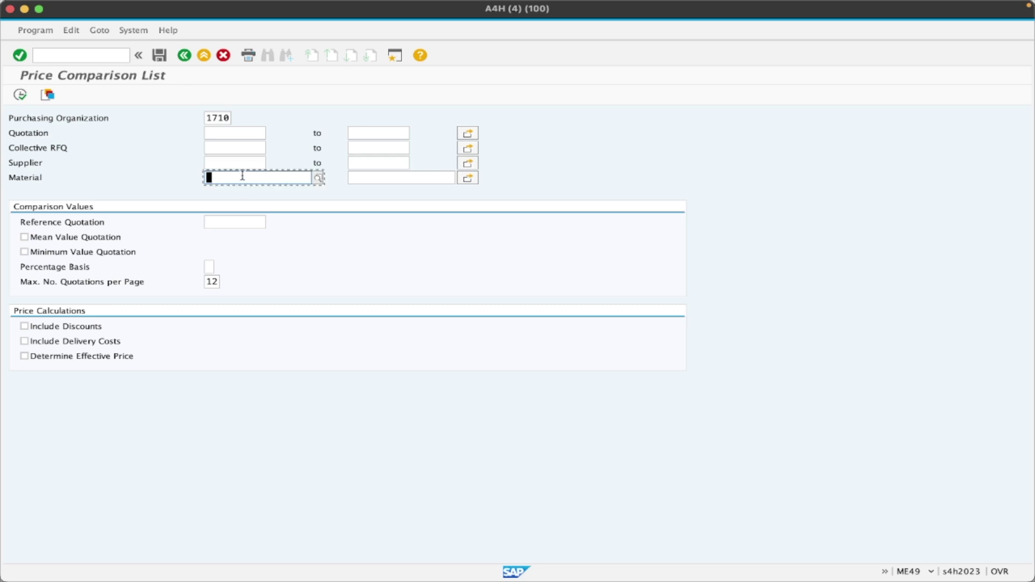
left_click(245, 164)
left_click(245, 178)
Step: Enter RFQ101 as the collective RFQ again and run the price comparison
left_click(238, 150)
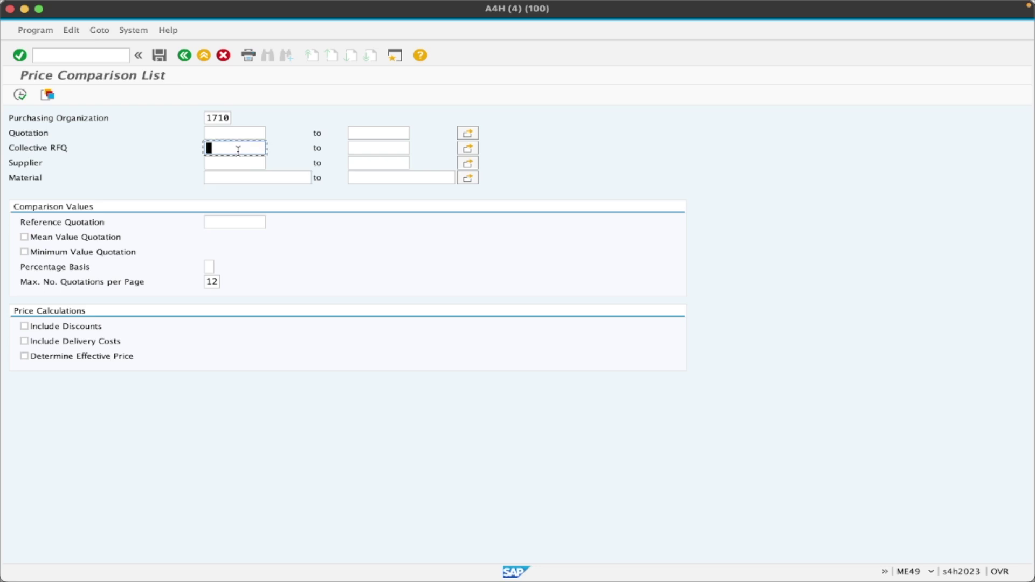
left_click(238, 150)
key("Return")
left_click(21, 97)
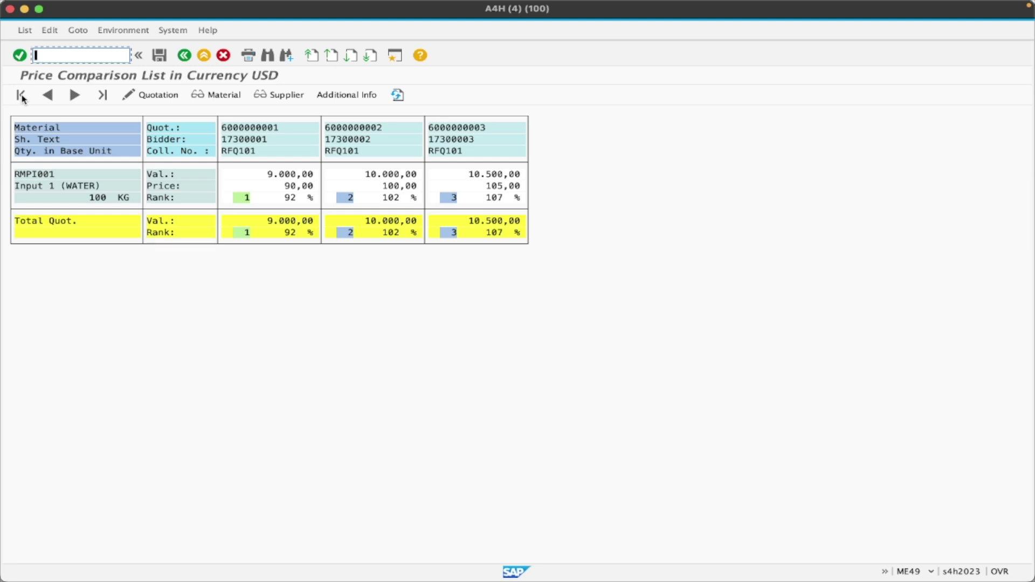
Step: Examine the material, quantity, quotation, bidder, collective number, value and rank entries in the price comparison list
left_click(34, 131)
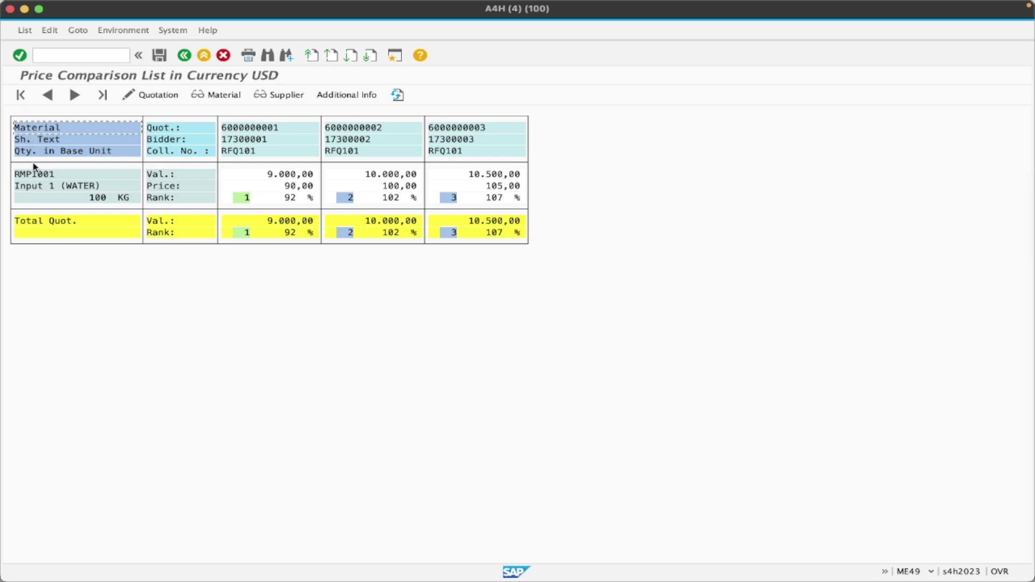
left_click(49, 141)
left_click(50, 187)
left_click(98, 198)
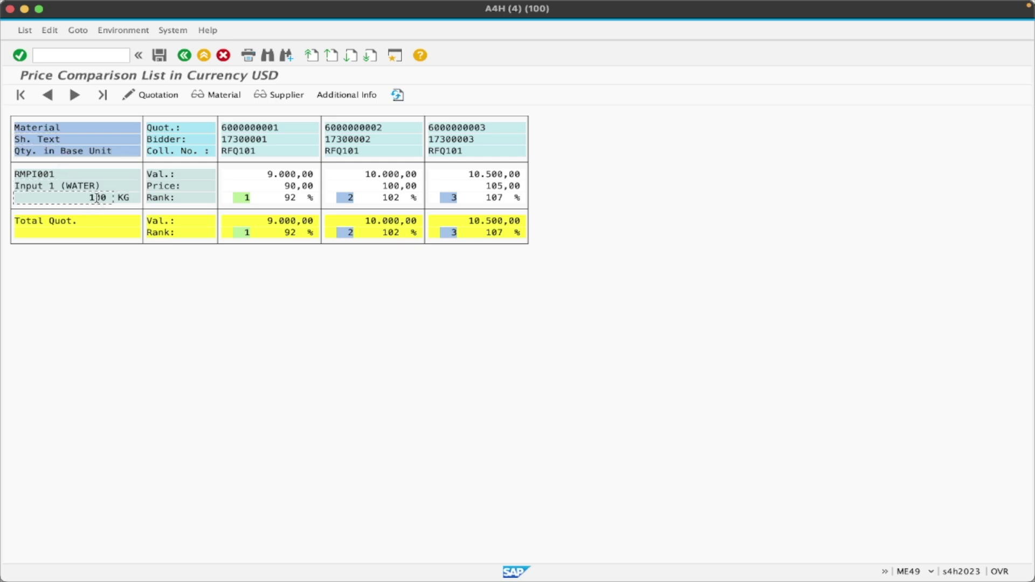
left_click(165, 139)
left_click(302, 129)
left_click(405, 131)
left_click(457, 129)
left_click(362, 140)
left_click(431, 143)
left_click(440, 150)
left_click(178, 174)
left_click(286, 176)
left_click(497, 175)
left_click(243, 197)
Step: Return to the price comparison selection and set the percentage basis to "Minimum value equals 100%"
left_click(185, 55)
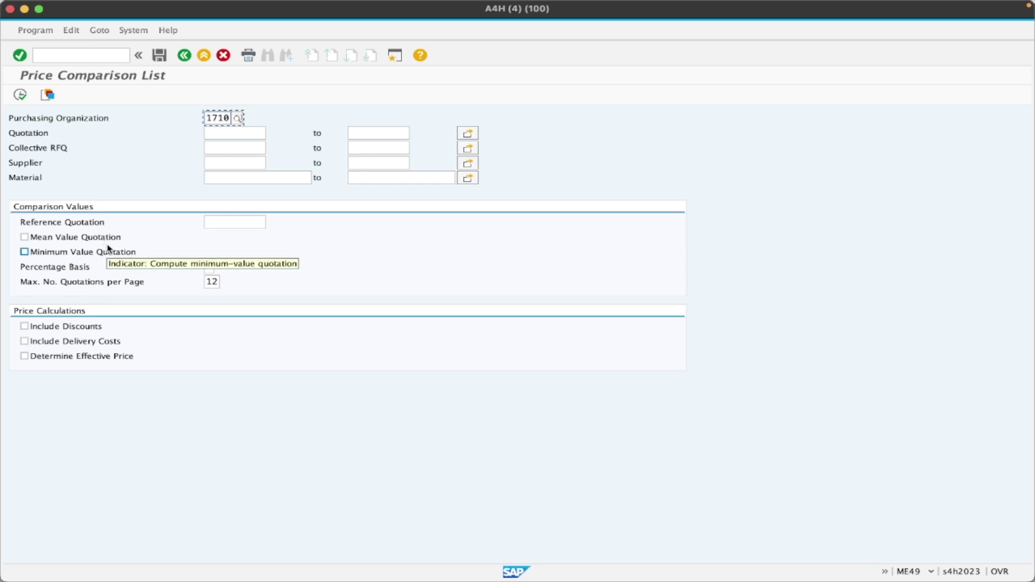
left_click(208, 266)
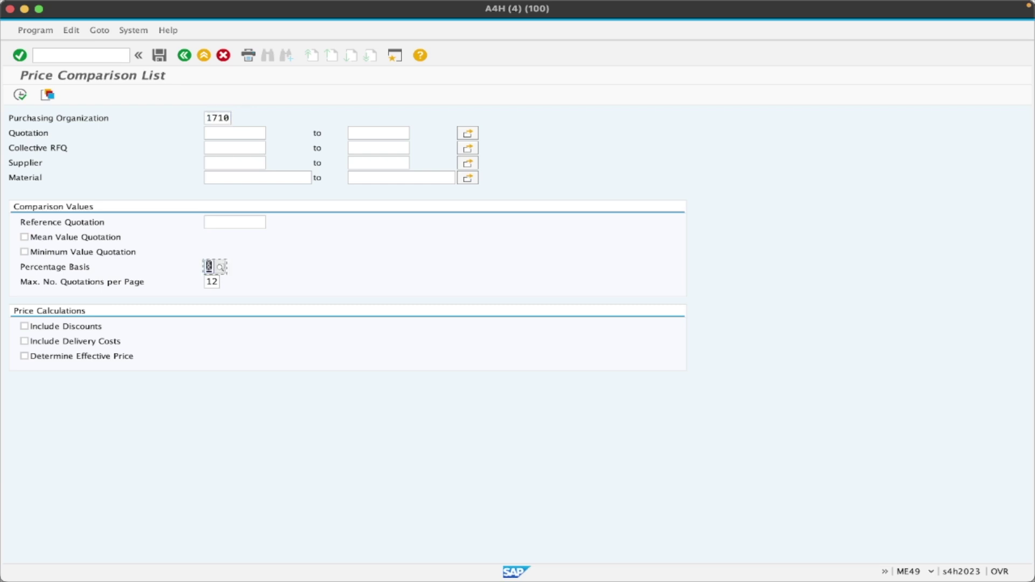
left_click(221, 266)
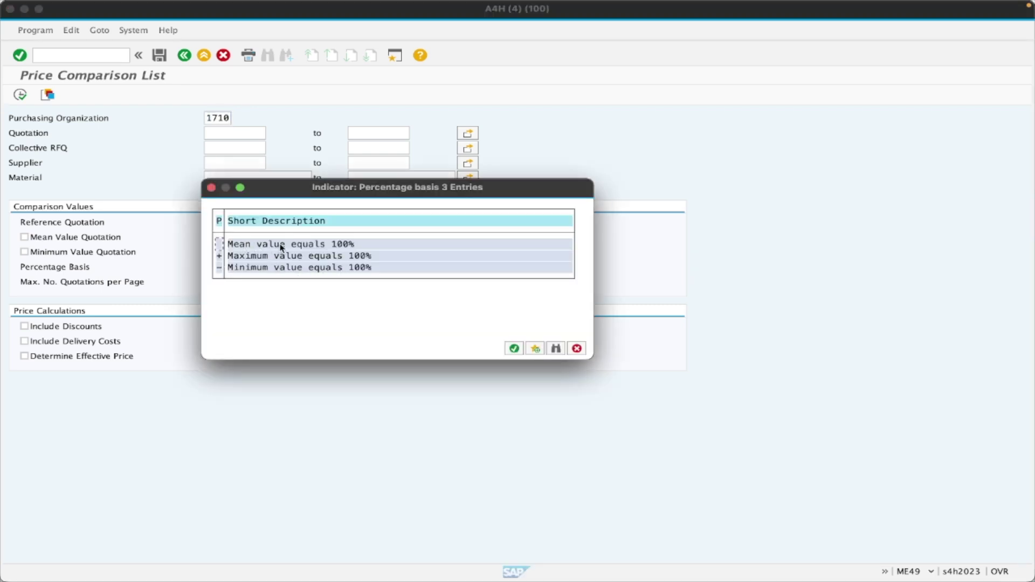
left_click(253, 266)
double_click(254, 266)
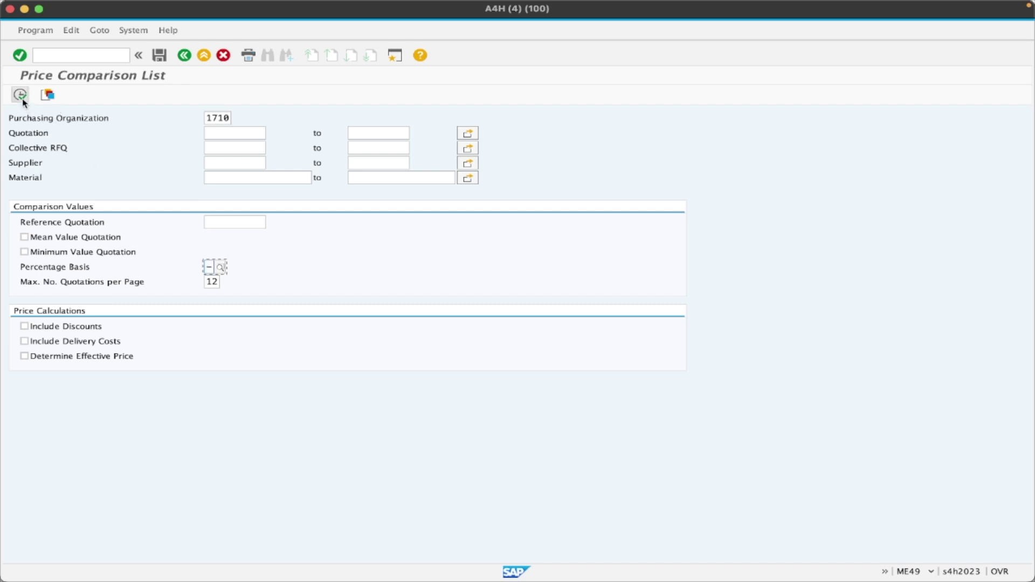
Step: Enter RFQ101 as the collective RFQ, run the price comparison and review each bidder's rank percentage
left_click(213, 146)
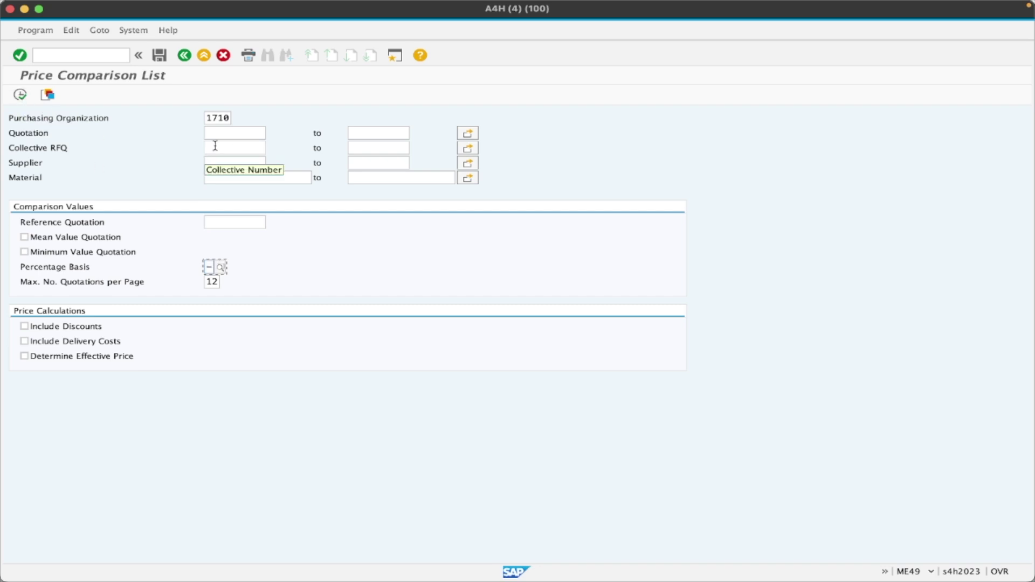
left_click(222, 162)
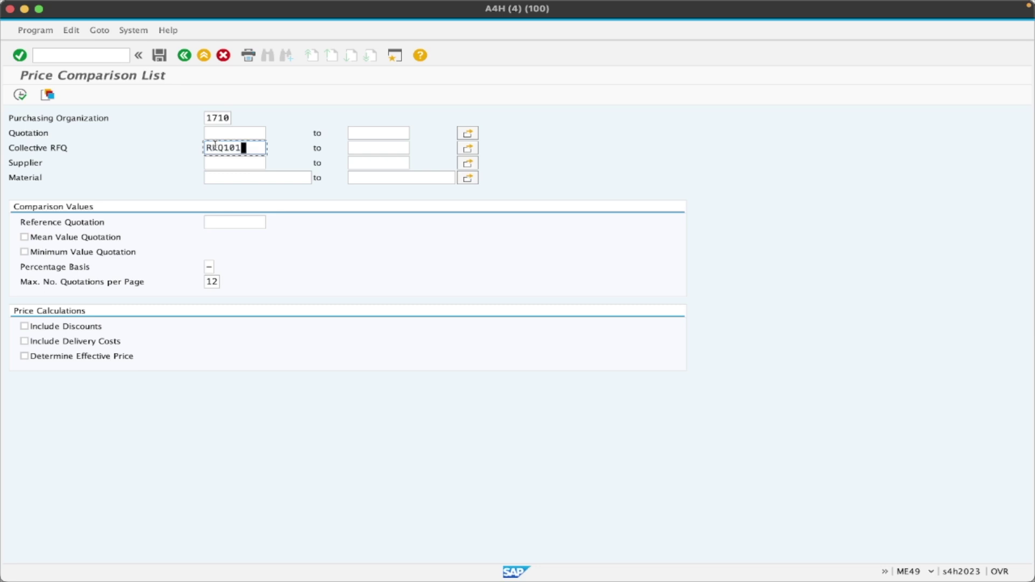
left_click(20, 95)
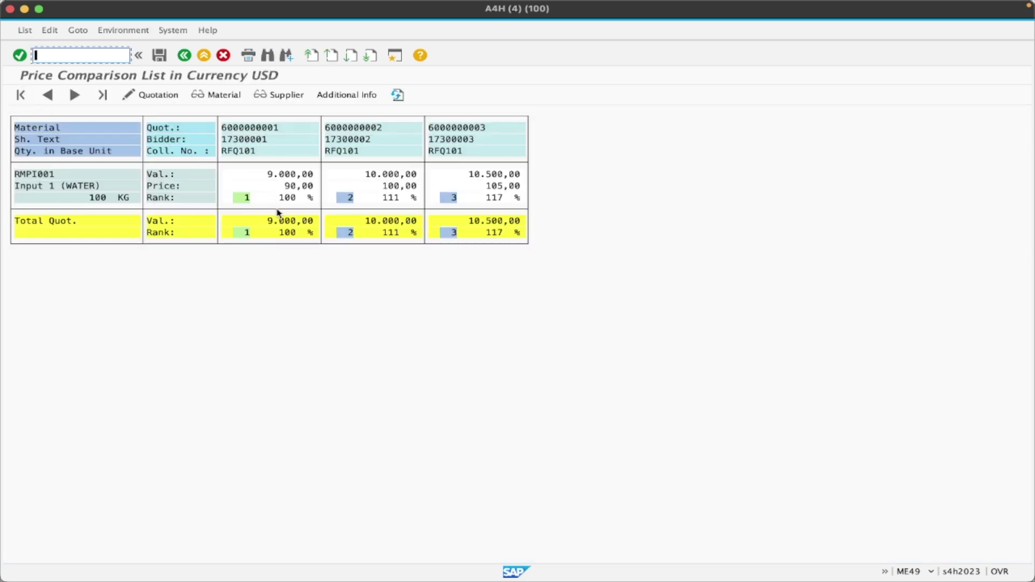
left_click(286, 233)
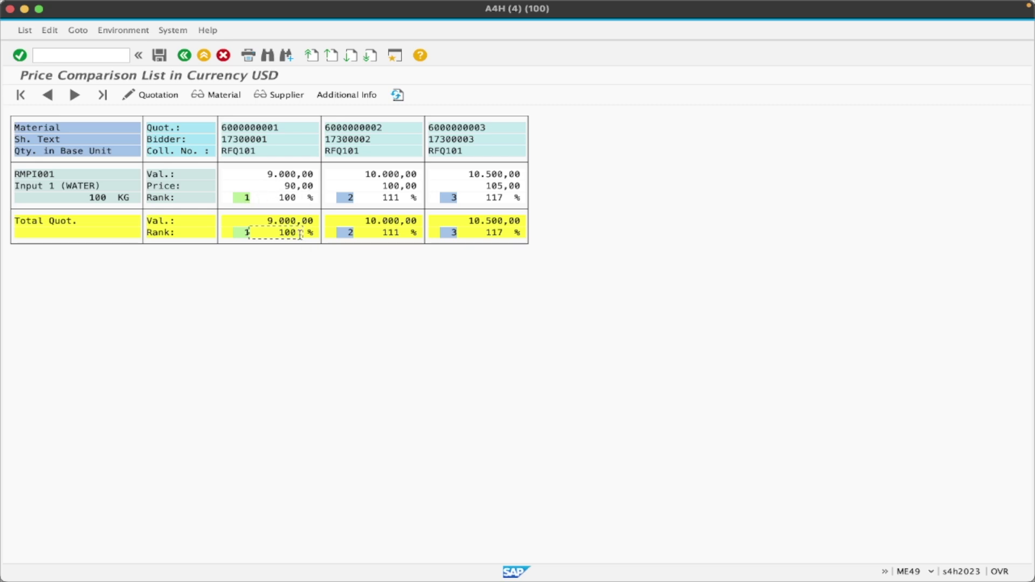
left_click(396, 233)
left_click(492, 236)
Step: Return to the selection screen and set the percentage basis to "Maximum value equals 100%"
left_click(184, 55)
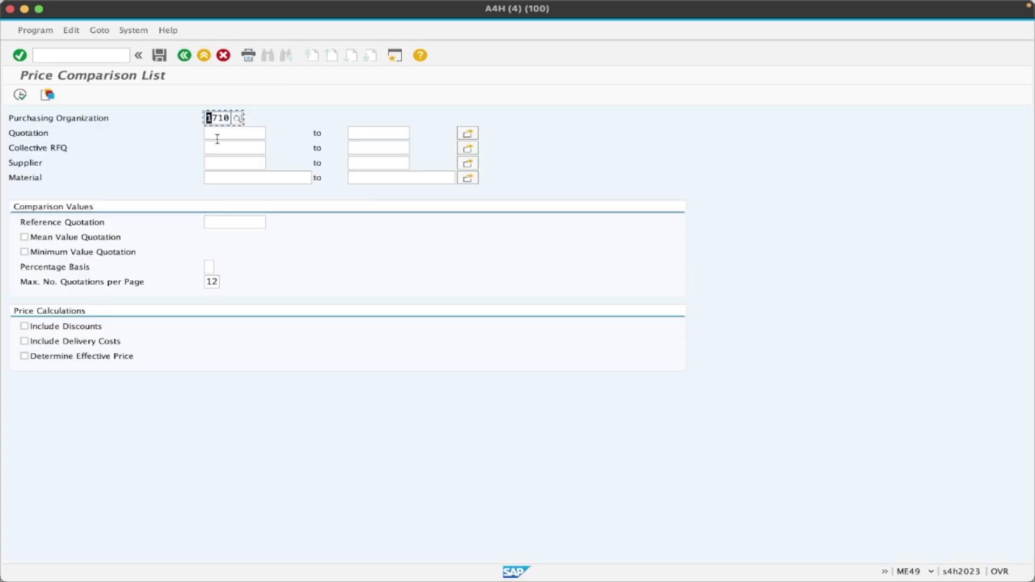
left_click(211, 266)
left_click(227, 269)
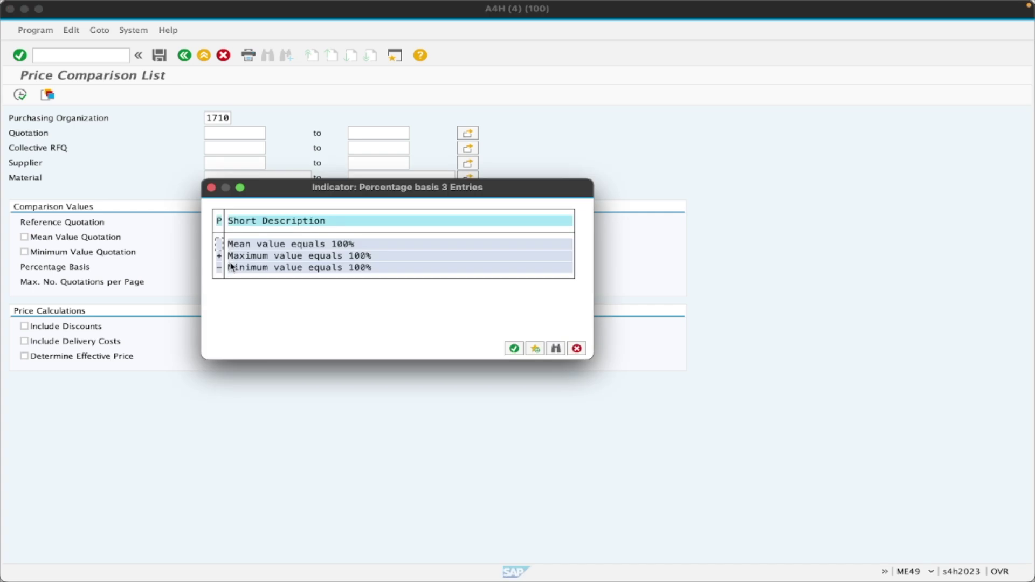
double_click(272, 248)
left_click(210, 265)
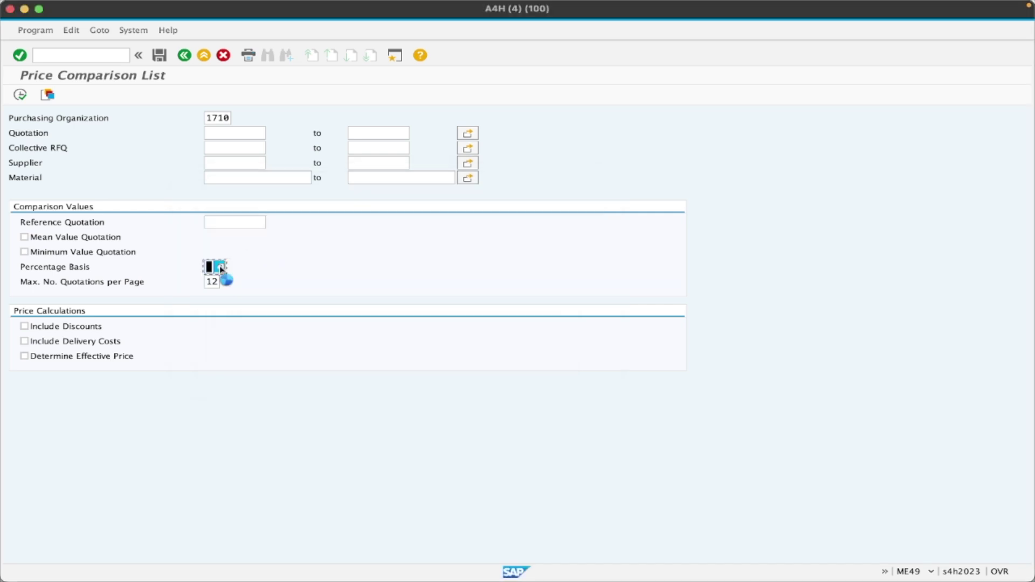
left_click(221, 269)
double_click(264, 256)
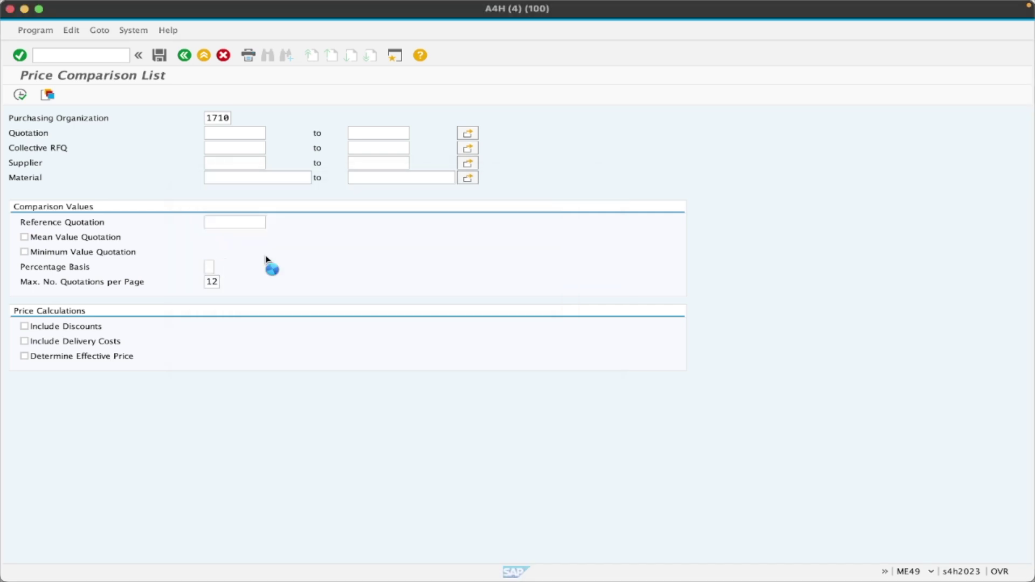
Step: Run the comparison for collective RFQ RFQ101 on the maximum-value basis and check the third and first bidders' figures
left_click(229, 155)
type("RFQ101")
left_click(20, 95)
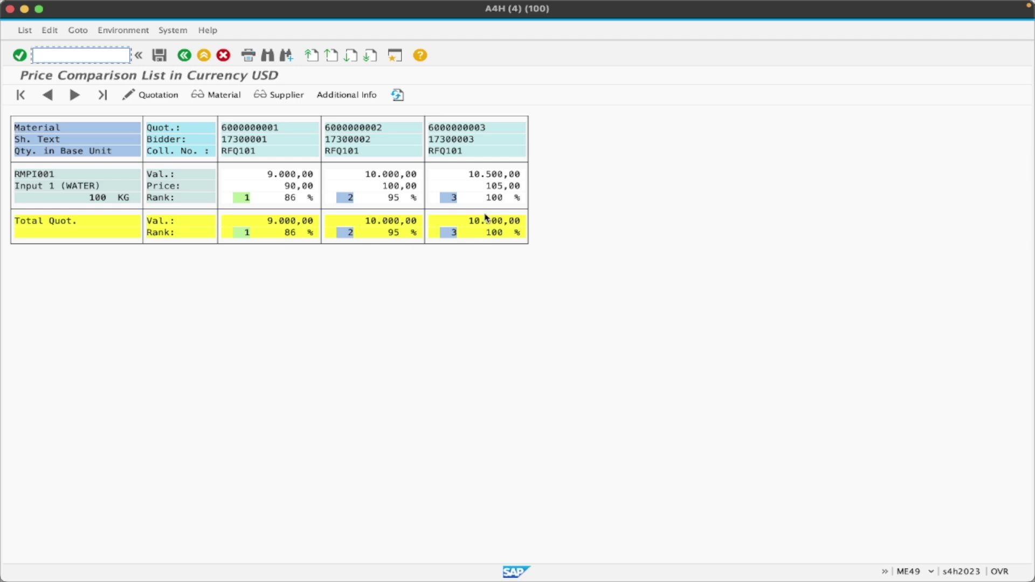
left_click(500, 200)
left_click(290, 198)
left_click(287, 186)
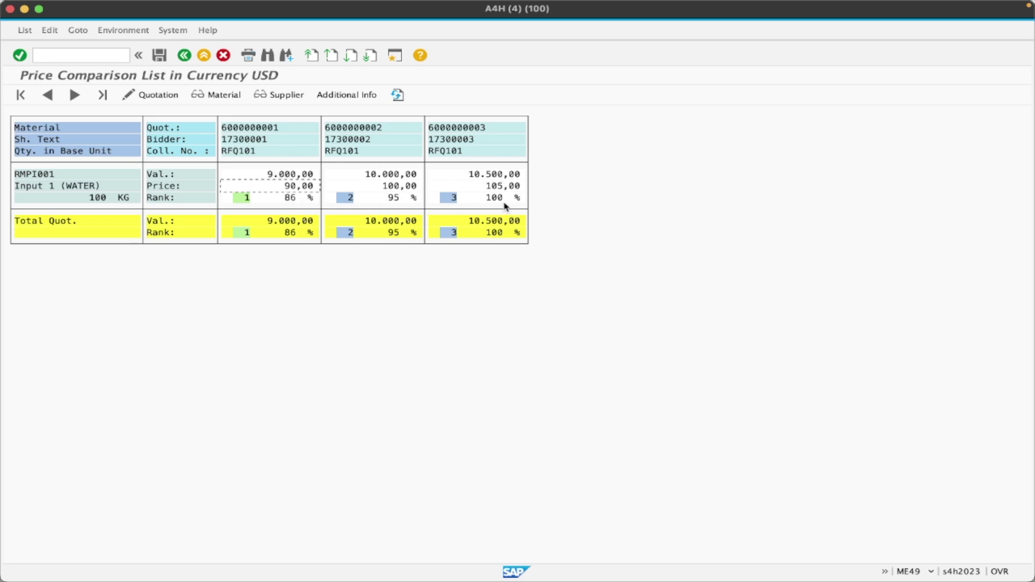
Step: Open the first and third bidders' quotation items from the comparison list to check their delivery dates, returning to the list each time
left_click(302, 172)
double_click(294, 180)
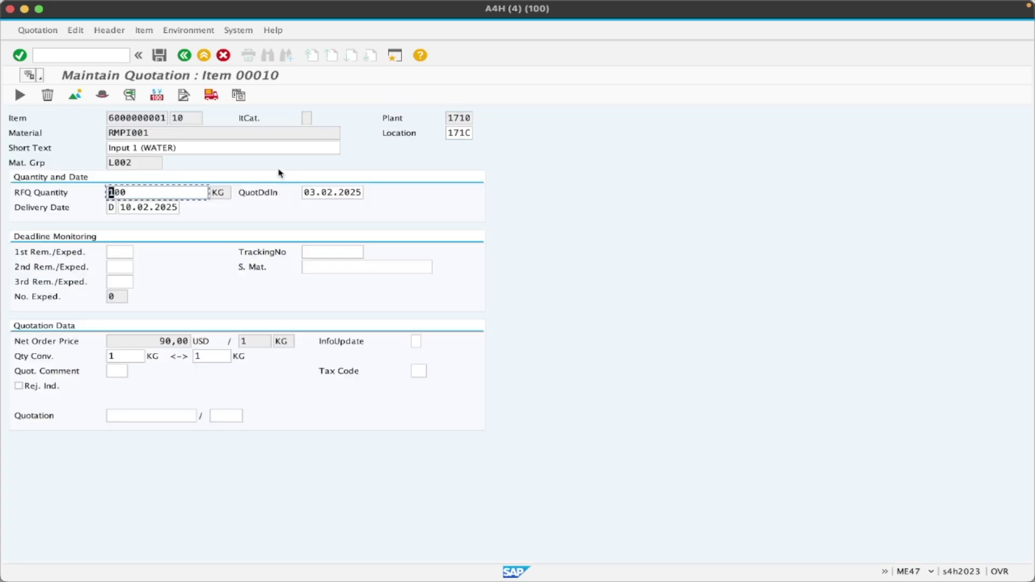
left_click(184, 55)
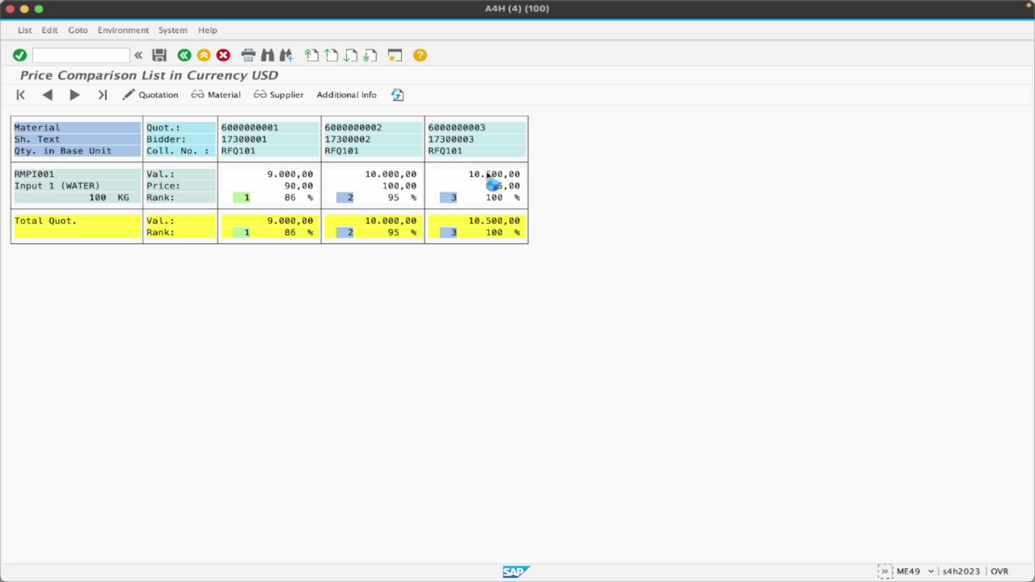
double_click(486, 175)
left_click(144, 207)
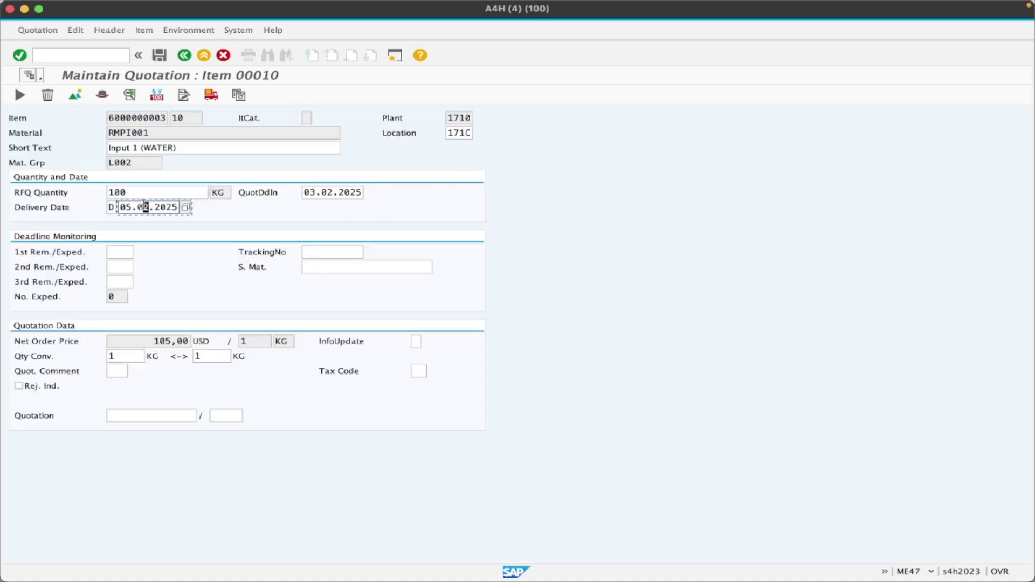
left_click(186, 56)
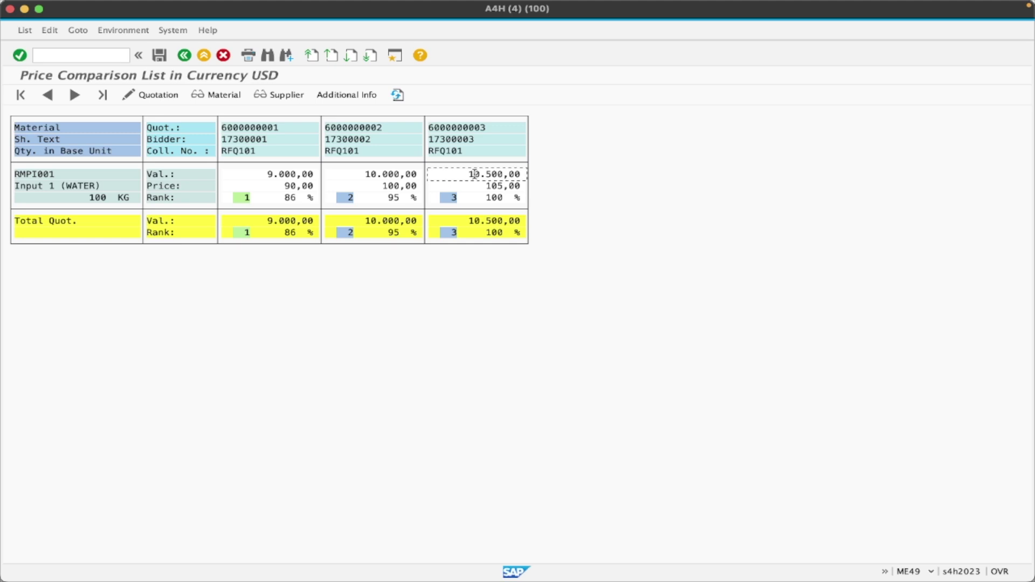
Step: Compare the first and third bidders' values, open the header data of Domestic US Supplier 1's quotation and return to the list
left_click(283, 175)
left_click(482, 175)
left_click(282, 173)
left_click_drag(266, 173, 315, 173)
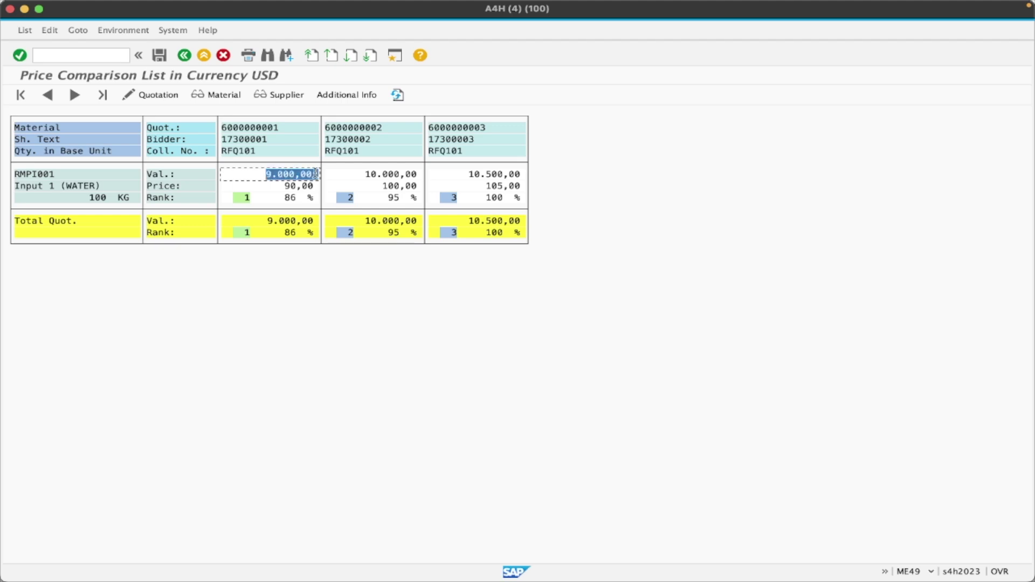
double_click(306, 173)
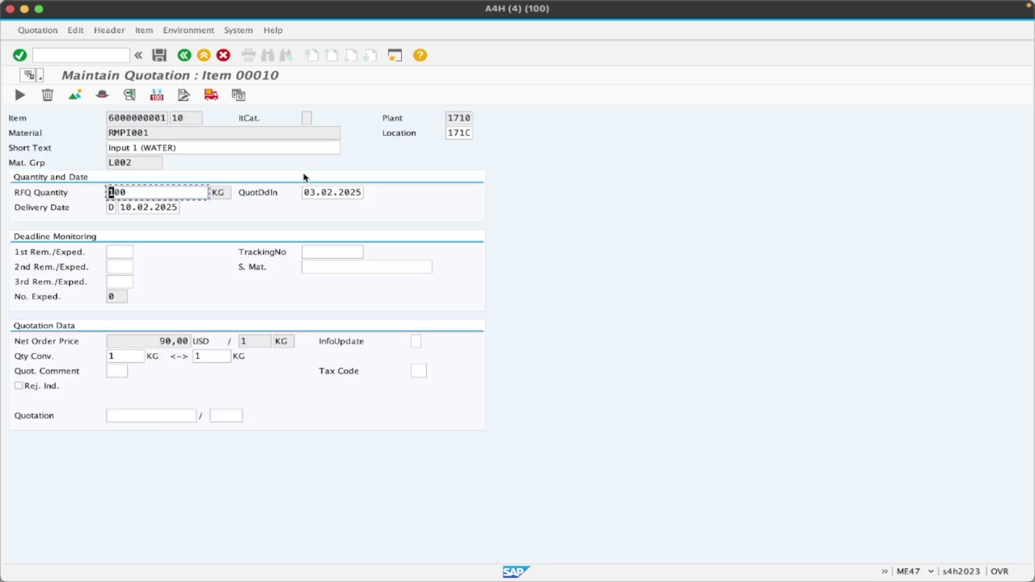
left_click(103, 96)
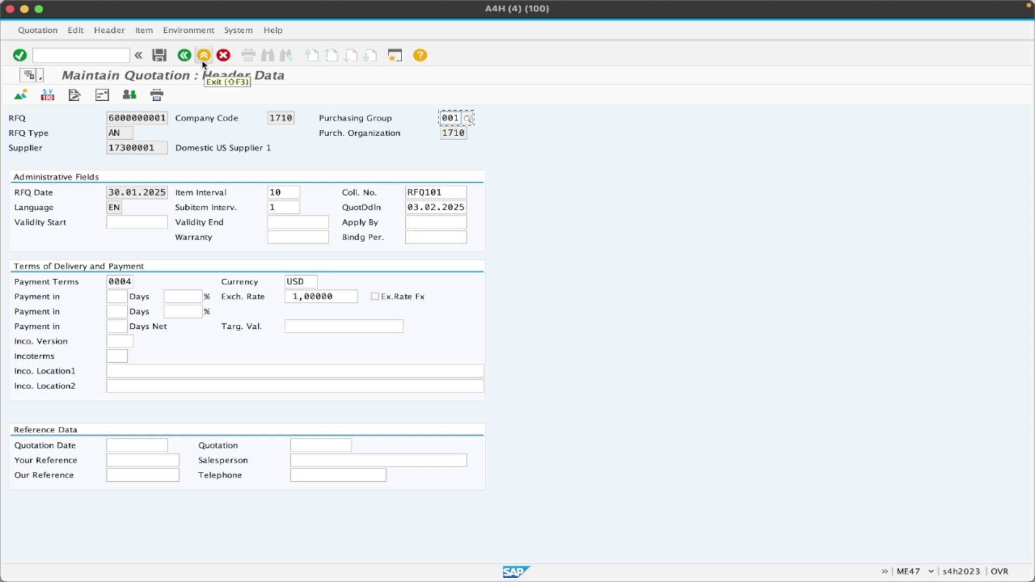
left_click(185, 55)
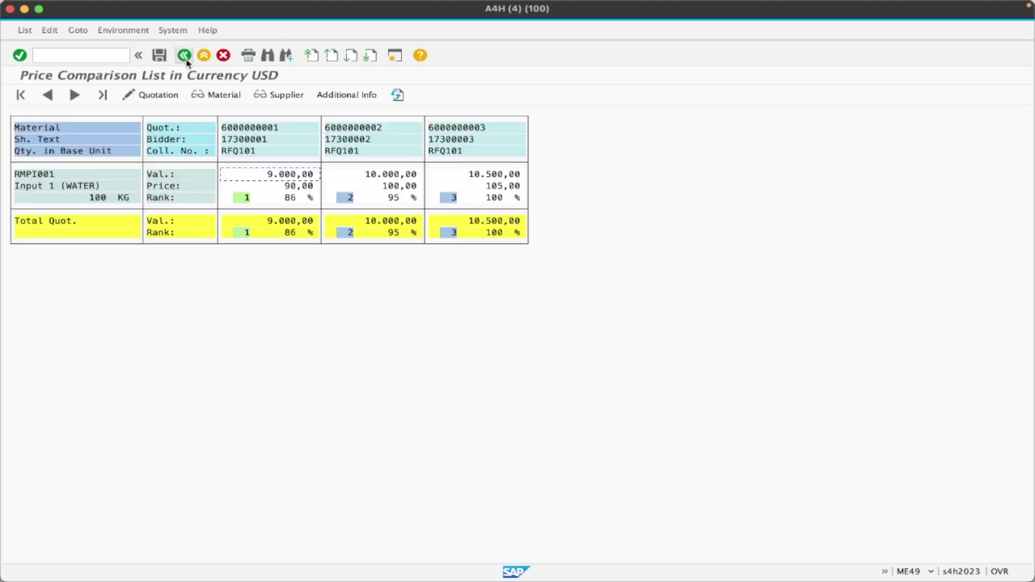
Step: Check the header data of Domestic US Supplier 3's quotation and return to the price comparison list
double_click(491, 180)
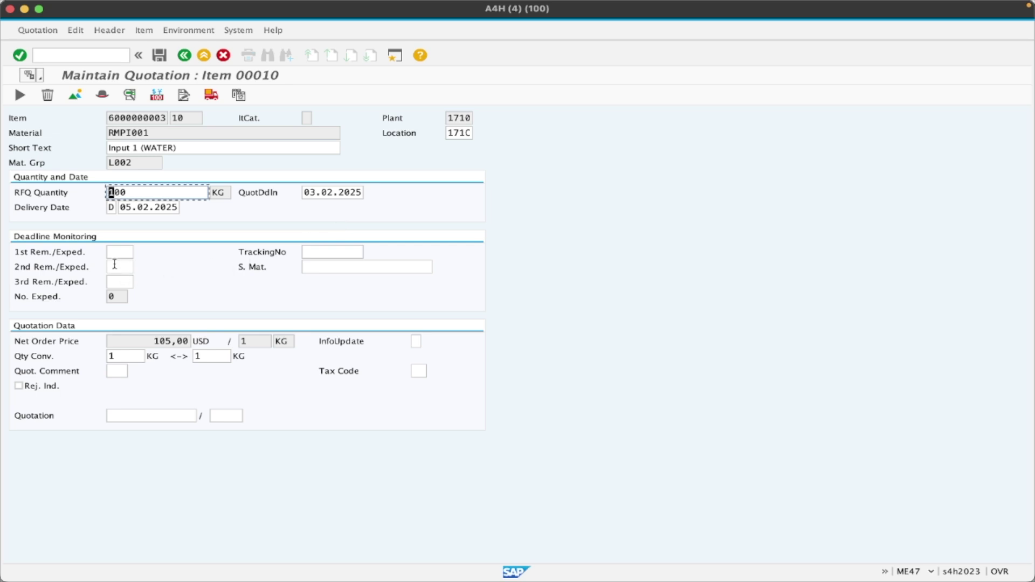
left_click(102, 95)
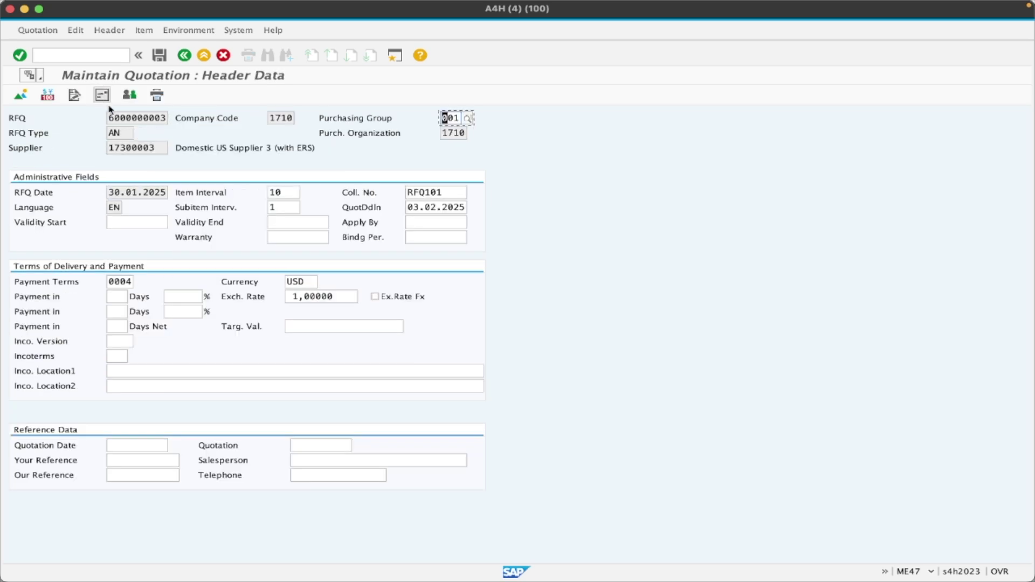
left_click(184, 55)
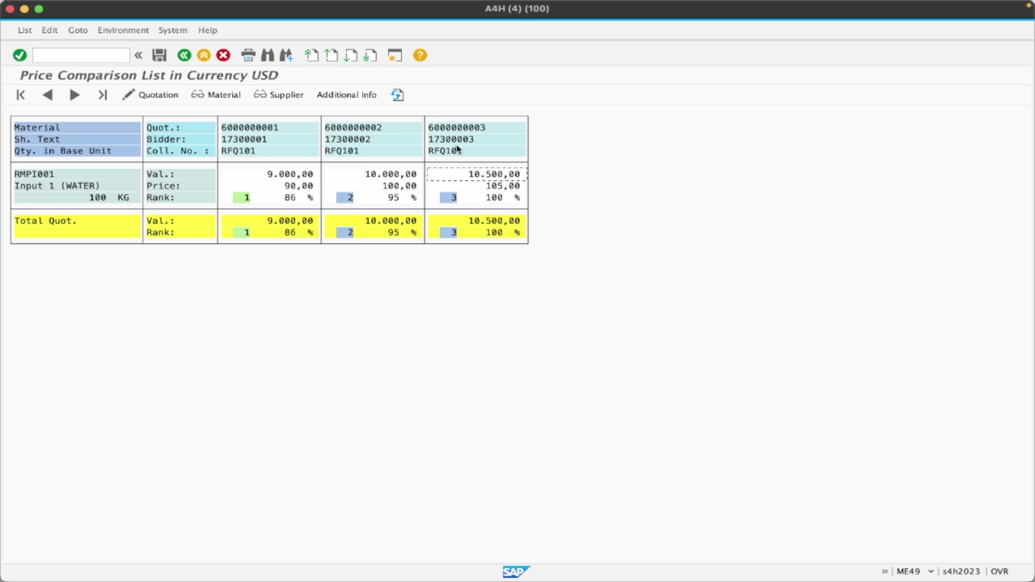
Step: Compare the third bidder's quotation value for RMPI001 with the first bidder's in the price comparison list
left_click_drag(473, 173, 523, 173)
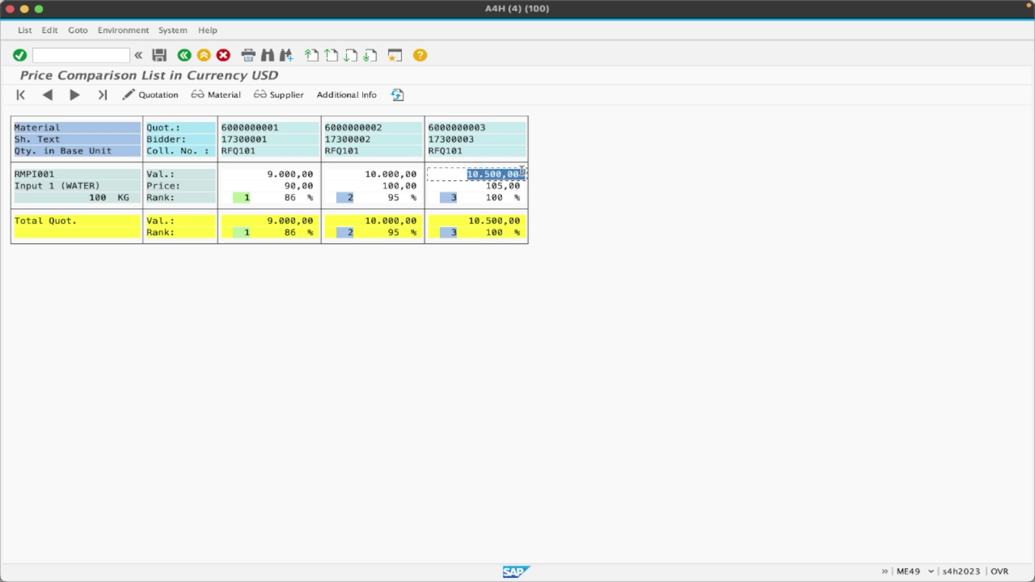
left_click(496, 174)
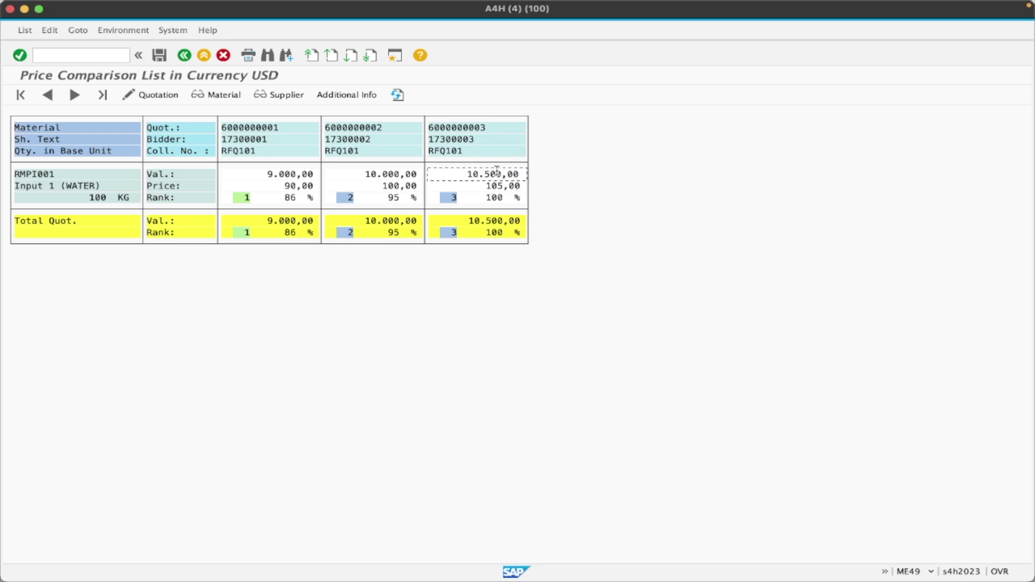
left_click(269, 174)
left_click_drag(270, 173, 328, 175)
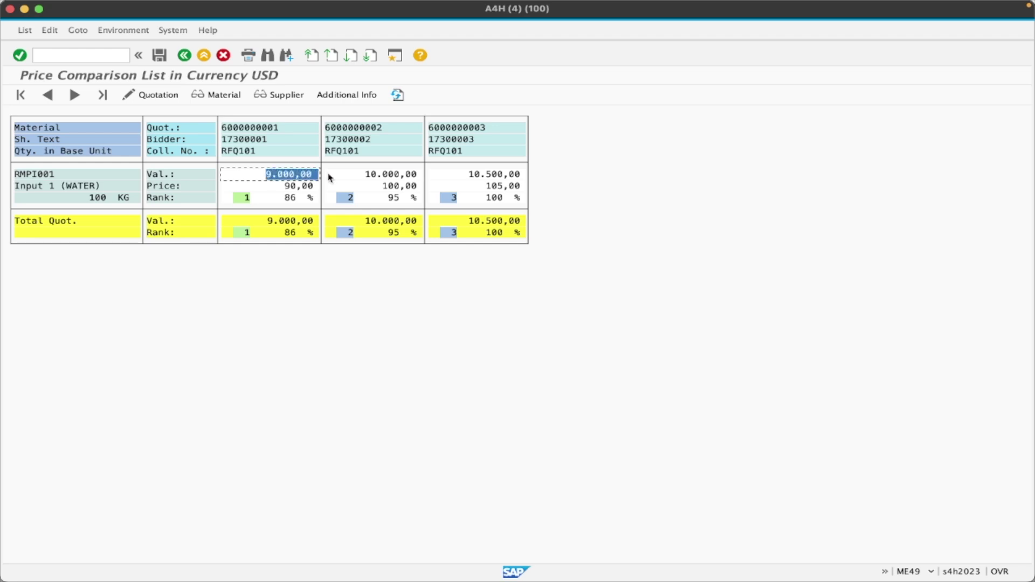
left_click(274, 174)
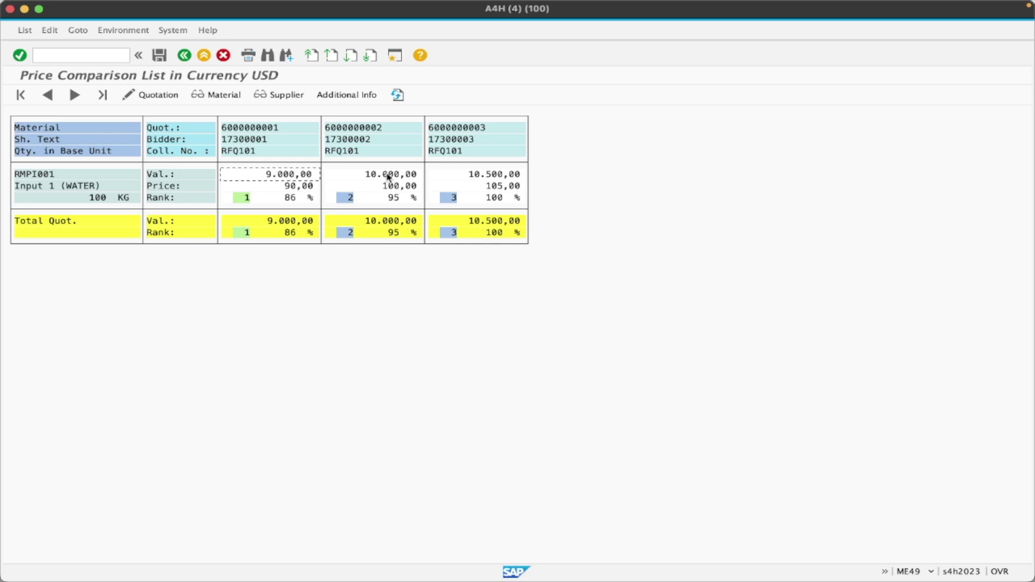
left_click_drag(261, 174, 314, 174)
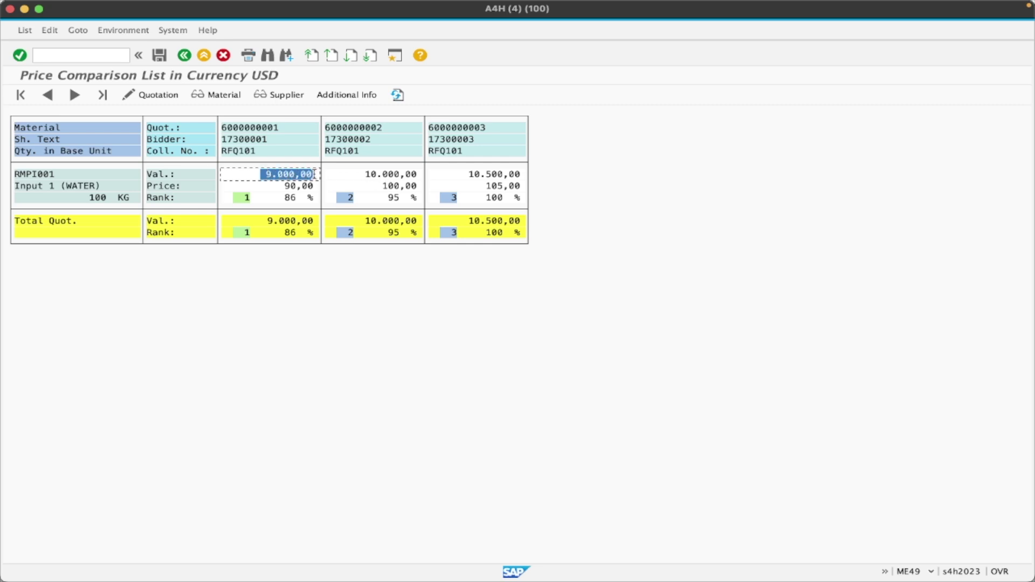
Step: Open the second bidder's quotation item from the comparison list, set its rejection indicator and save the quotation
double_click(385, 178)
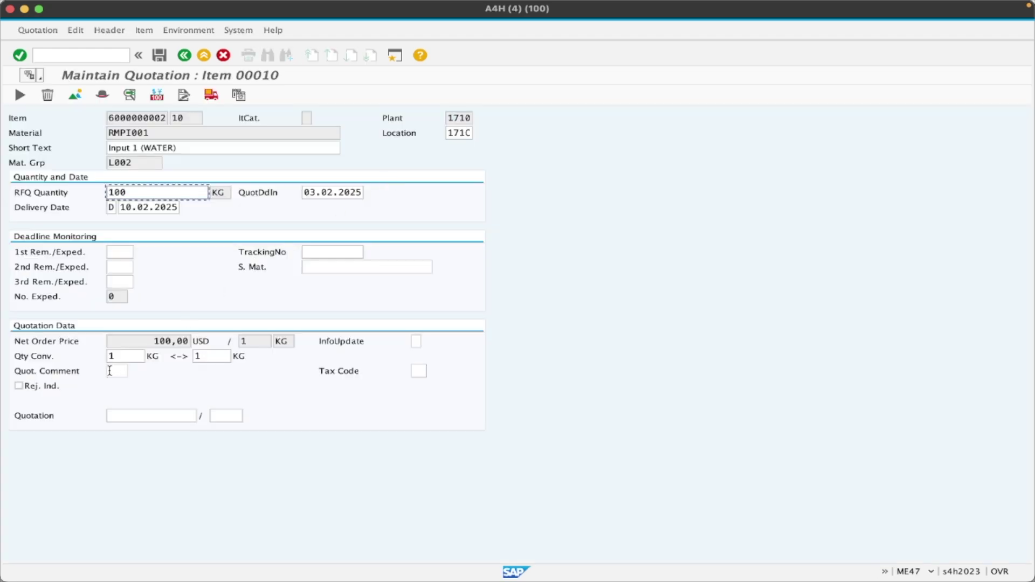
left_click(43, 388)
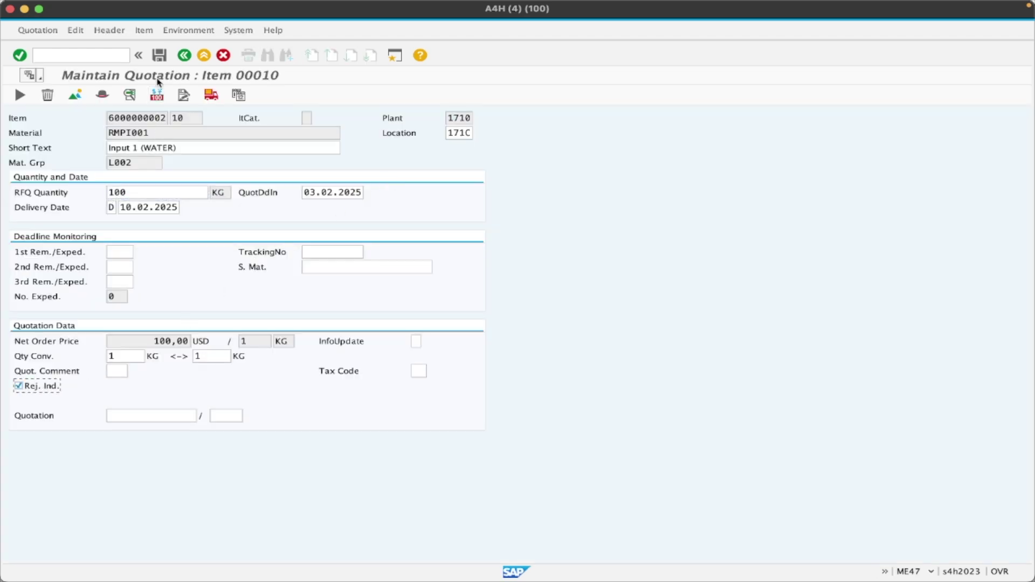
left_click(160, 56)
left_click(220, 213)
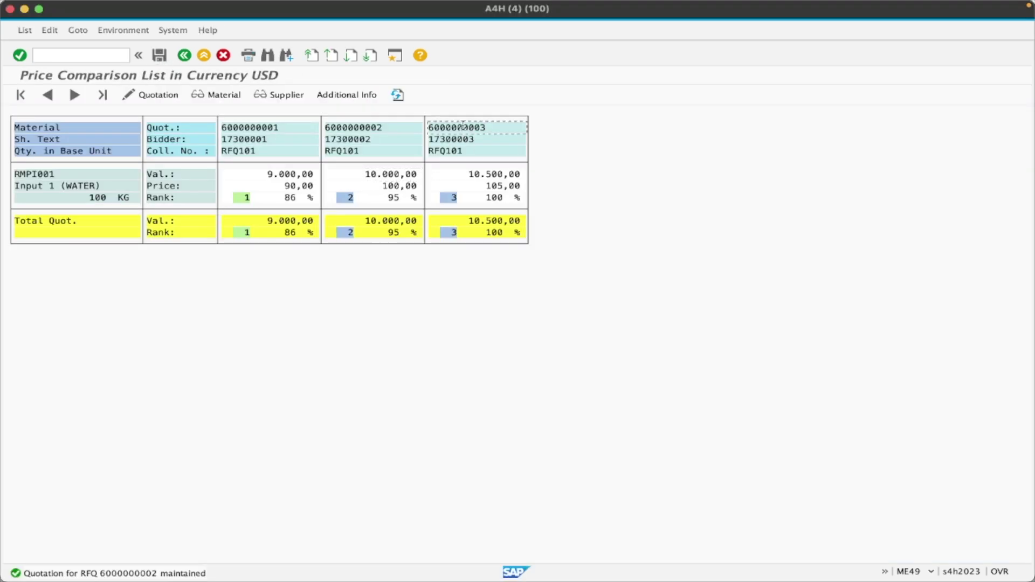
Step: Open the third bidder's quotation item from the comparison list, set its rejection indicator and save the quotation
double_click(464, 135)
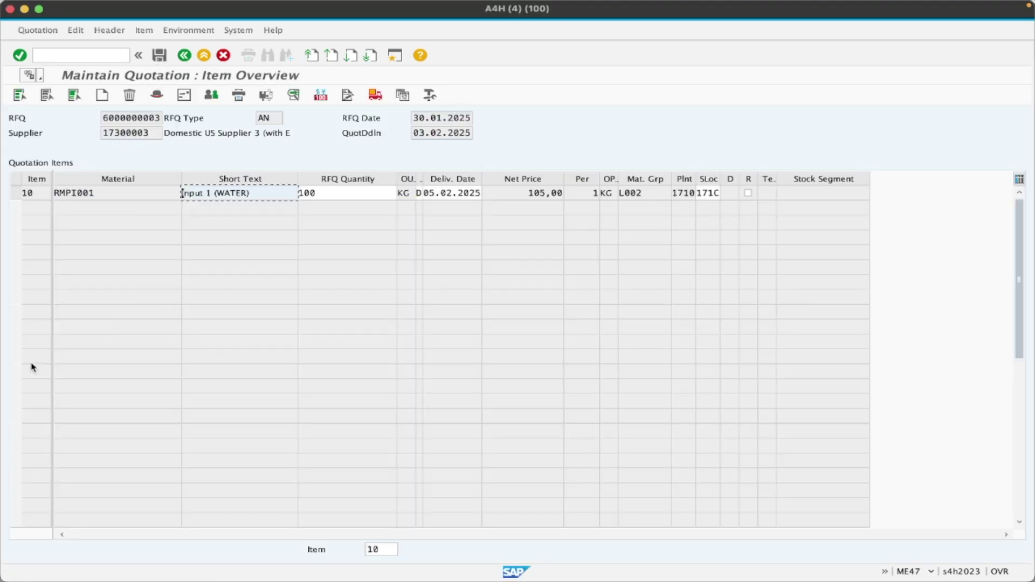
left_click(156, 95)
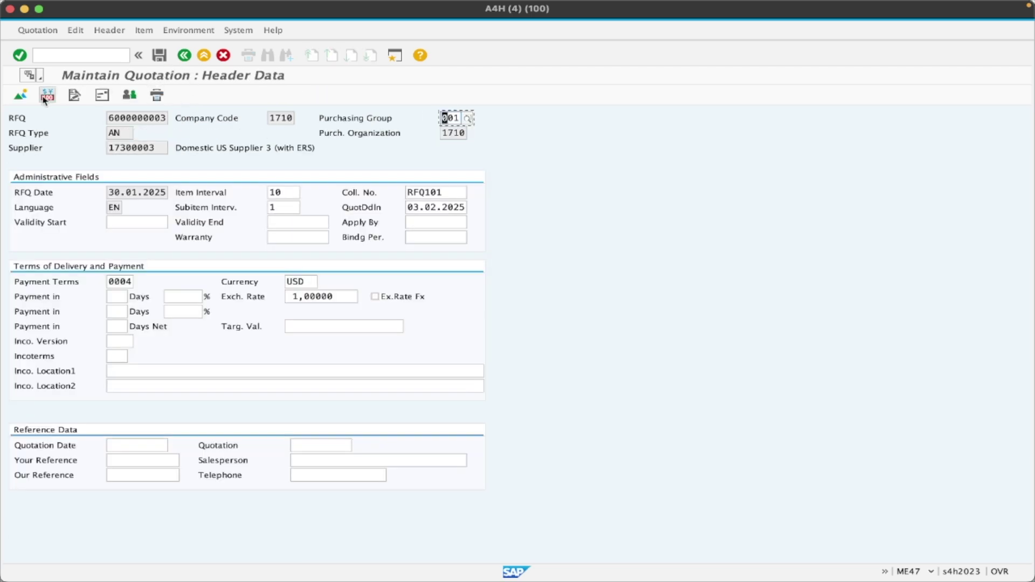
left_click(21, 96)
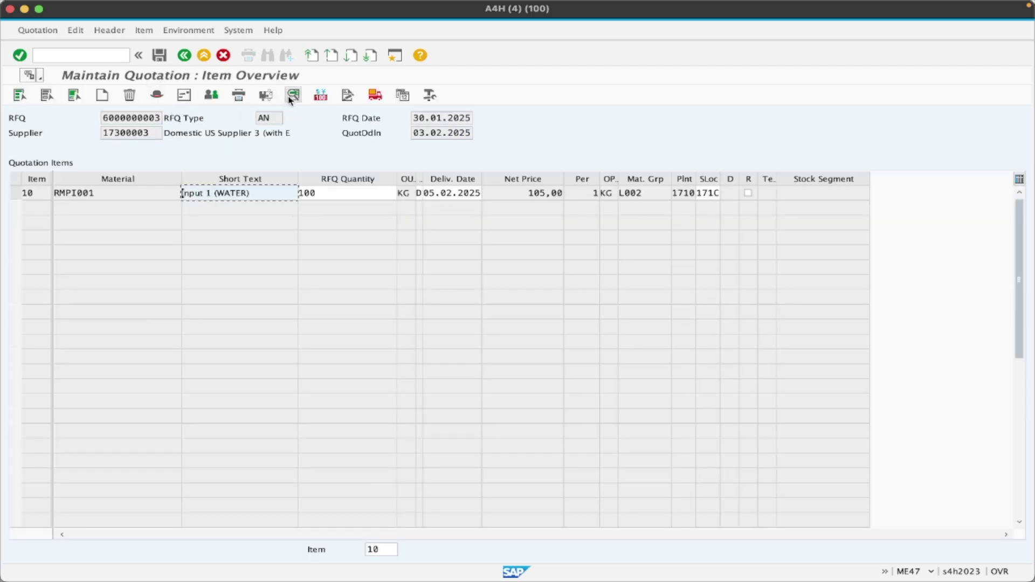
left_click(267, 97)
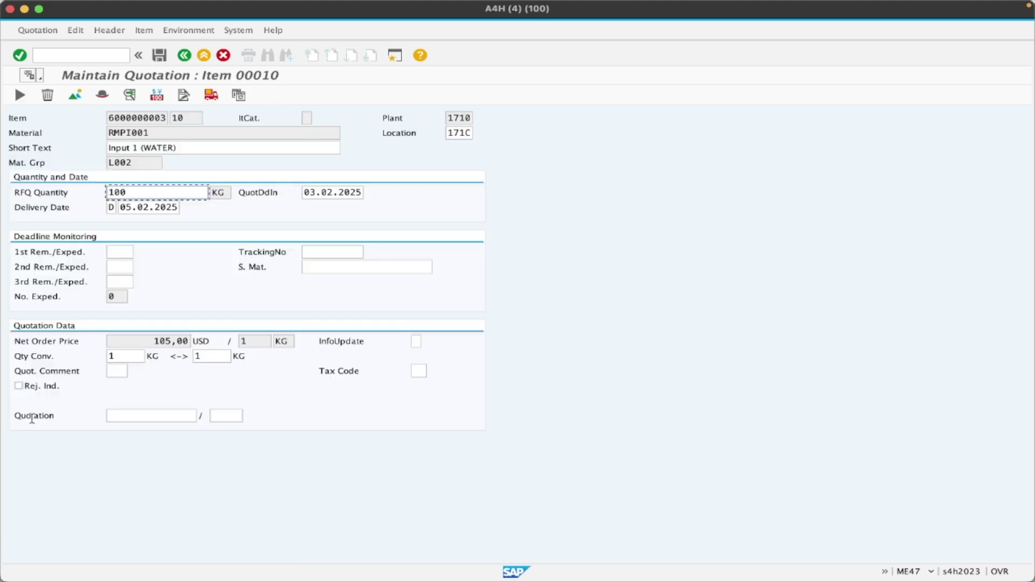
left_click(32, 388)
left_click(160, 55)
left_click(220, 212)
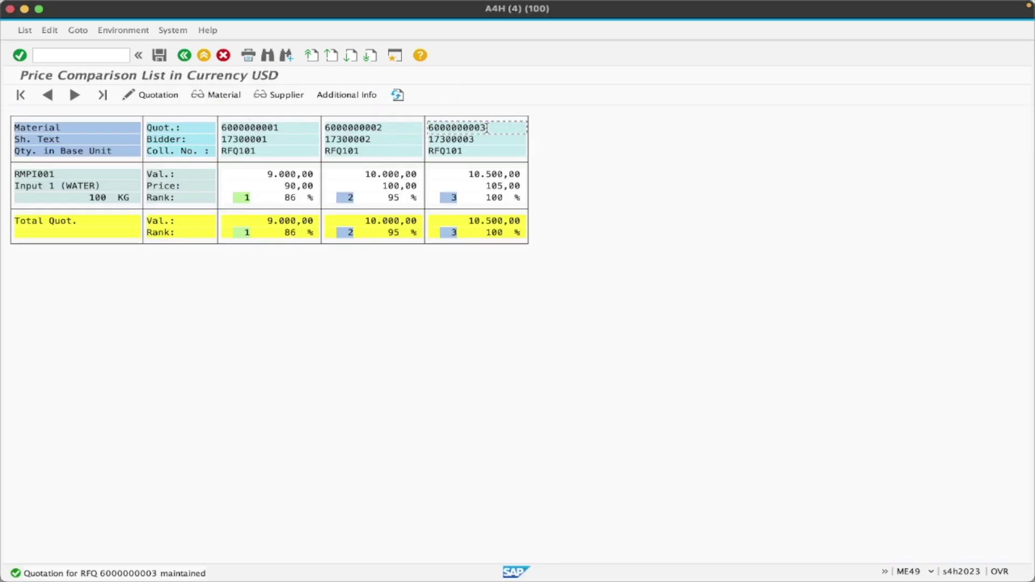
Step: Examine the quotation numbers of the rejected third bidder and the remaining first bidder in the price comparison list
left_click_drag(487, 127, 428, 128)
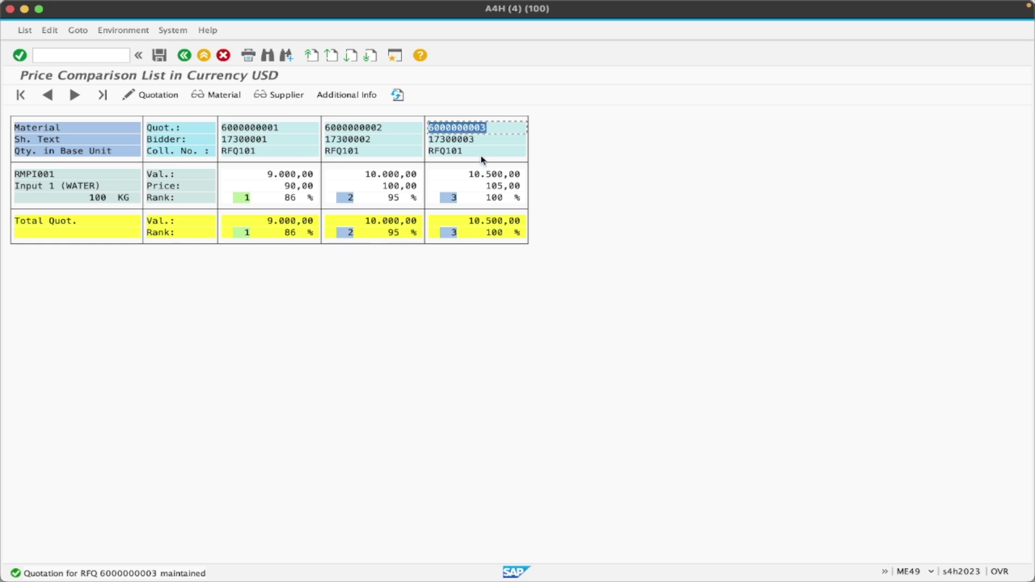
left_click(261, 126)
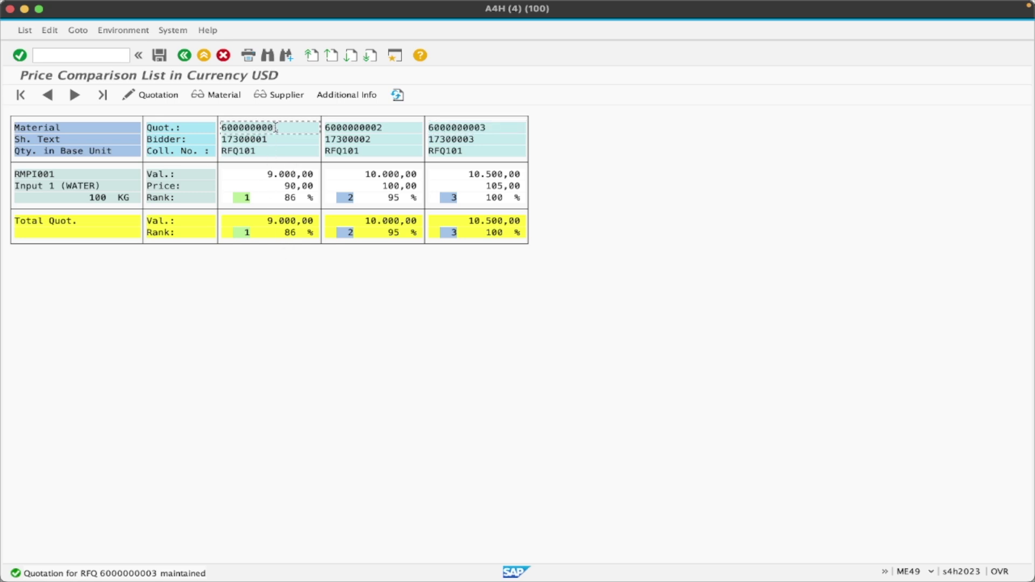
left_click_drag(278, 127, 221, 128)
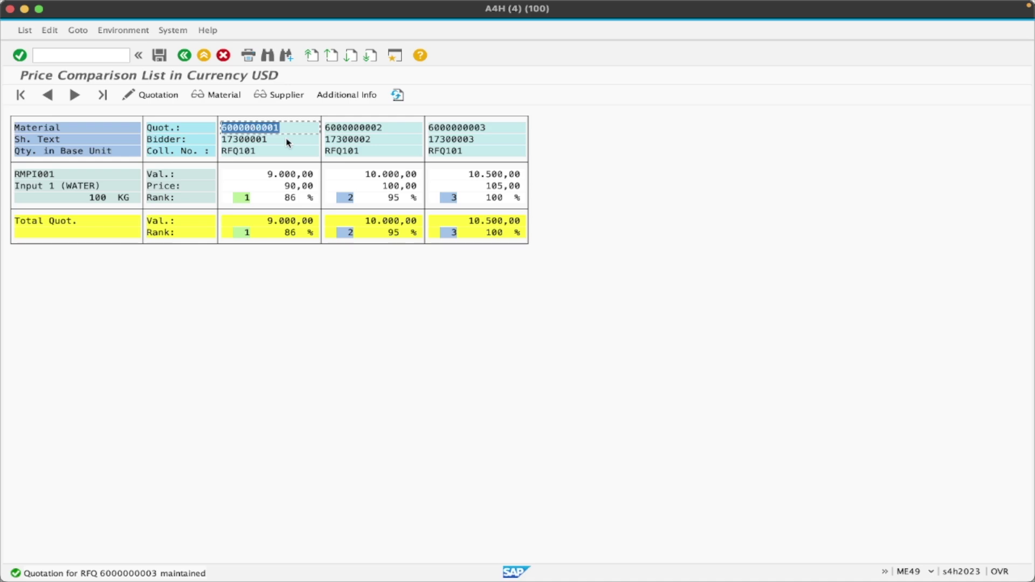
key("ctrl+Right")
key("ctrl+Left")
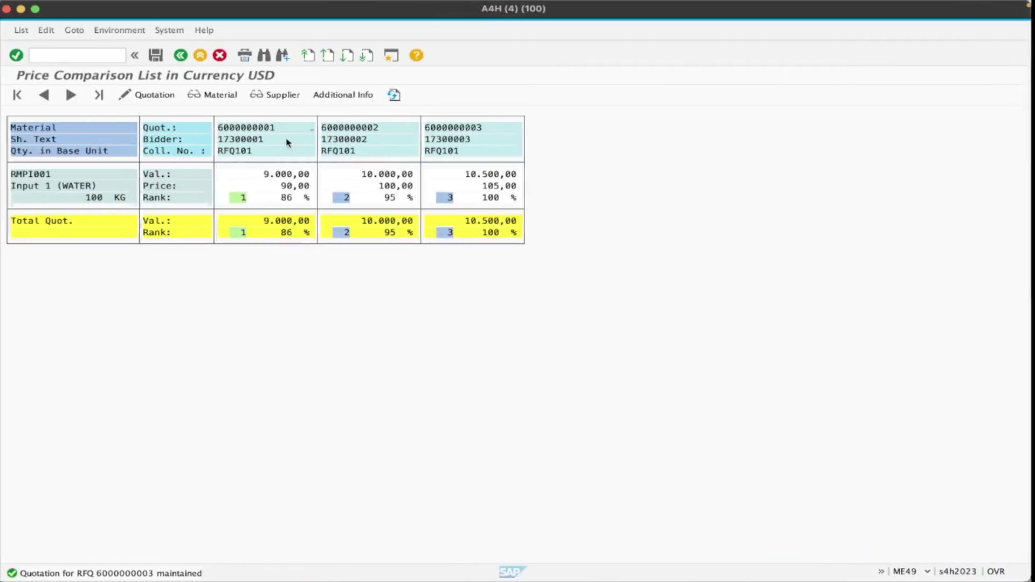
left_click(584, 161)
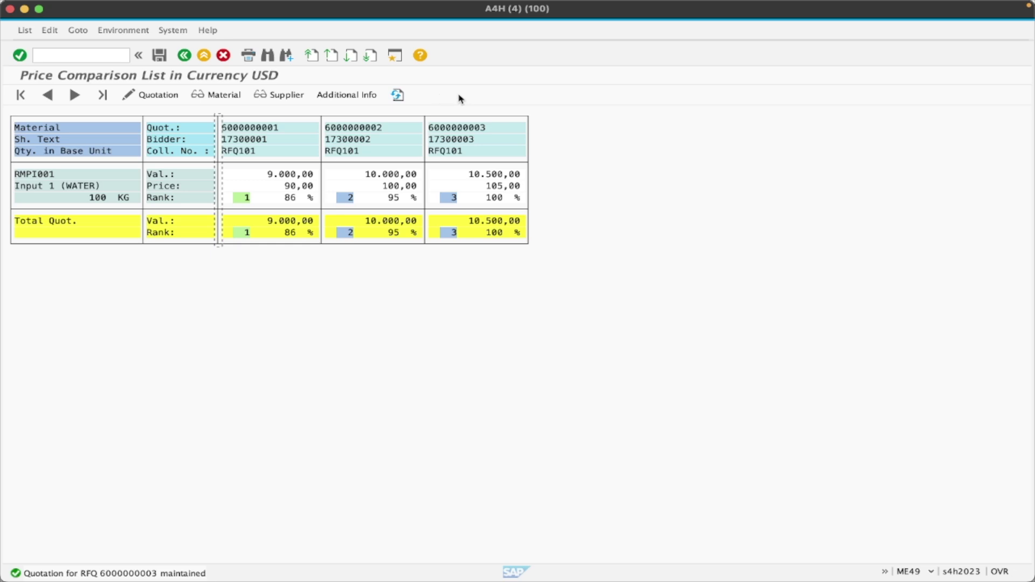
left_click(224, 129)
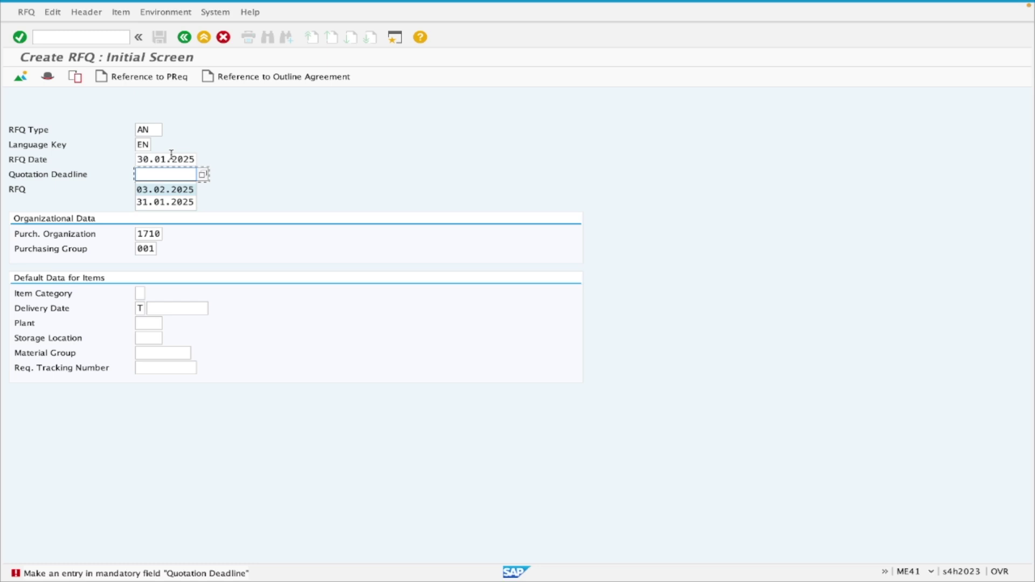
Step: Set the RFQ's quotation deadline to 03.02.2025 and open the selection of purchase requisitions to reference
left_click(165, 189)
left_click(142, 77)
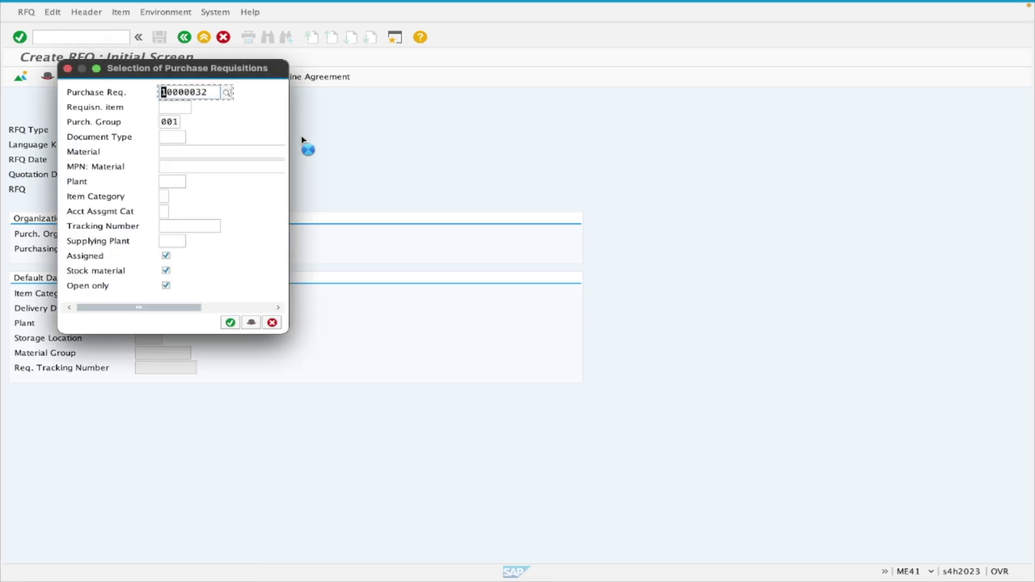
Step: Review the prefilled purchase requisition number in the requisition selection and close it without adopting a requisition
double_click(210, 93)
left_click_drag(210, 92, 161, 93)
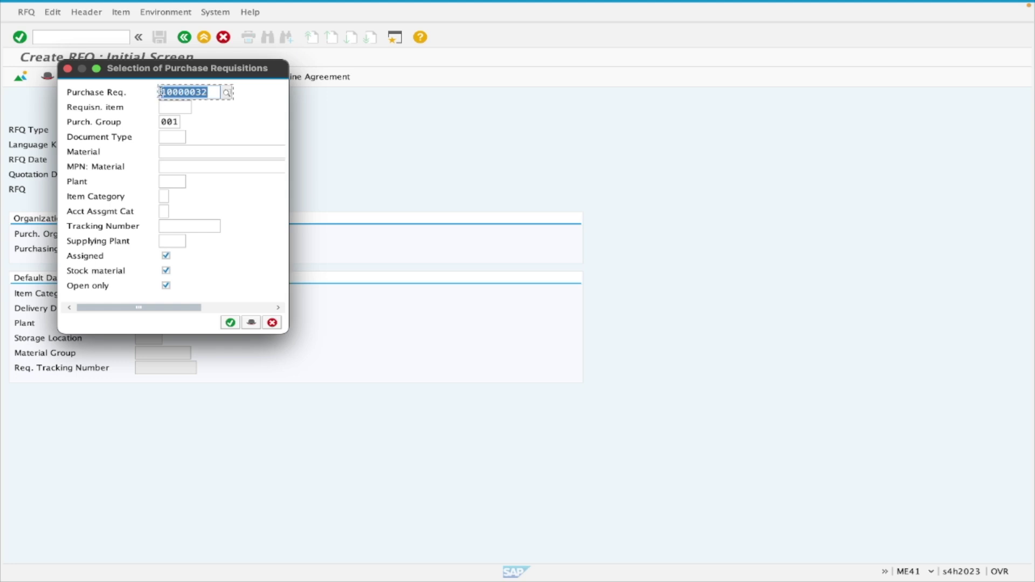
left_click(208, 87)
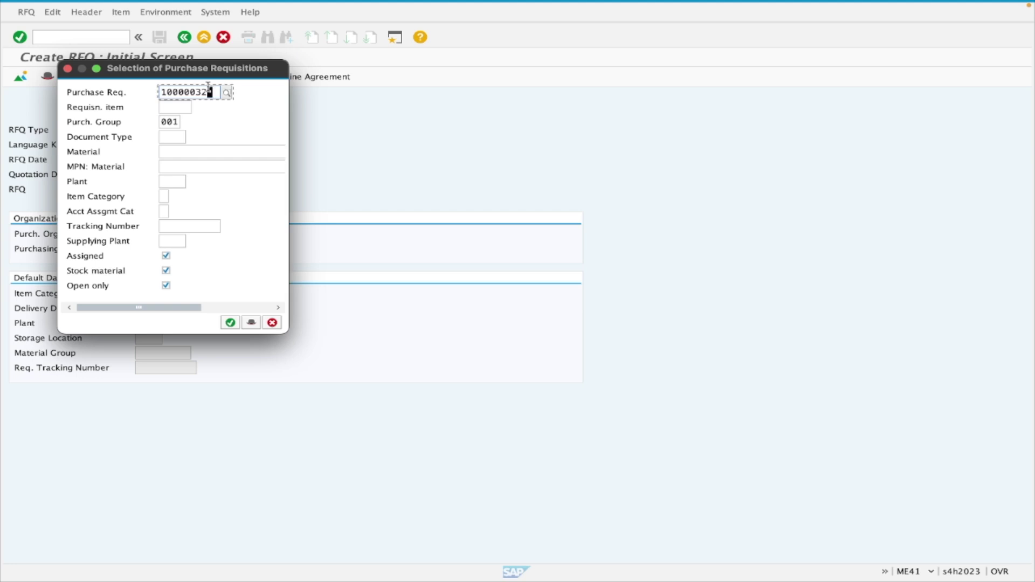
left_click_drag(169, 75, 497, 103)
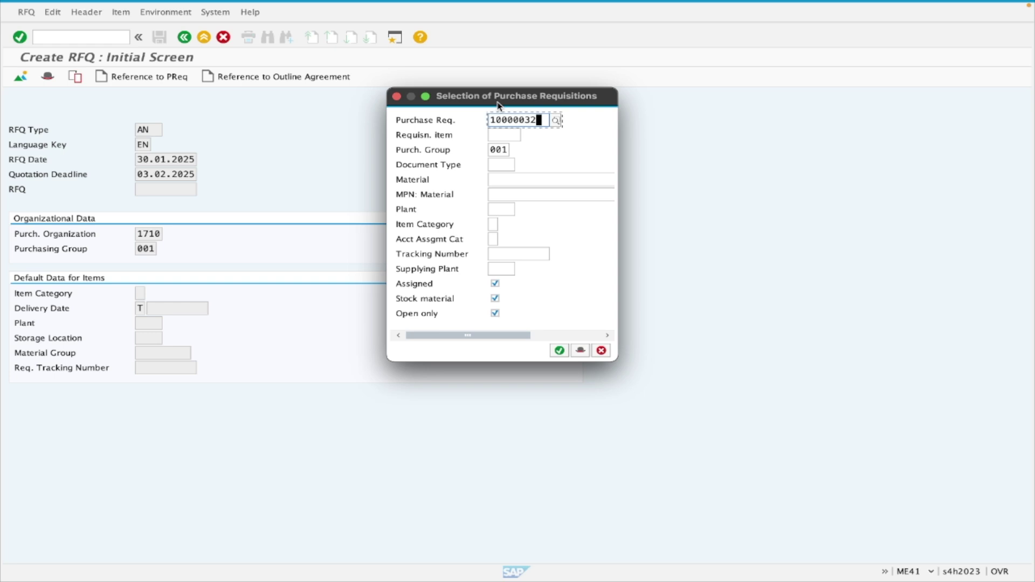
left_click_drag(539, 120, 475, 124)
left_click(538, 119)
left_click_drag(537, 120, 485, 122)
left_click(536, 118)
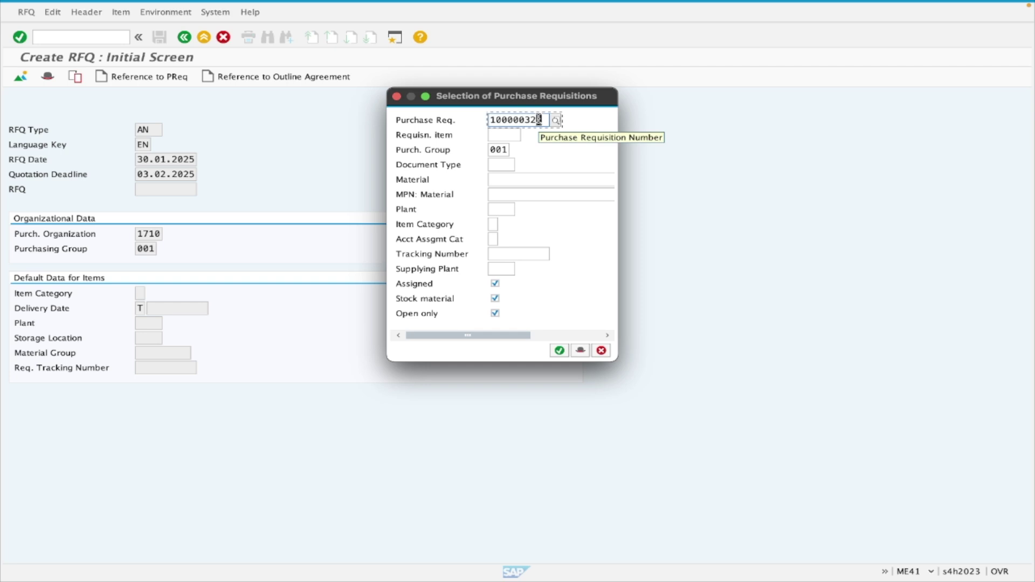
left_click(397, 96)
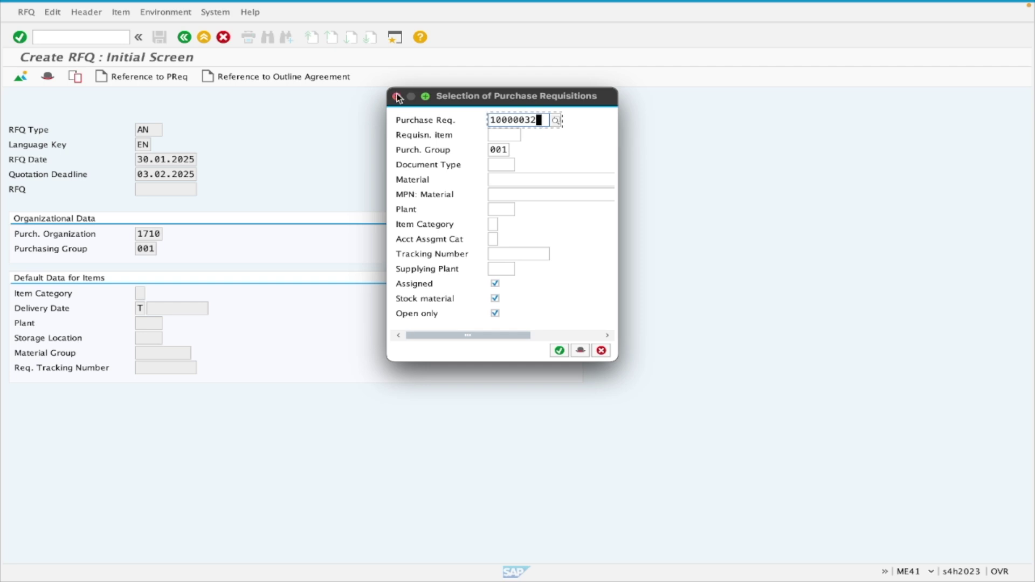
Step: Open transaction ME5A in a new session
left_click(54, 38)
type("/ome5a")
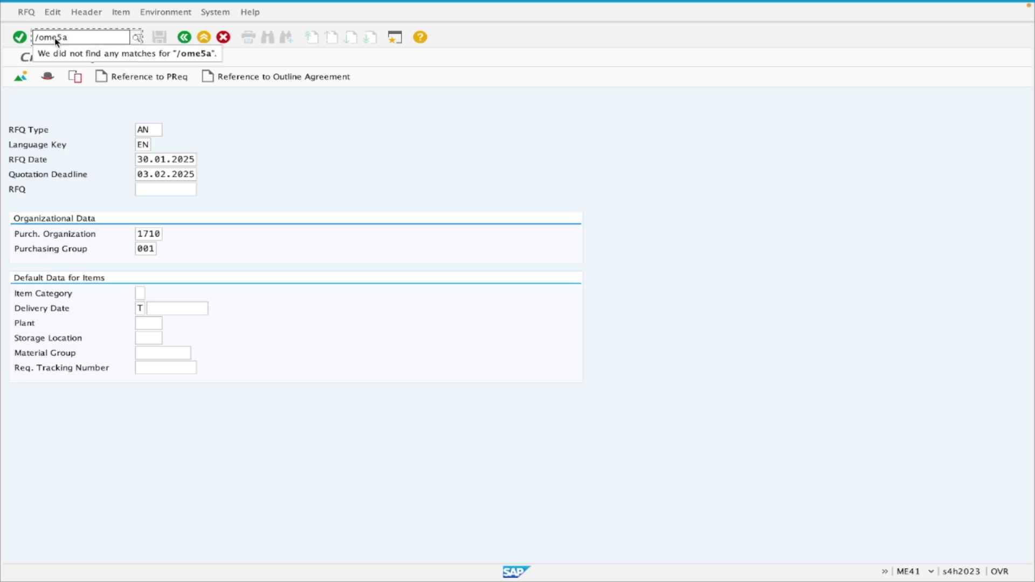
key("Return")
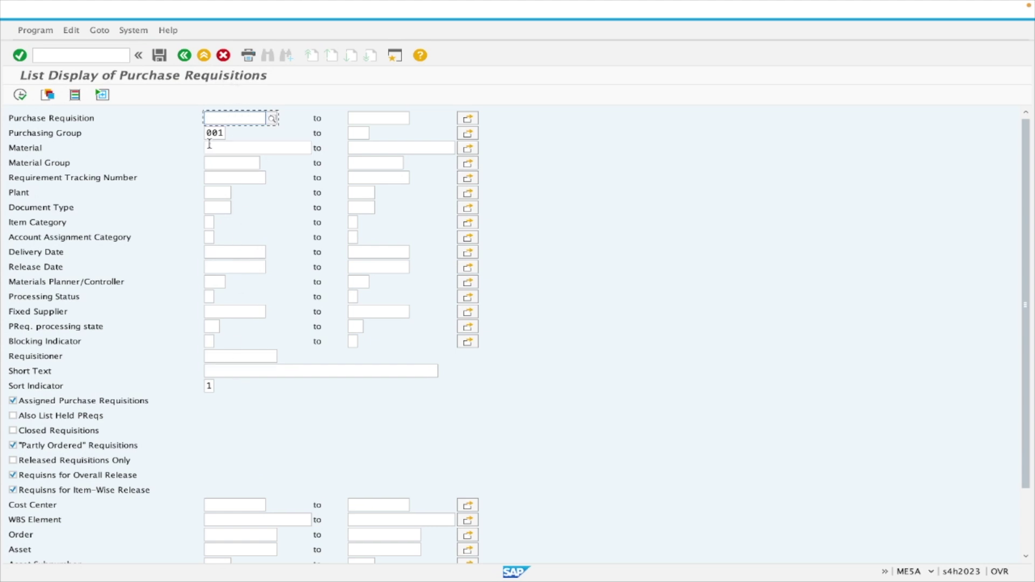
Step: Look up the possible Processing Status values for purchase requisitions and close the value list
left_click(222, 132)
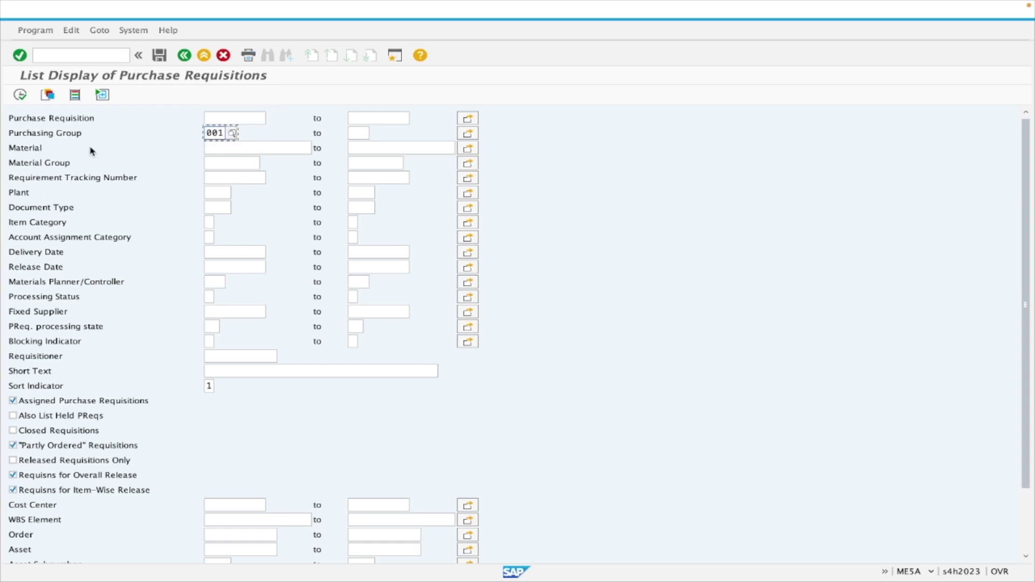
left_click(209, 297)
left_click(221, 297)
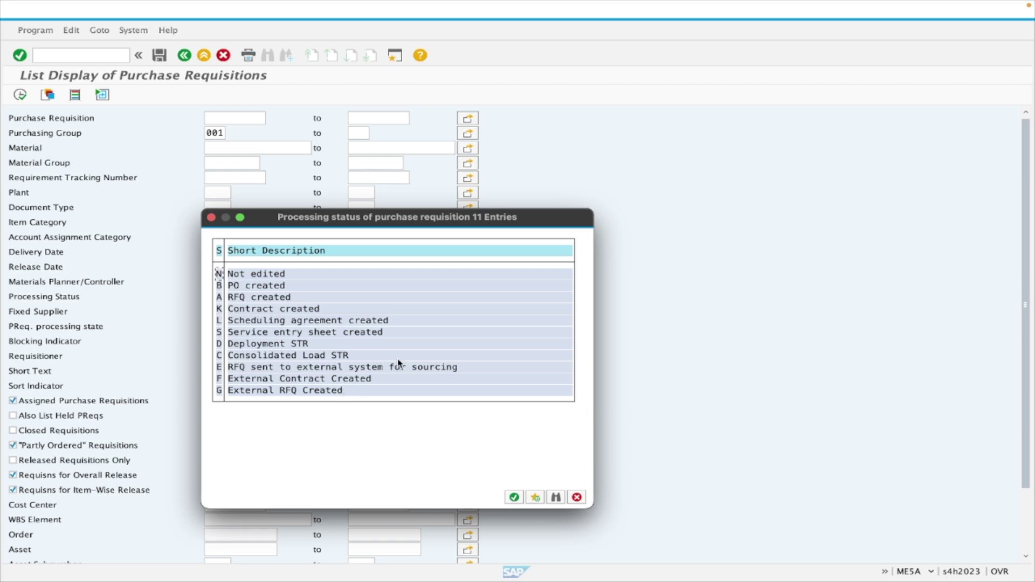
left_click(211, 217)
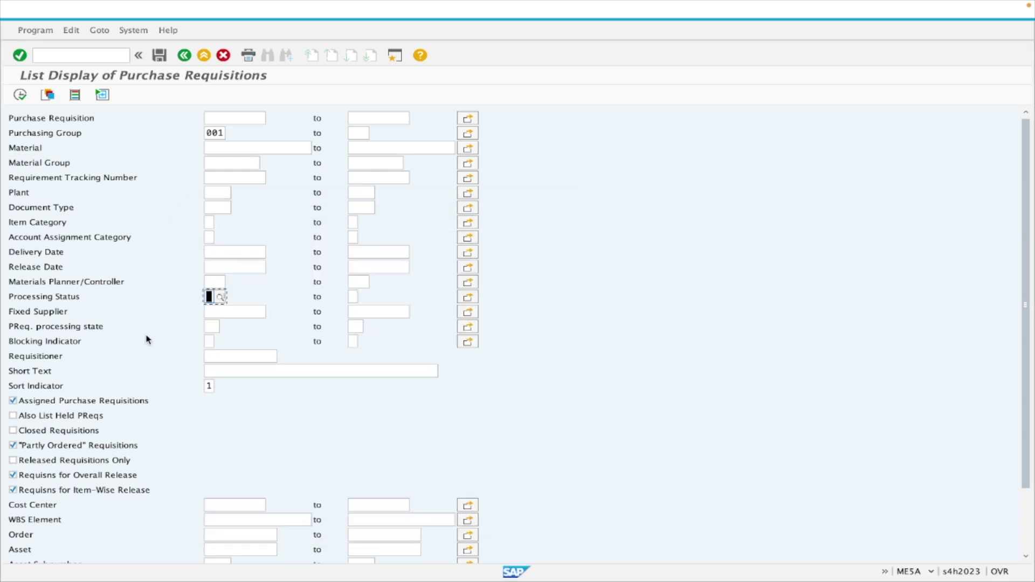
Step: Set the requisition processing state to 05 (Release Completed) and list the purchase requisitions of purchasing group 001
left_click(209, 325)
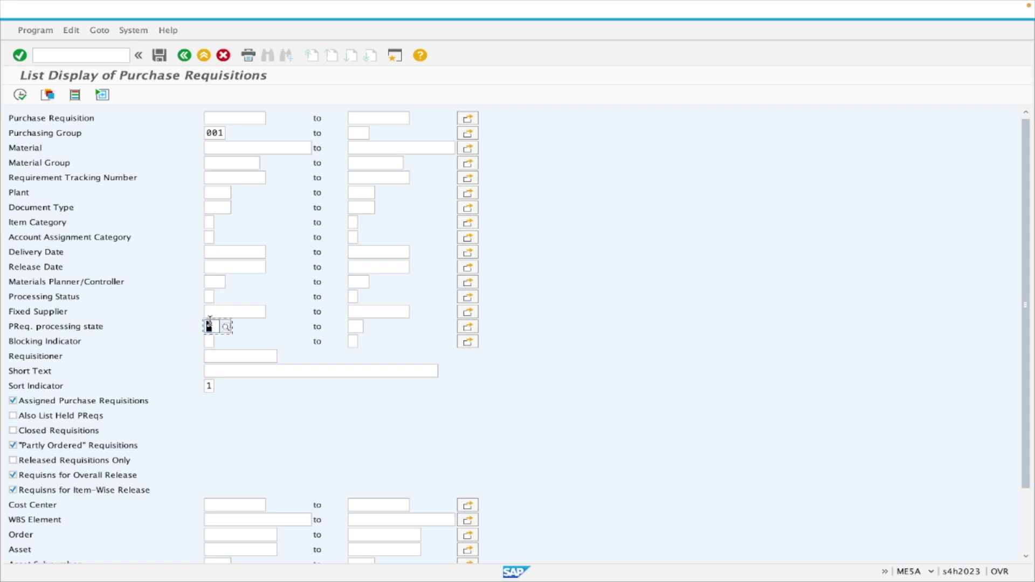
left_click(226, 327)
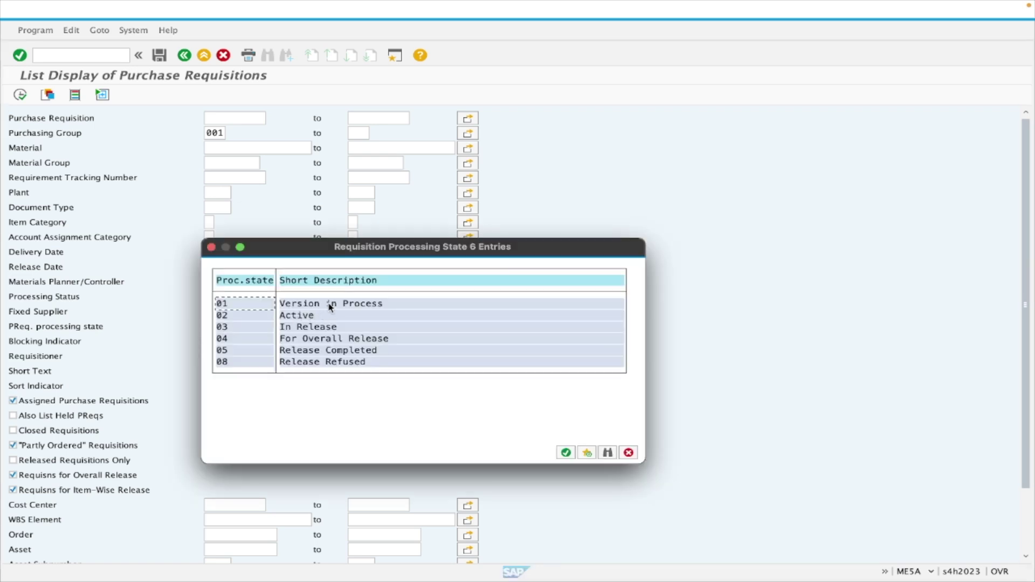
left_click(319, 327)
left_click(306, 316)
double_click(237, 351)
left_click(215, 132)
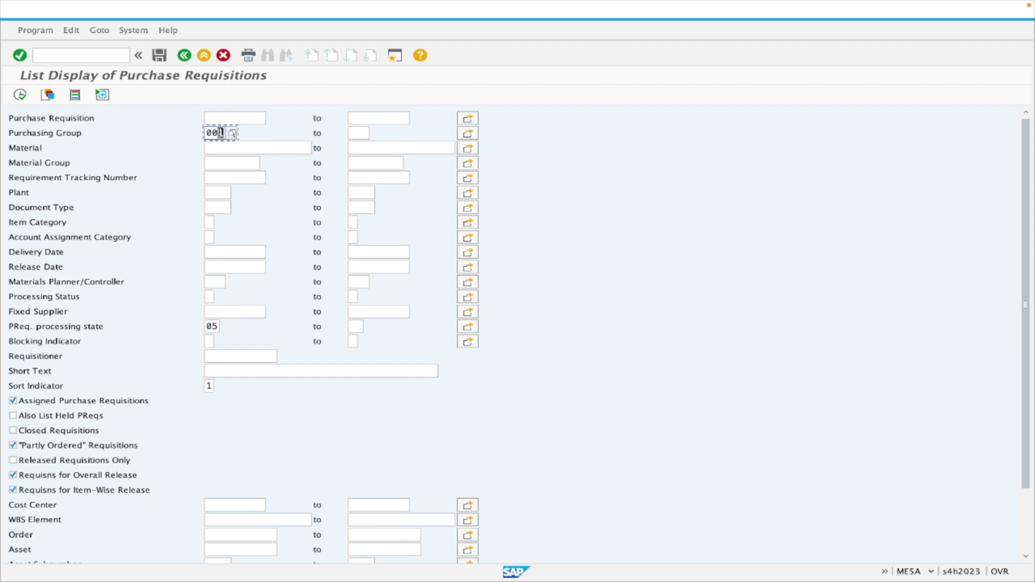
left_click(20, 96)
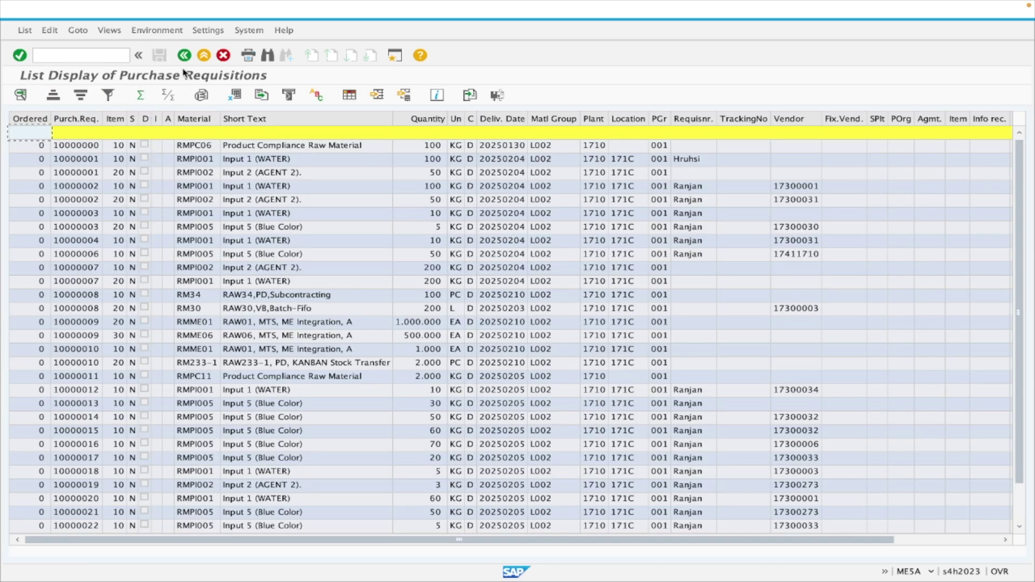
Step: Examine the first listed requisition's number, material and short text
left_click(80, 150)
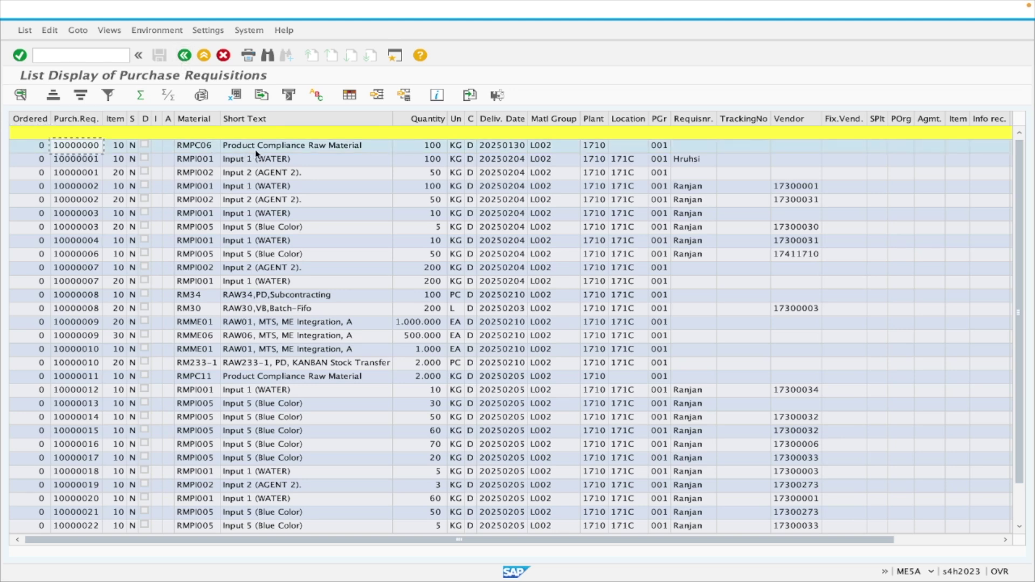
left_click(202, 150)
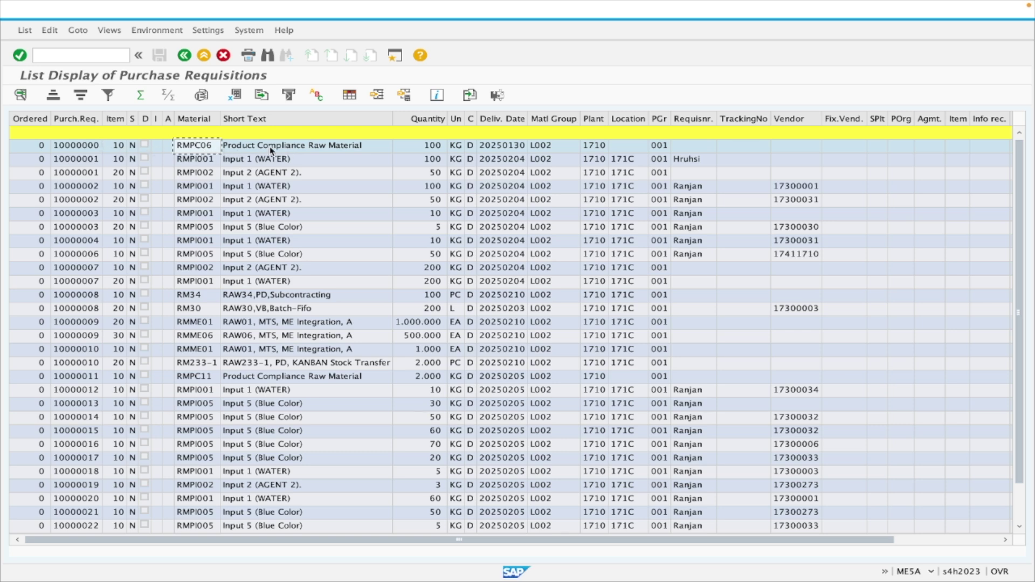
left_click(234, 152)
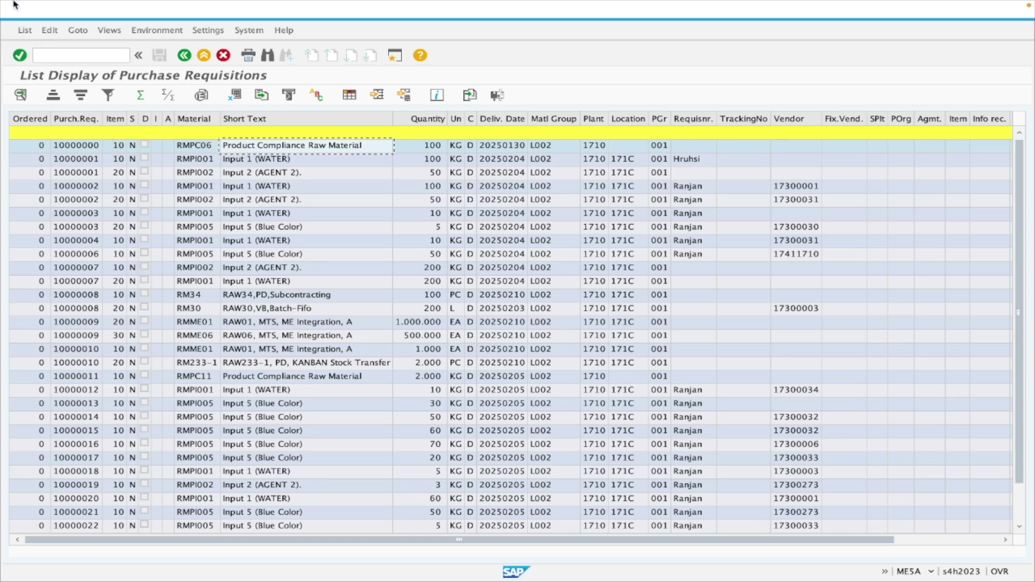
Step: Close the other session windows and return to the Create RFQ initial screen
mouse_move(14, 3)
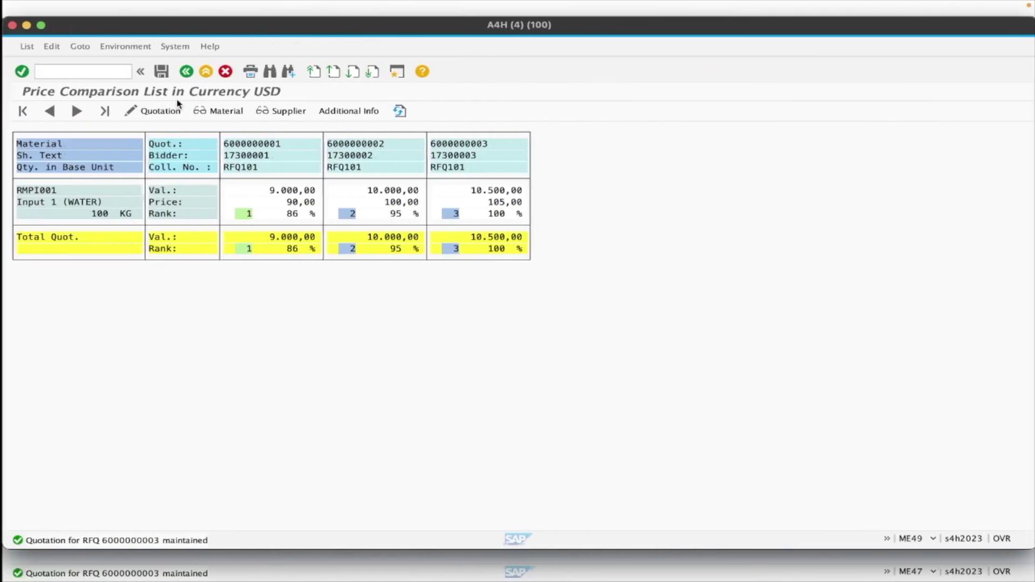
left_click(37, 25)
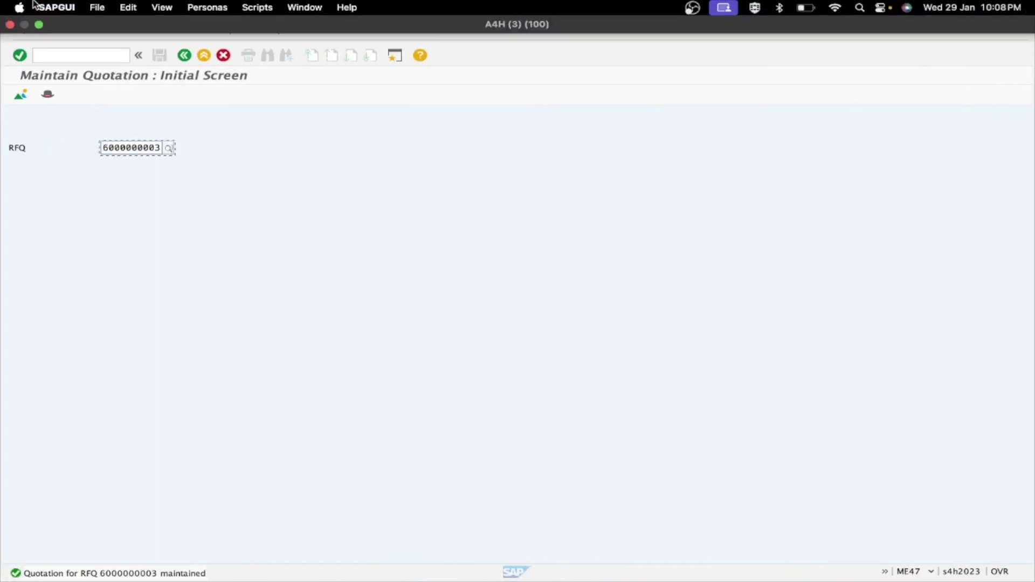
mouse_move(38, 10)
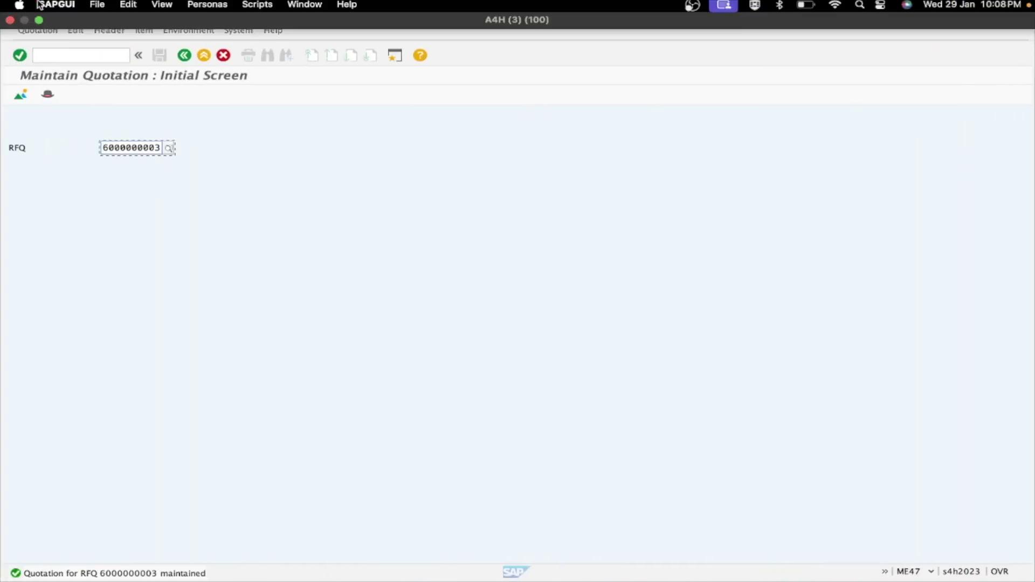
left_click(10, 25)
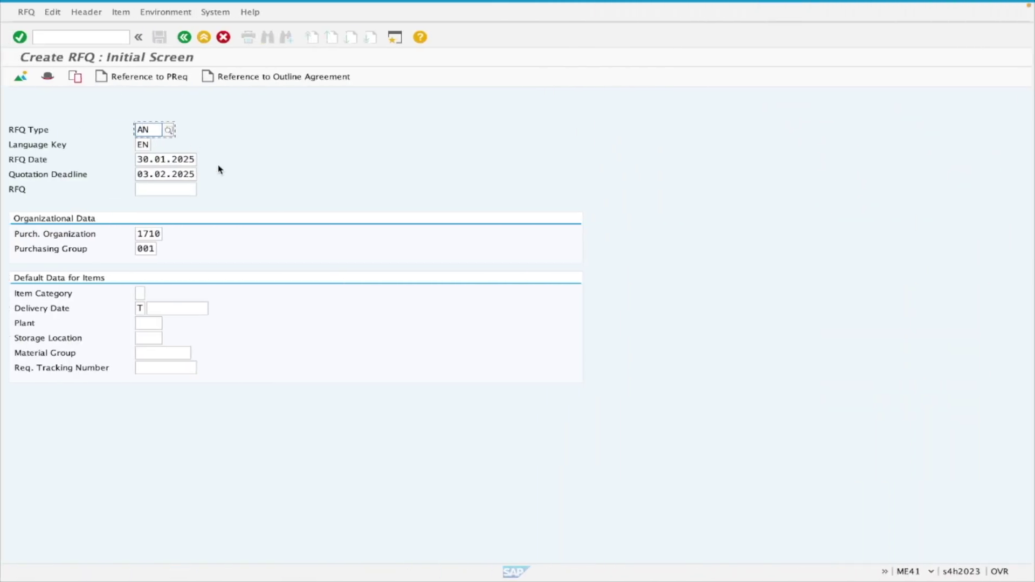
Step: Create the RFQ with reference to a purchase requisition and clear the requisition number from the selection criteria
left_click(151, 78)
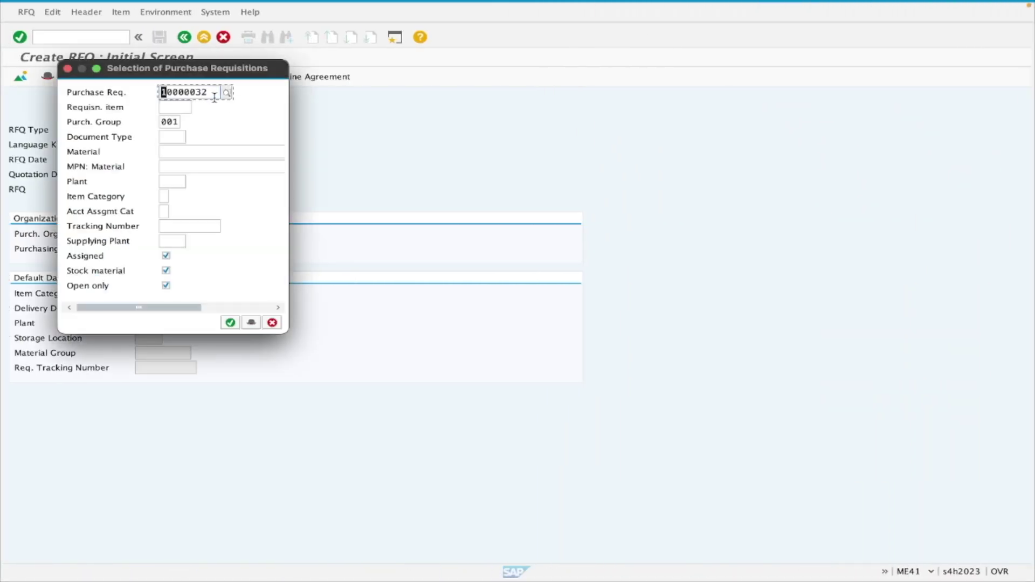
left_click(209, 93)
left_click_drag(213, 96, 160, 95)
key("BackSpace")
left_click(255, 115)
left_click(209, 151)
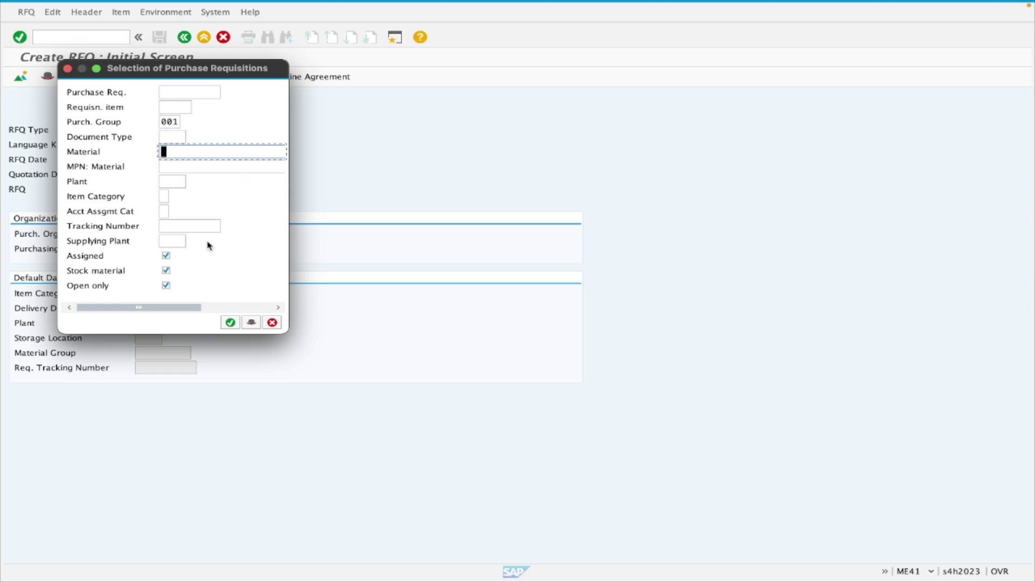
Step: Review the requisition selection fields and list the open purchase requisitions of purchasing group 001
left_click_drag(171, 313, 228, 311)
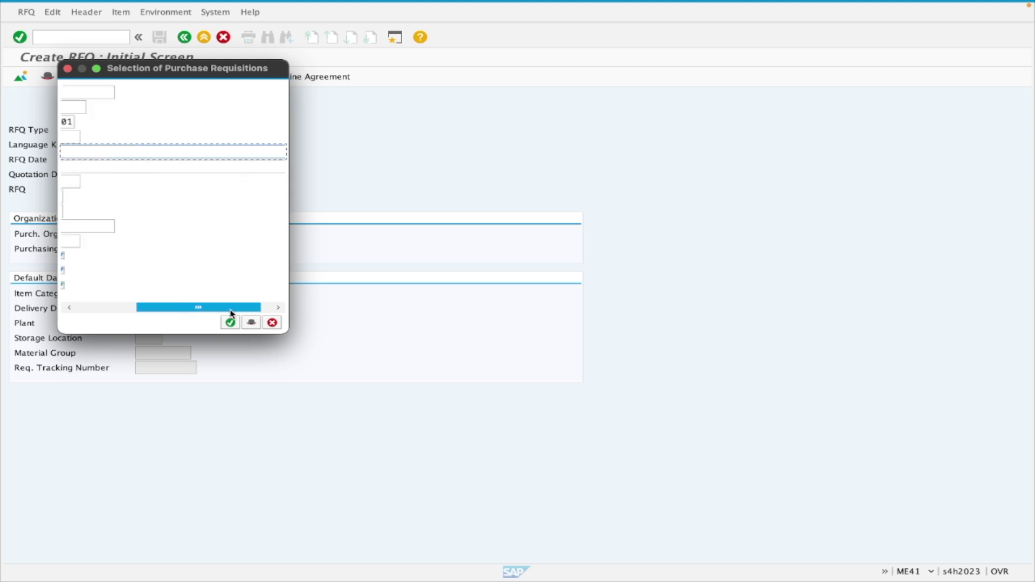
left_click_drag(226, 311, 155, 312)
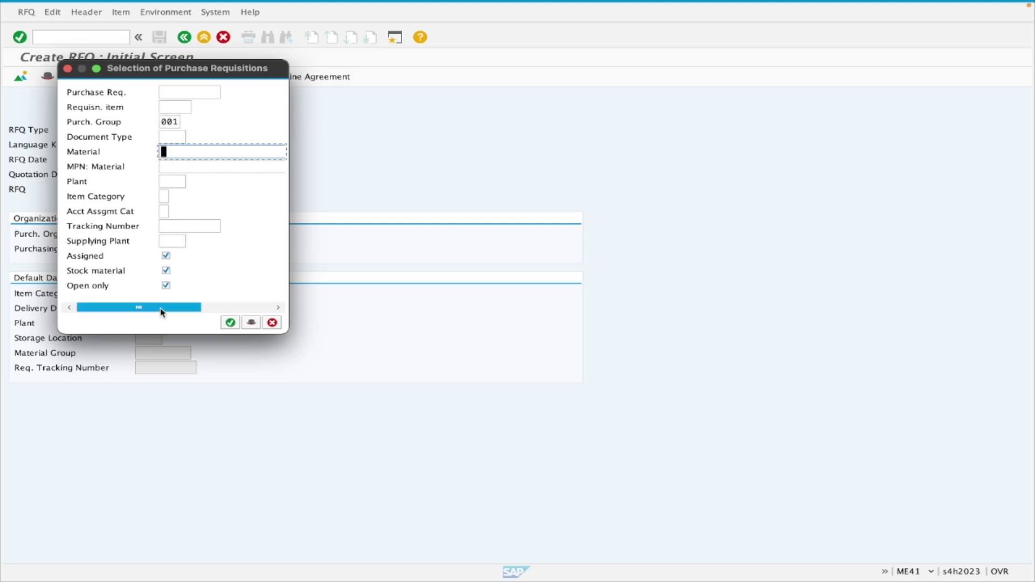
left_click_drag(160, 312, 330, 323)
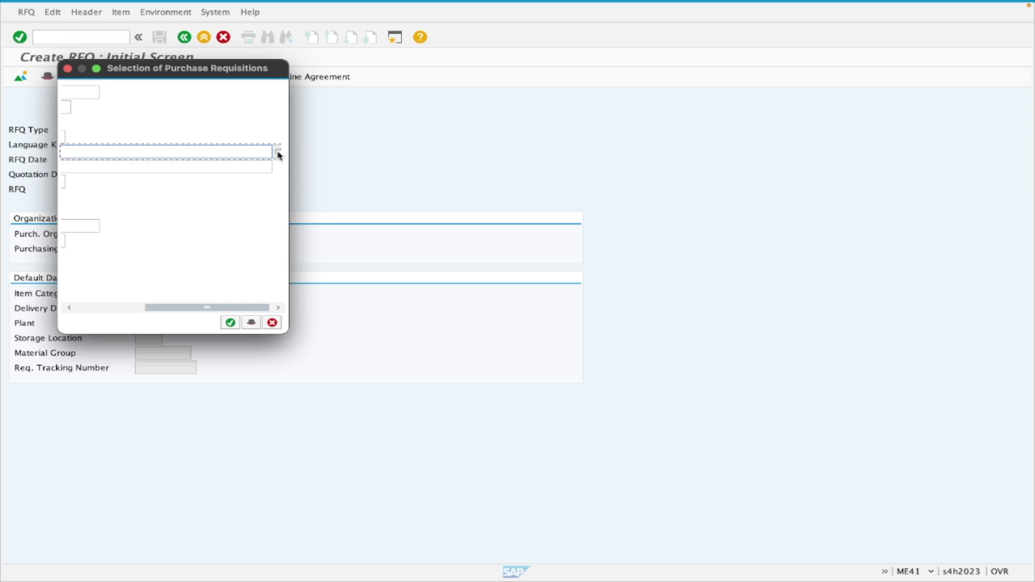
left_click_drag(226, 308, 161, 318)
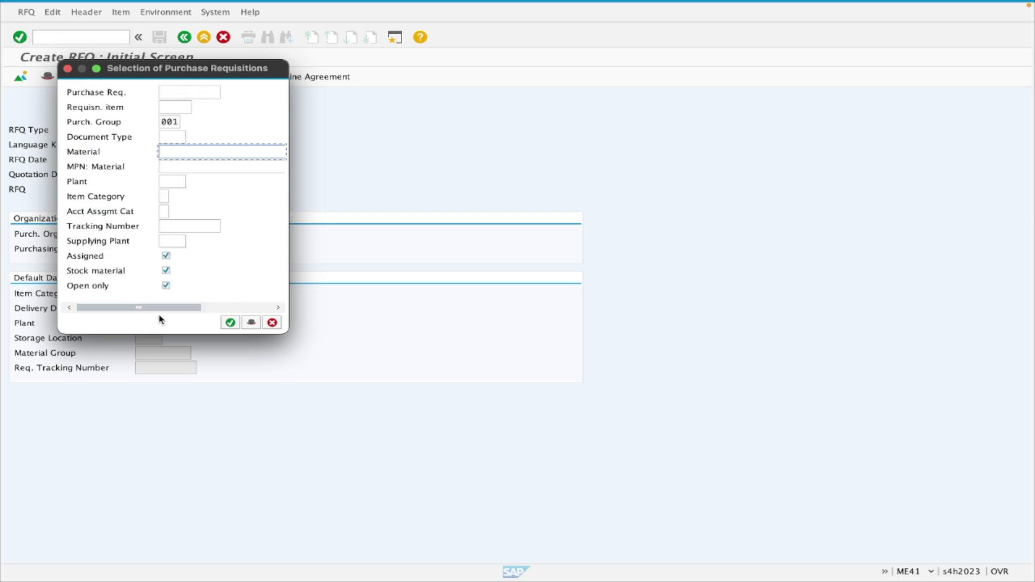
left_click(230, 323)
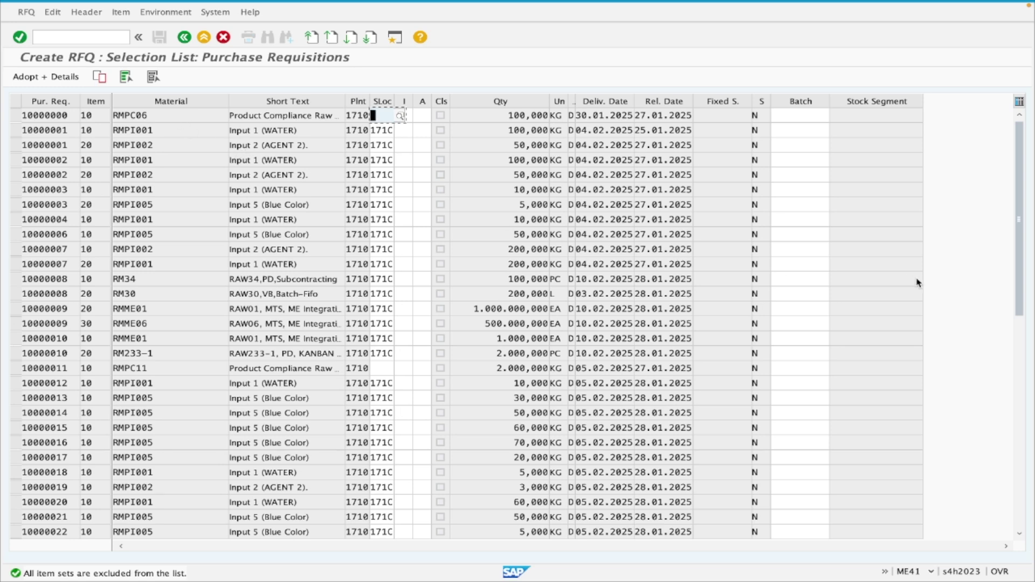
Step: Adopt item 10 (RMPI001, 100 KG) of the third listed requisition with its details, and exit RFQ creation to the start screen
left_click(1018, 474)
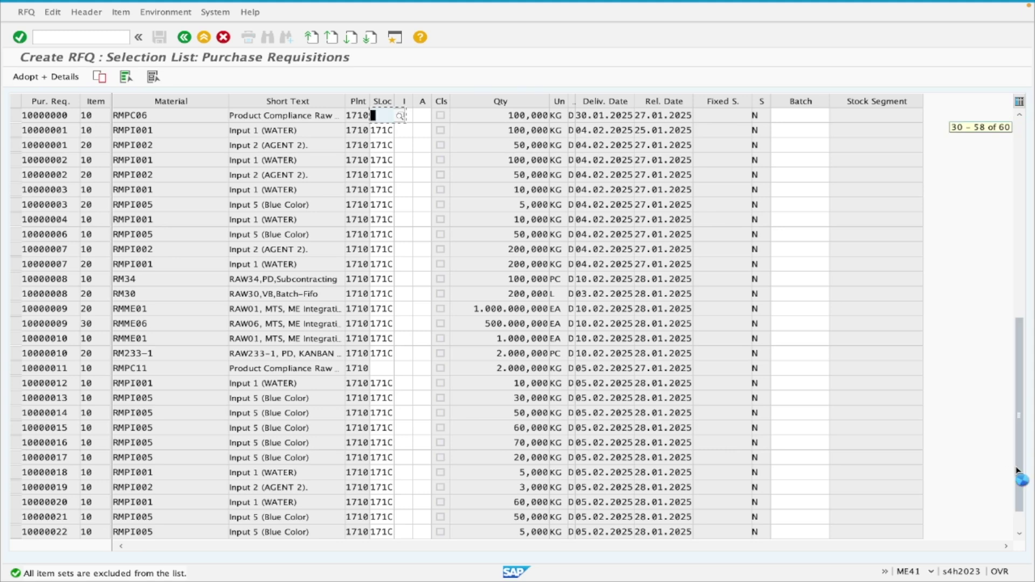
left_click(1021, 145)
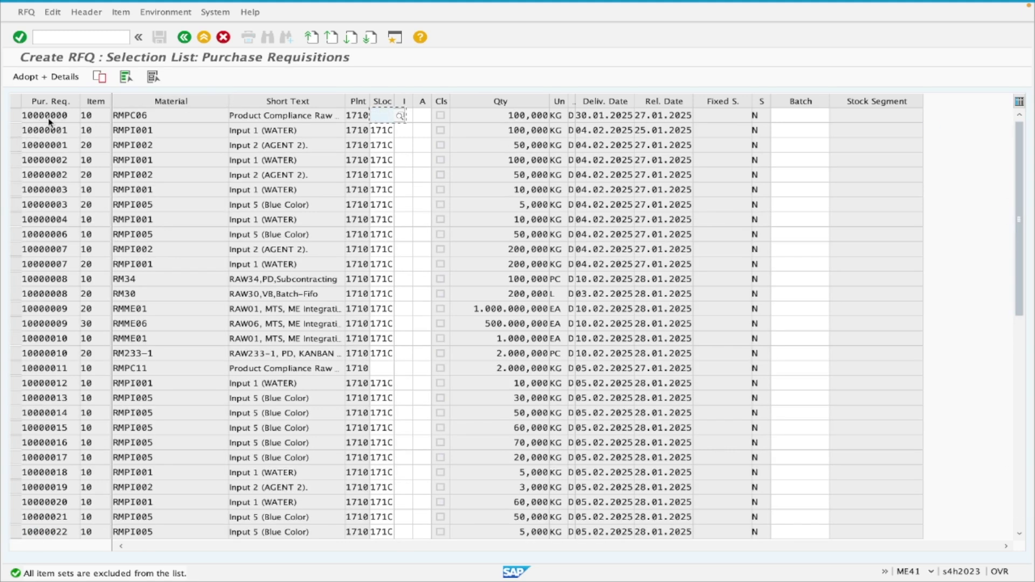
left_click(15, 160)
left_click(43, 80)
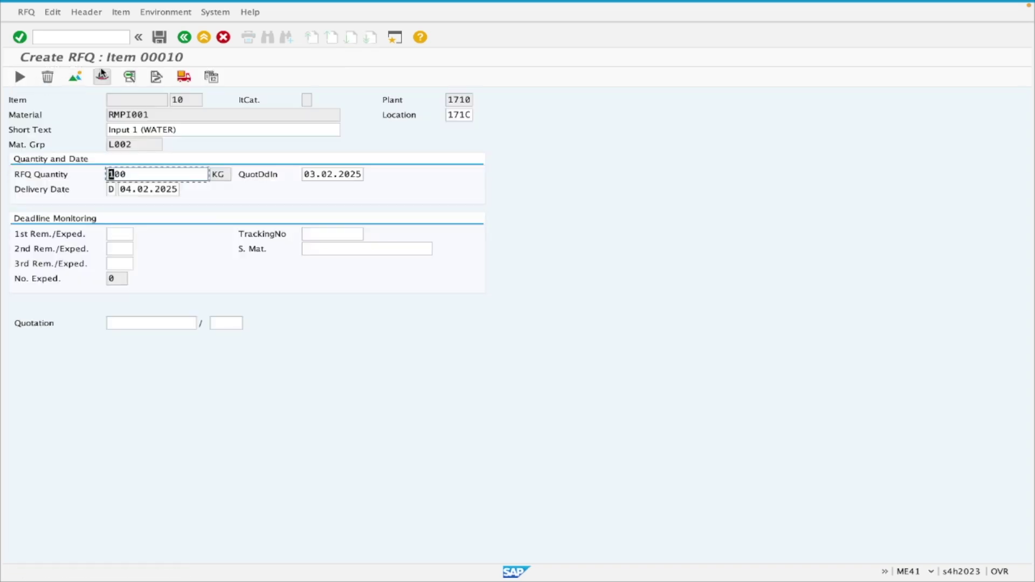
left_click(184, 38)
left_click(203, 37)
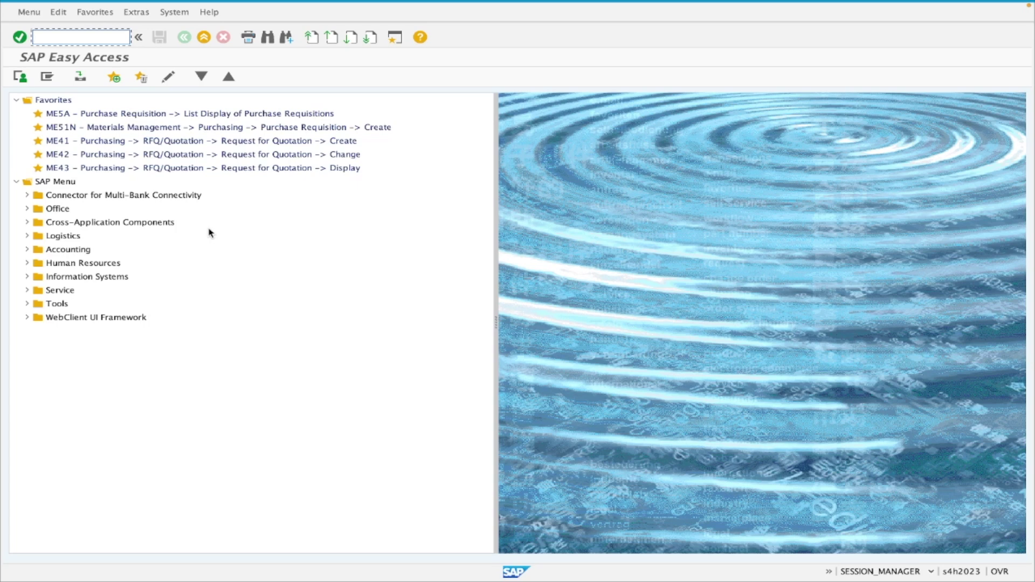
Step: Start transaction ME41 to create a new RFQ
type("me")
type("41")
key("BackSpace")
key("BackSpace")
type("me41")
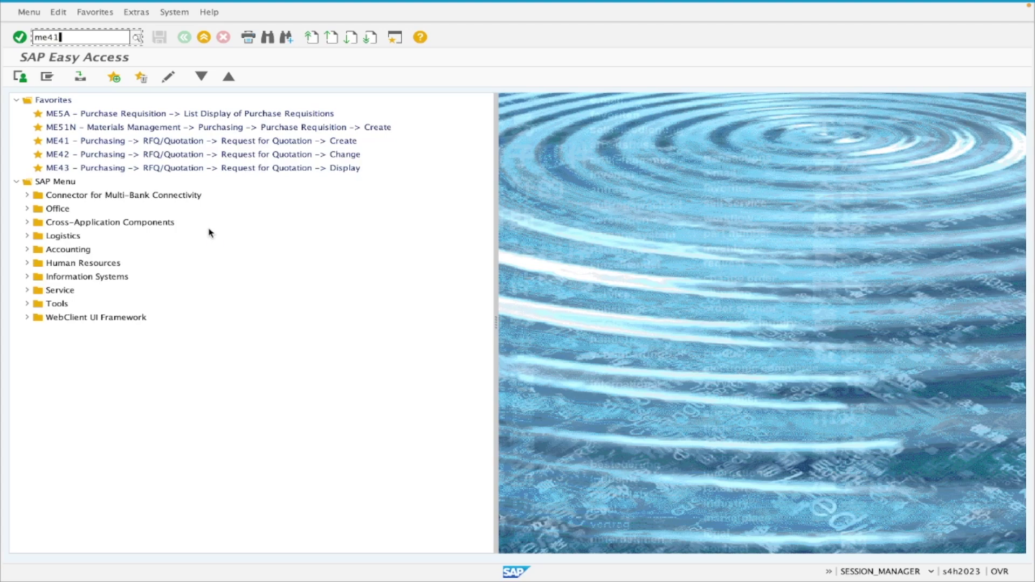
key("Return")
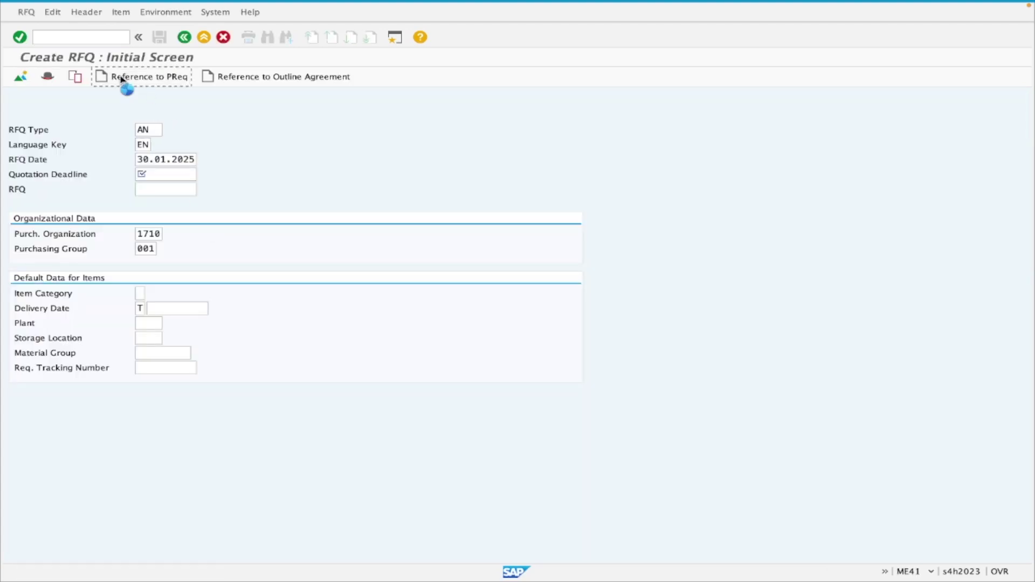
Step: Set the quotation deadline to 31.01.2025 and list the purchase requisitions of purchasing group 001 for reference
left_click(122, 80)
key("Return")
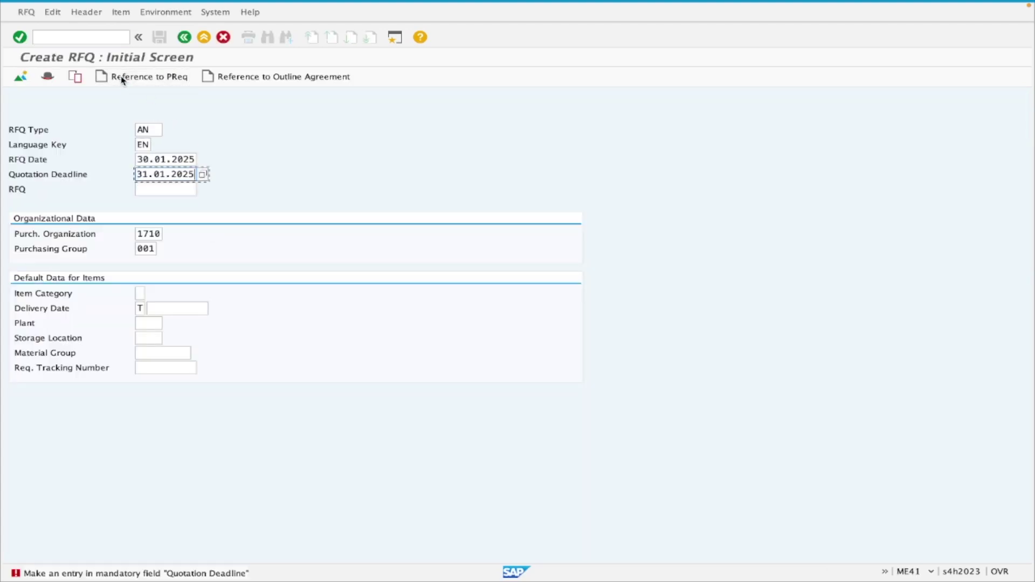
left_click(130, 79)
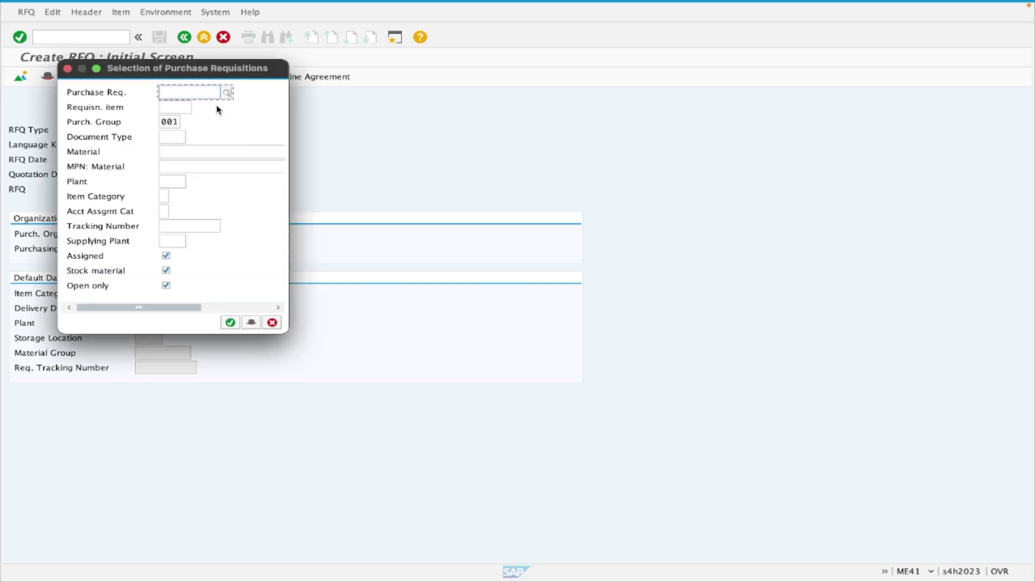
scroll(166, 247, "right", 5)
scroll(166, 250, "left", 5)
left_click(231, 323)
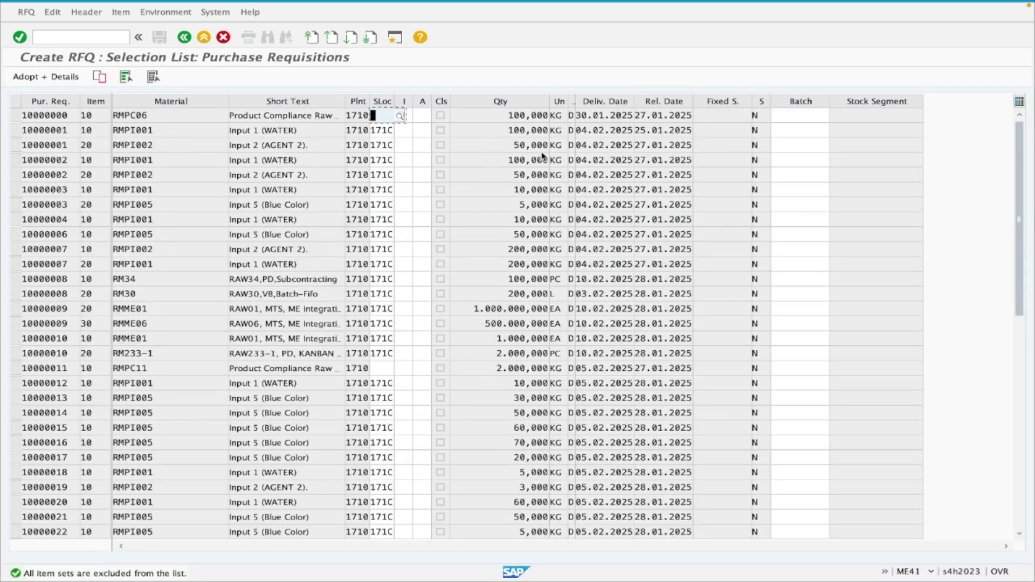
Step: Check the delivery date column of the requisition list and go back to the Create RFQ initial screen
left_click(618, 102)
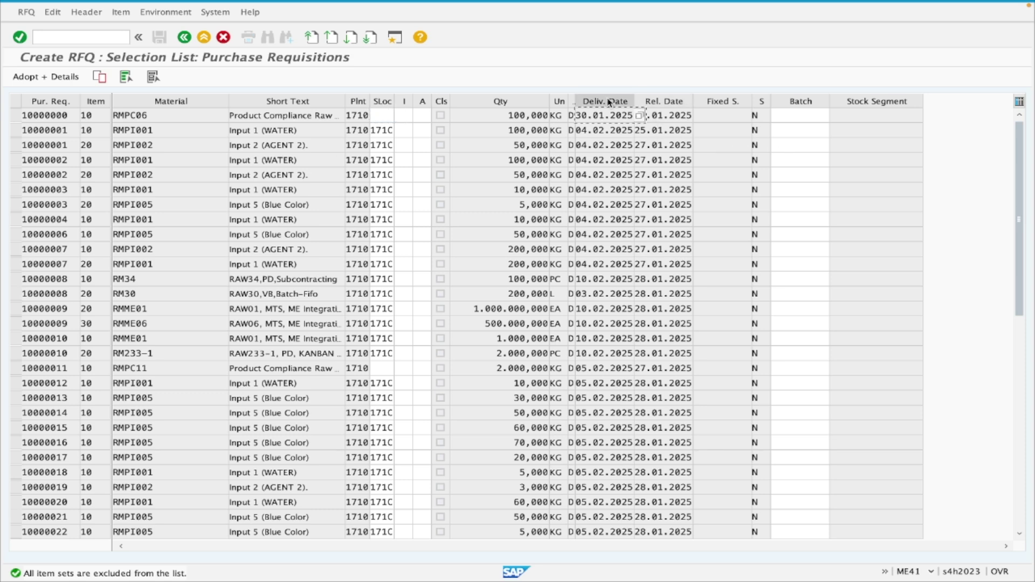
left_click(184, 38)
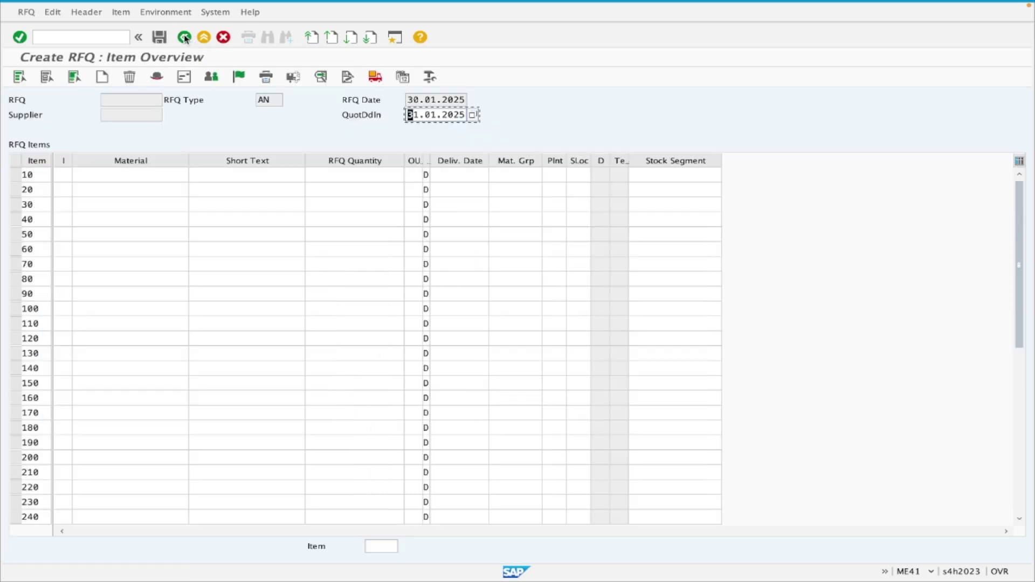
left_click(184, 38)
Step: Set the quotation deadline to 03.02.2025 and display the selection list of purchase requisitions for purchasing group 001
left_click(147, 81)
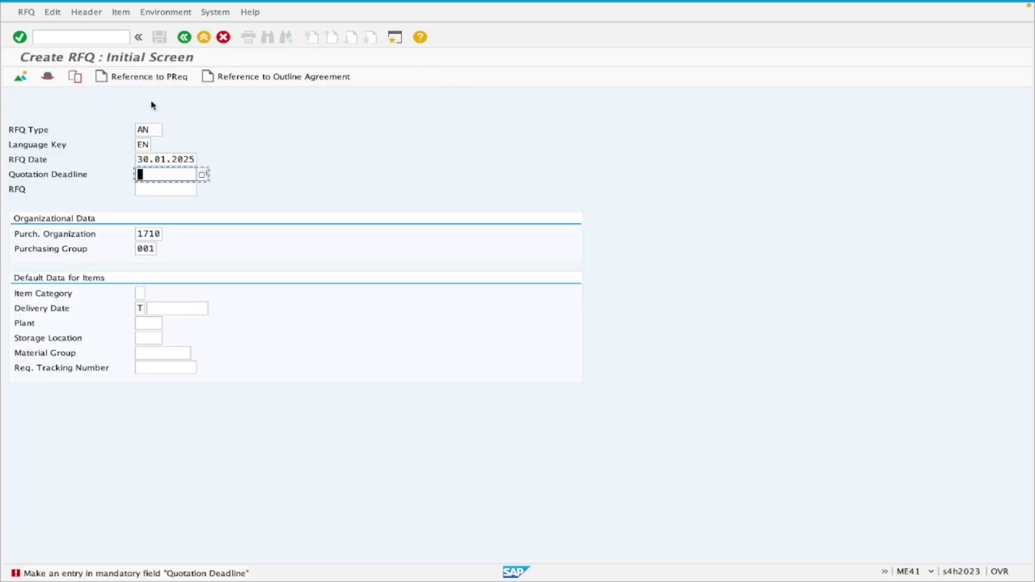
key("Down")
key("Return")
left_click(145, 79)
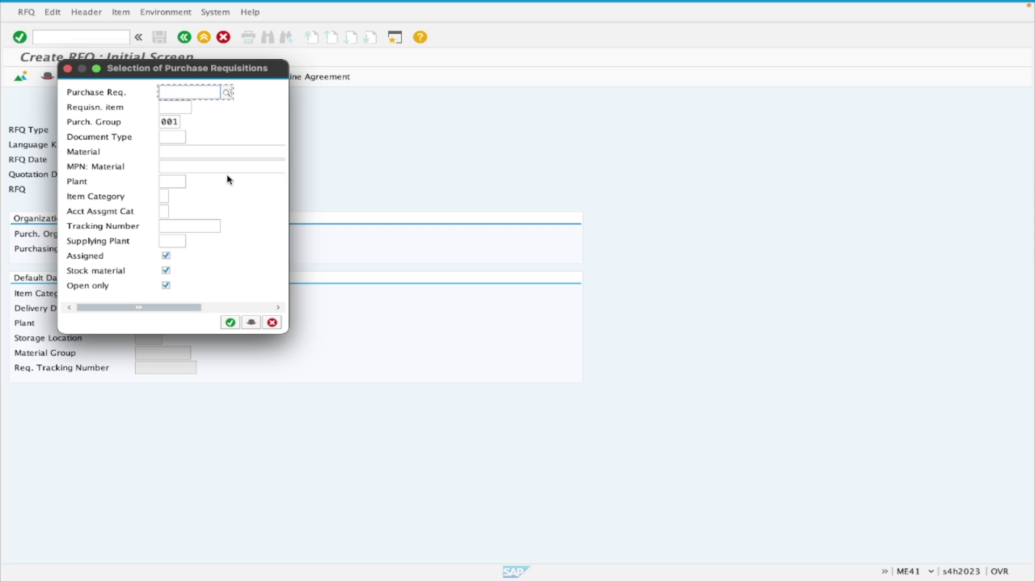
left_click(272, 323)
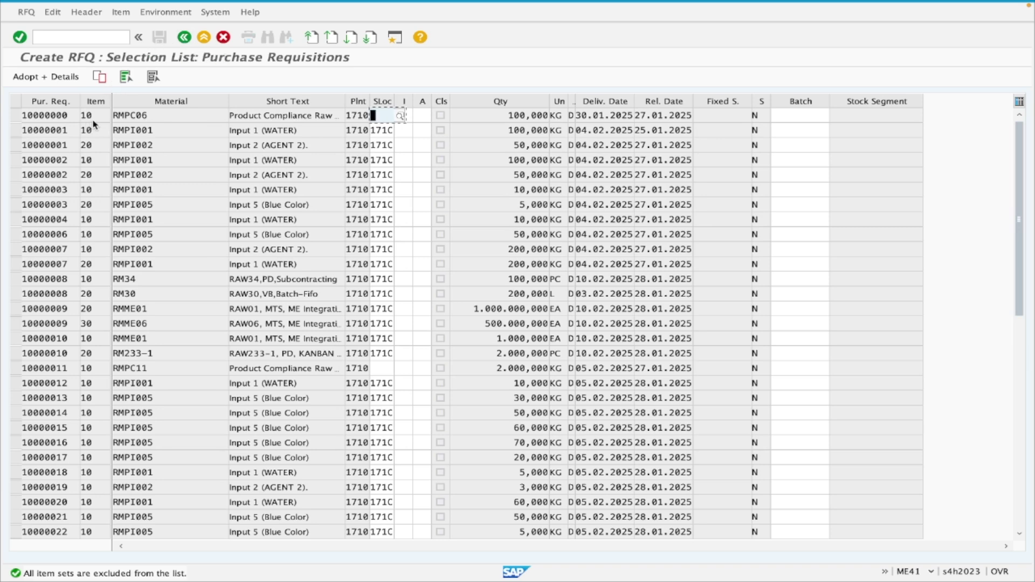
Step: Look through the requisition list and select items 10 (RMPI001) and 20 (RMPI002) of the second listed requisition
left_click(100, 322)
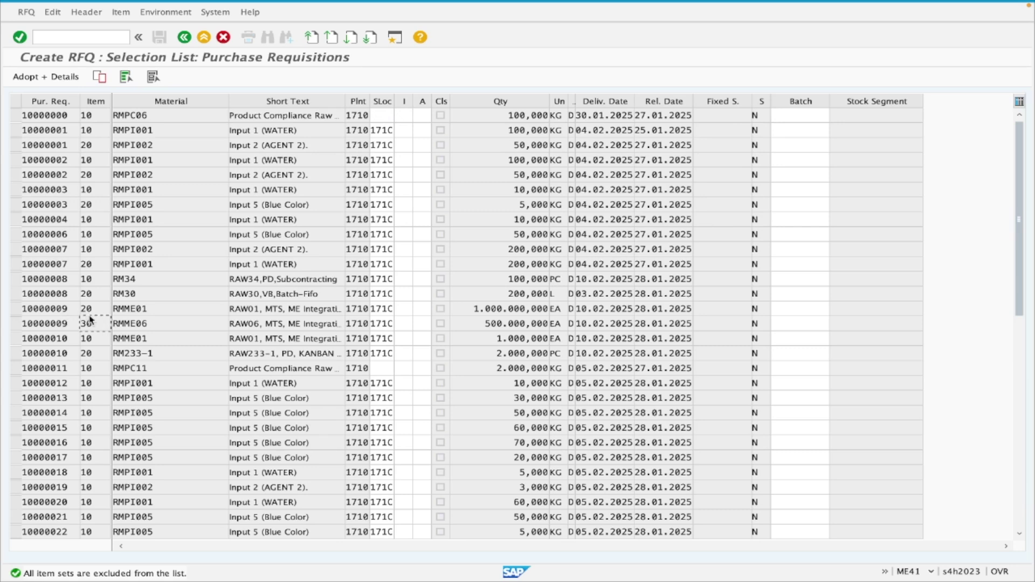
scroll(98, 204, "down", 2)
scroll(97, 204, "down", 5)
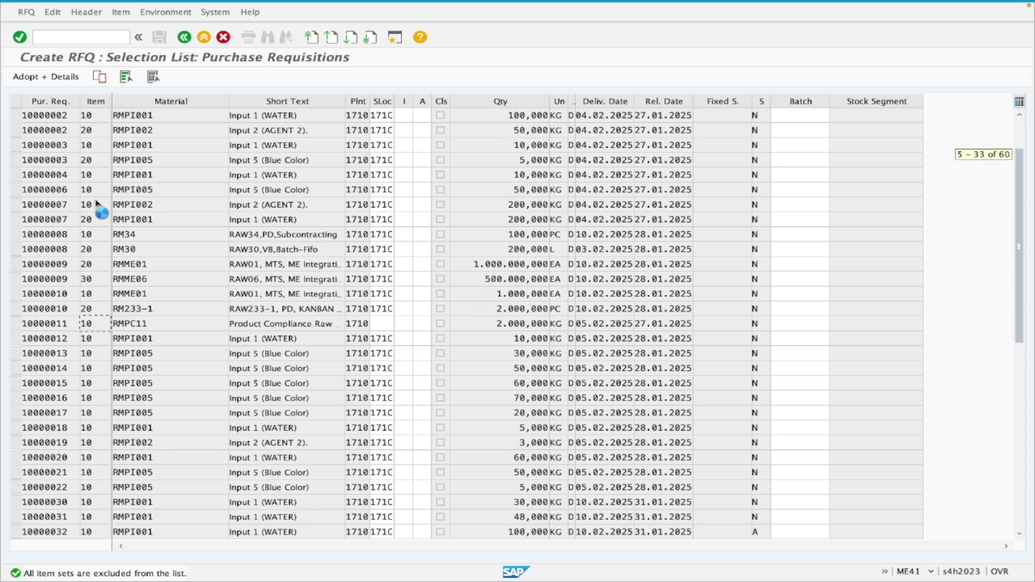
scroll(97, 204, "up", 3)
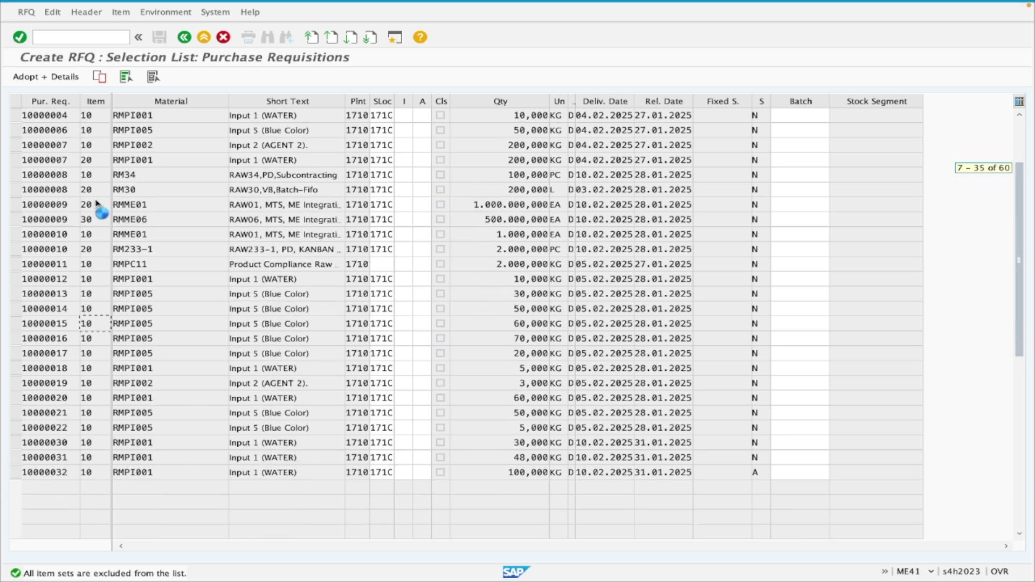
left_click(1016, 130)
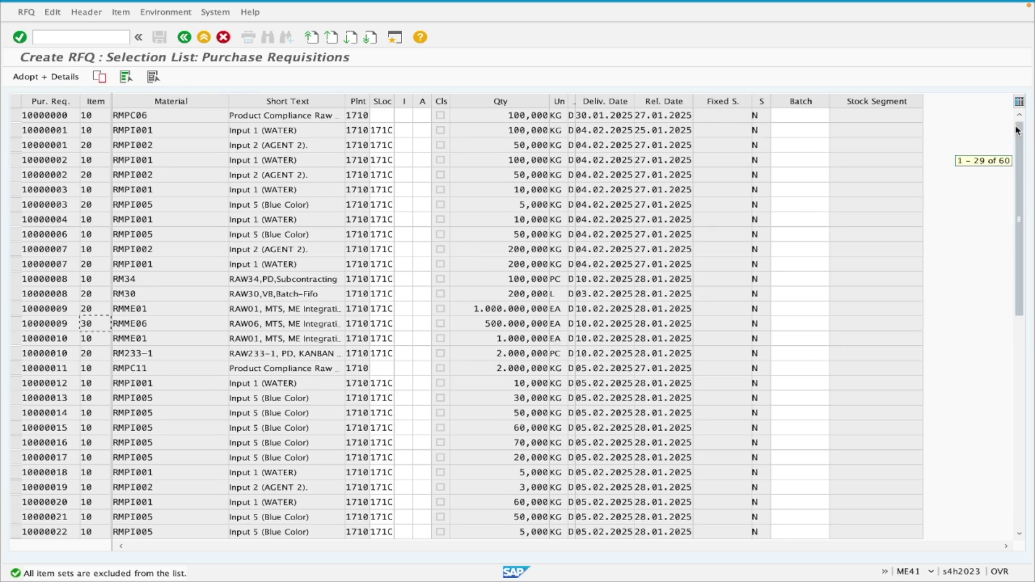
left_click(15, 131)
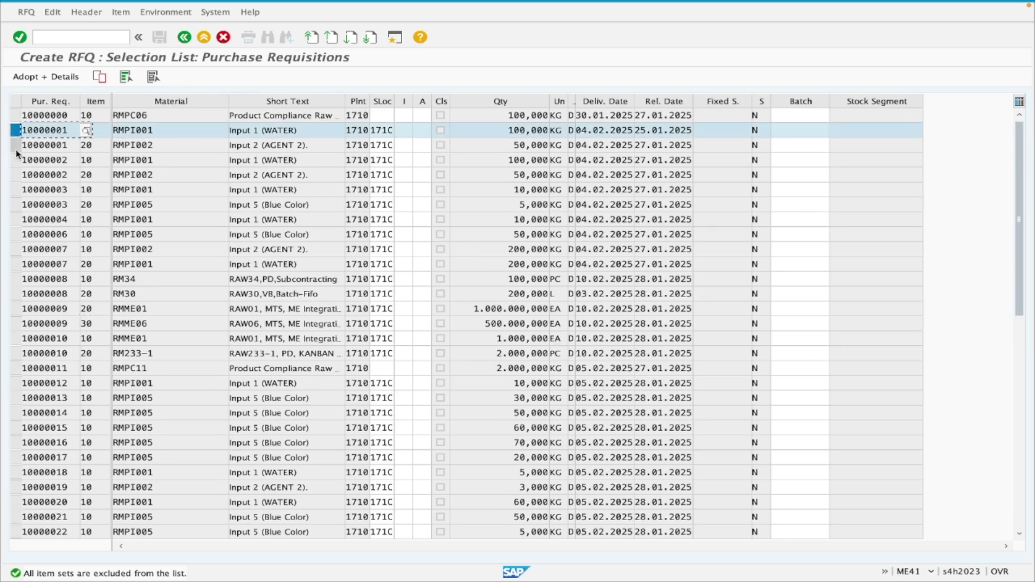
left_click(16, 150, "ctrl")
Step: Compare the materials of the two selected items and deselect the RMPI002 item, leaving only RMPI001 selected
left_click(100, 145)
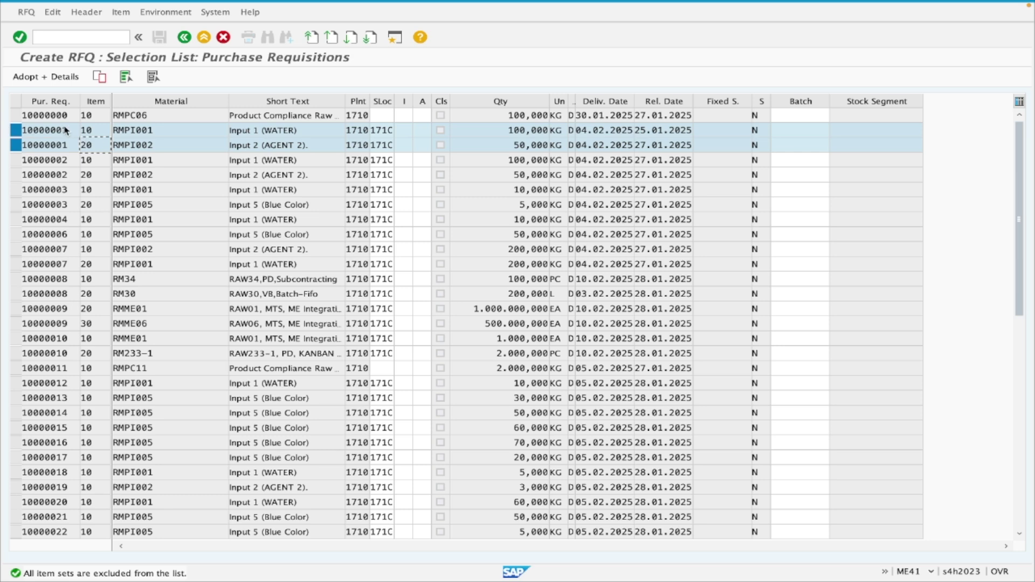
left_click_drag(190, 132, 110, 132)
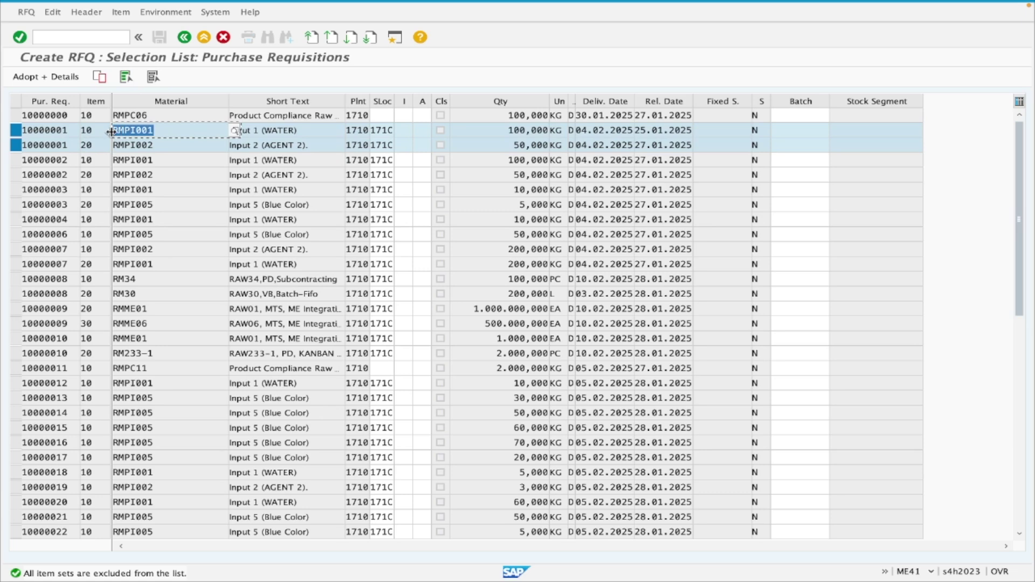
left_click_drag(162, 147, 110, 148)
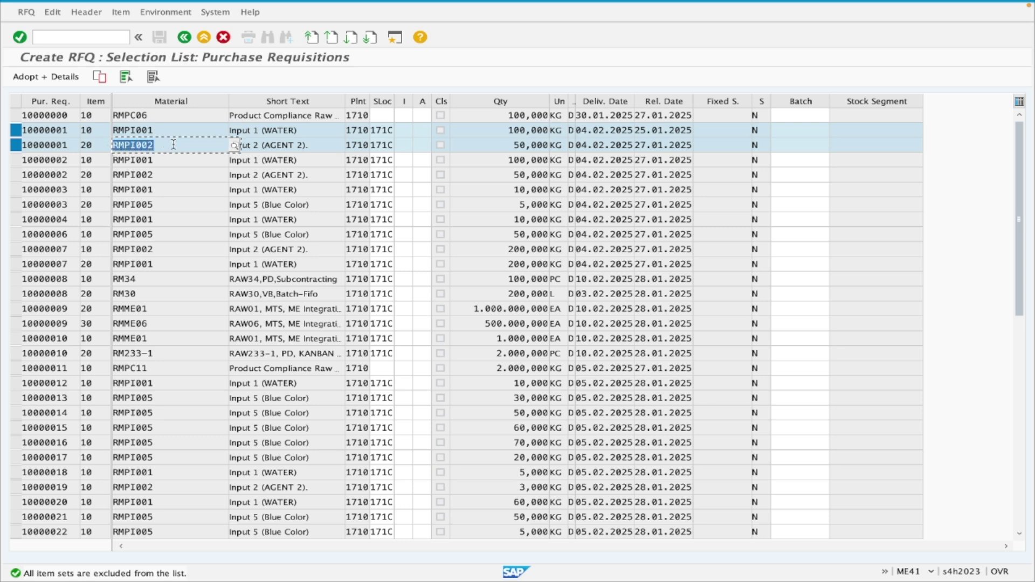
left_click(16, 144)
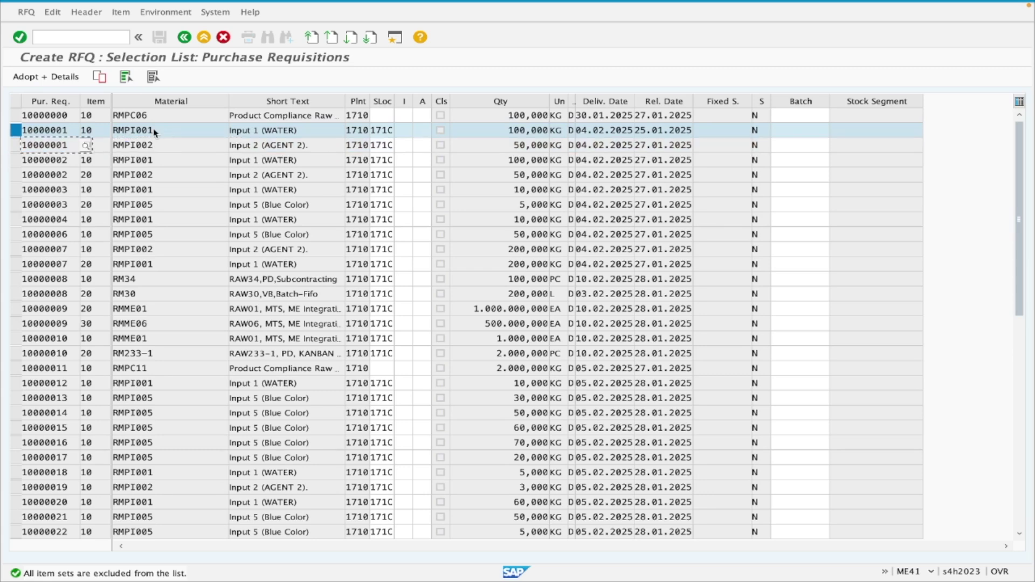
Step: Adopt the selected RMPI001 item with its details and accept its 100 KG quantity and 04.02.2025 delivery date into the RFQ
left_click(41, 80)
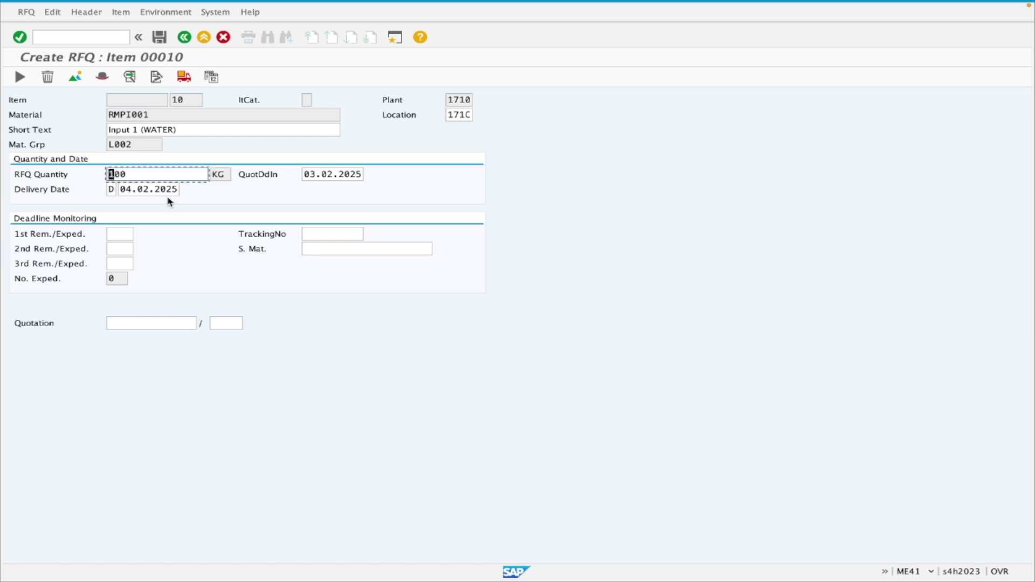
key("Return")
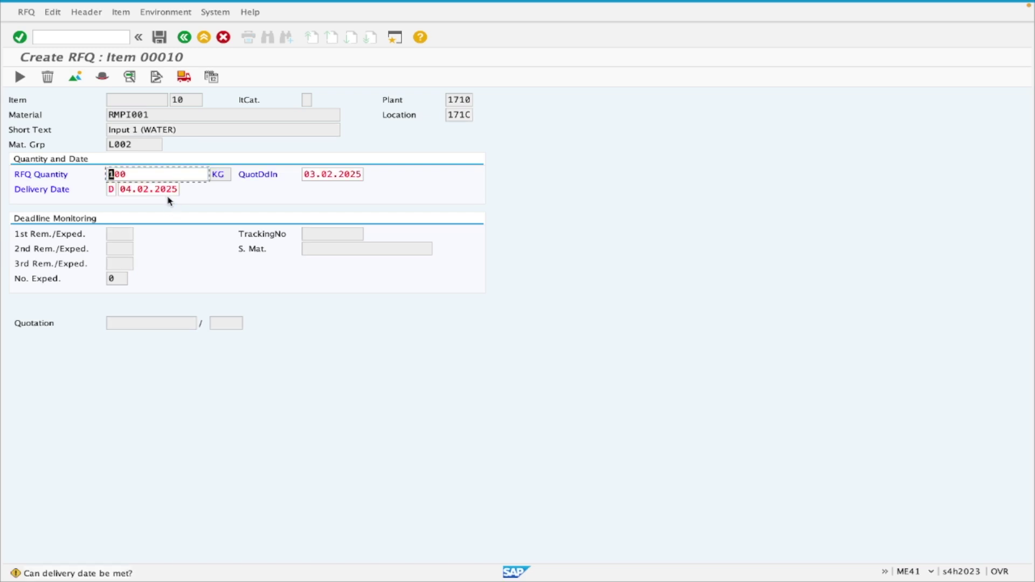
key("Return")
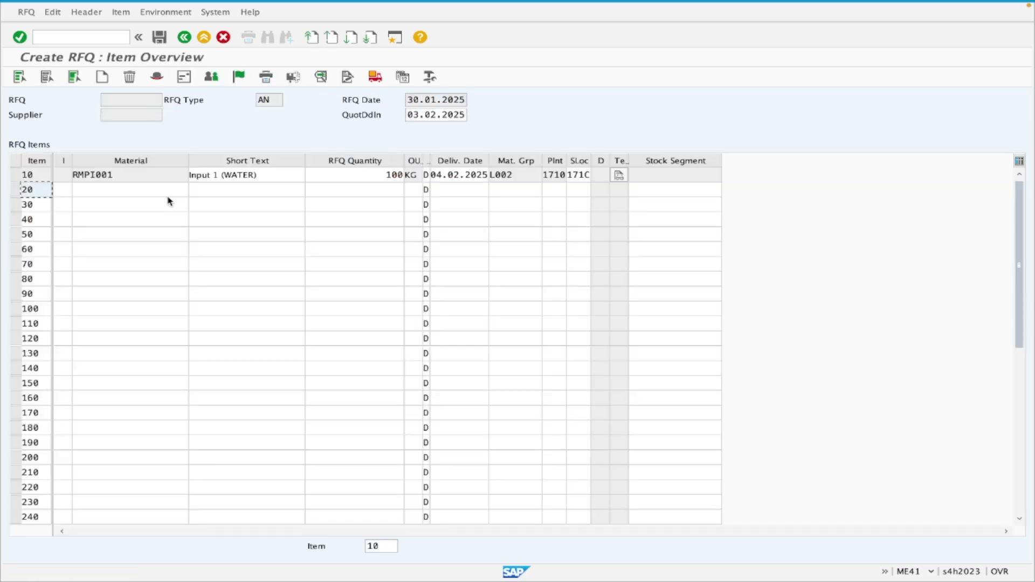
Step: Show the RFQ's supplier address screen, and exit RFQ creation to the SAP Easy Access screen
left_click(183, 84)
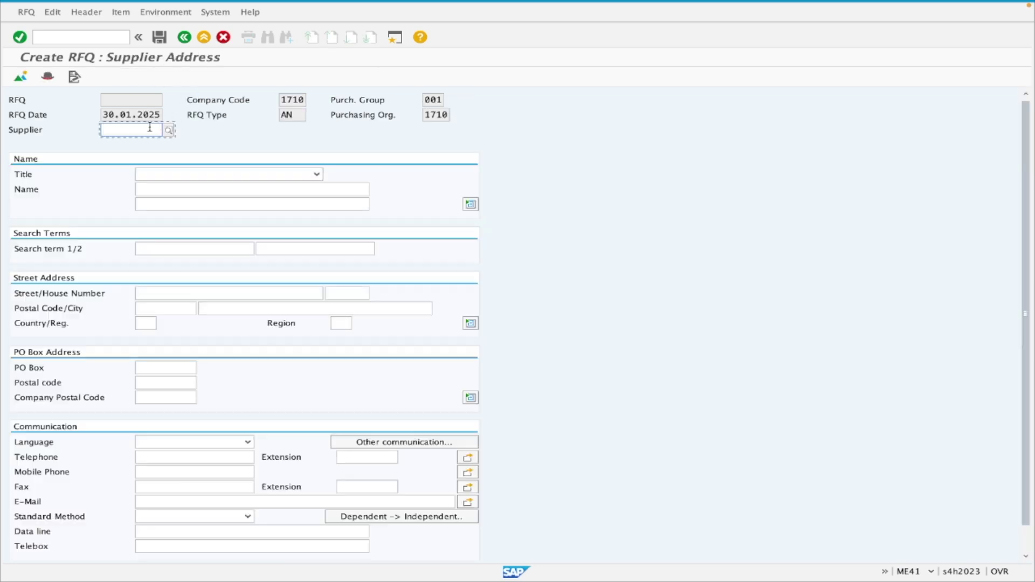
left_click(185, 39)
left_click(201, 41)
left_click(274, 167)
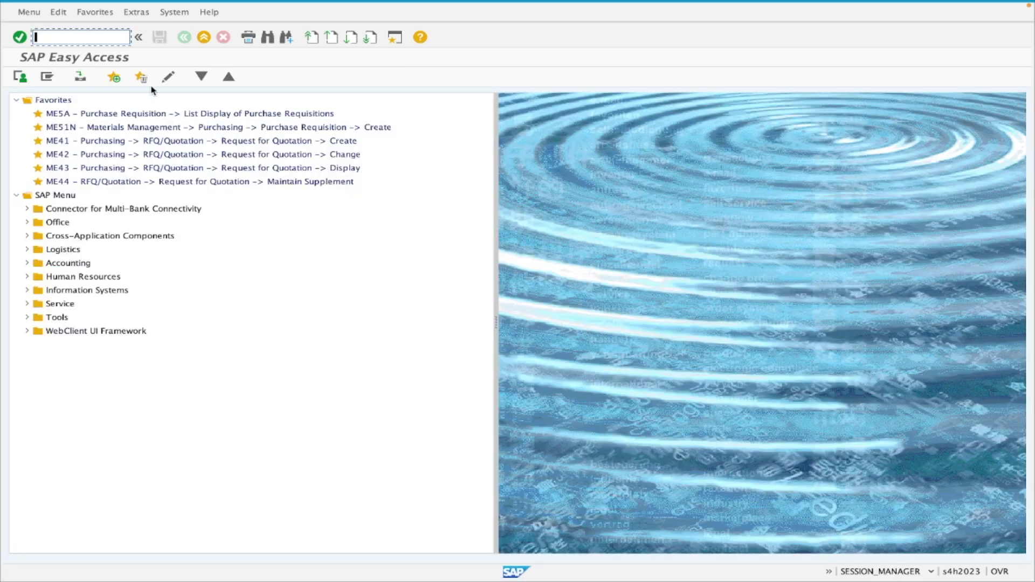
Step: Start an RFQ in ME41 with quotation deadline 03.02.2025 and list the open purchase requisitions of purchasing group 001 for reference
type("me41")
key("Return")
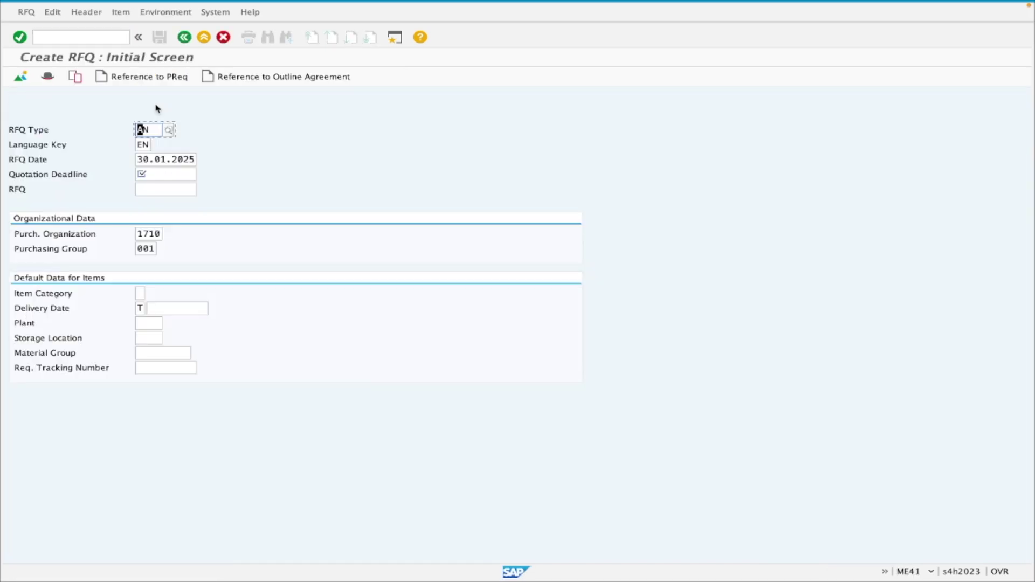
left_click(147, 175)
key("Down")
key("Return")
left_click(149, 81)
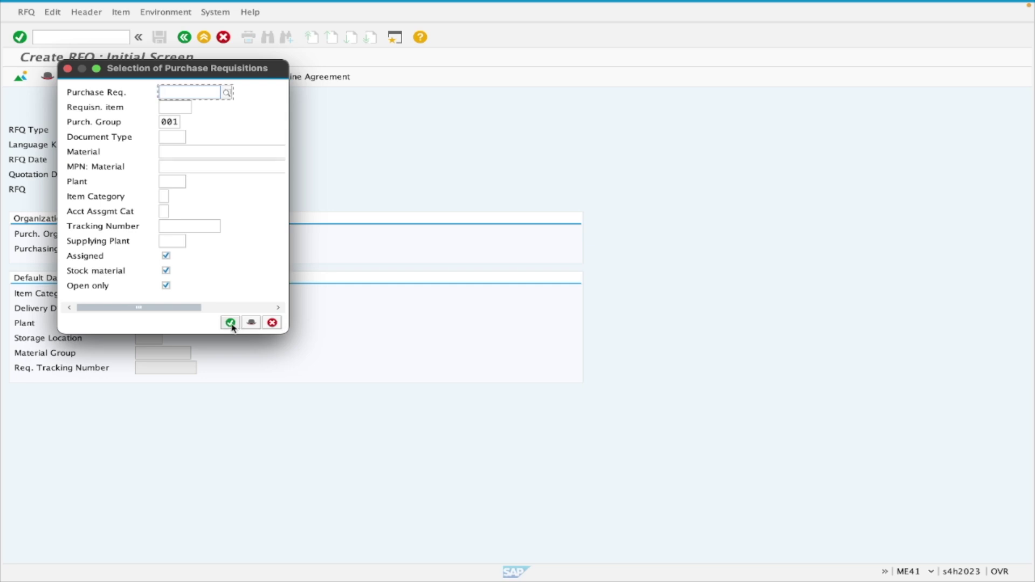
left_click(230, 322)
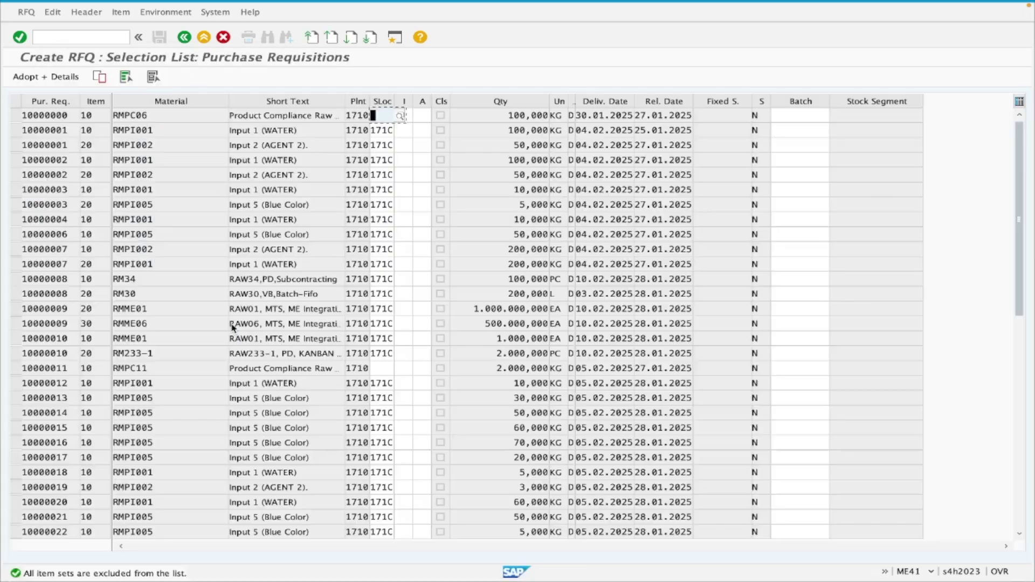
Step: Select item 20 (RMPI002) of the second listed requisition, and leave the requisition selection list without adopting it
left_click(15, 144)
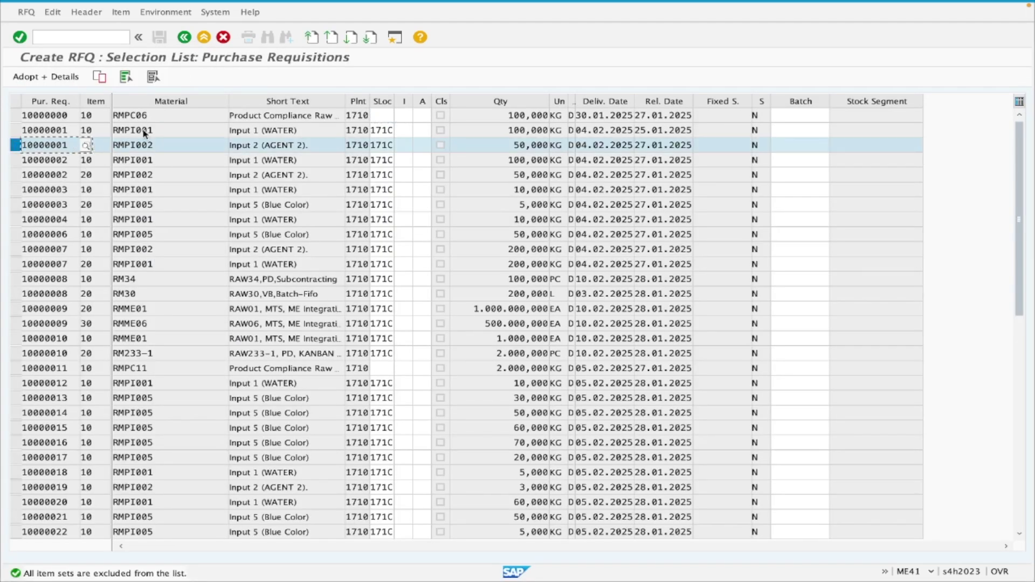
left_click(185, 38)
left_click(295, 212)
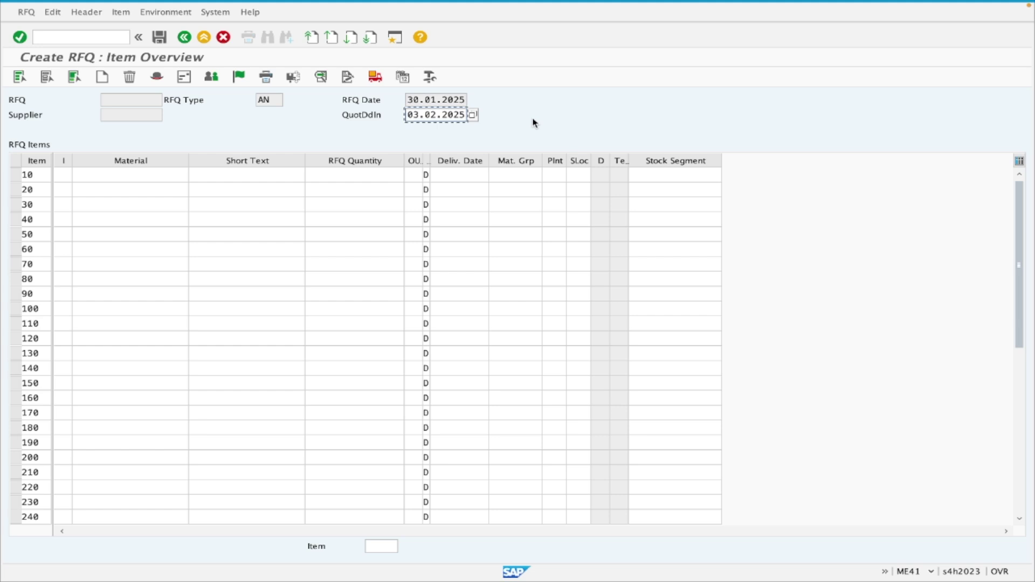
Step: Look up the available materials for the first RFQ item, close the list unused and return to the RFQ initial screen
left_click(116, 169)
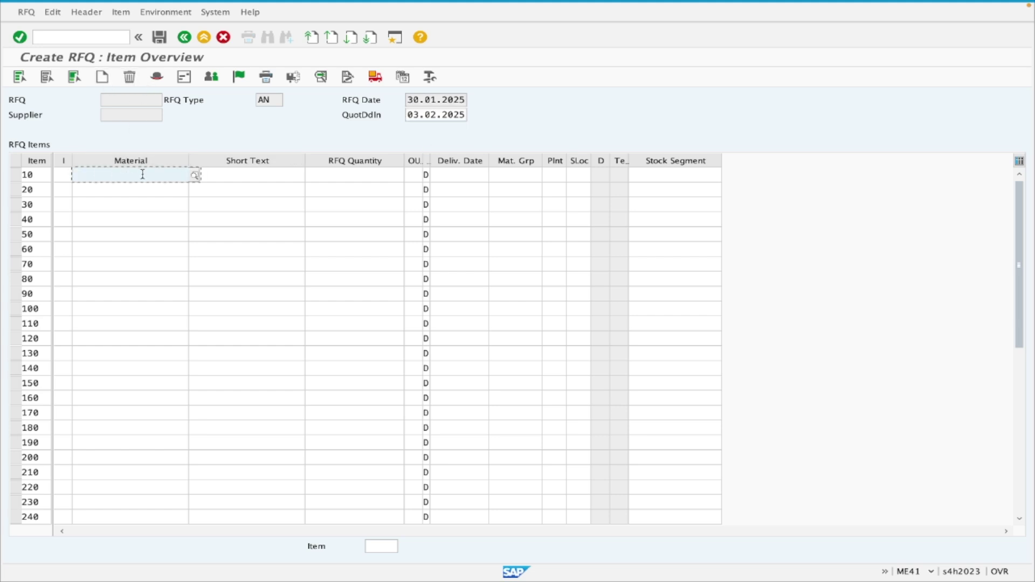
left_click(195, 175)
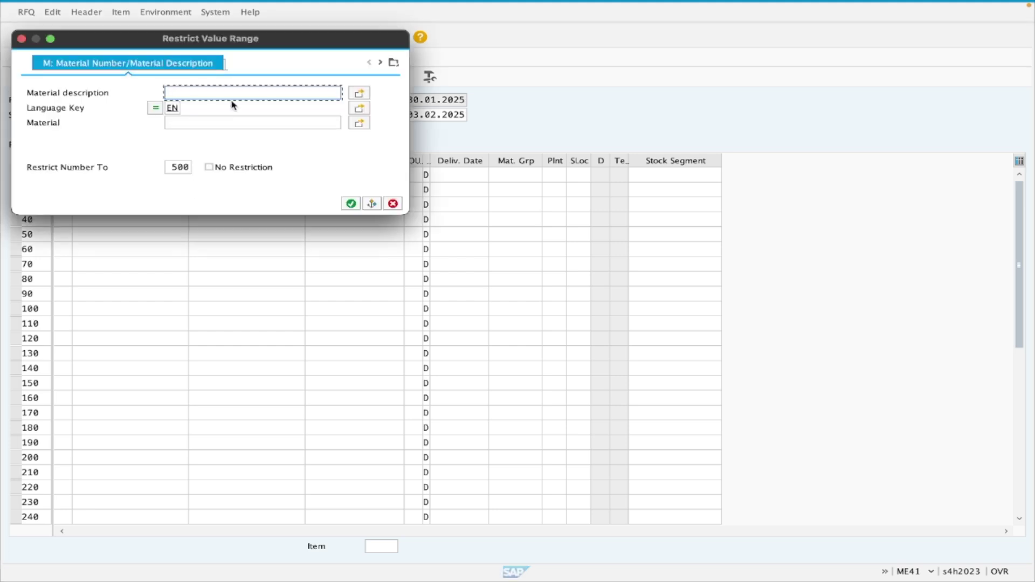
key("Return")
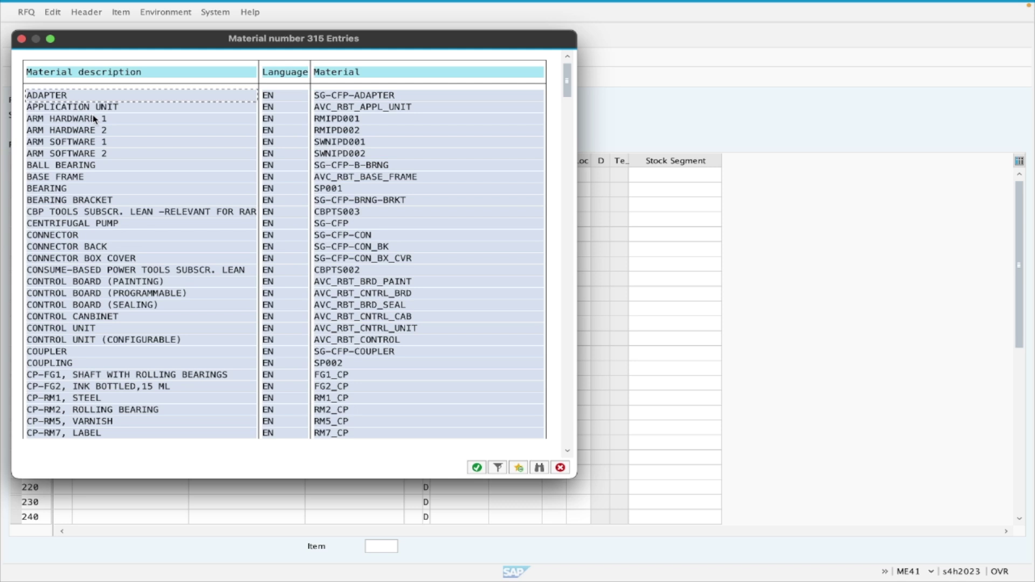
left_click(21, 40)
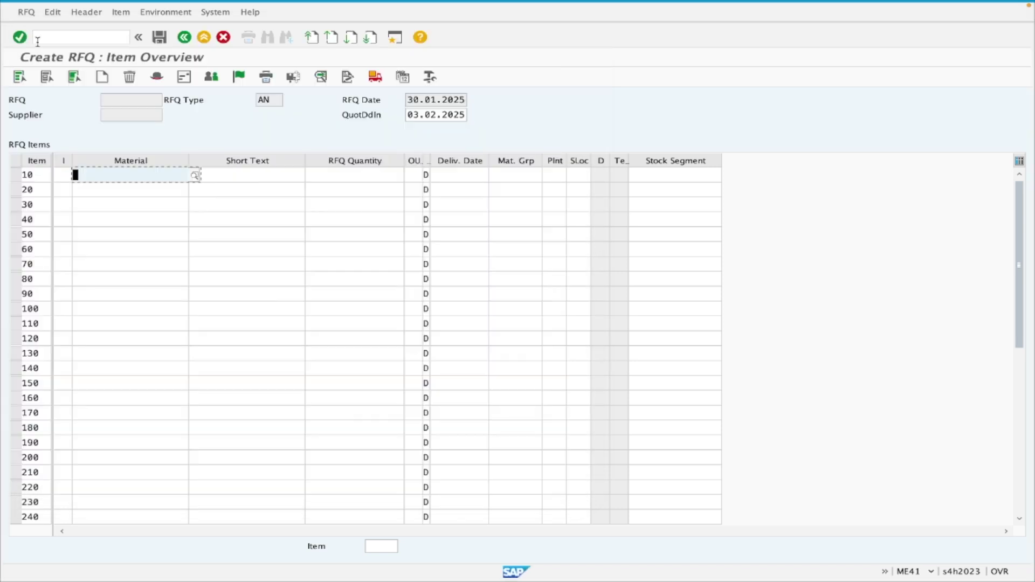
left_click(184, 37)
Step: Go to quotation maintenance (ME47) and open the RMPI001 quotation of Domestic US Supplier 3
left_click(97, 37)
type("/nme47")
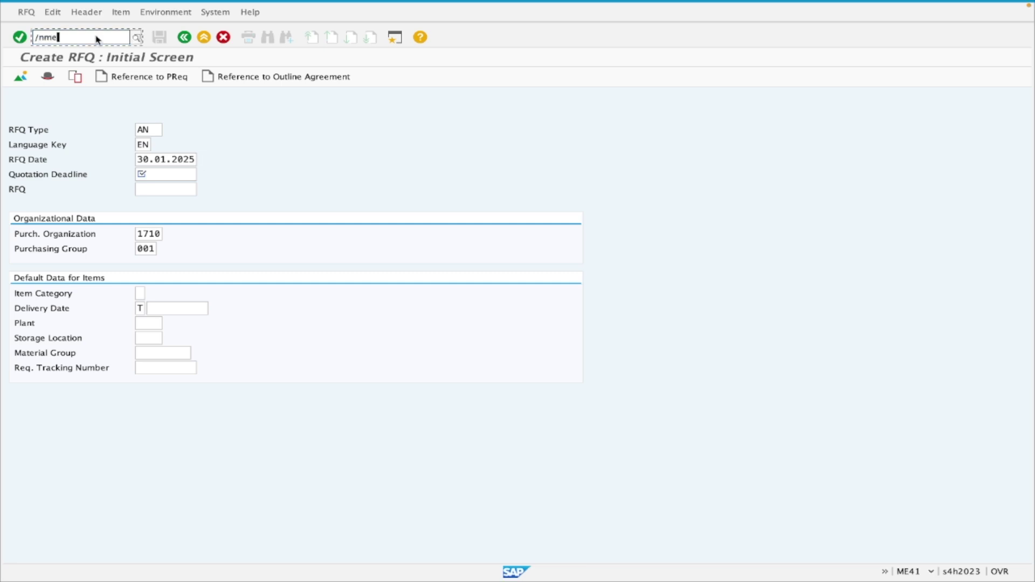
key("Return")
key("Return")
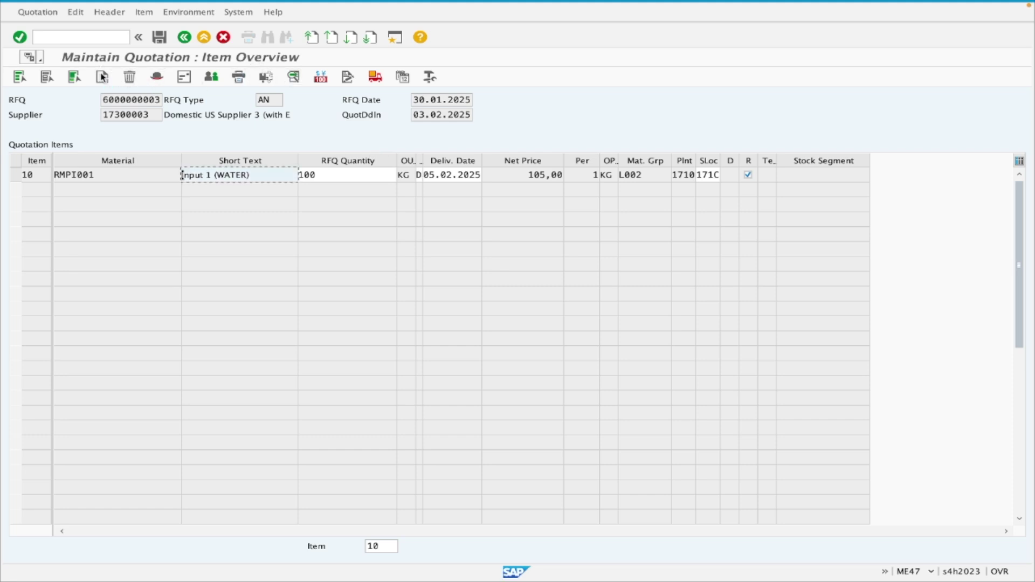
Step: Clear the rejection indicator of the quotation's RMPI001 item and set it again
left_click(15, 175)
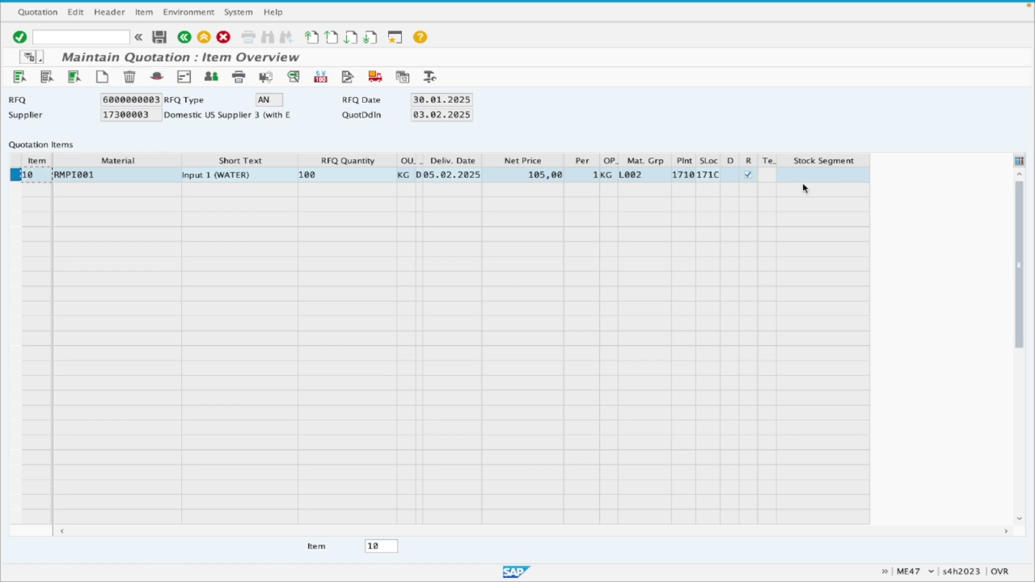
left_click(748, 175)
left_click(40, 15)
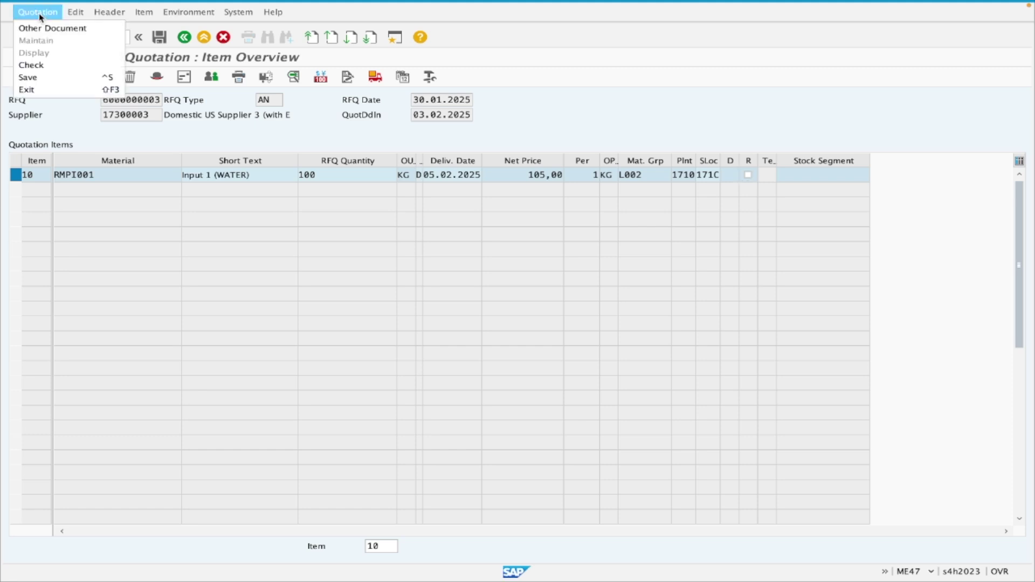
mouse_move(88, 13)
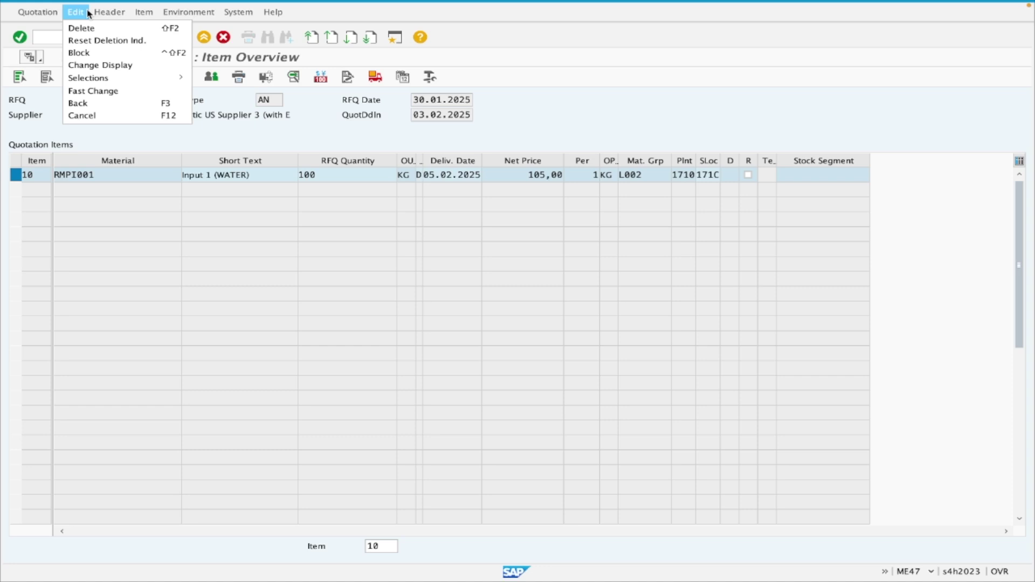
mouse_move(146, 17)
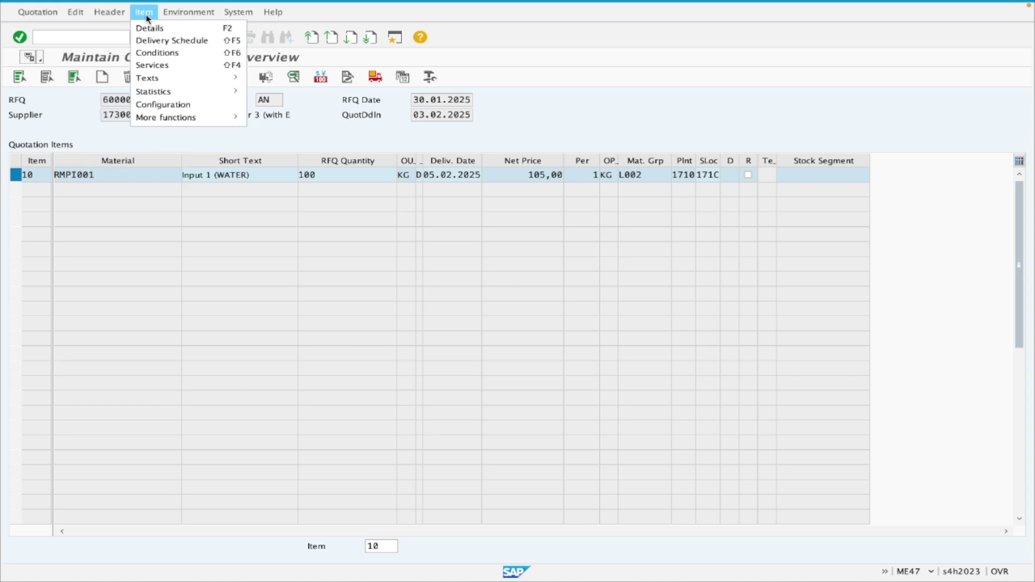
mouse_move(182, 16)
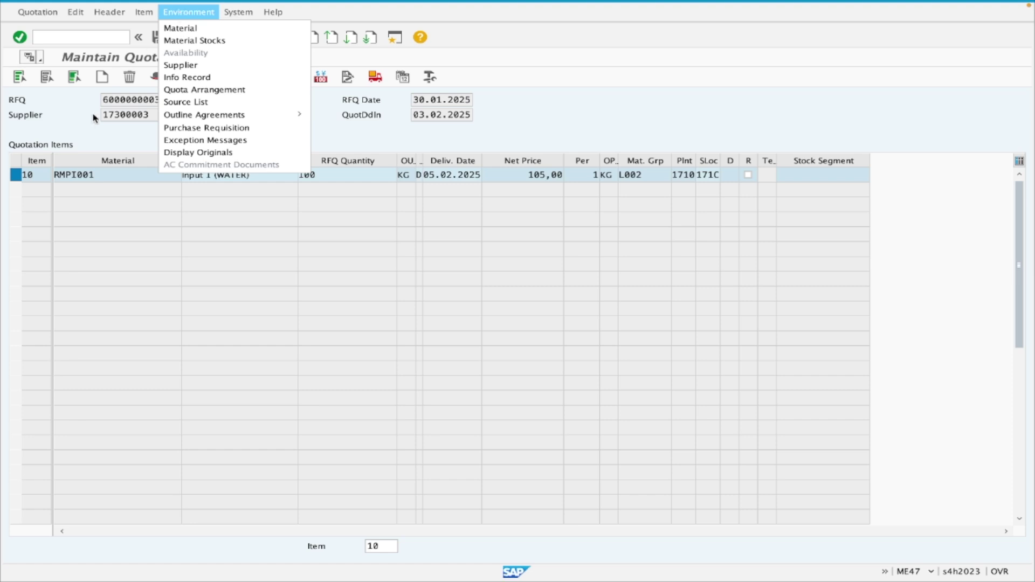
left_click(83, 125)
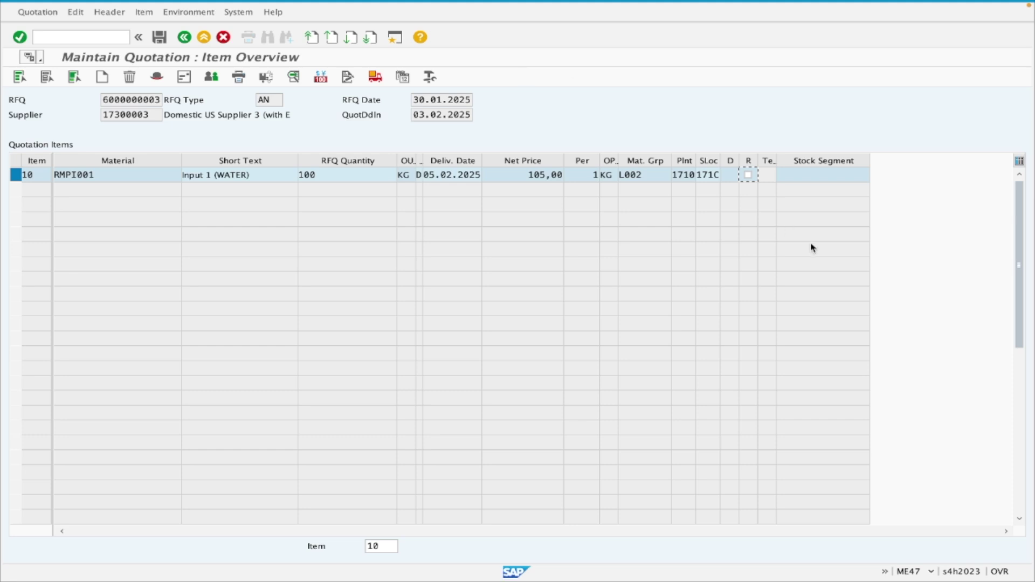
left_click(748, 175)
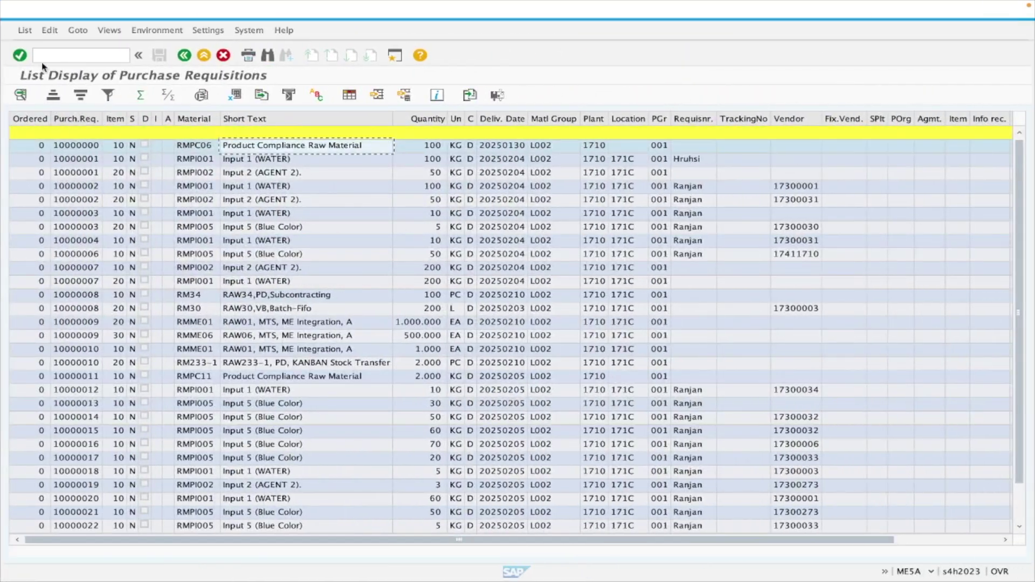
Step: Return from the requisition list to the quotation, set the RMPI001 item's RFQ quantity to 110 KG and select its net price
mouse_move(39, 5)
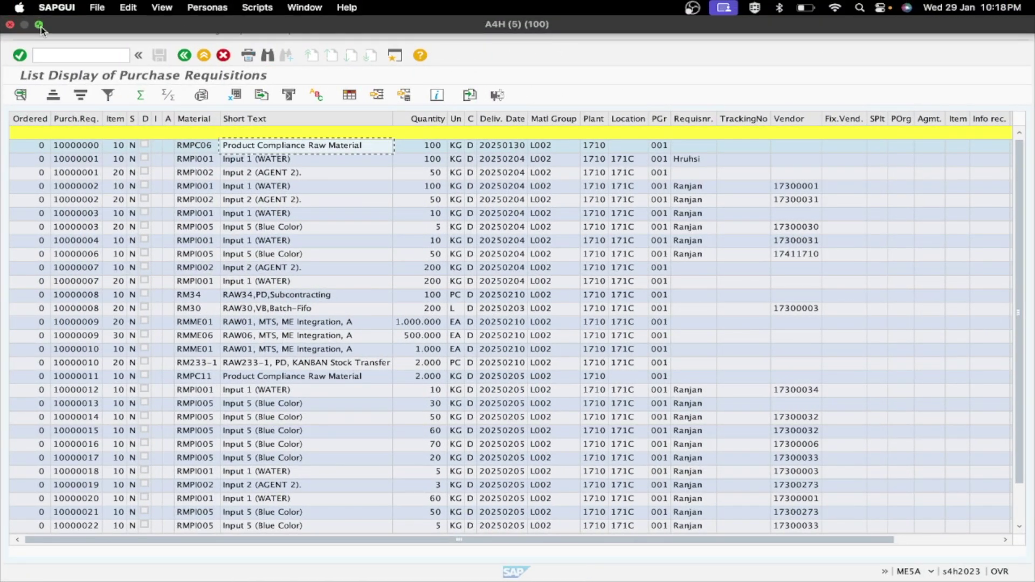
left_click(40, 26)
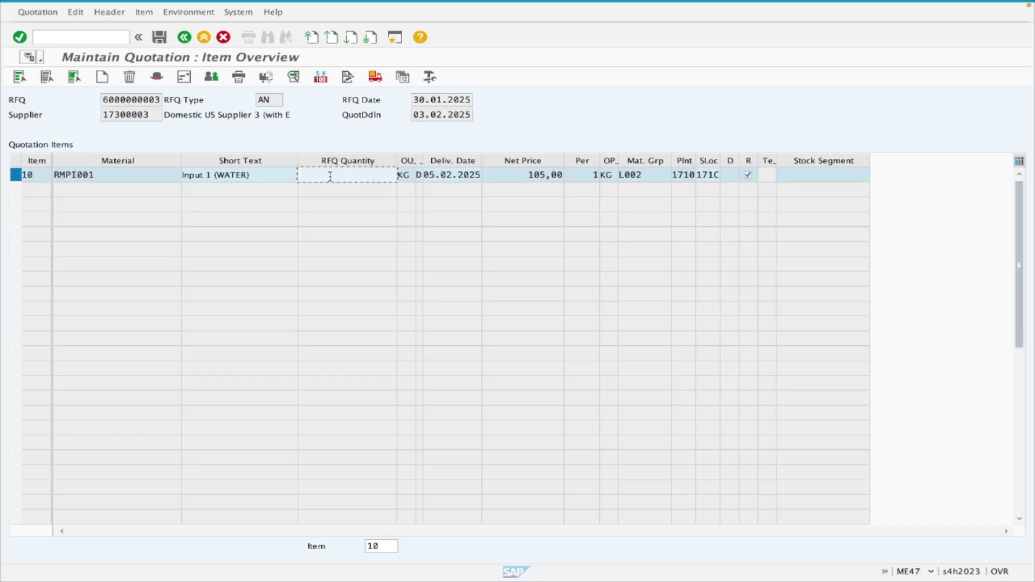
type("110")
key("BackSpace")
key("BackSpace")
key("BackSpace")
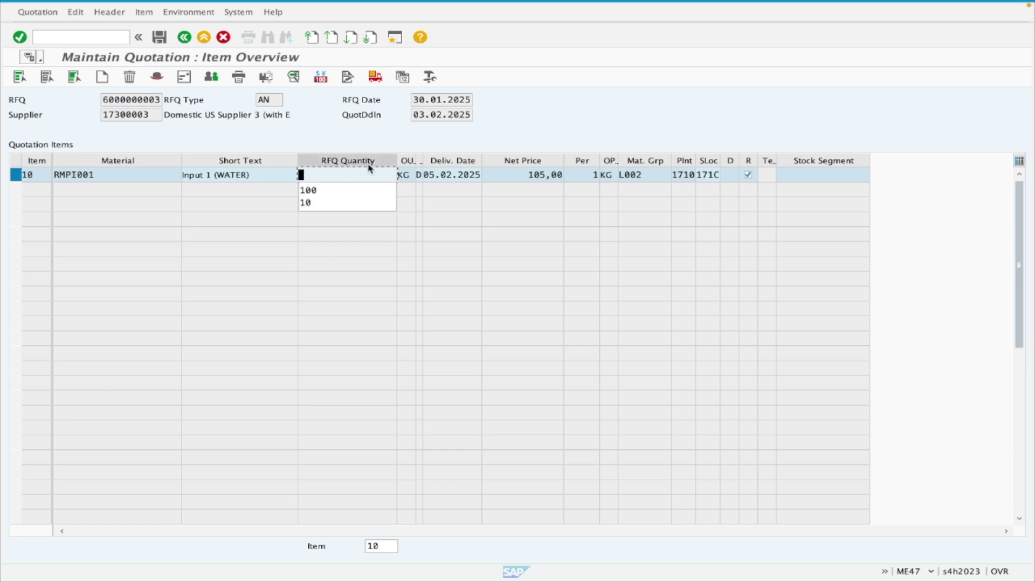
left_click(576, 113)
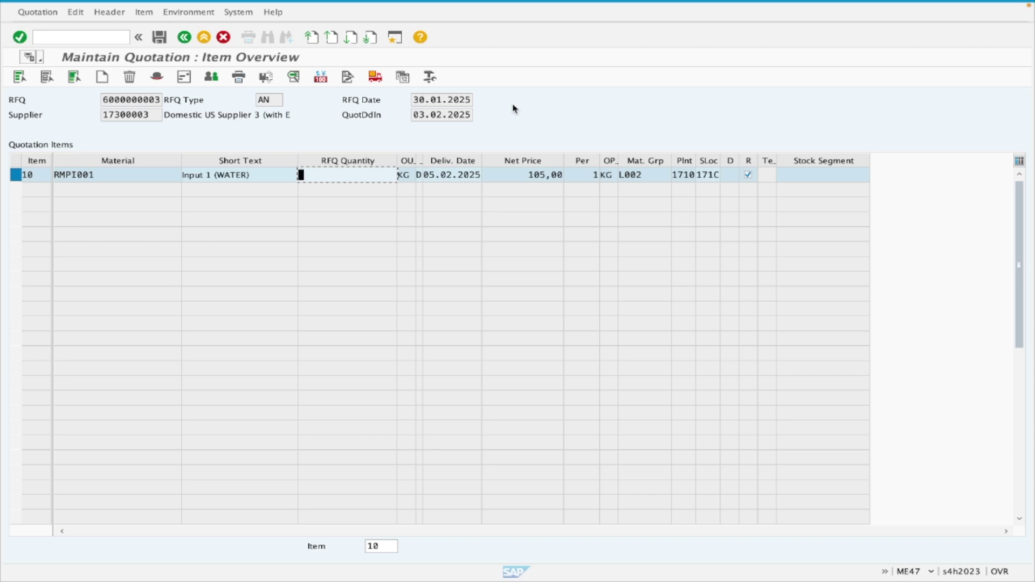
type("1")
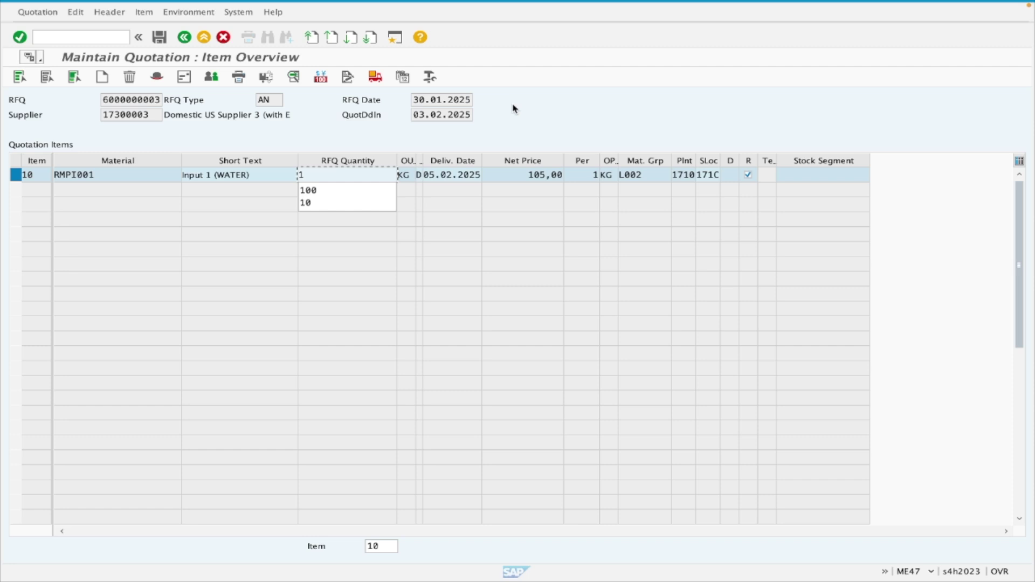
type("10")
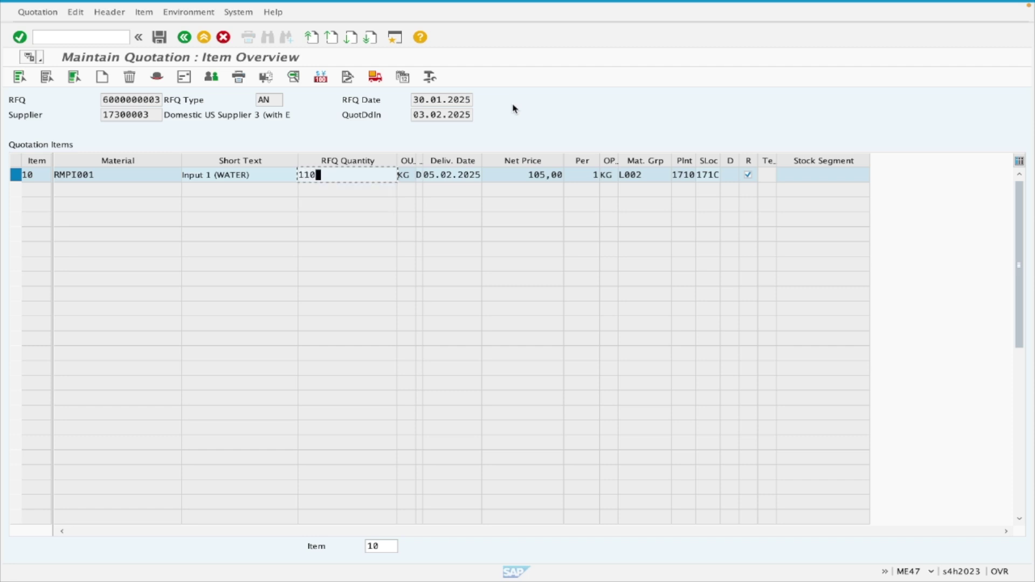
left_click(309, 175)
left_click_drag(520, 172, 605, 177)
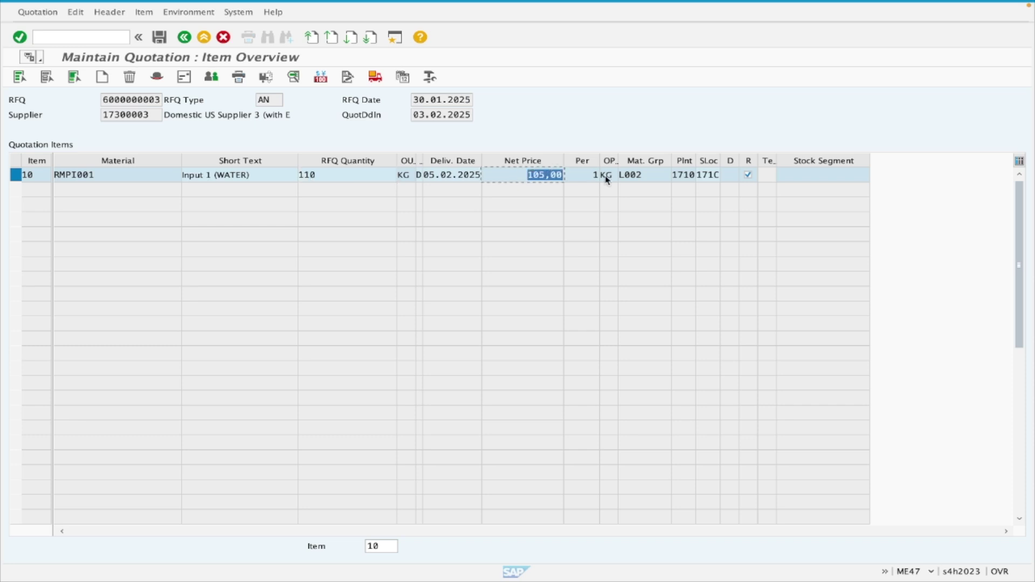